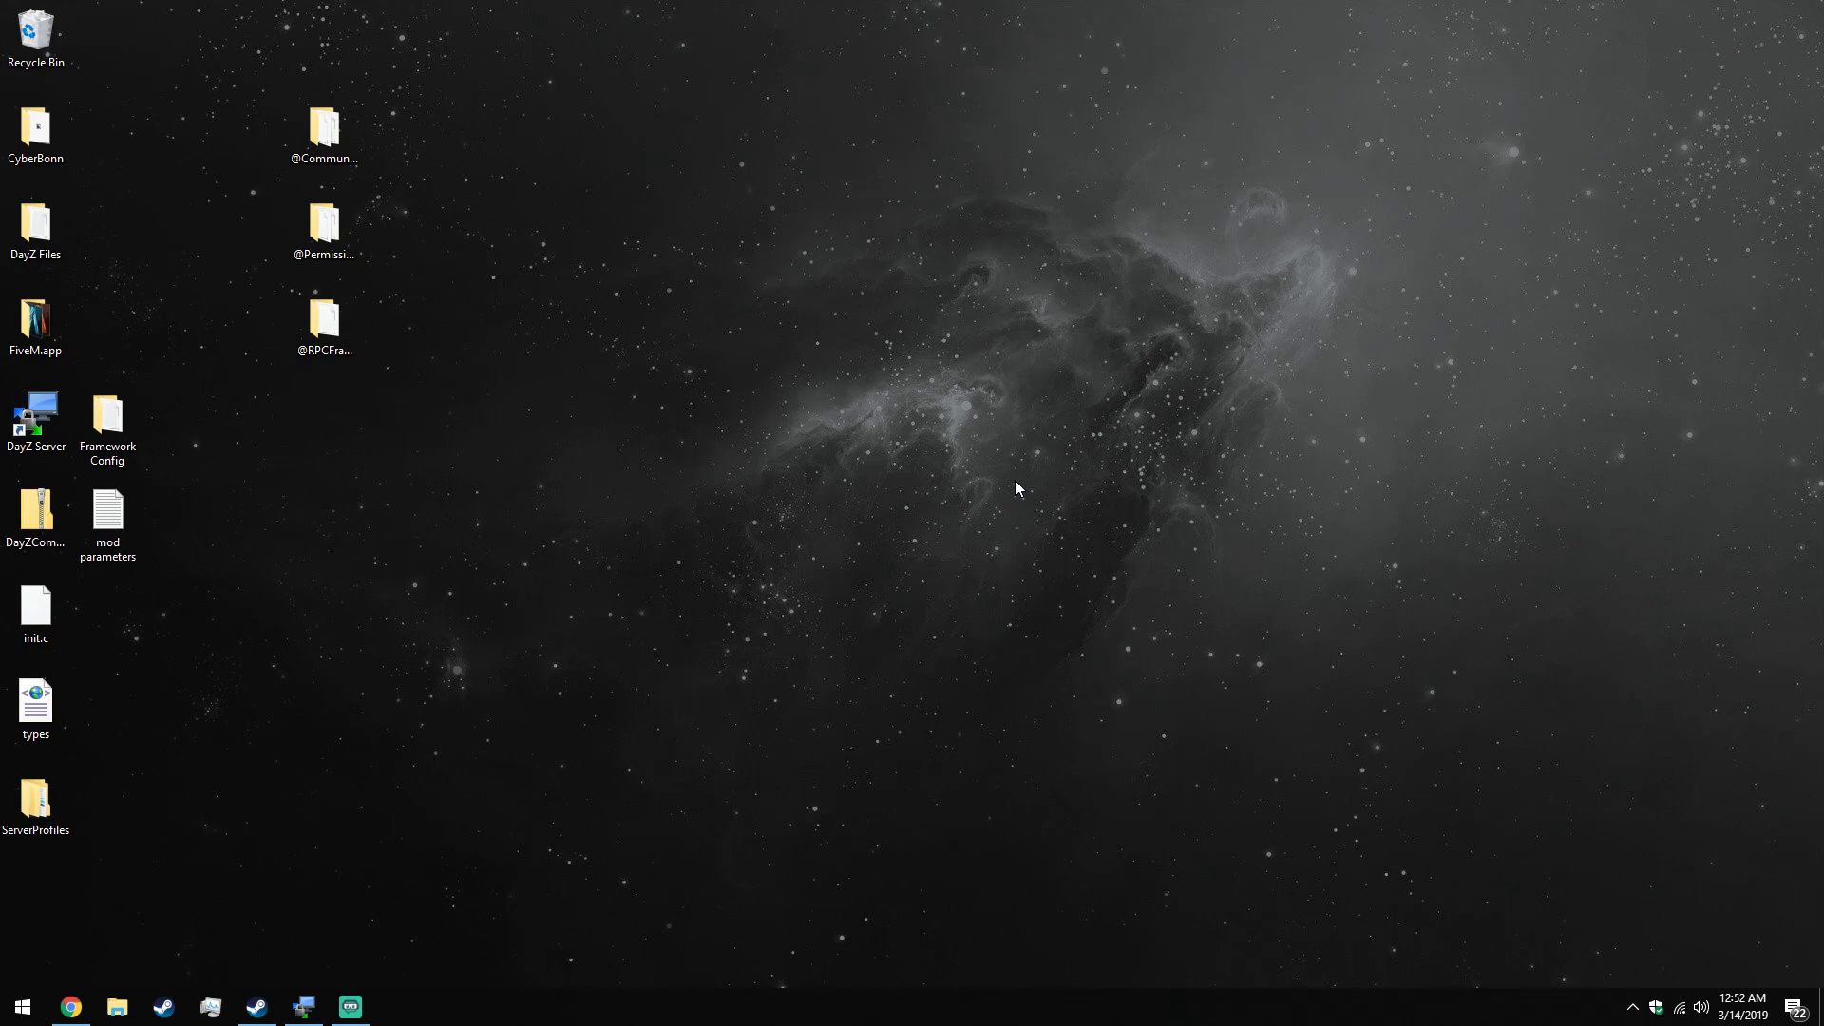
Switch to Steam and read the Community-Online-Tools Workshop page's required items, manual folder list and server installation instructions.
left_click(356, 127)
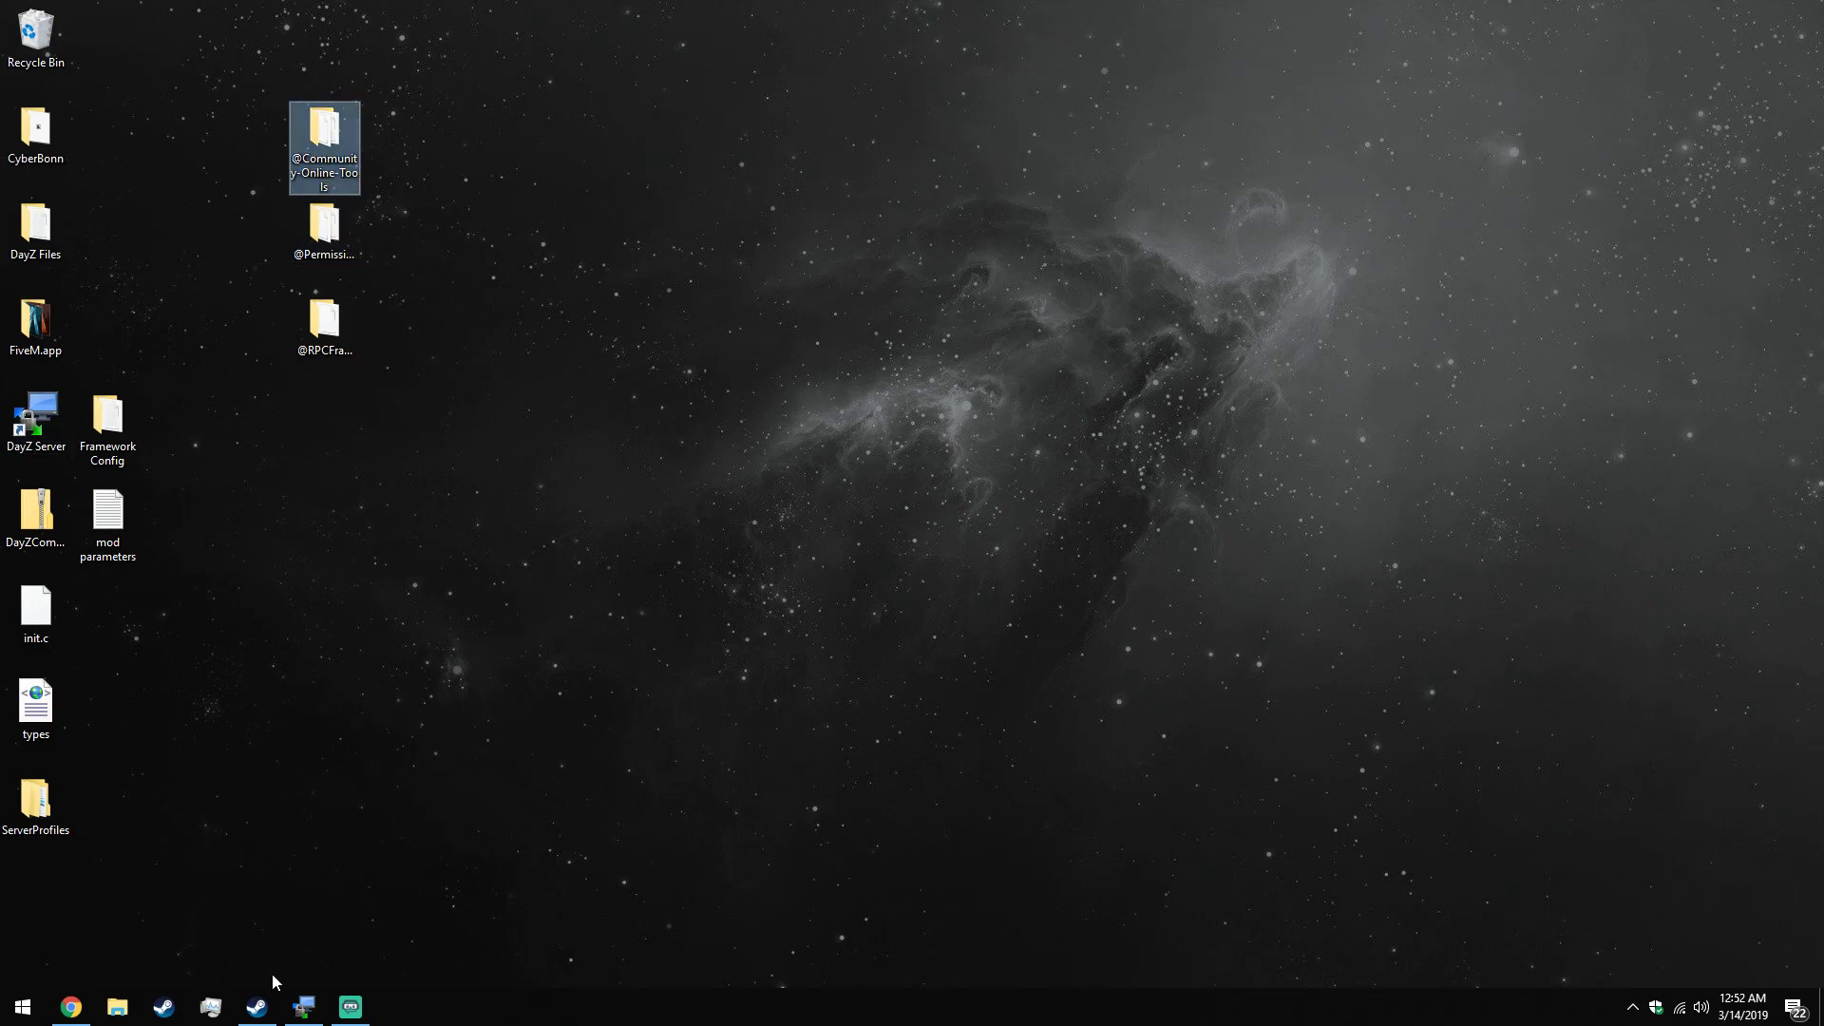
left_click(257, 1006)
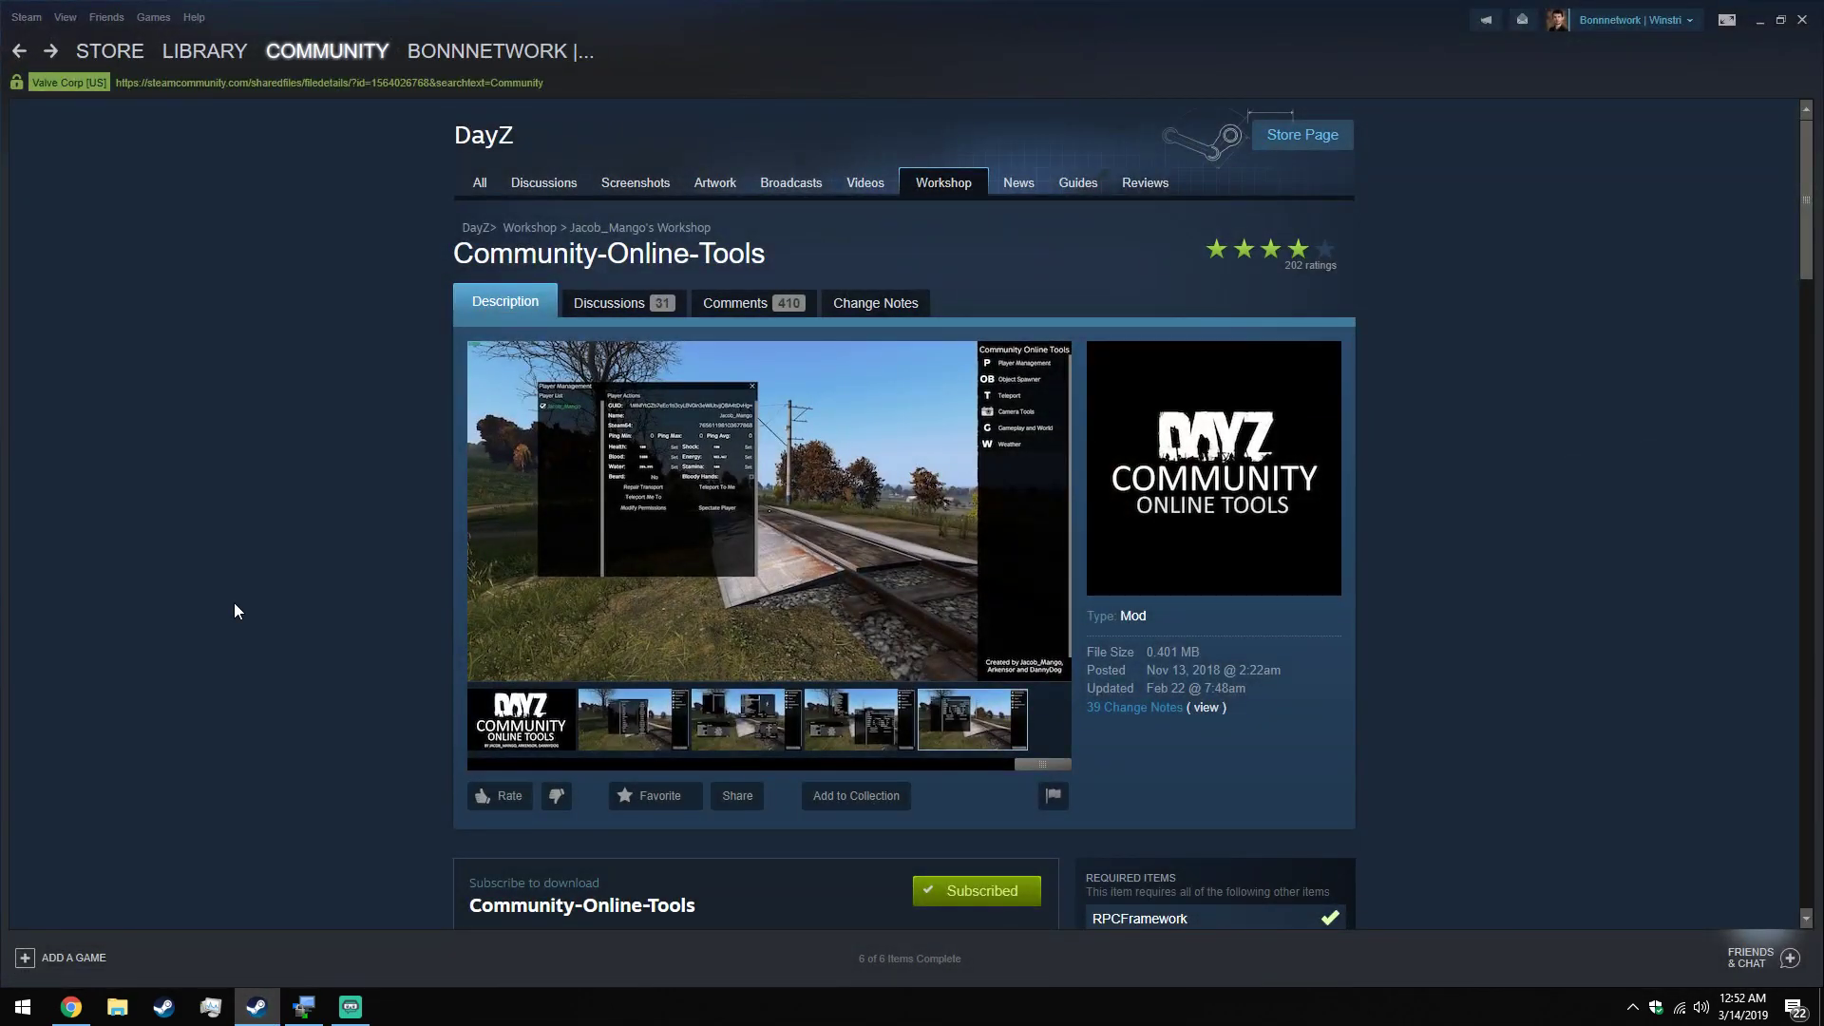
scroll(319, 475, "down", 2)
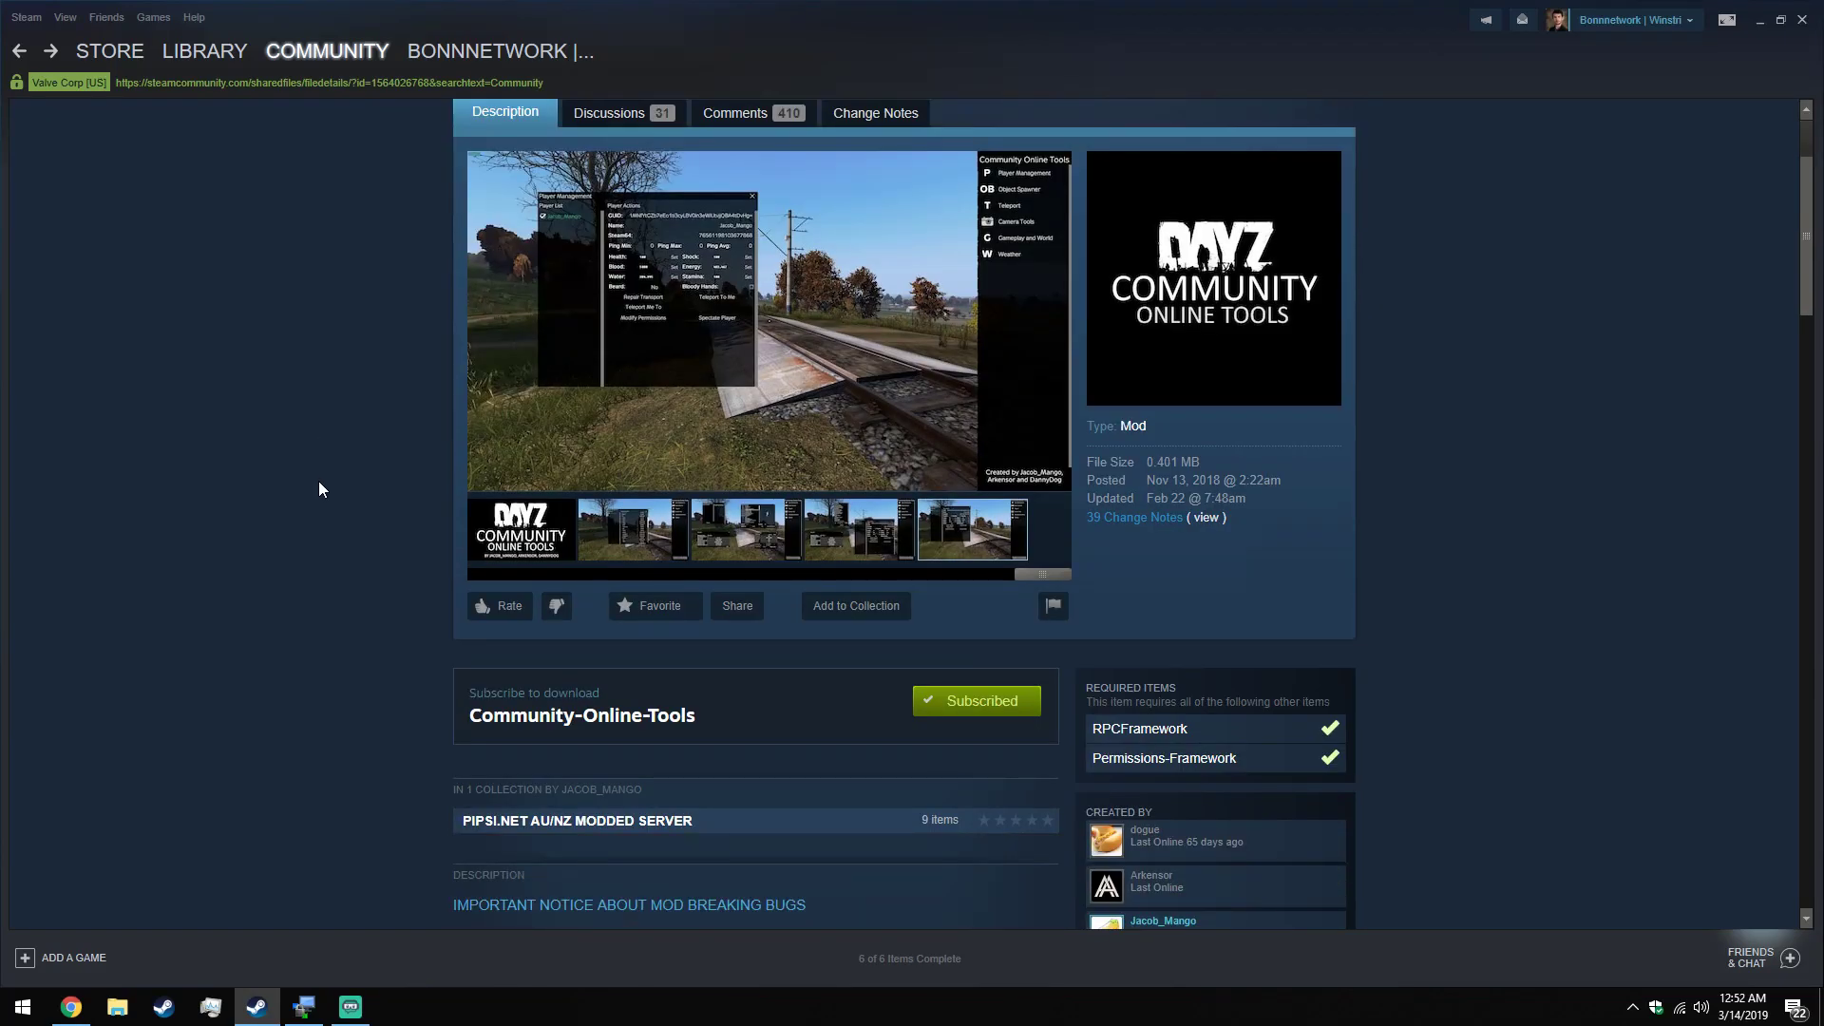
scroll(340, 466, "down", 10)
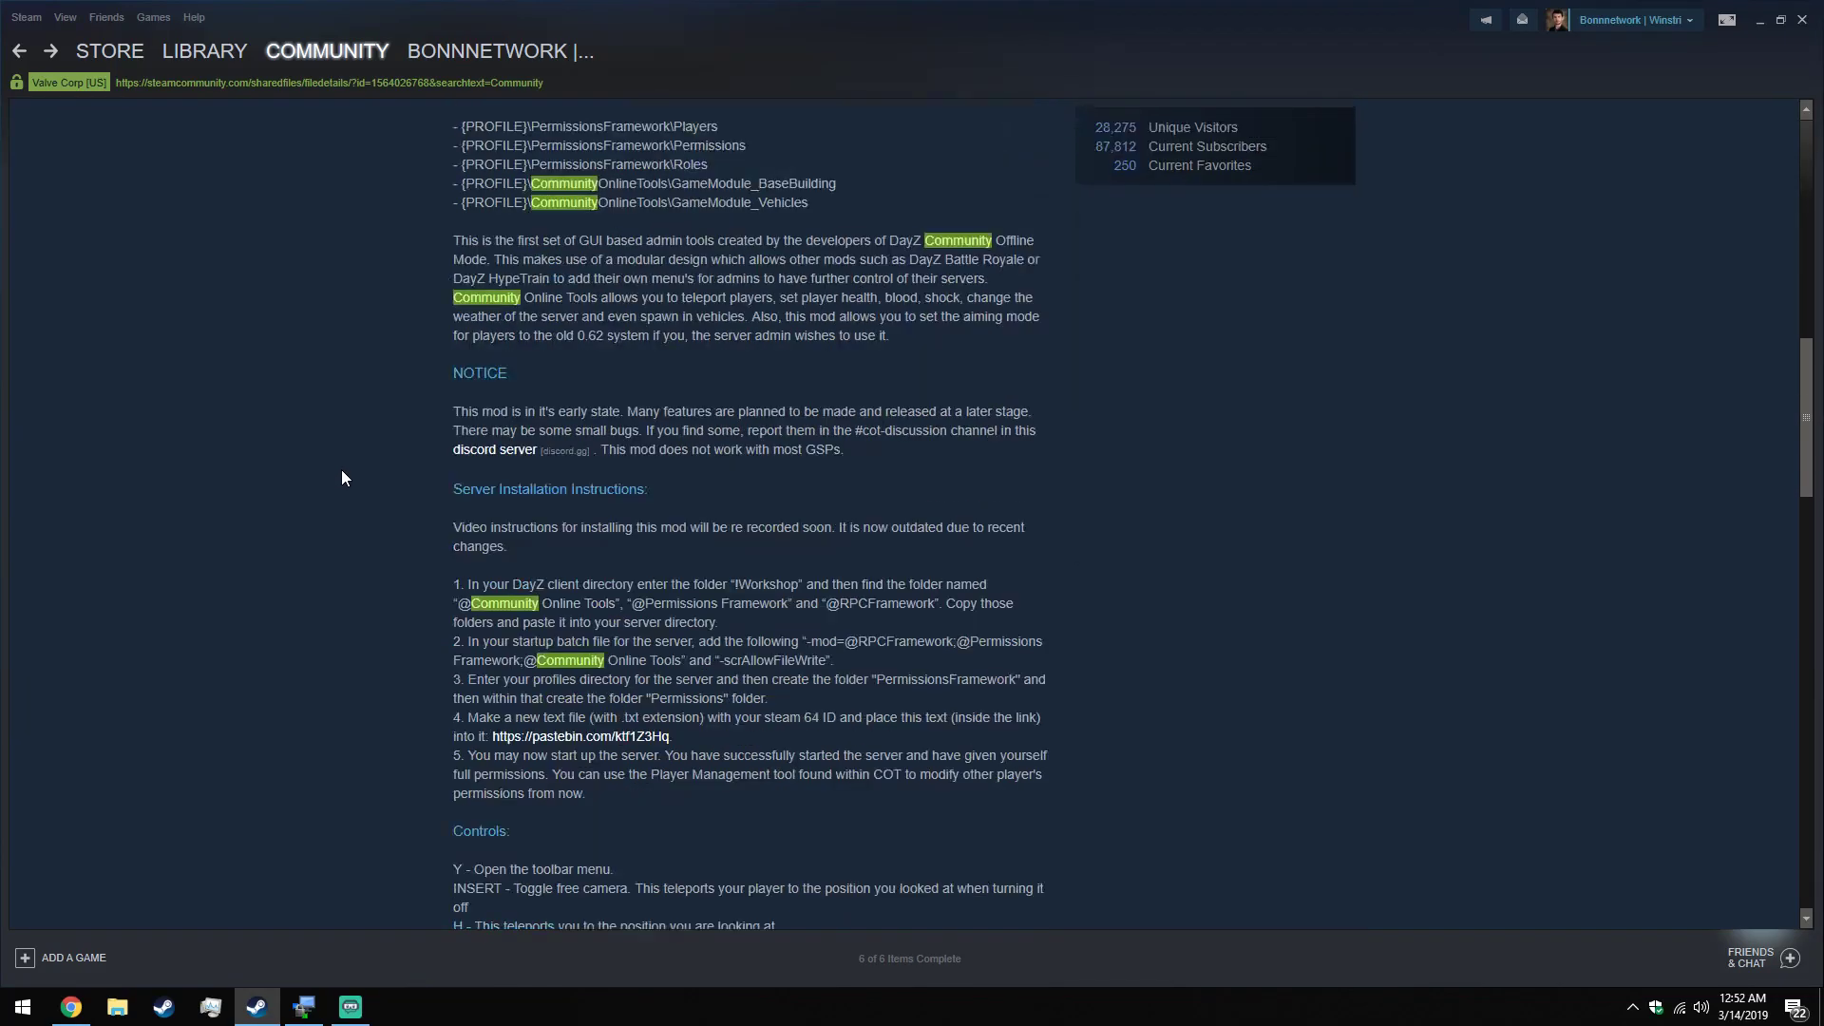
scroll(342, 472, "down", 1)
scroll(342, 471, "up", 1)
scroll(342, 477, "up", 3)
scroll(342, 477, "down", 1)
scroll(342, 477, "up", 1)
scroll(342, 477, "down", 1)
scroll(342, 477, "up", 1)
scroll(342, 476, "down", 2)
scroll(342, 477, "up", 1)
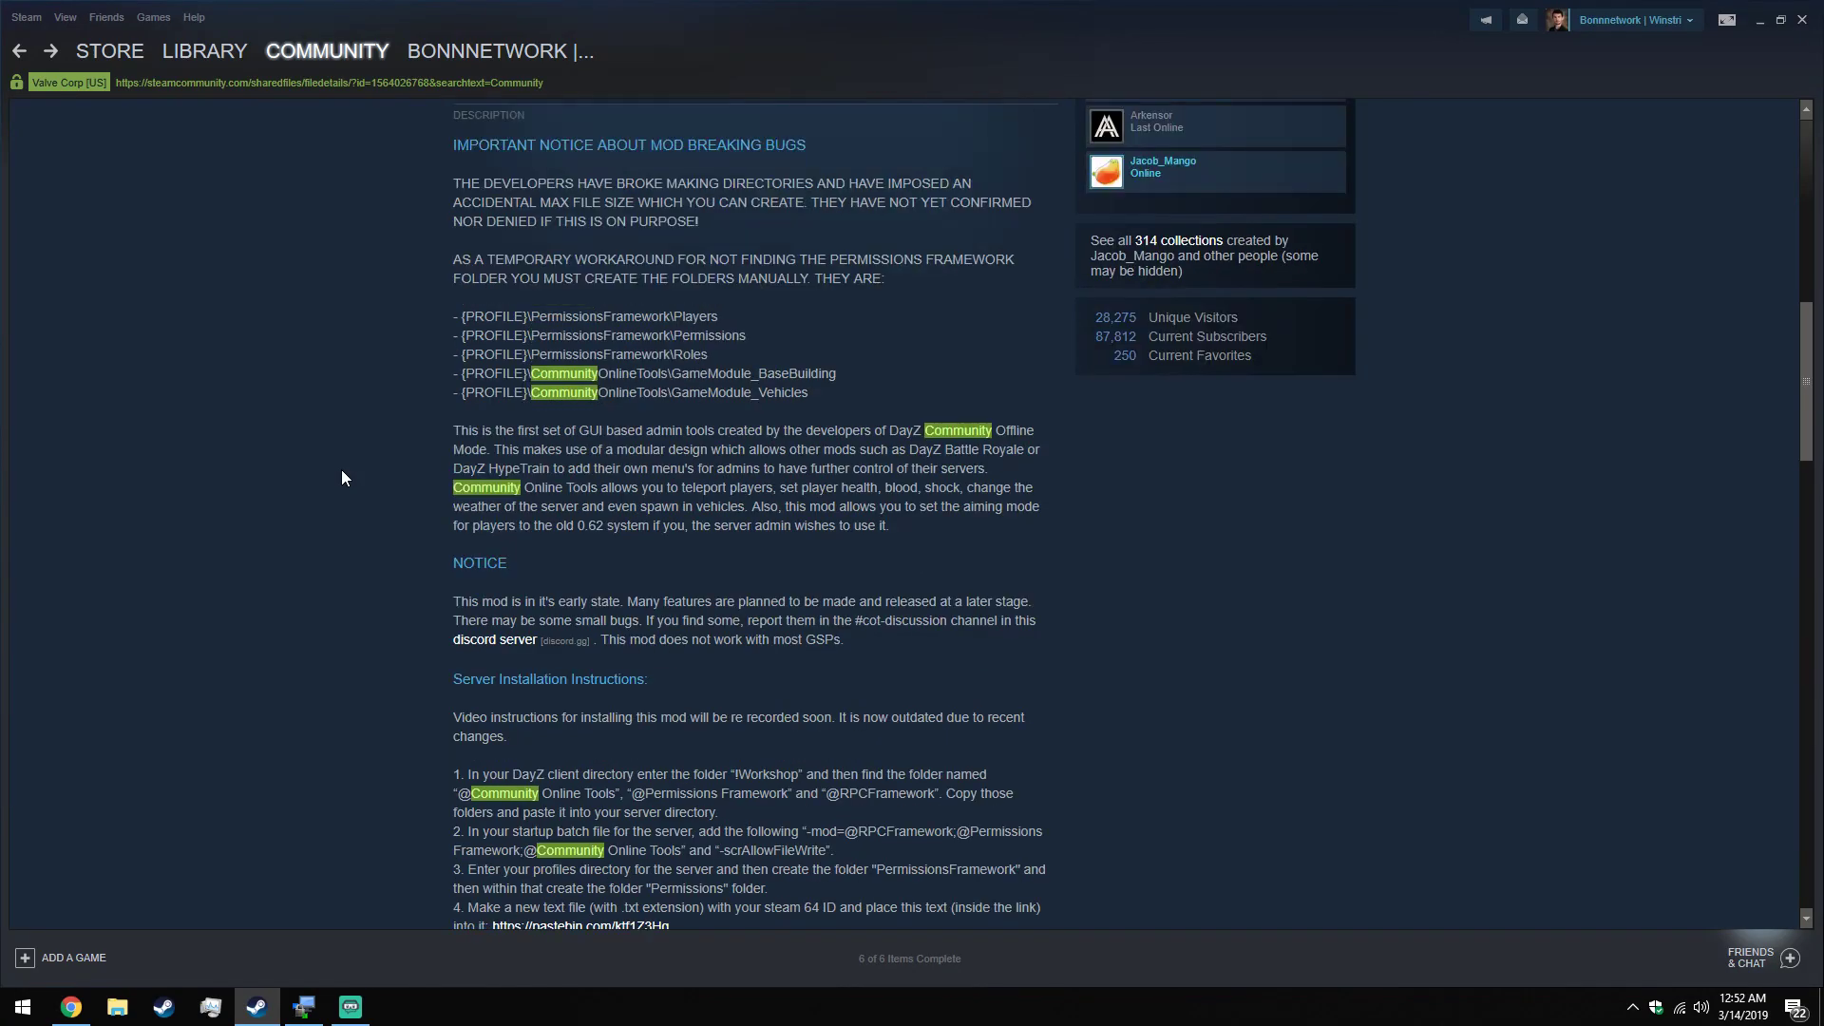
scroll(342, 472, "up", 2)
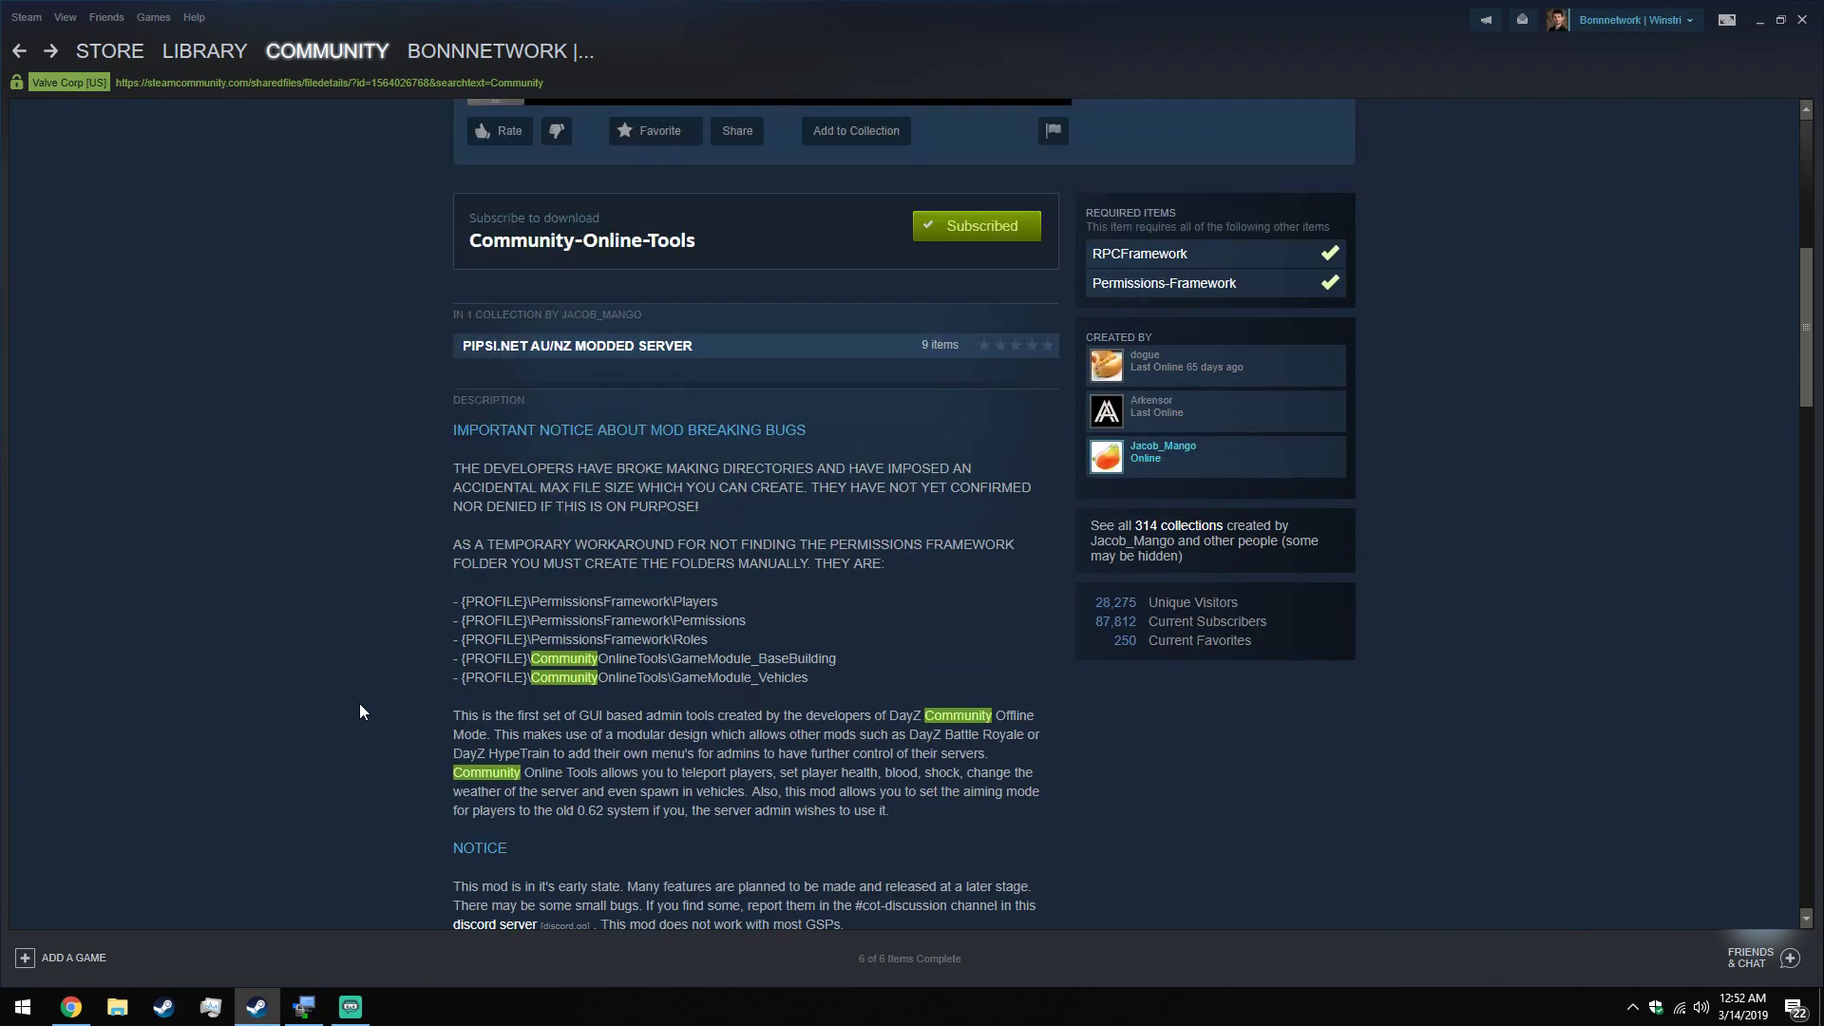
scroll(359, 703, "up", 2)
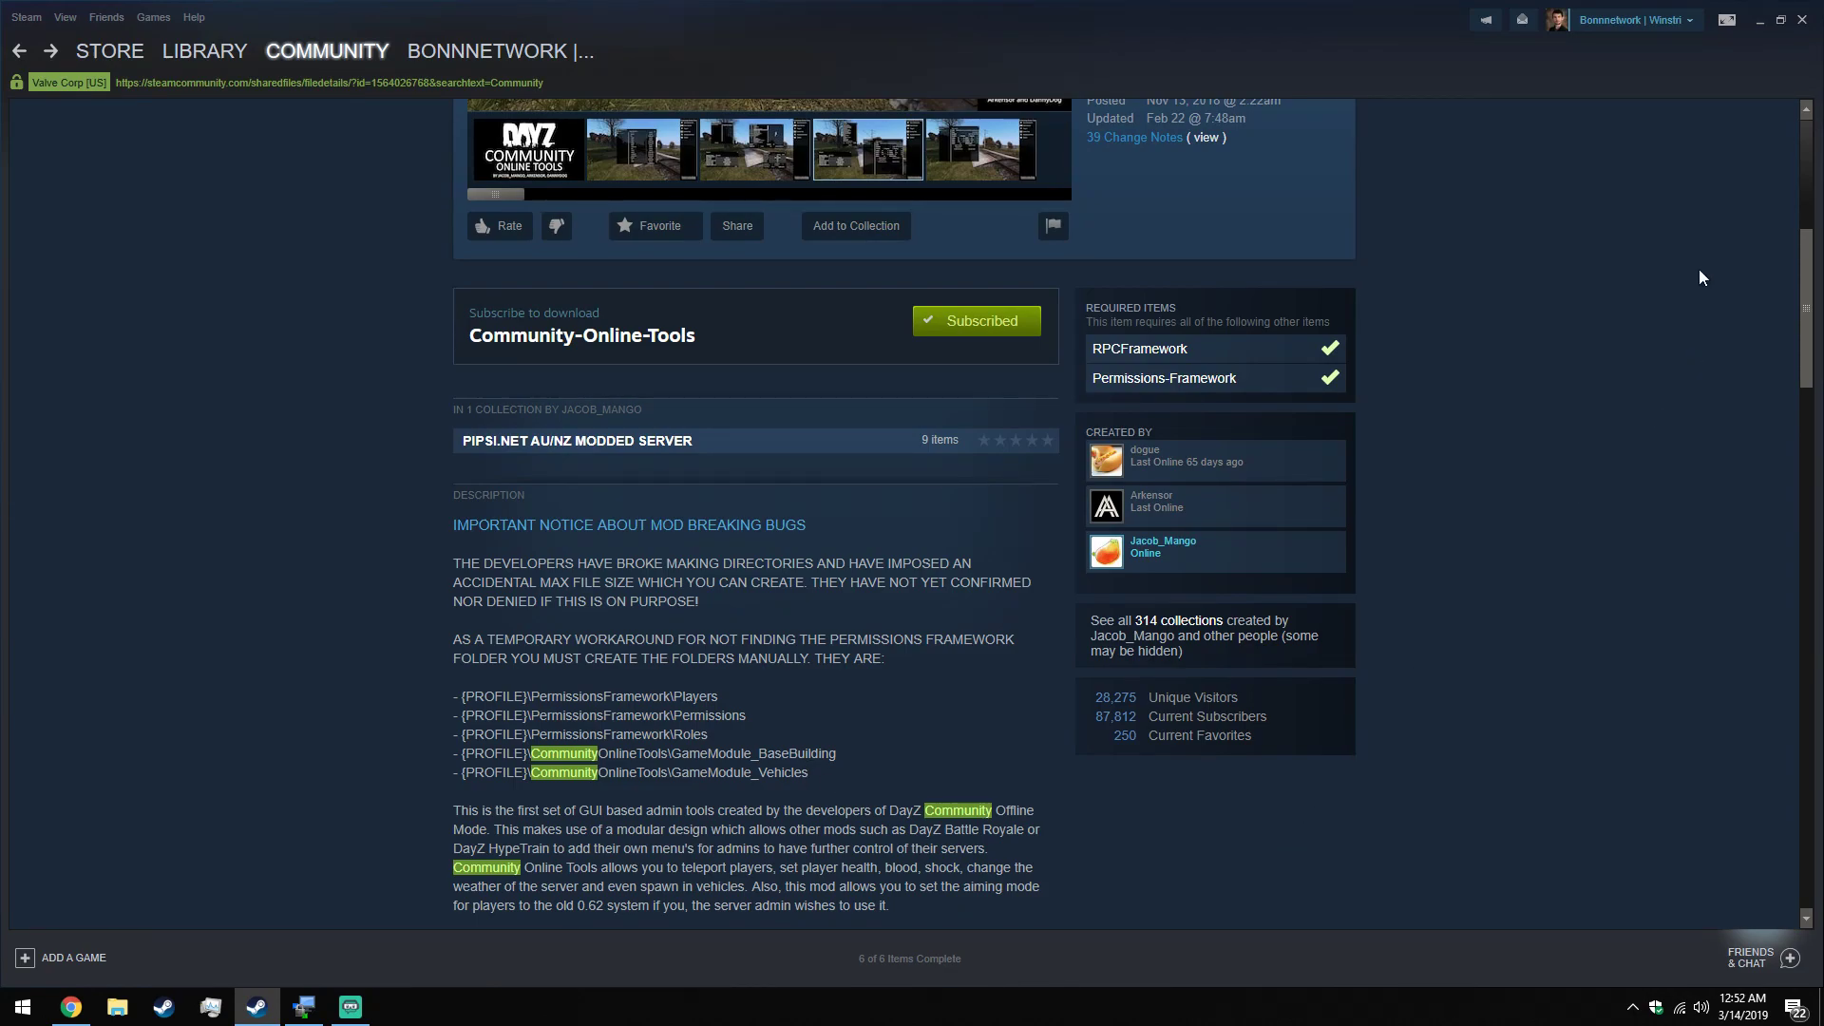
left_click(1761, 21)
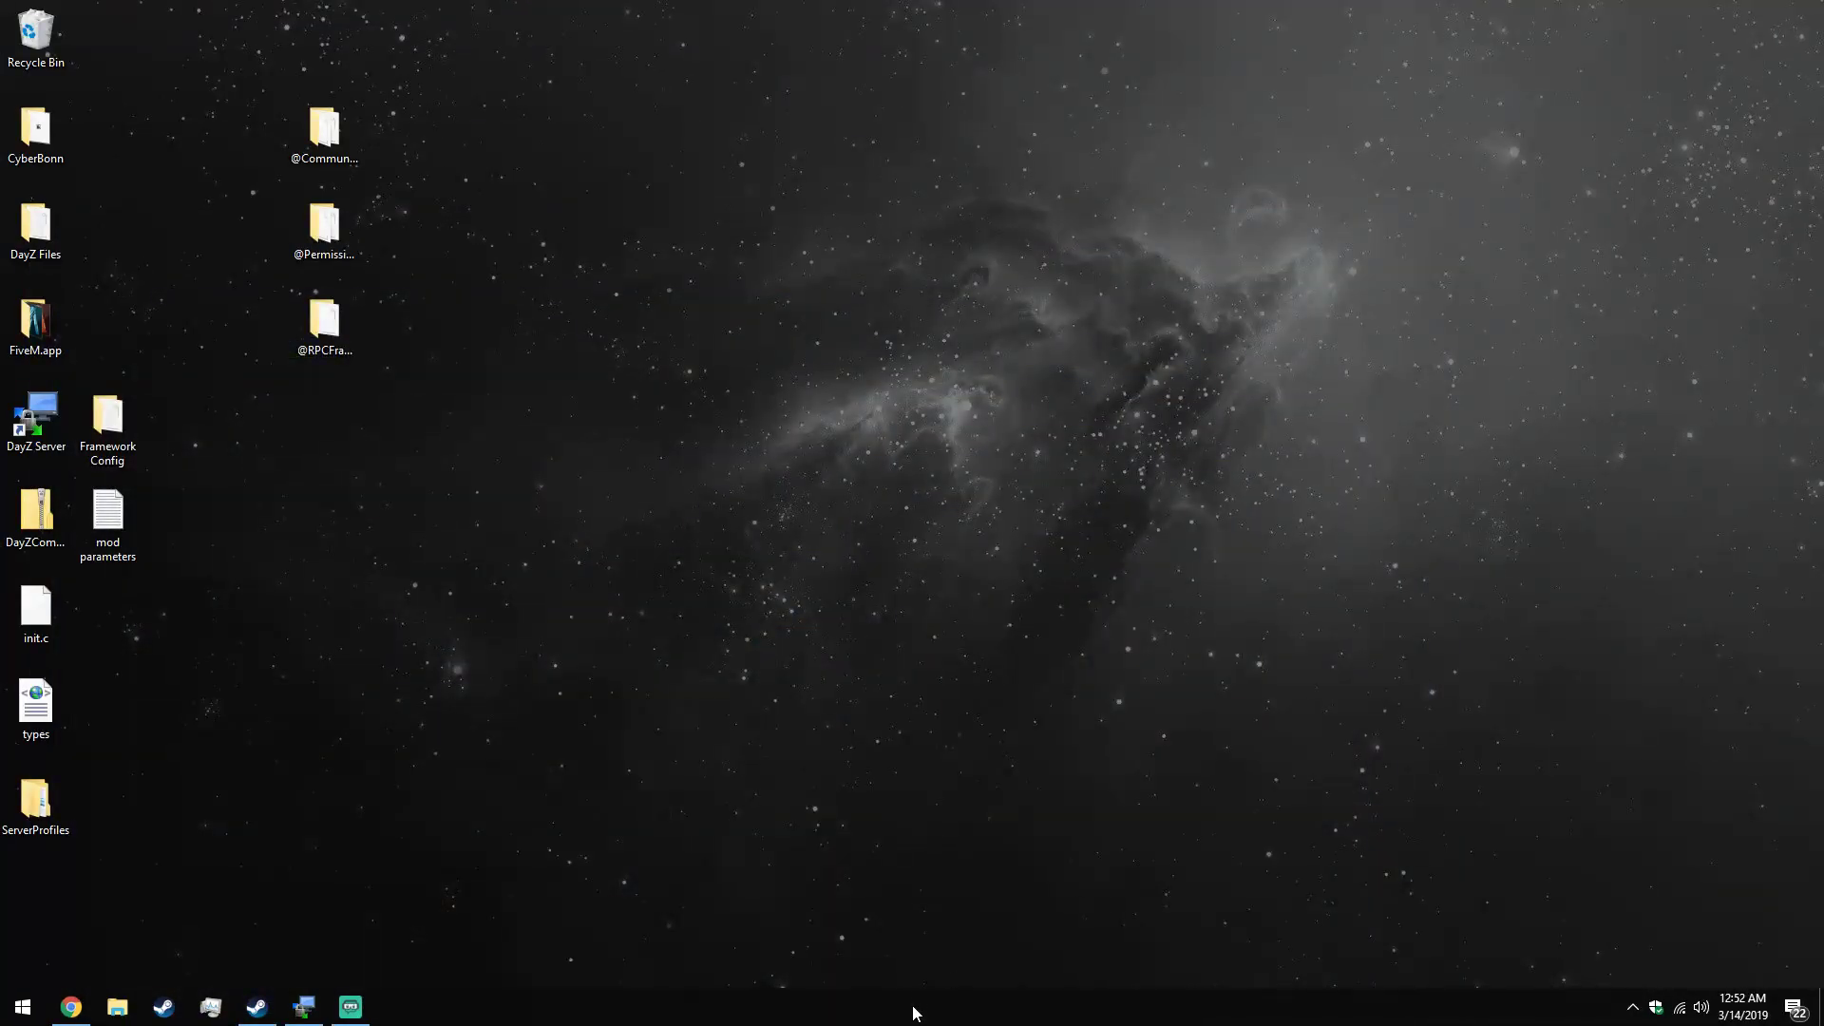
left_click(304, 1007)
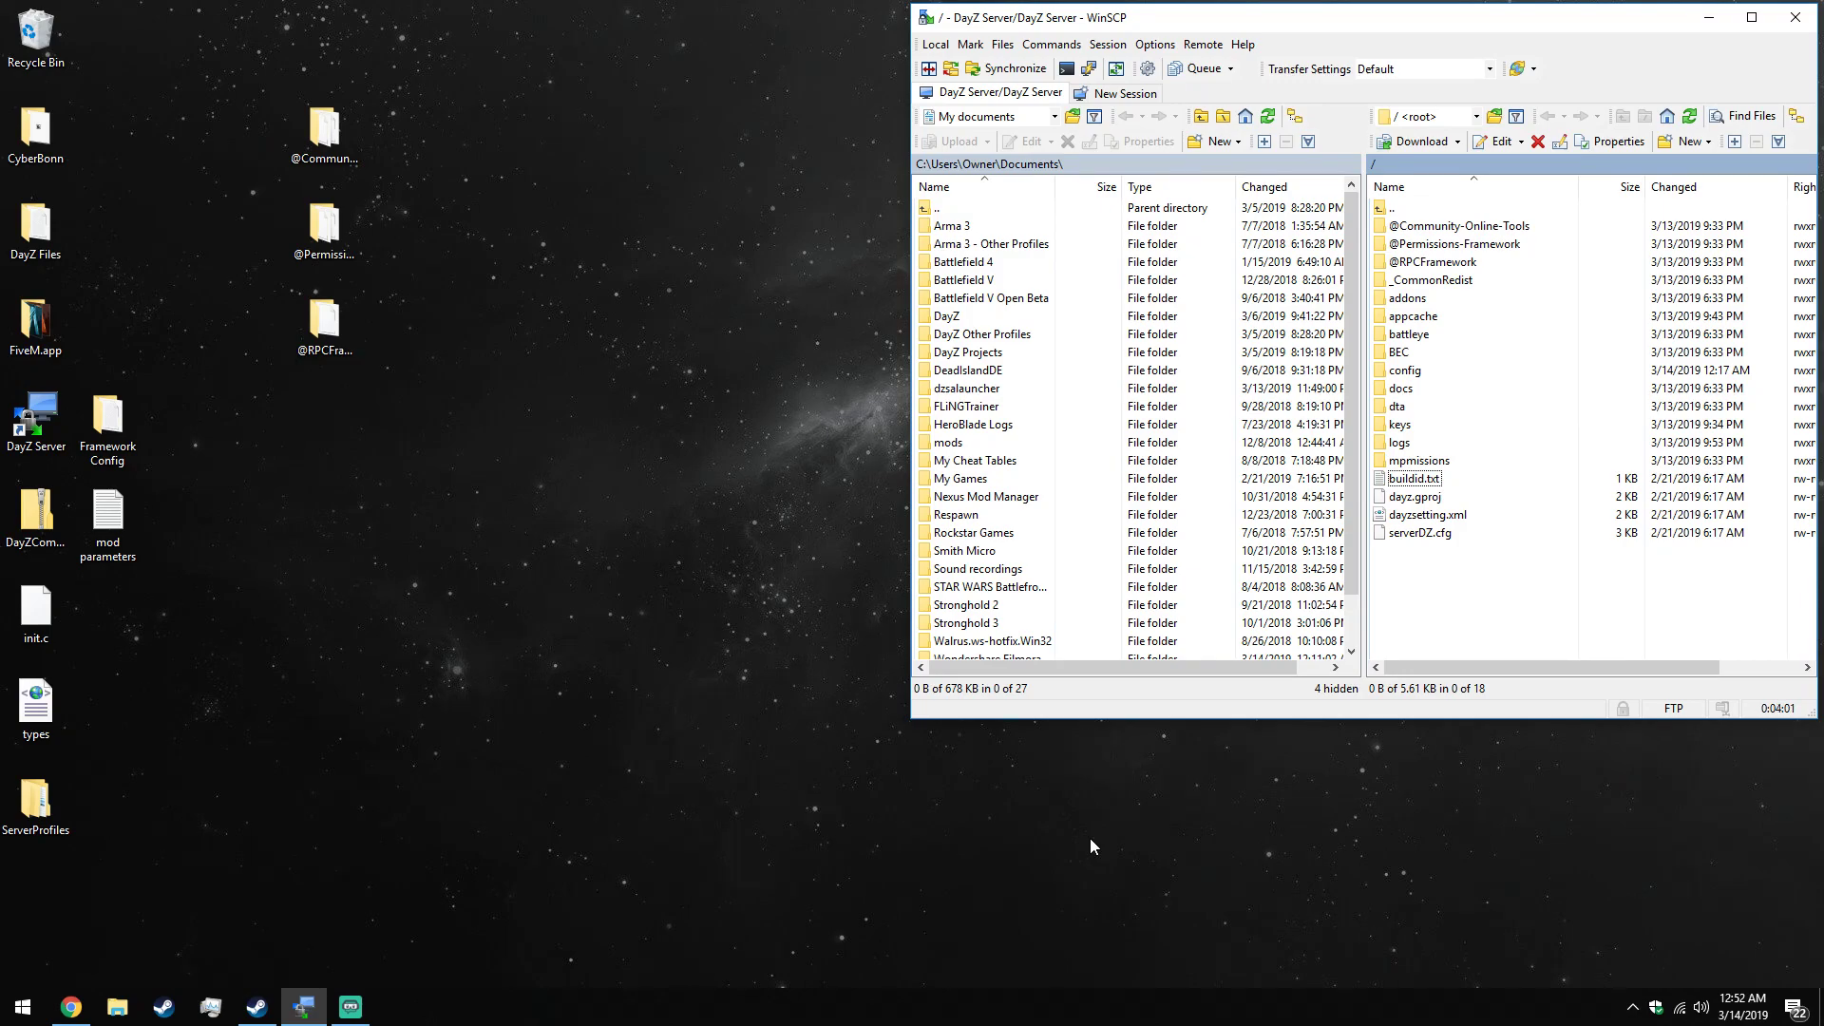
left_click_drag(232, 72, 373, 403)
left_click(326, 165)
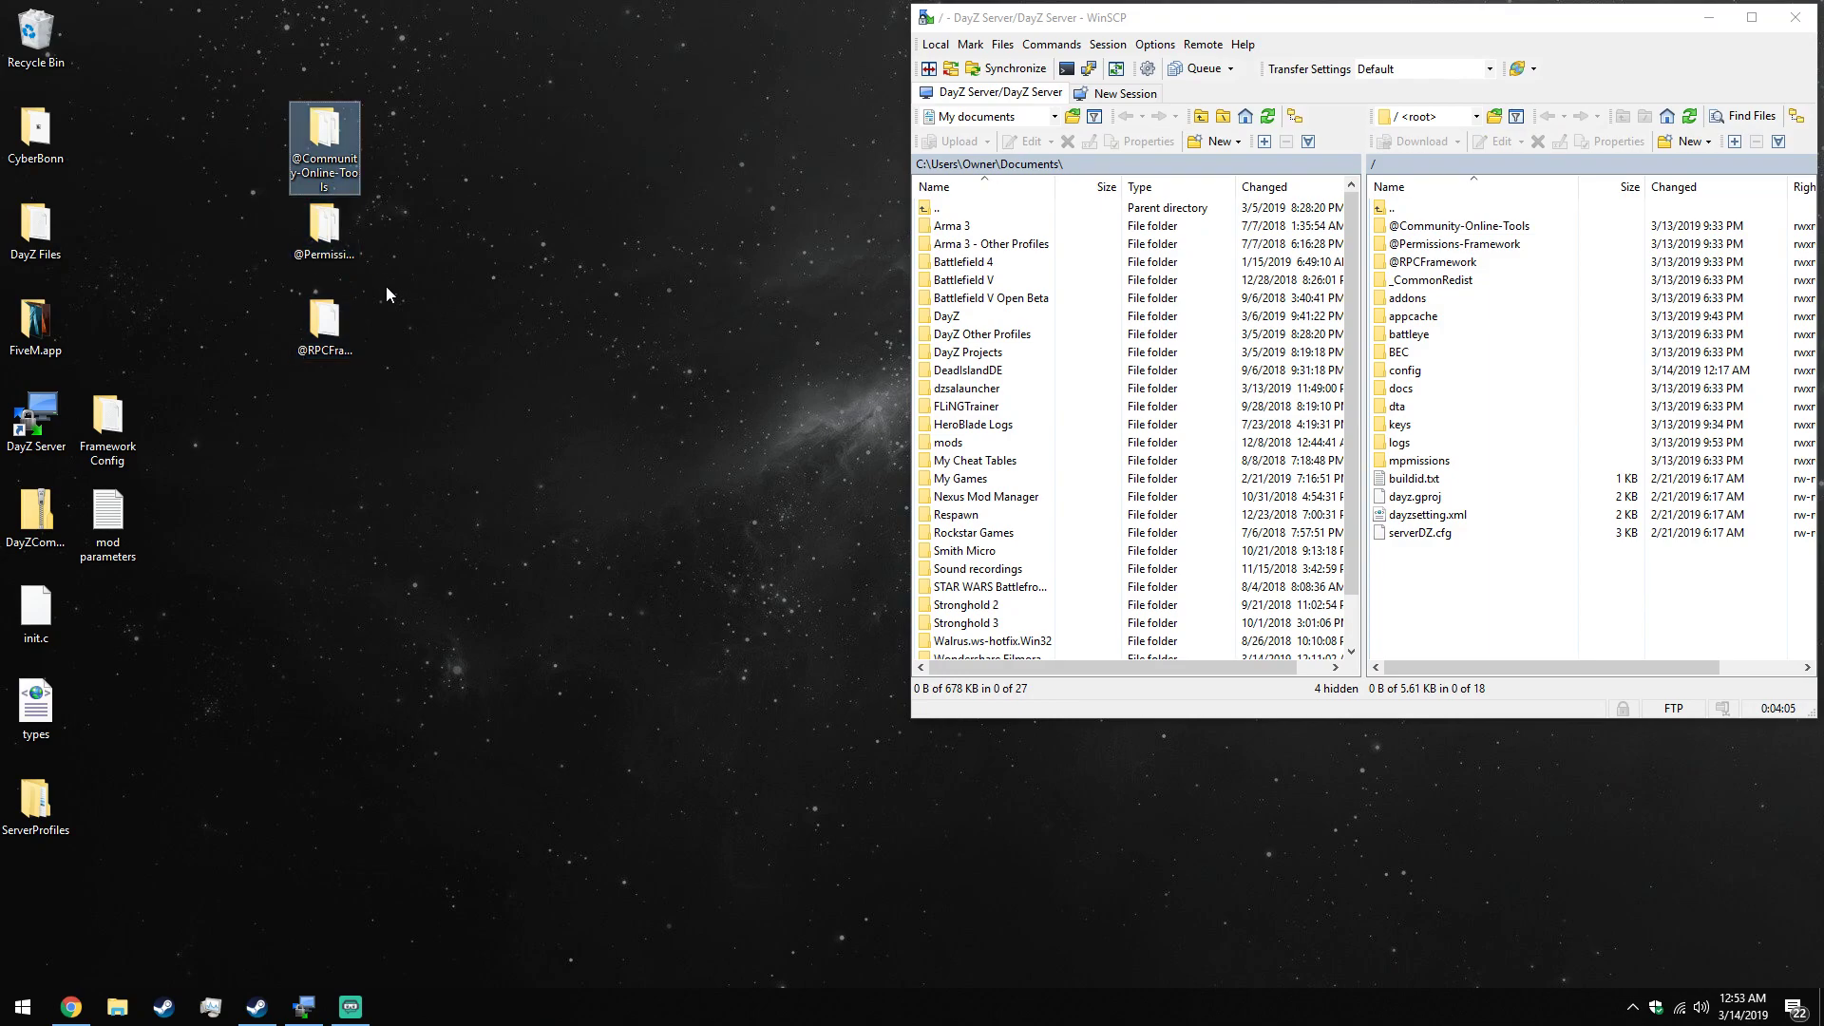
left_click(322, 248, "ctrl")
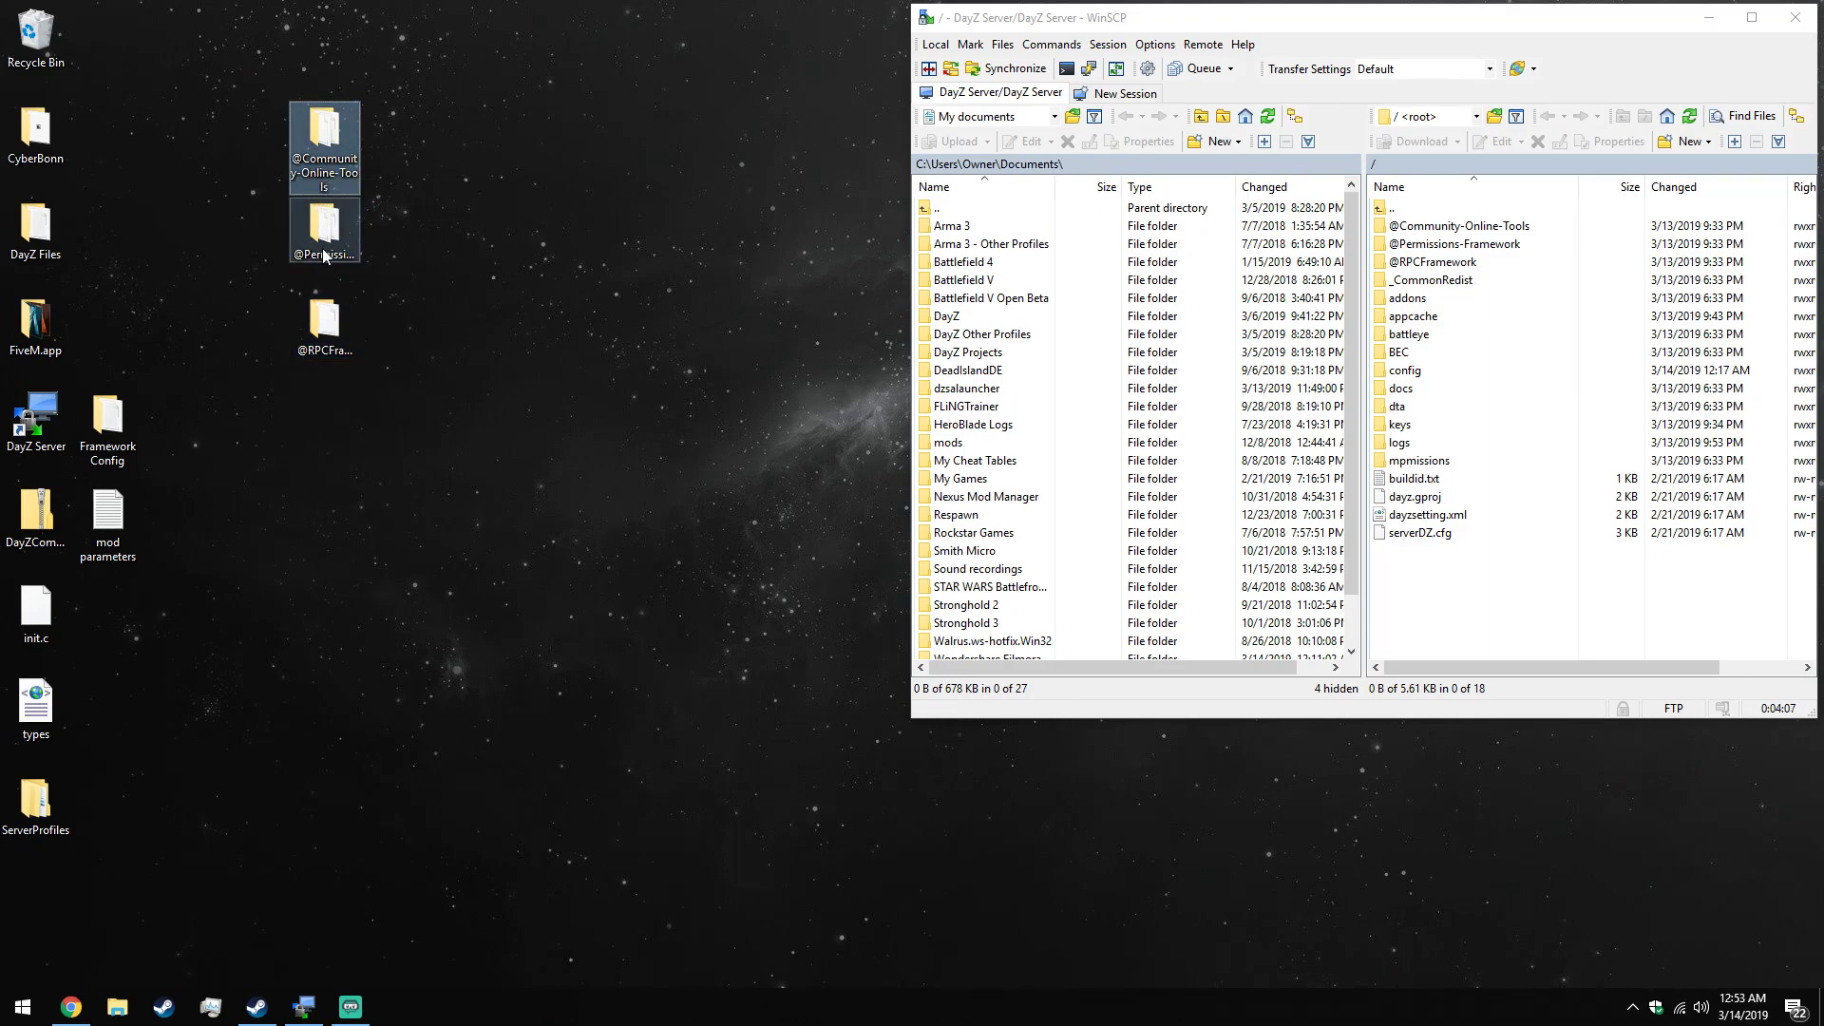
left_click(323, 251)
left_click(317, 339)
left_click(308, 234)
left_click(311, 323)
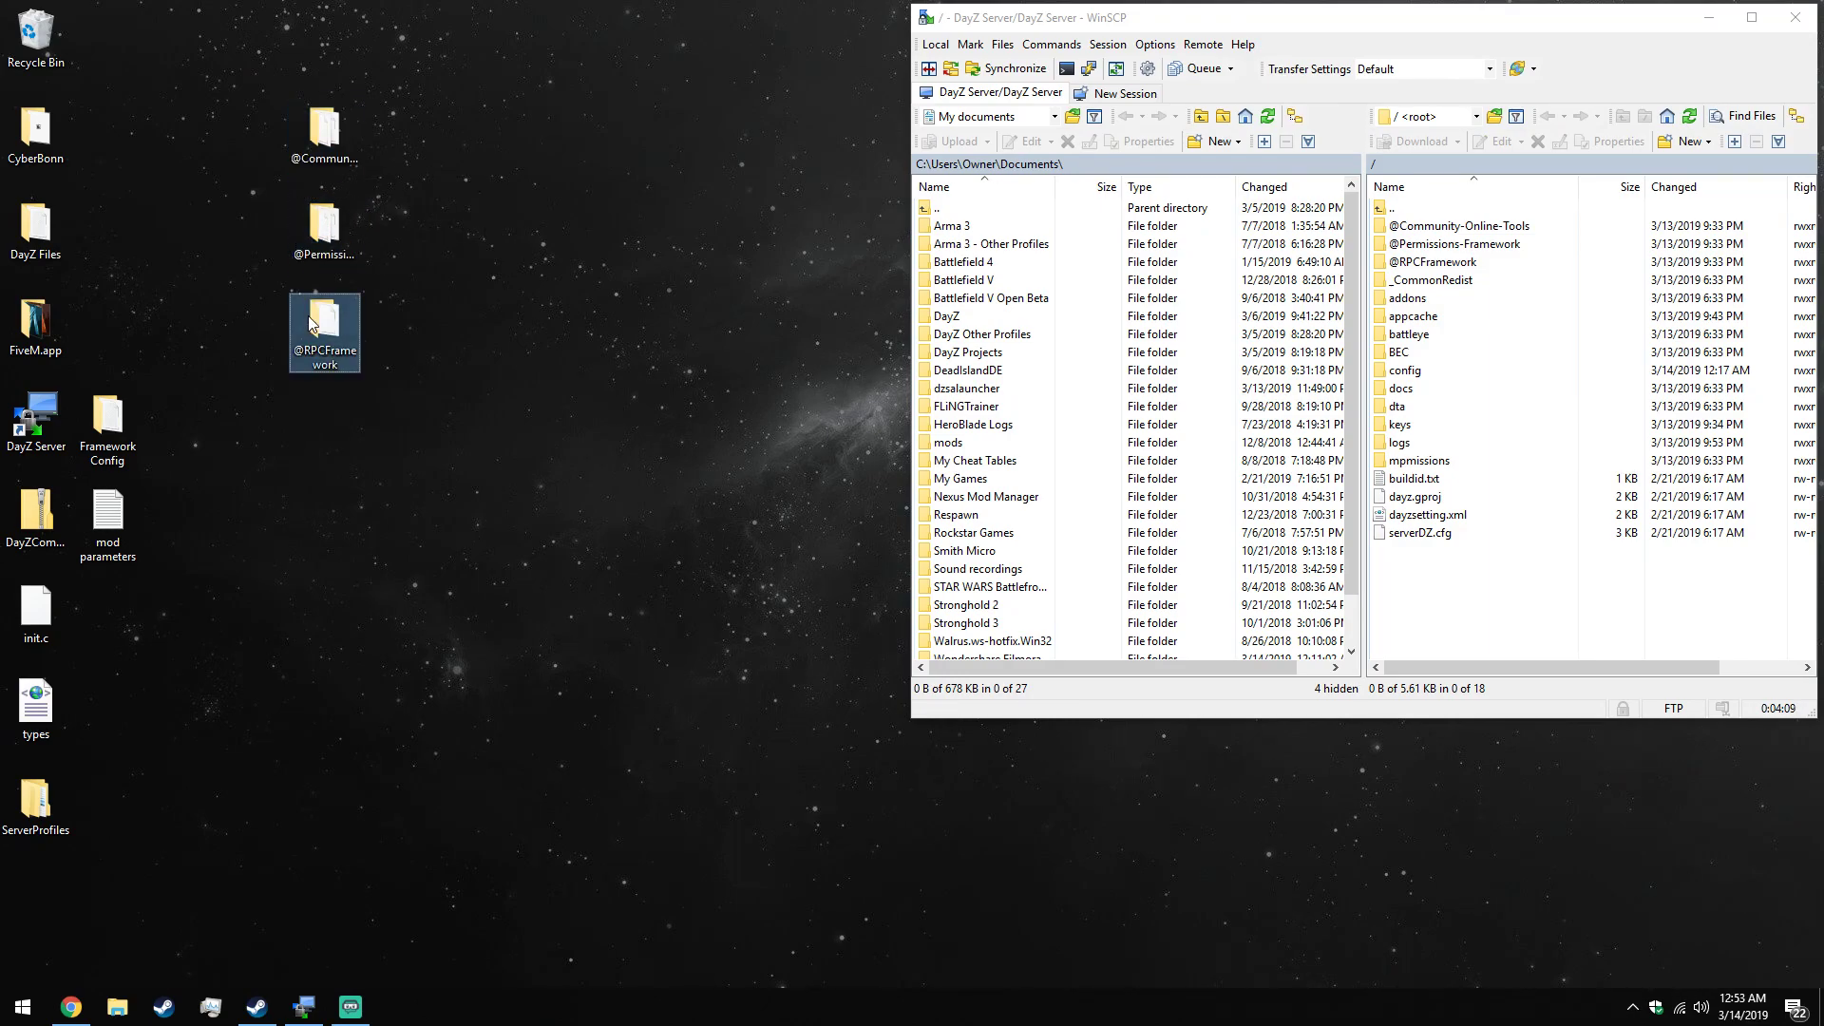
left_click(300, 251)
left_click(323, 328)
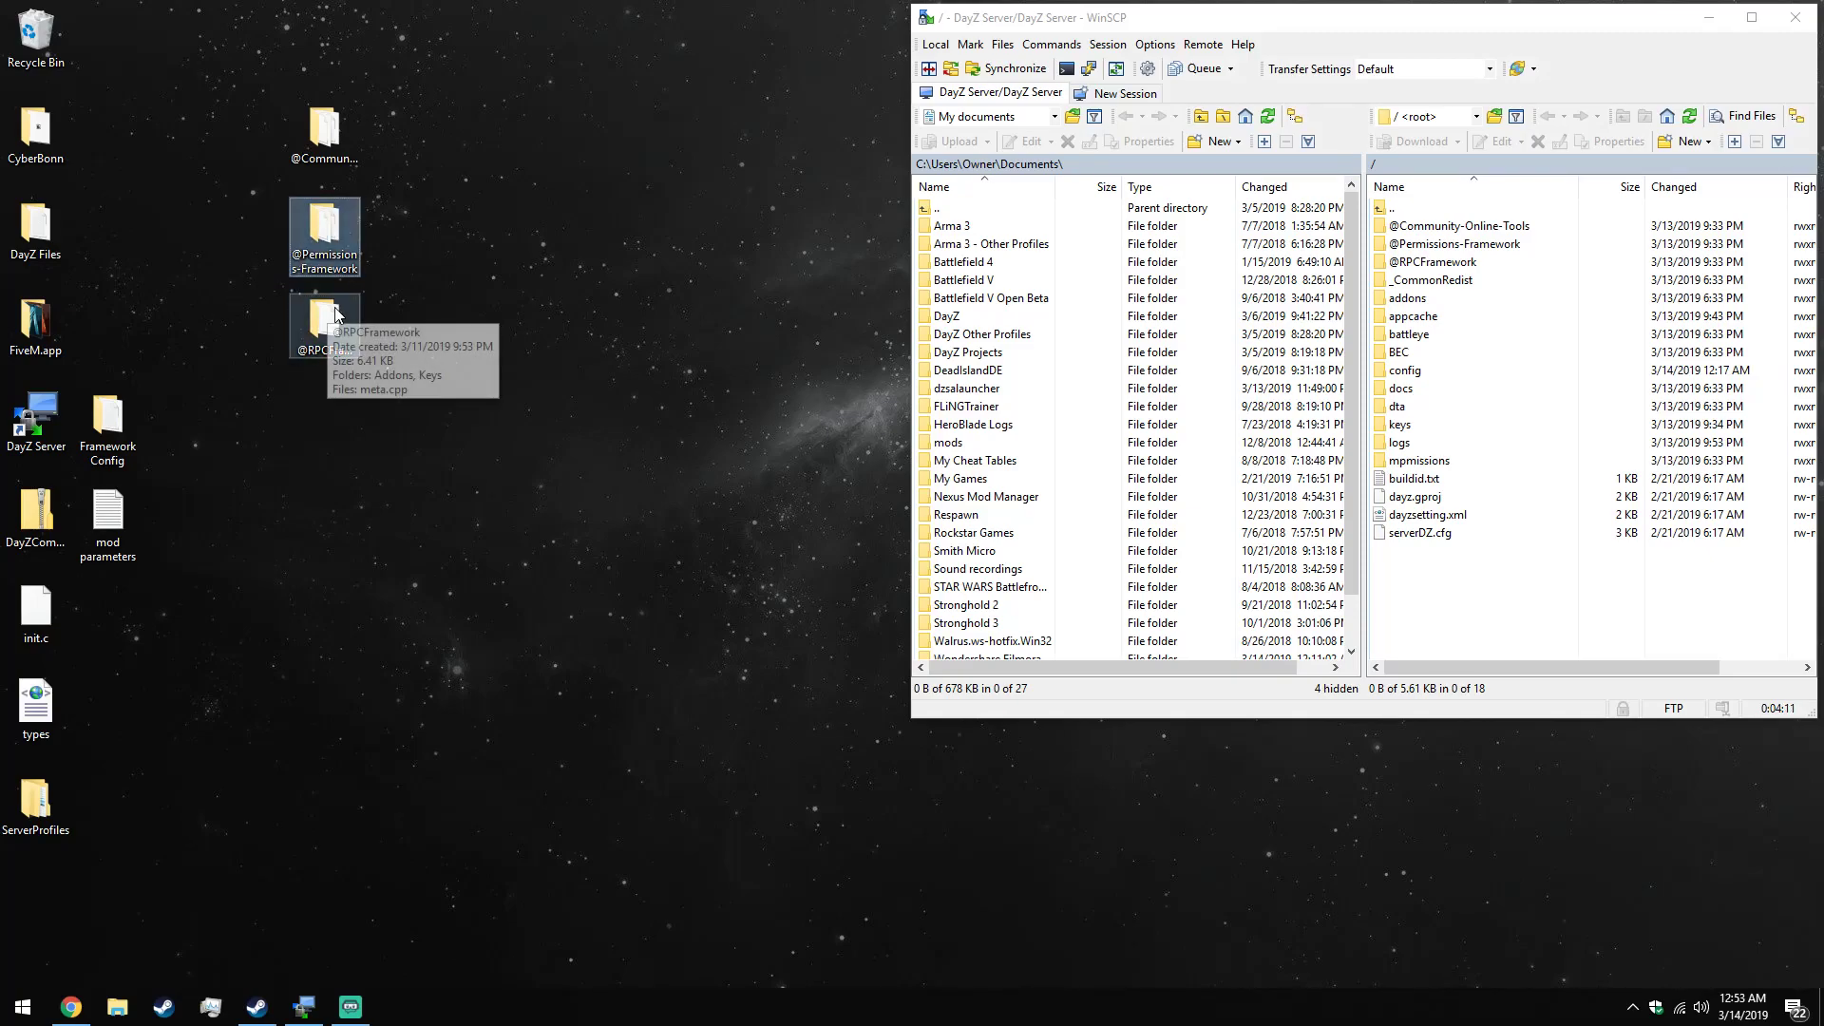
left_click_drag(258, 83, 334, 384)
left_click_drag(334, 278, 634, 308)
left_click_drag(299, 70, 396, 424)
mouse_move(350, 218)
left_mouse_down()
mouse_move(1325, 295)
mouse_move(1422, 231)
mouse_move(1409, 267)
mouse_move(353, 215)
left_mouse_up()
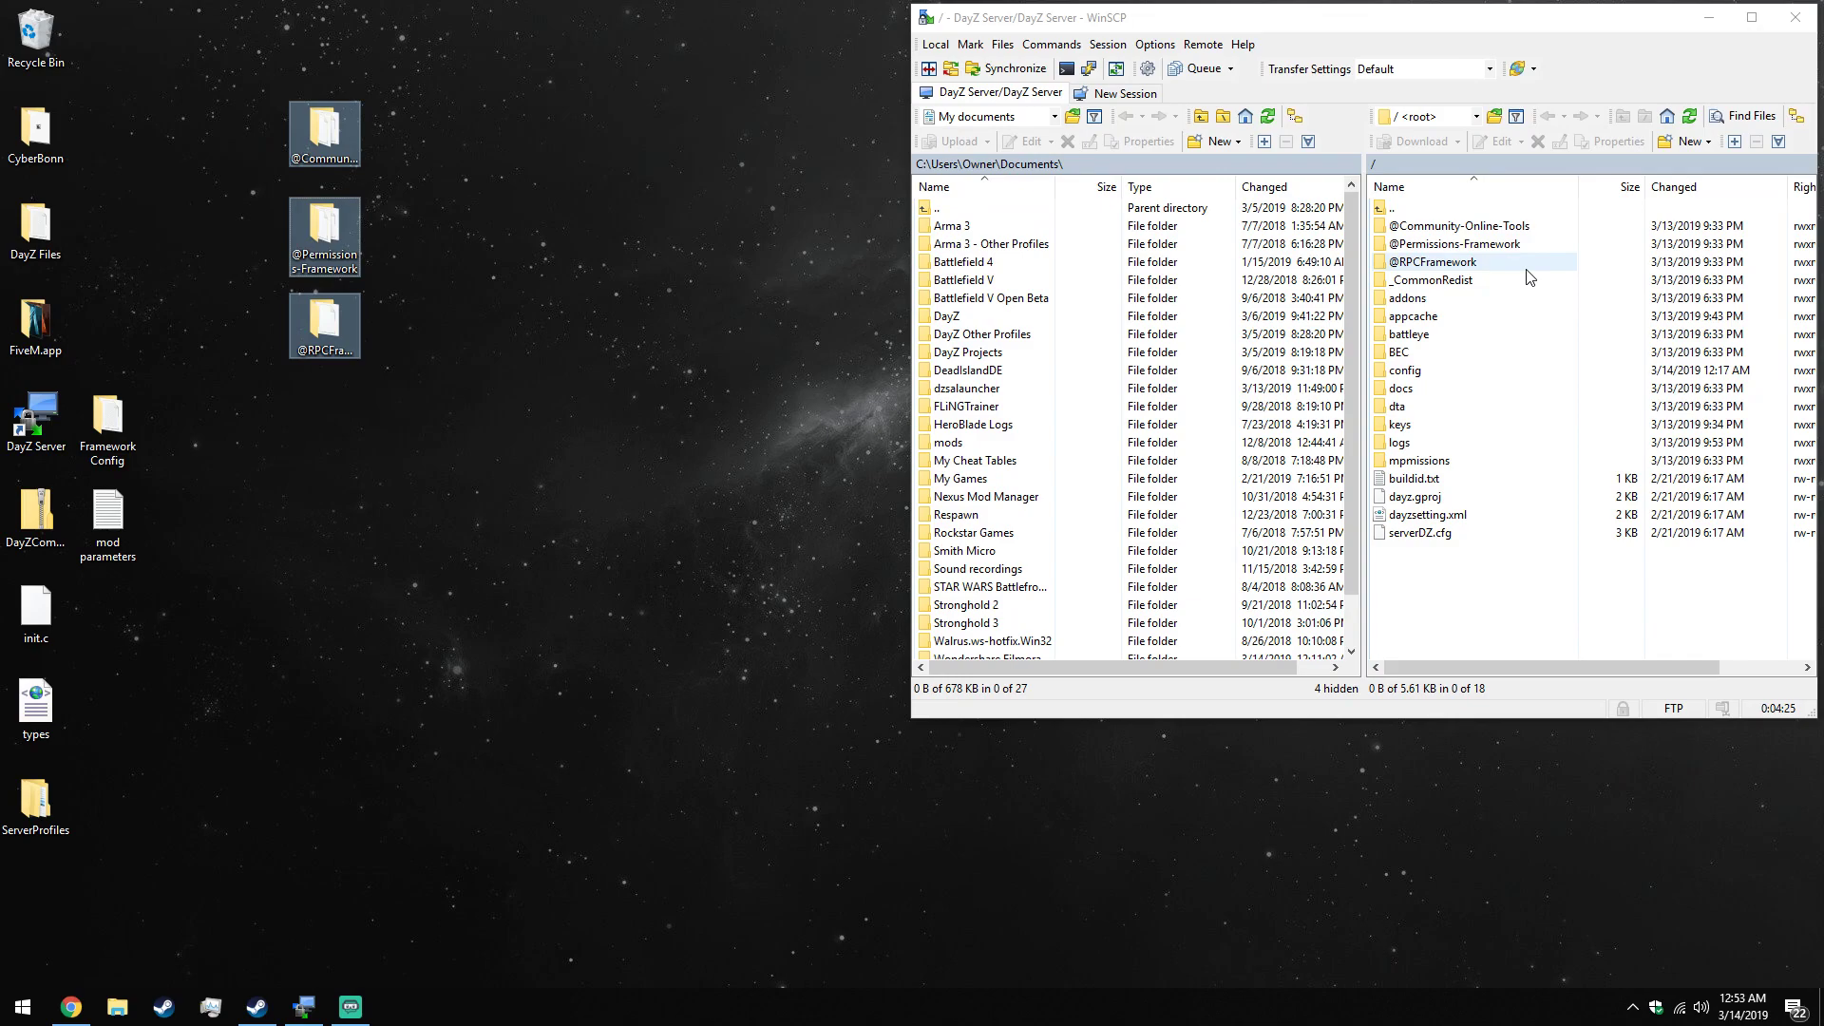
double_click(1472, 227)
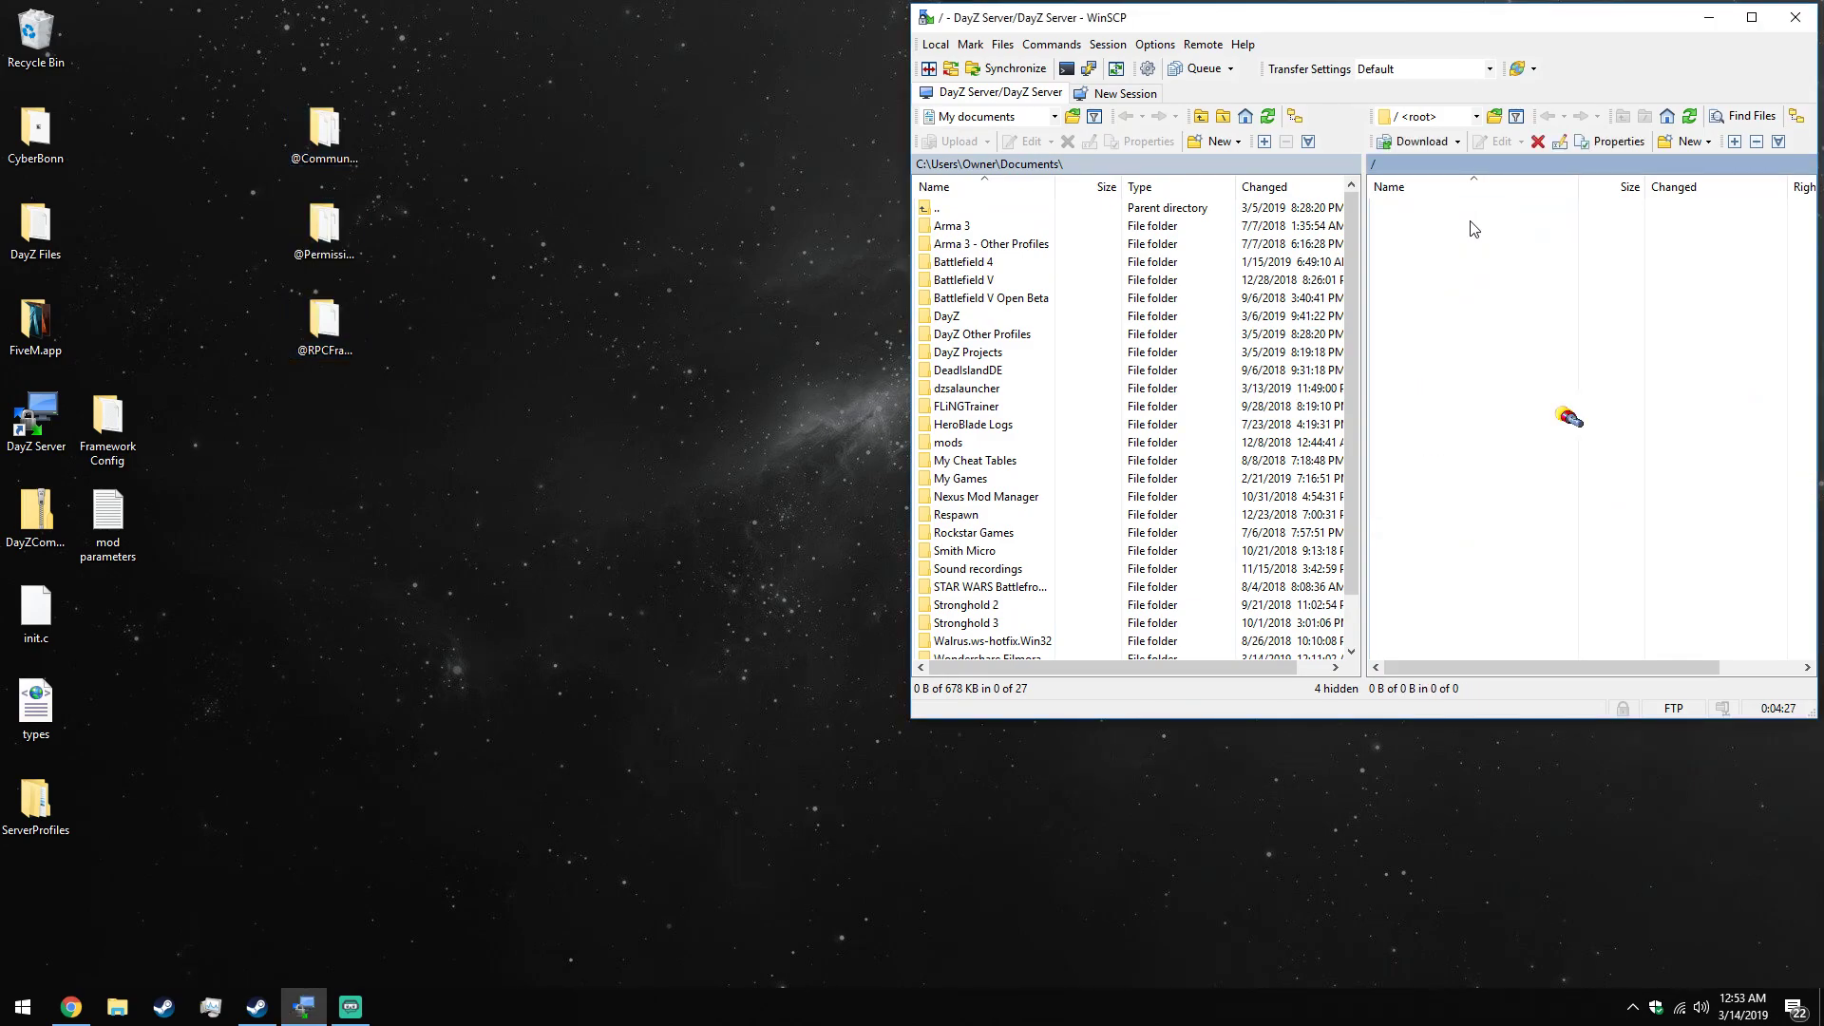
double_click(1425, 251)
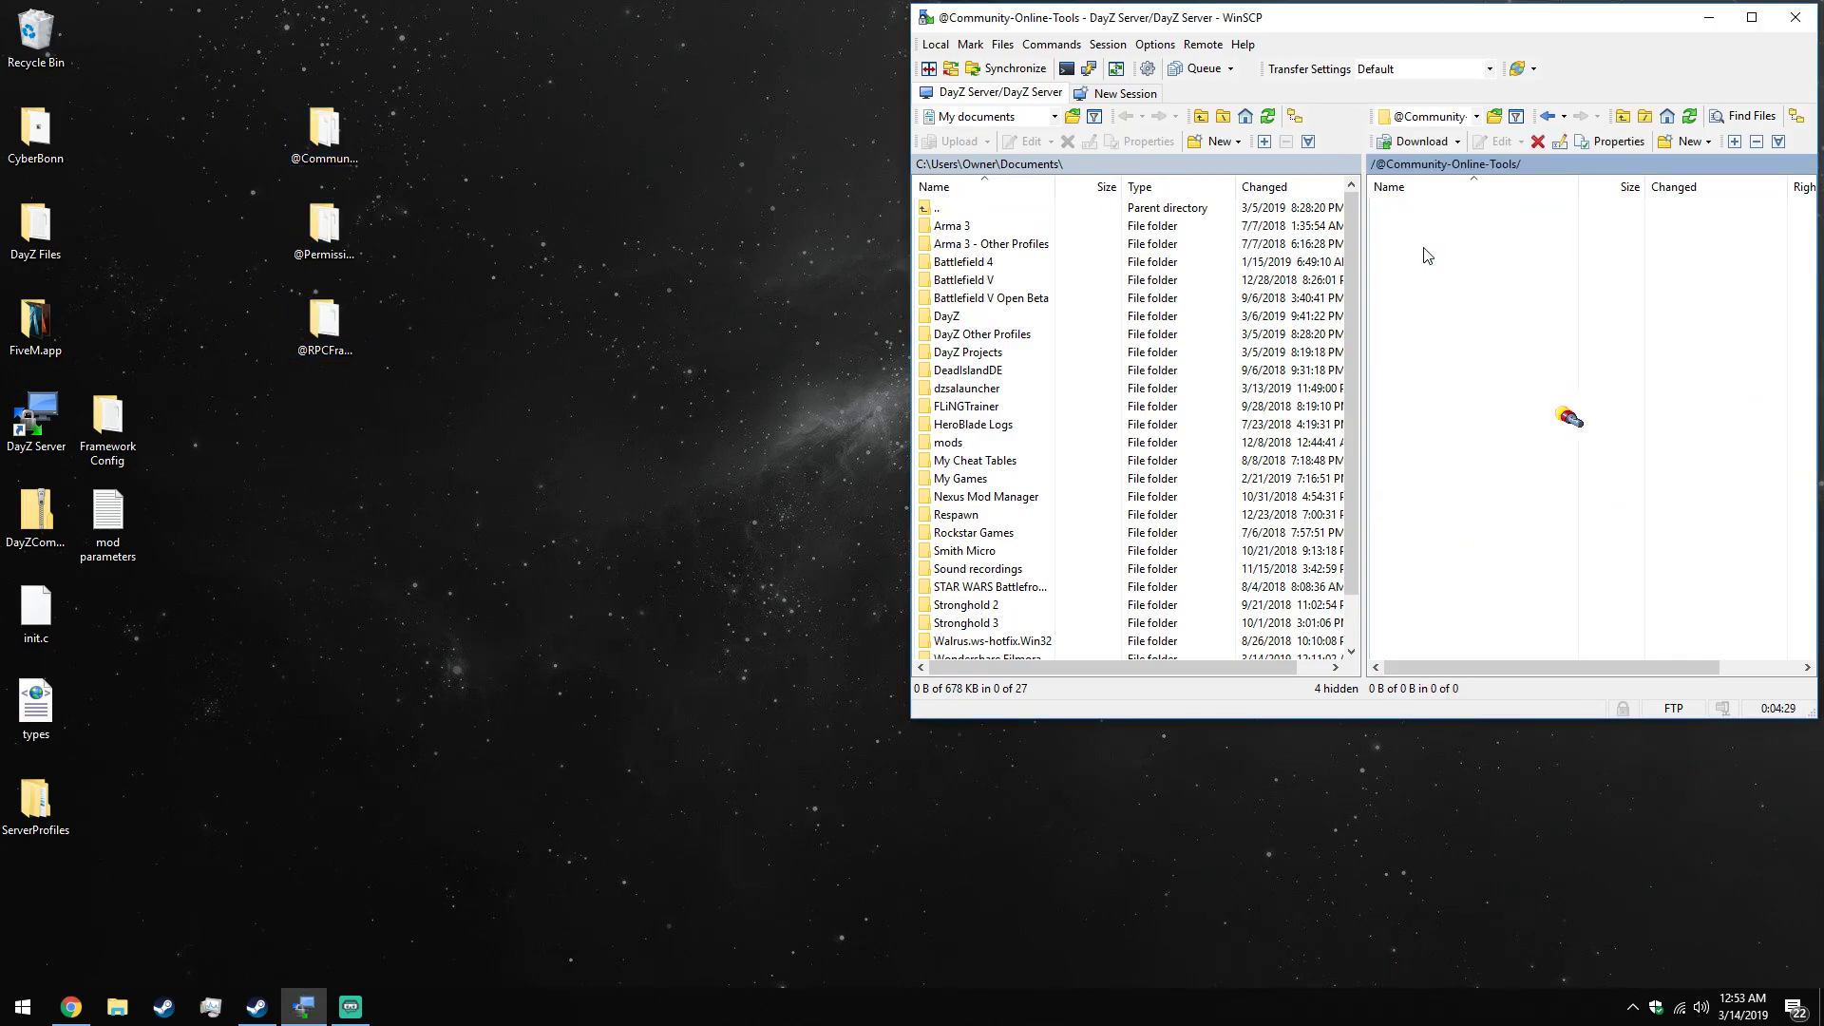
double_click(1423, 212)
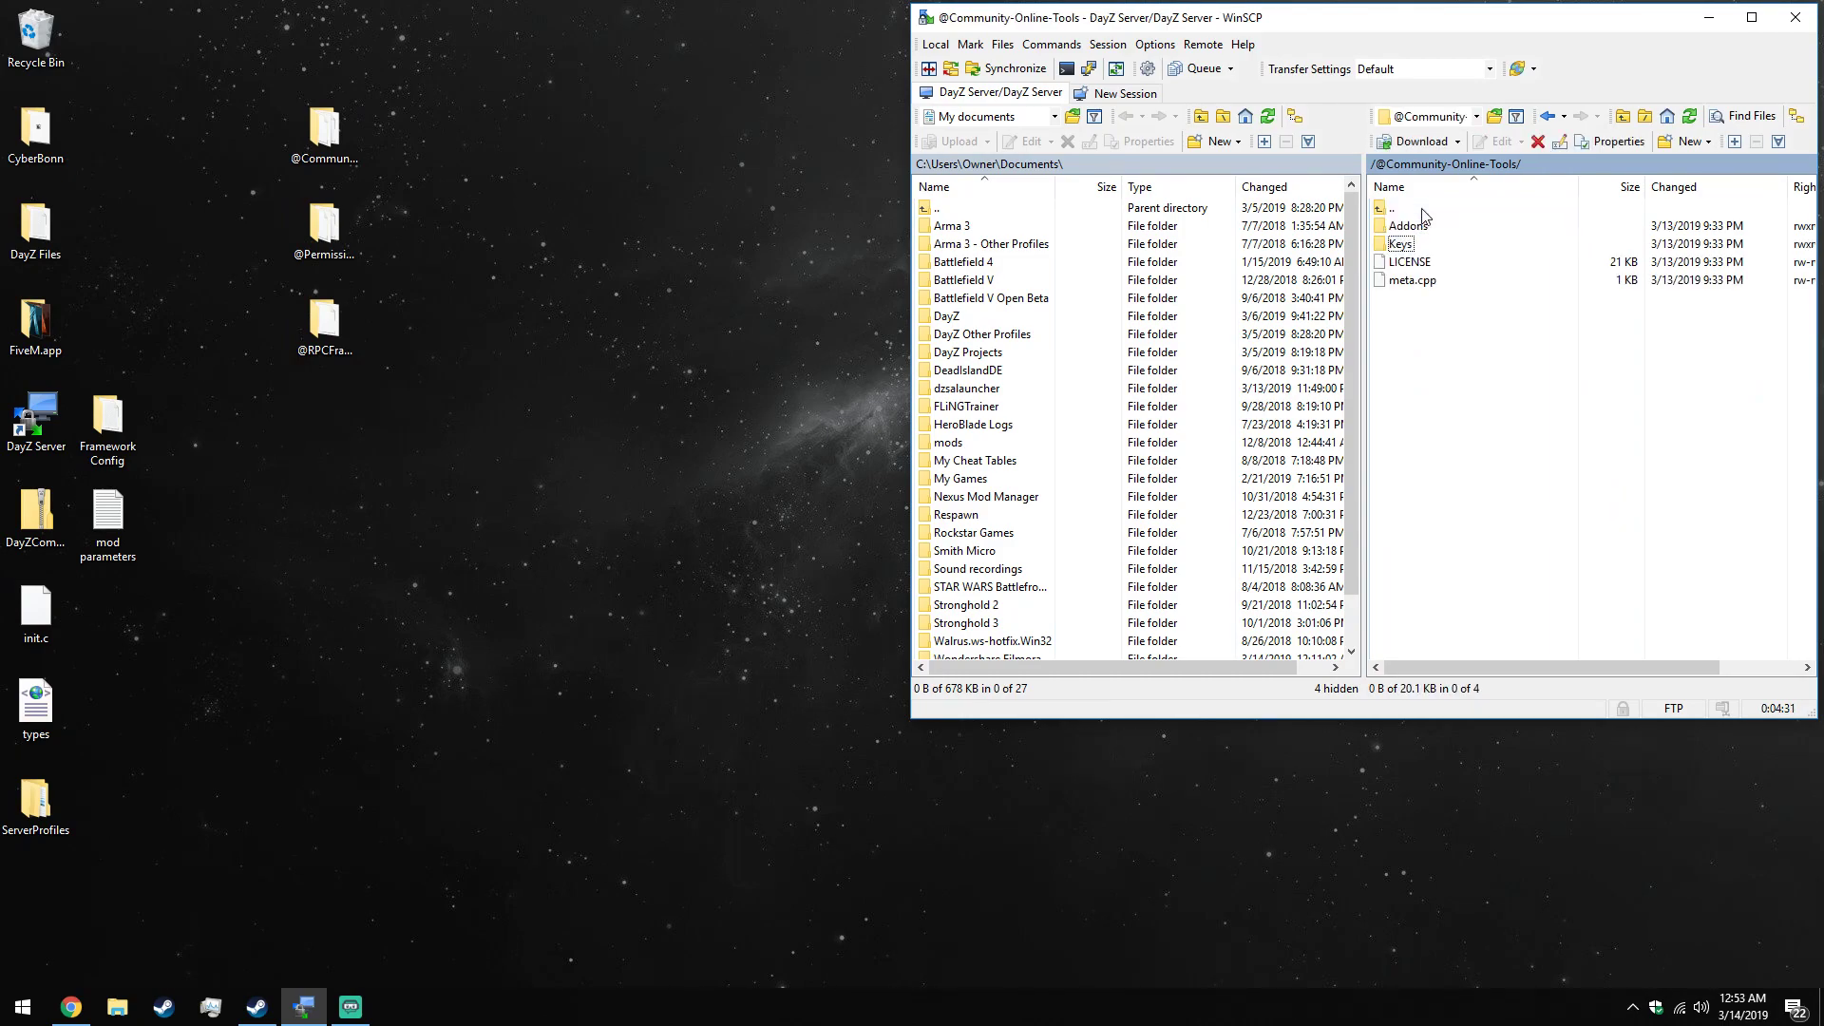
double_click(1423, 211)
Check the mod's .bikey files in the server's keys folder and return to the root.
left_click(1421, 426)
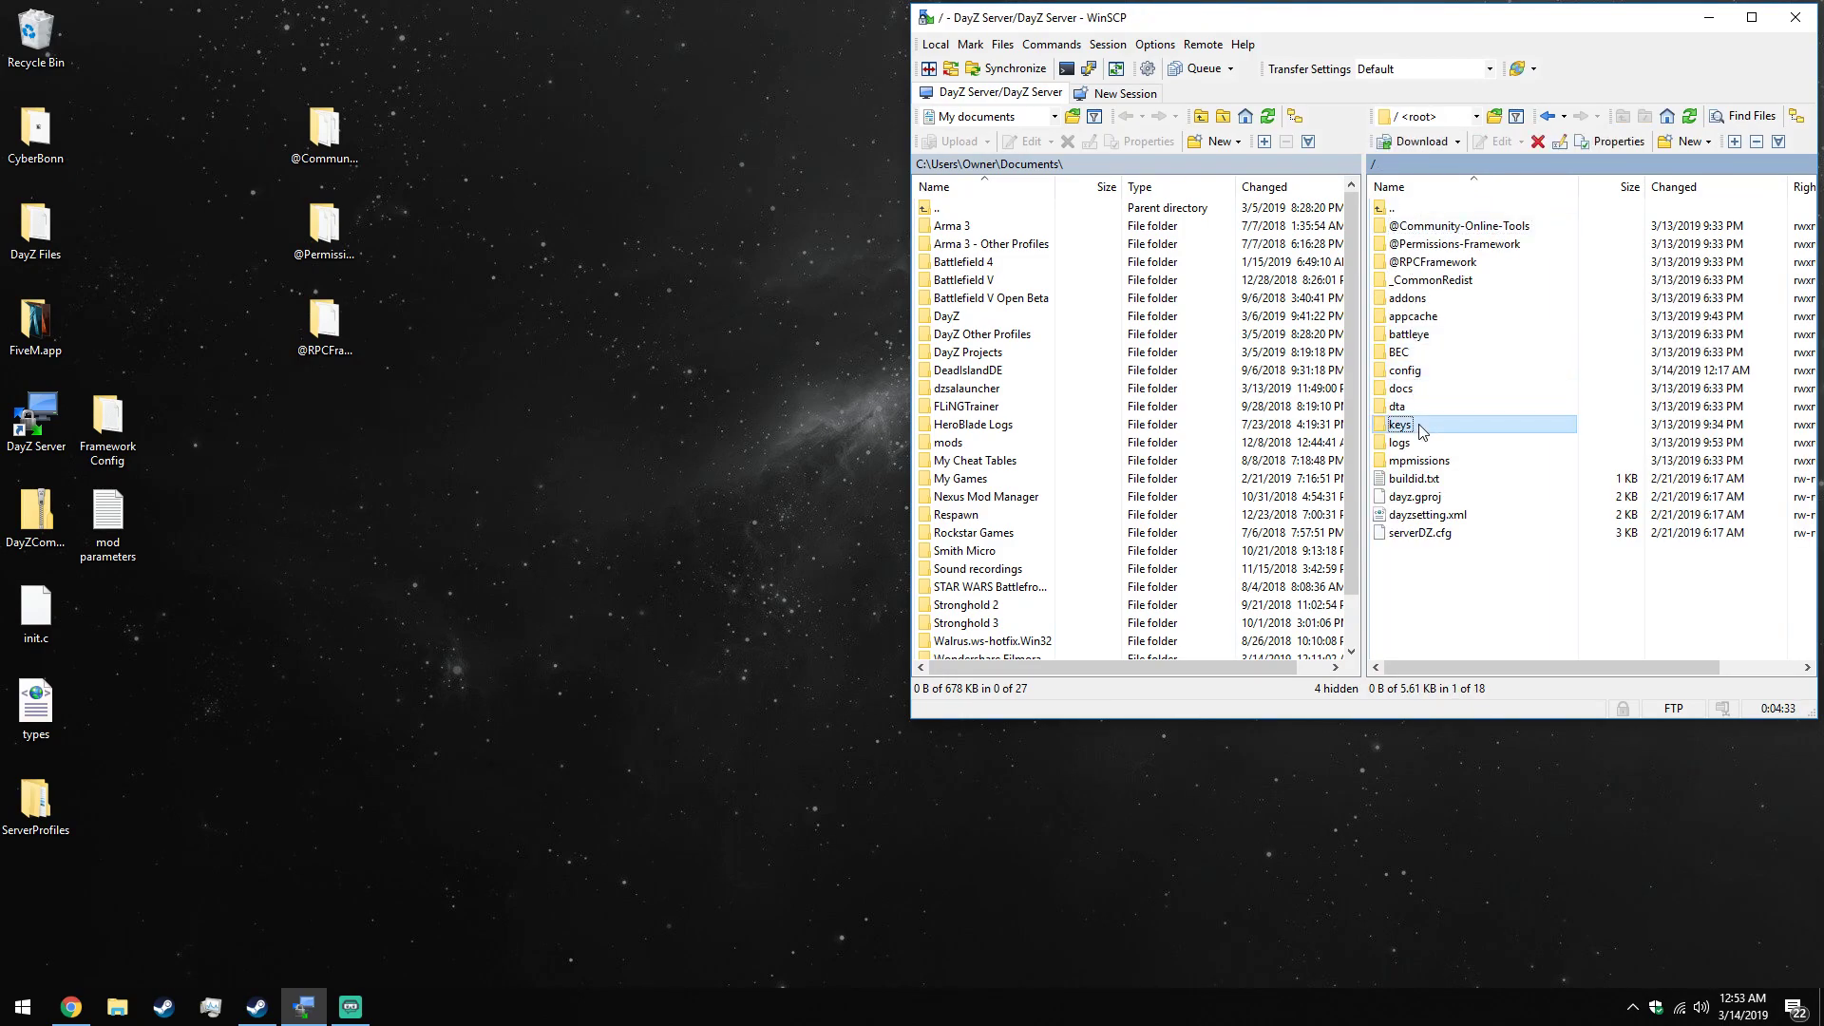
double_click(1422, 430)
left_click(1433, 245)
left_click(1430, 265)
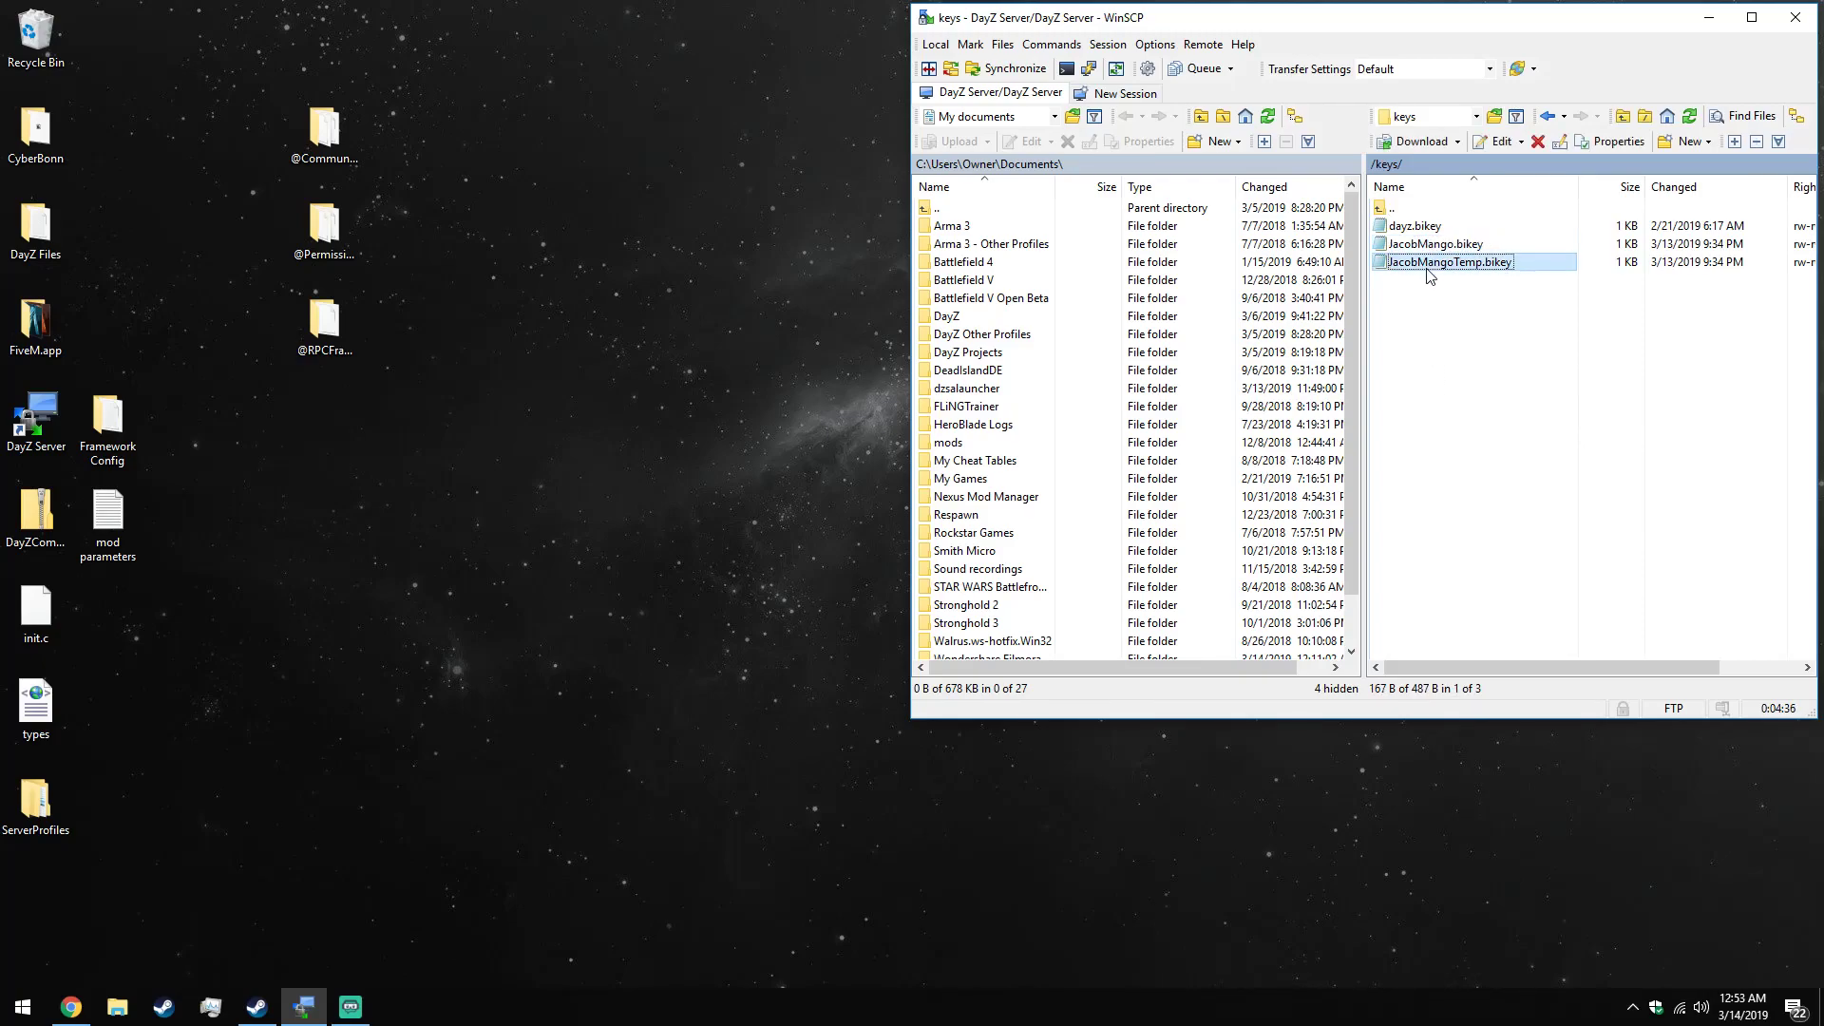
double_click(1431, 209)
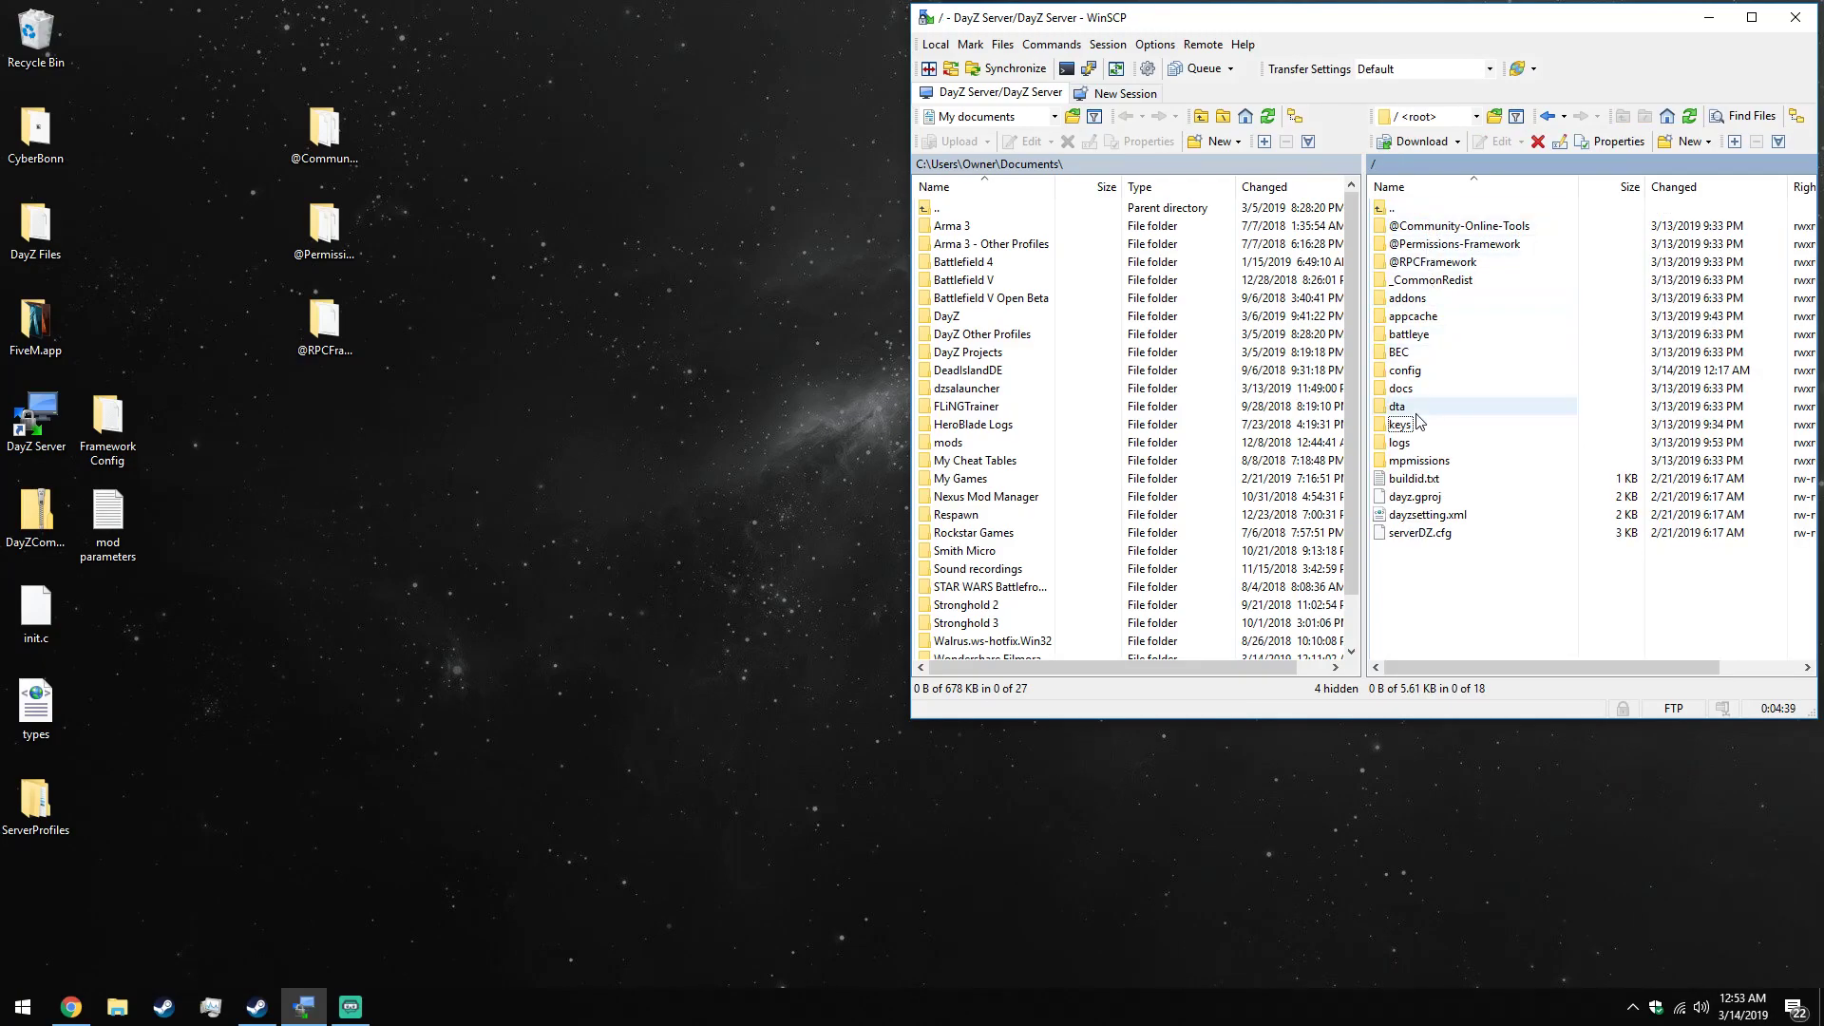
Create a folder named ServerProfile in the server's root directory.
right_click(1424, 576)
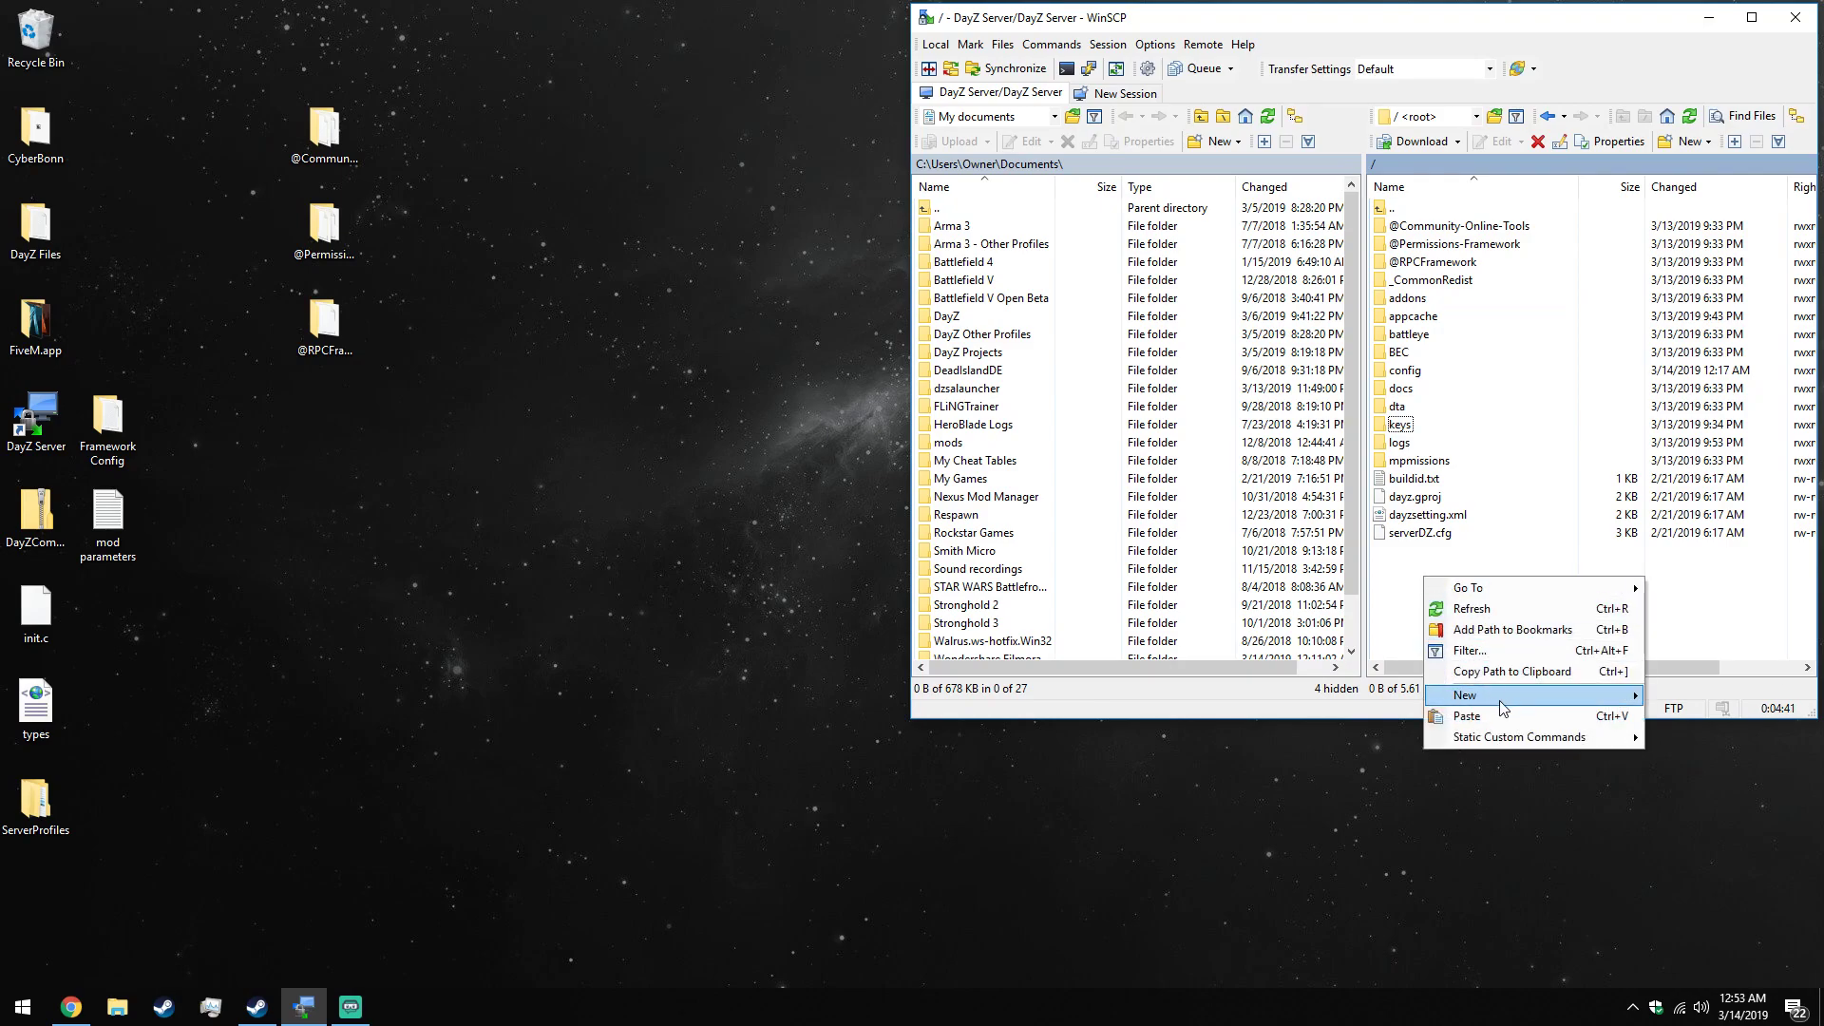
mouse_move(1482, 694)
left_click(1700, 716)
type("ServerProfile")
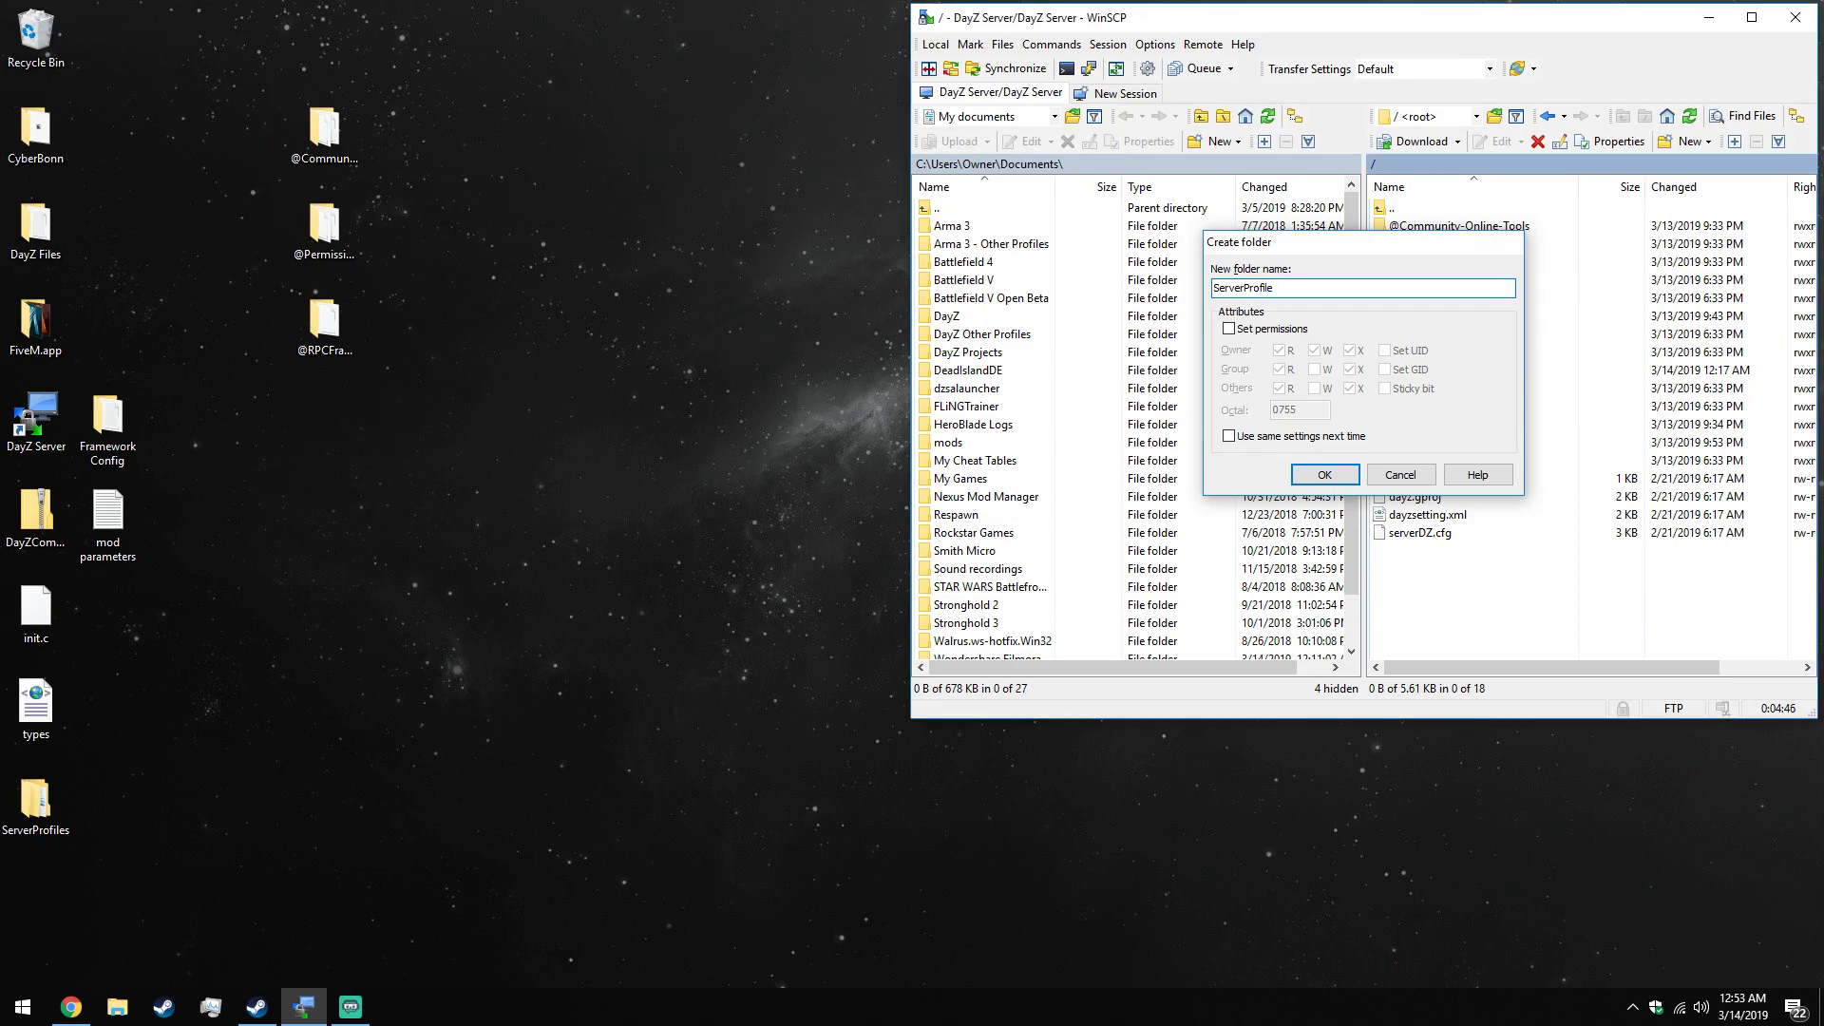
key("Return")
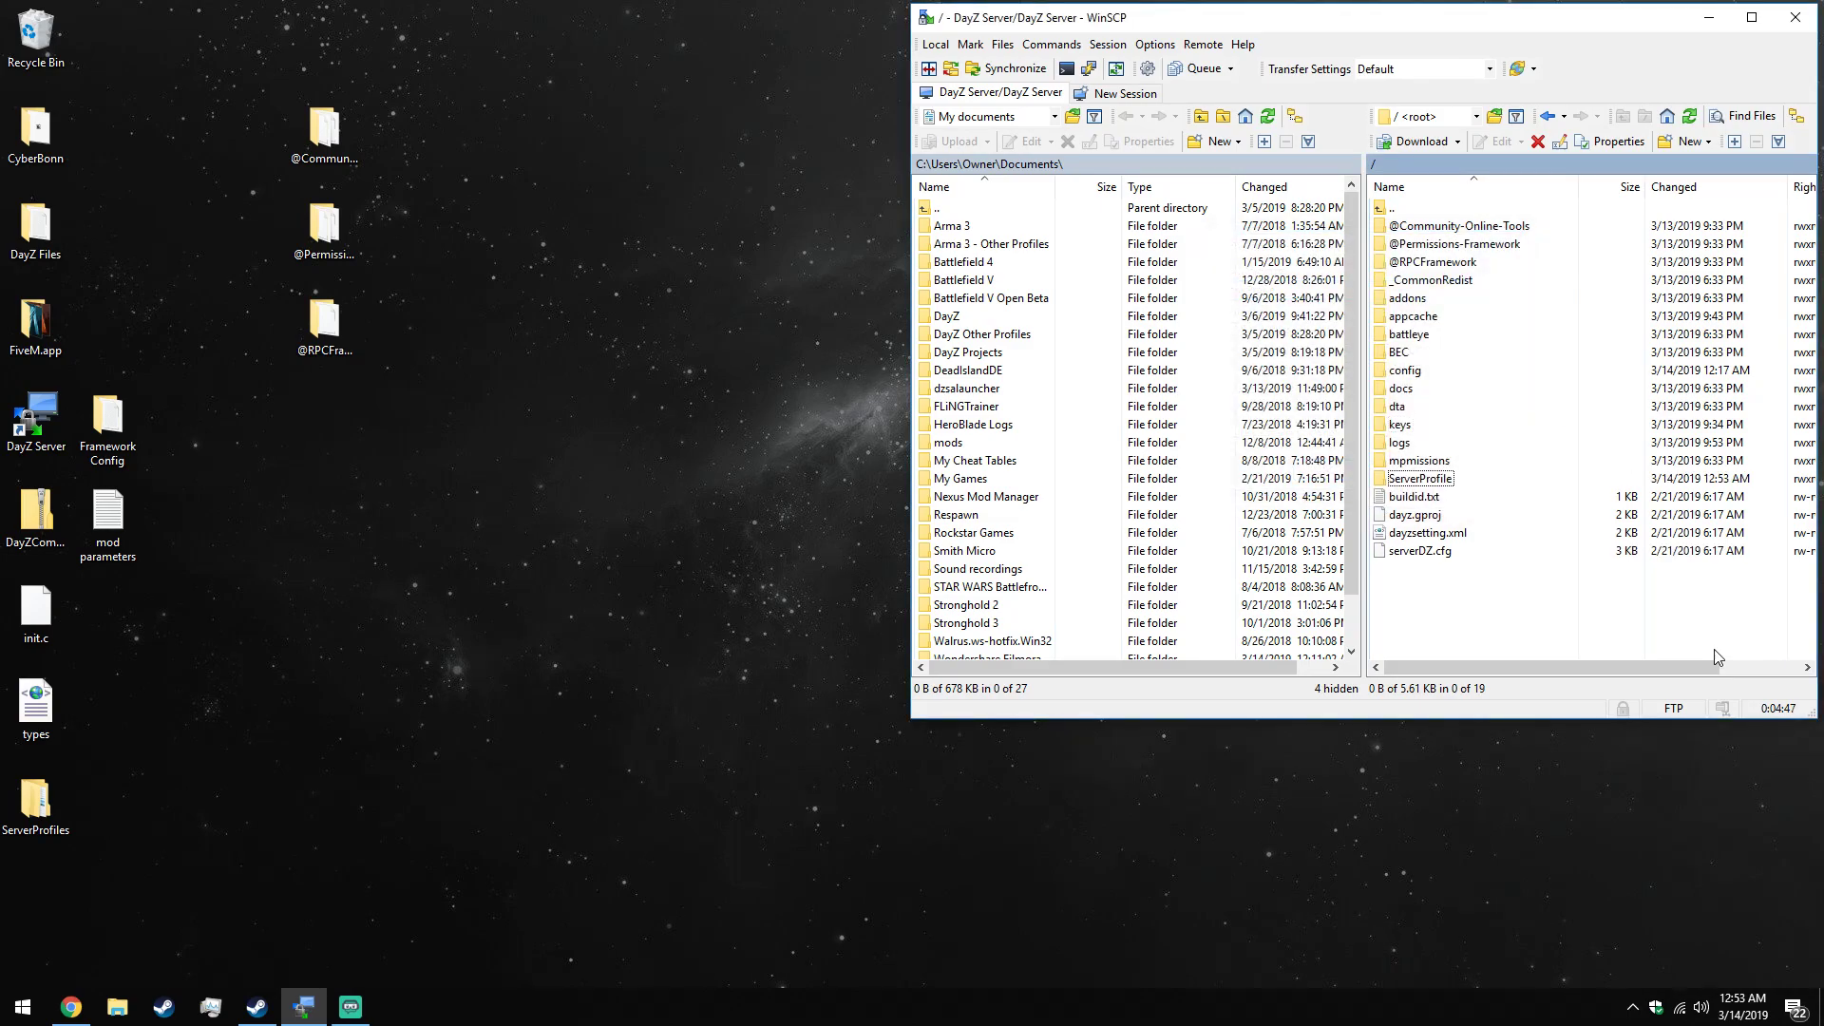
Create a CommunityOnlineTools folder inside the ServerProfile folder on the server.
double_click(1446, 480)
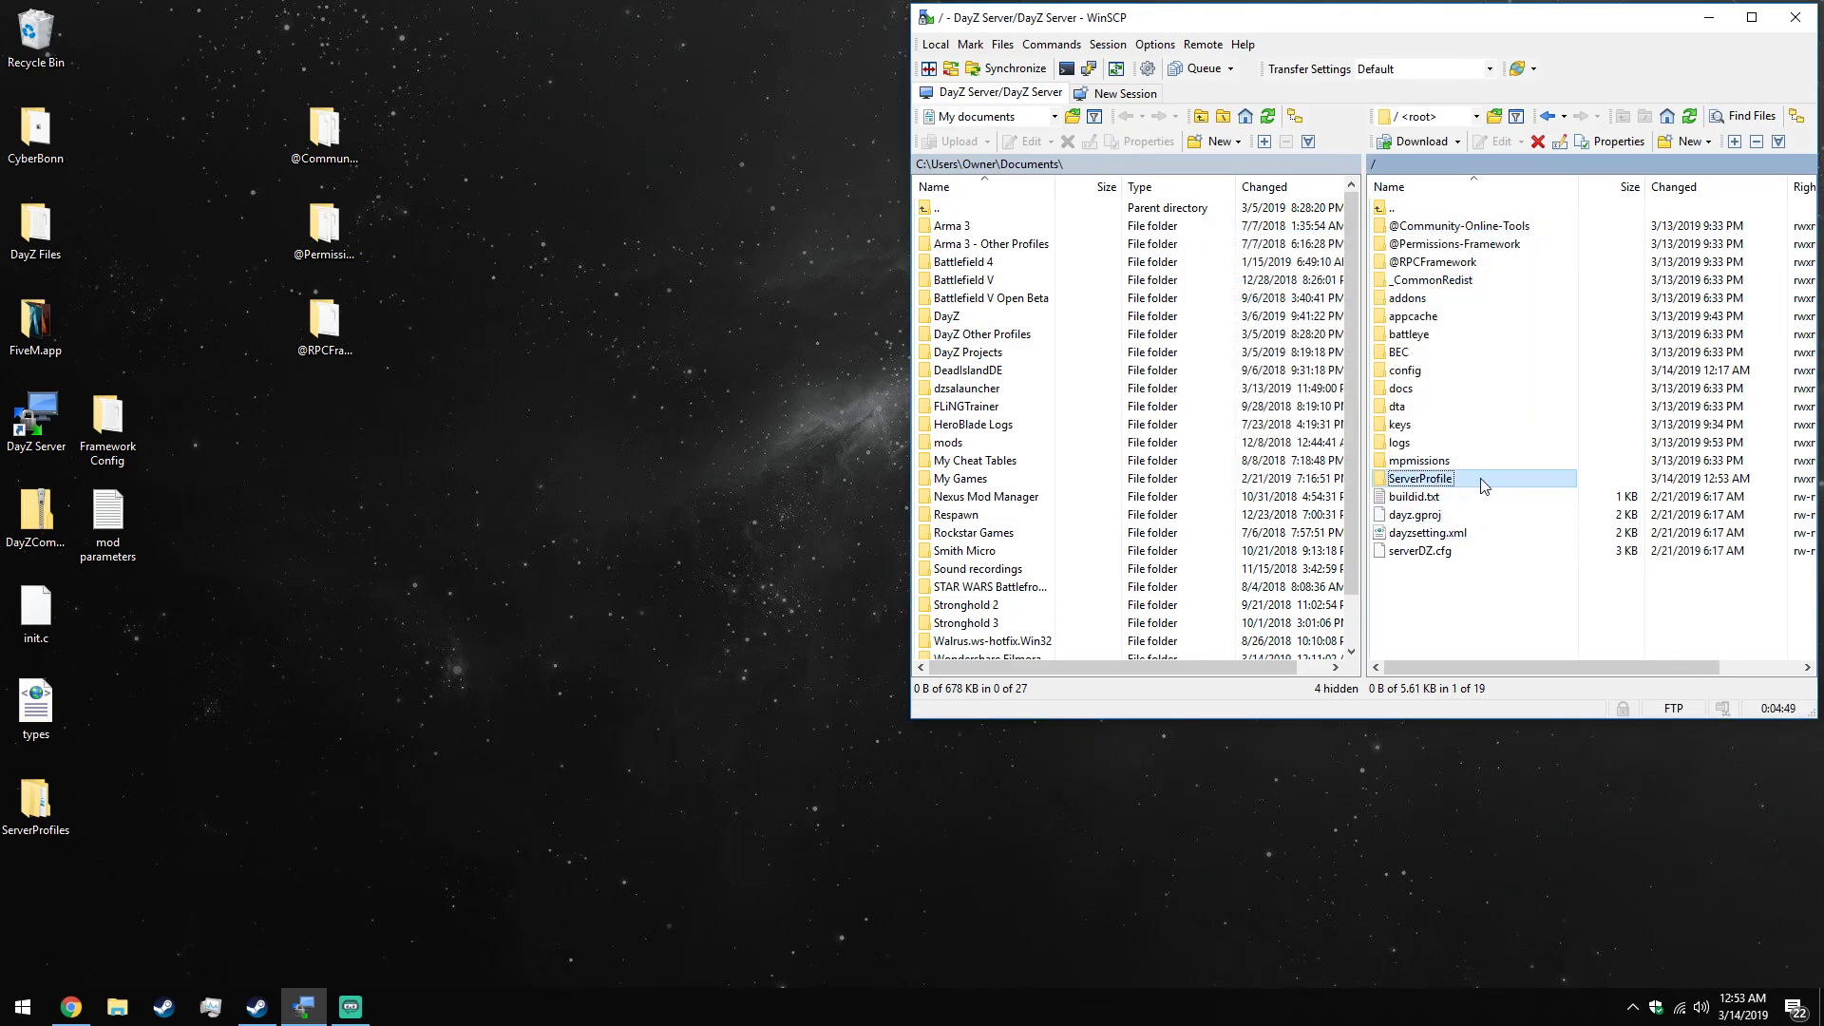
right_click(1451, 300)
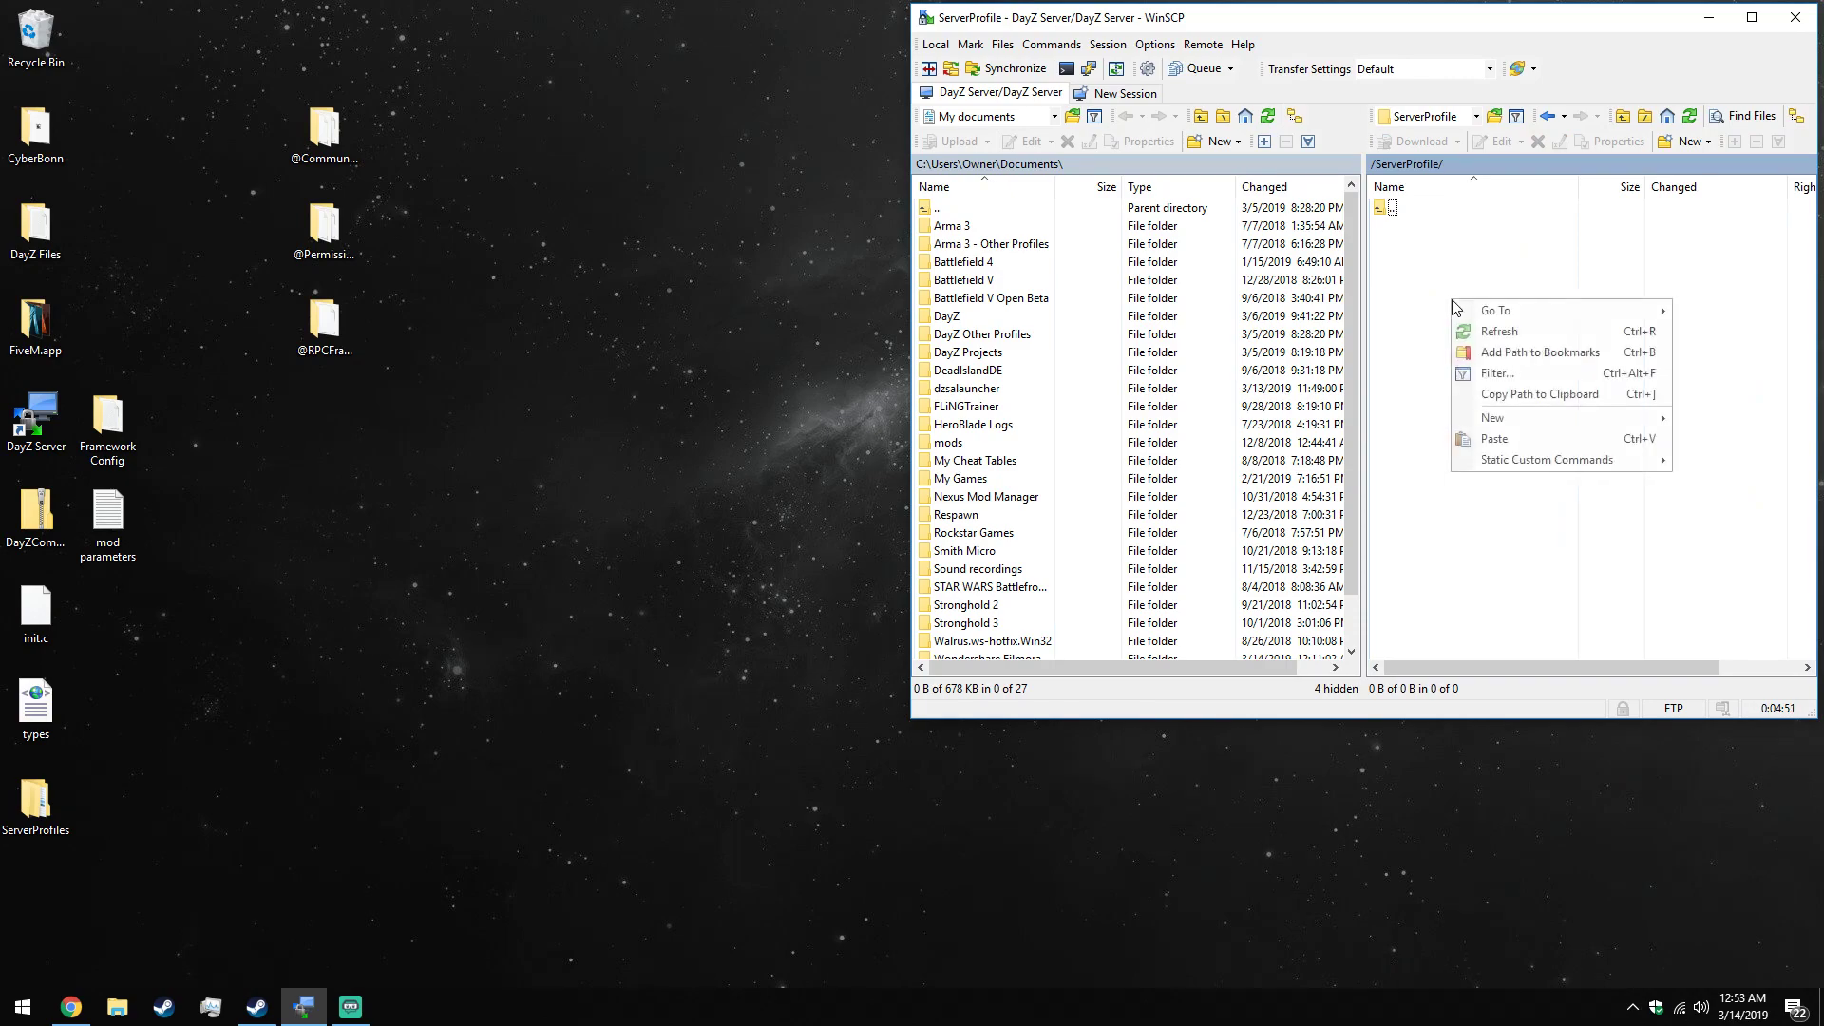
mouse_move(1615, 418)
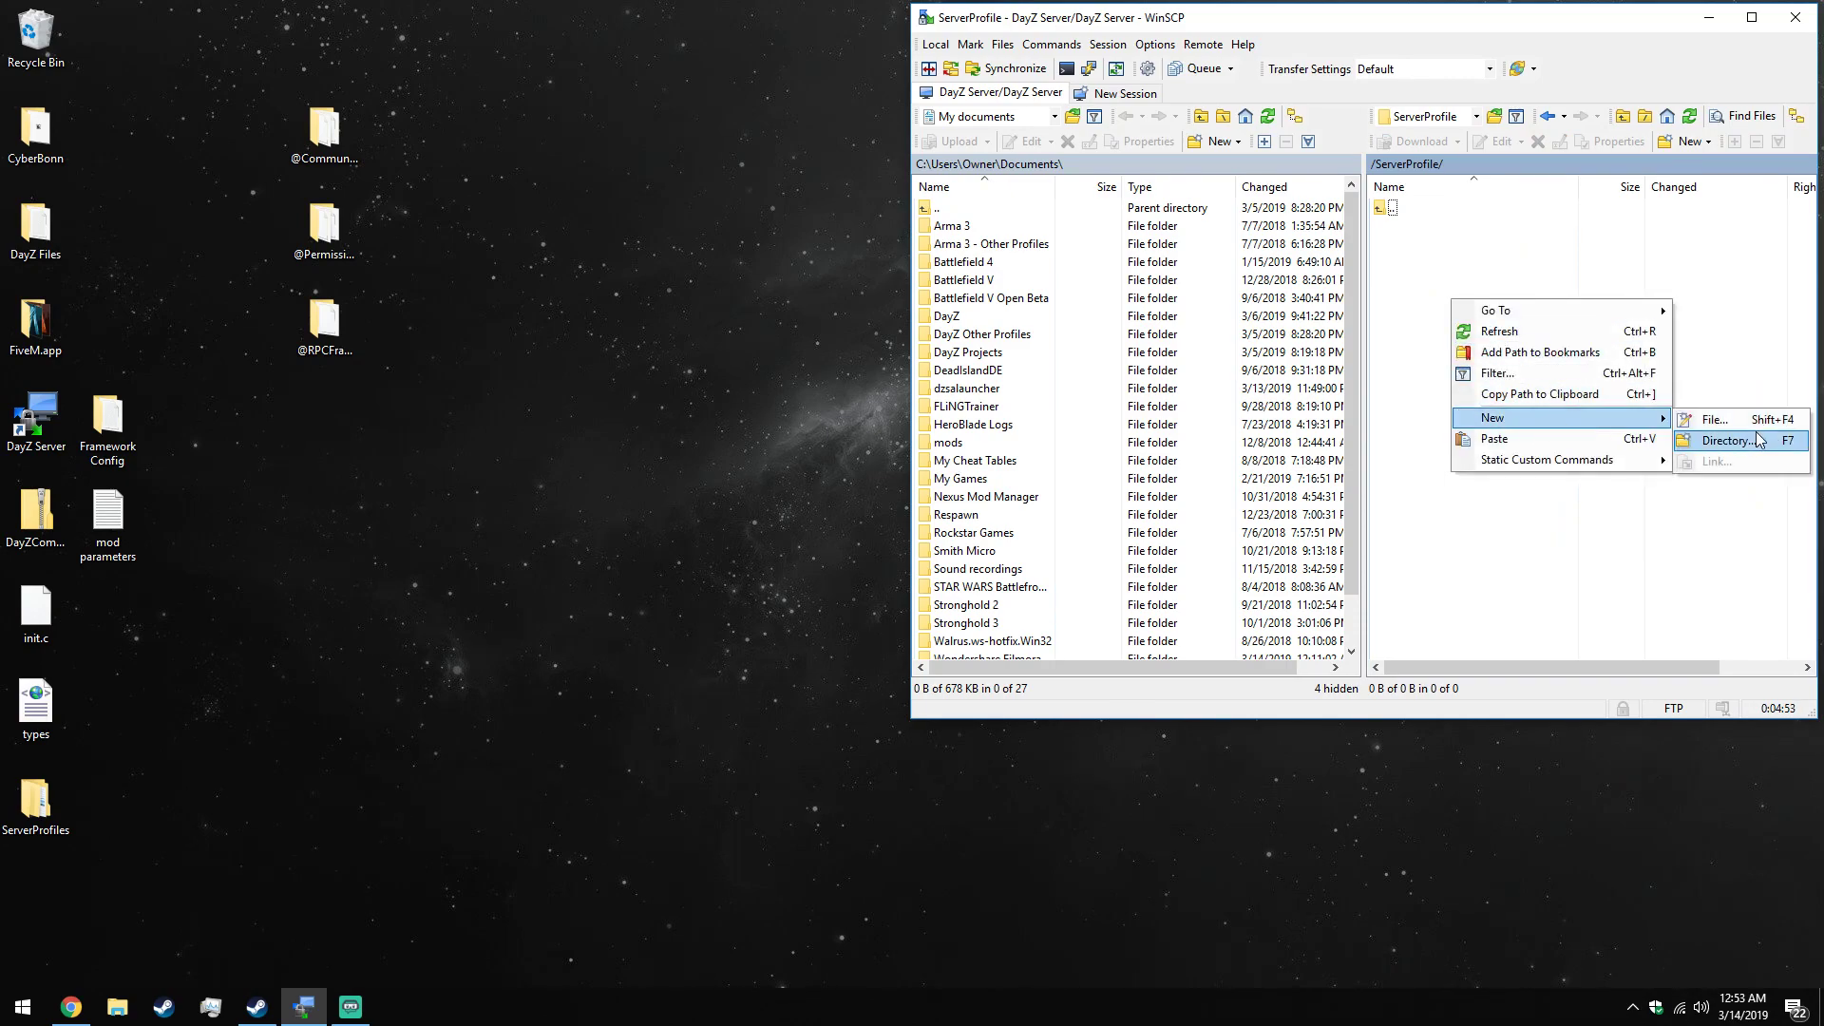
left_click(1761, 440)
type("Com")
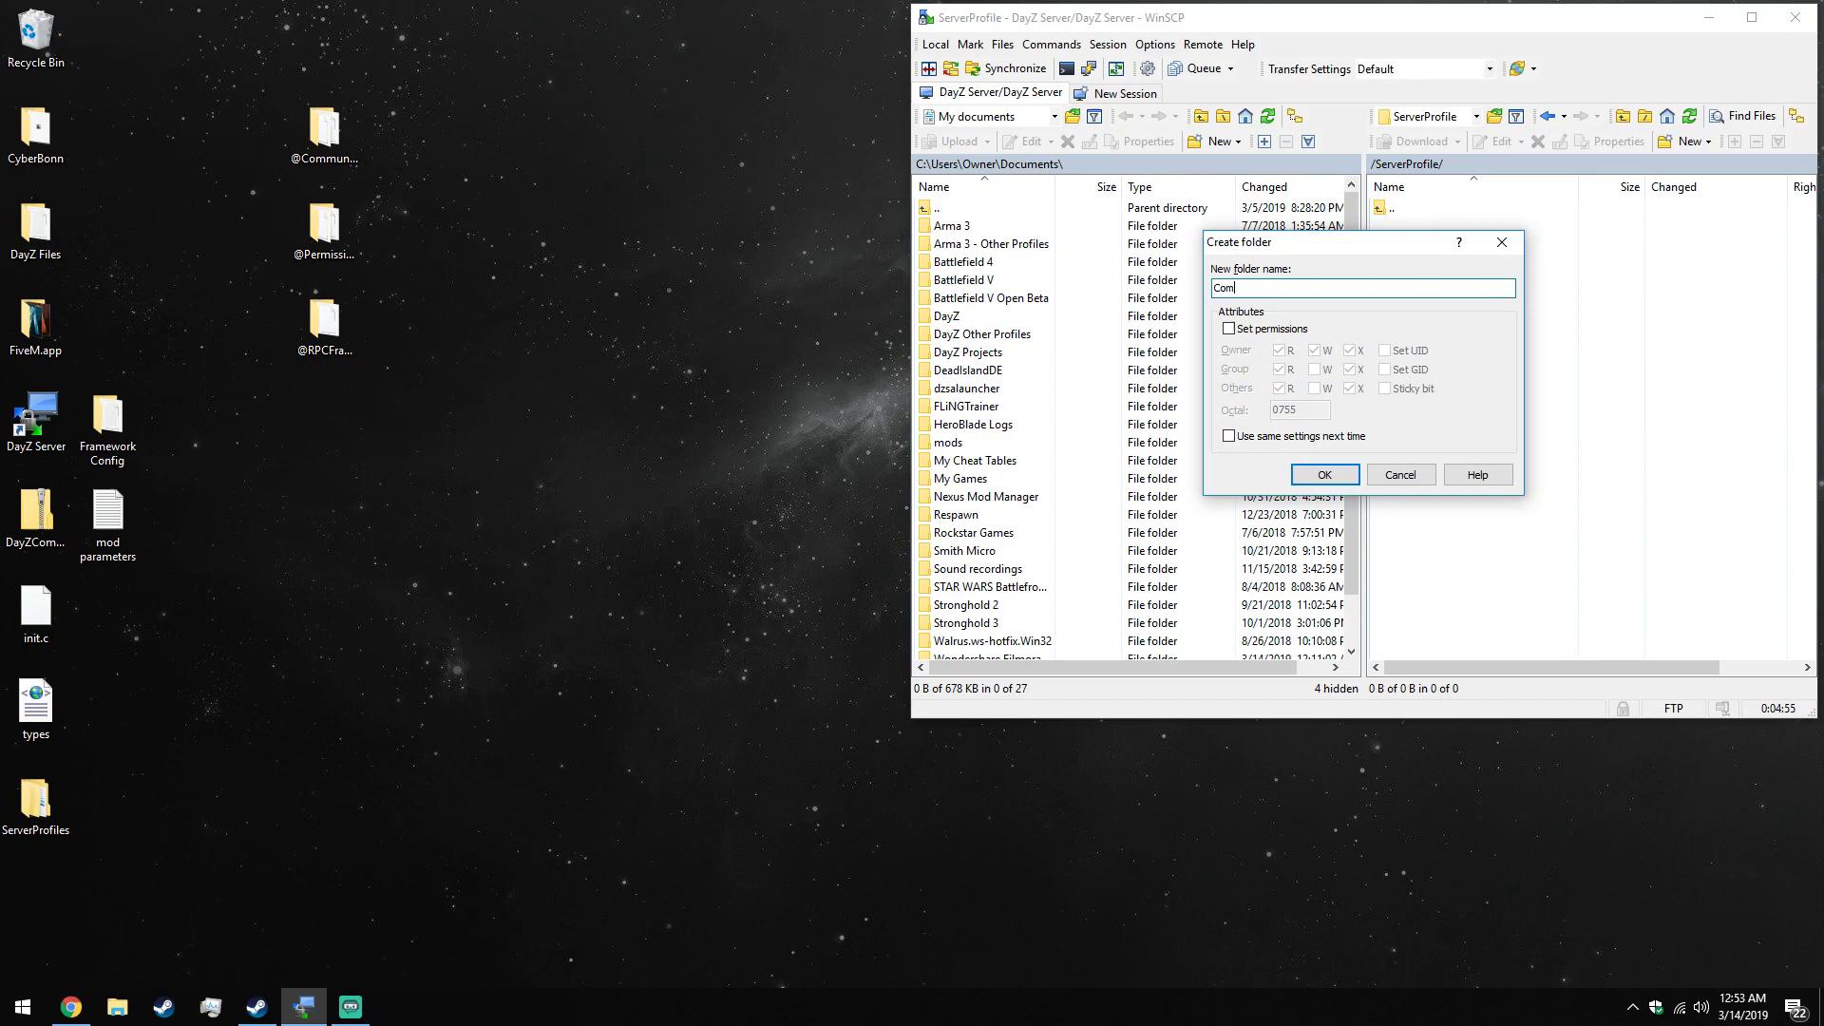
type("munityOnlineTools")
left_click(1347, 475)
Add a PermissionsFramework folder alongside CommunityOnlineTools in ServerProfile.
right_click(1489, 427)
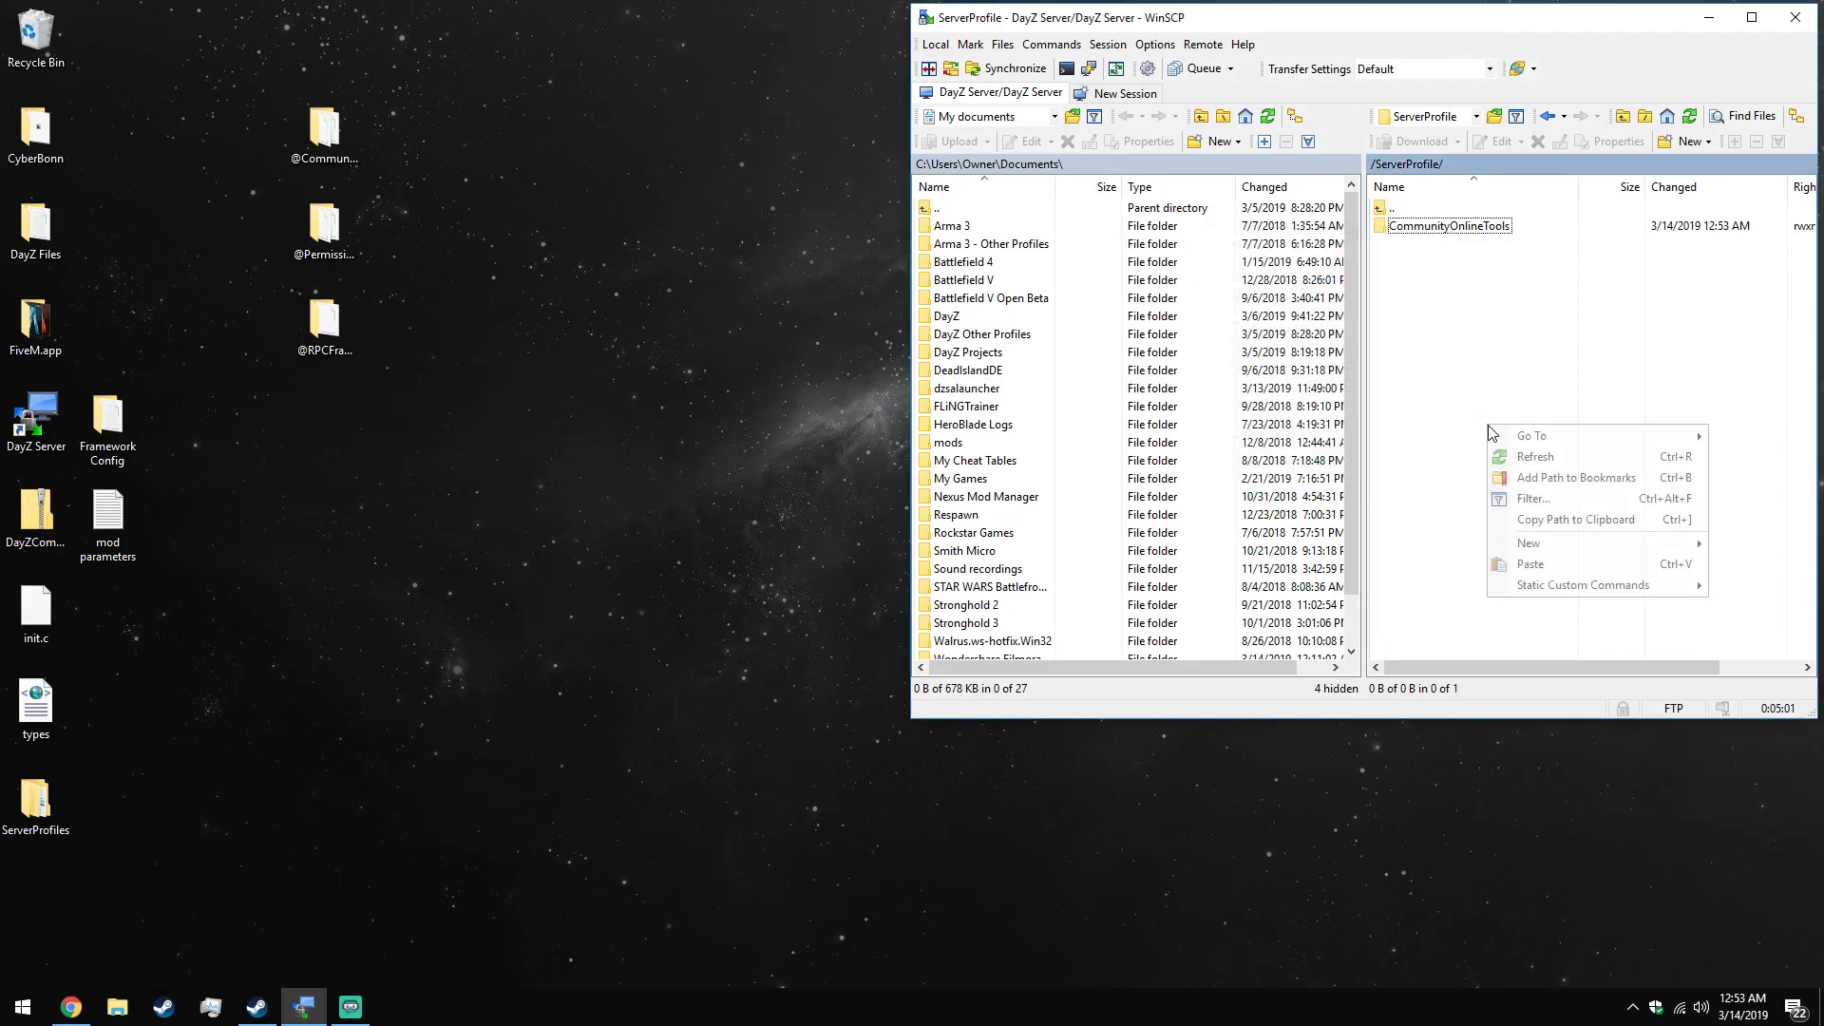
mouse_move(1539, 545)
left_click(1402, 564)
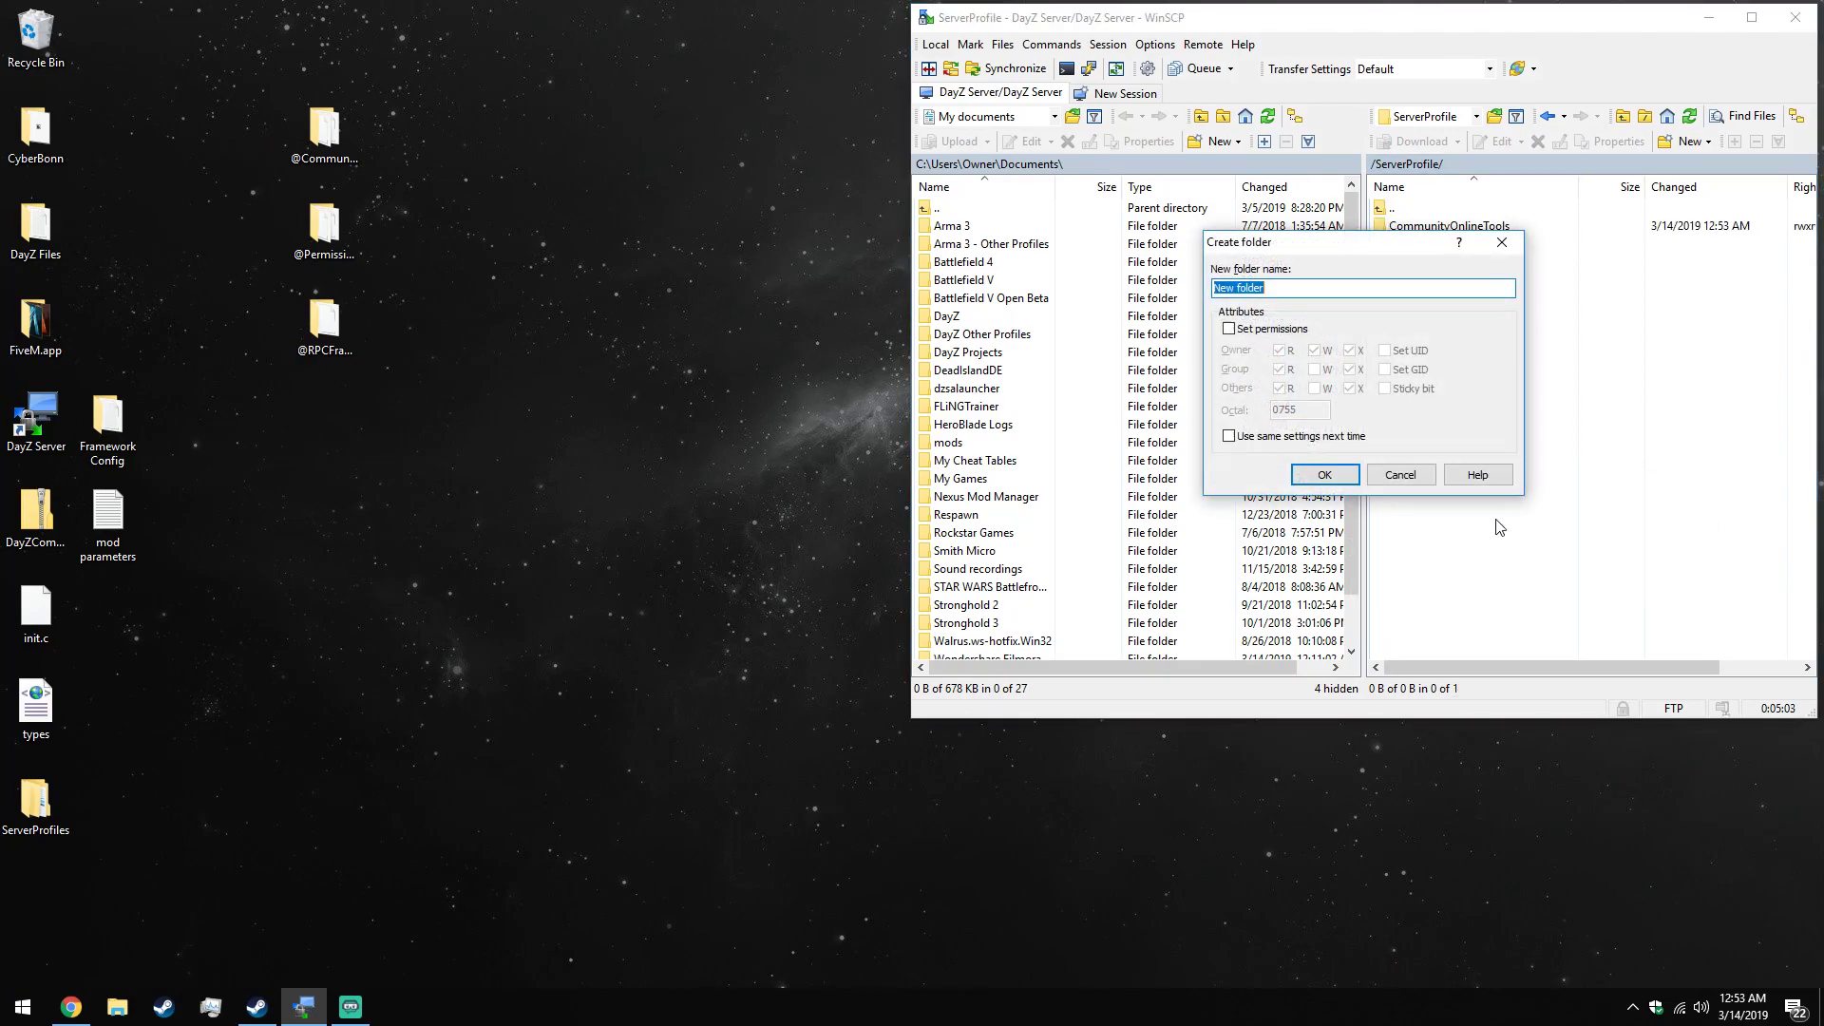
type("PermissionsFramework")
key("Return")
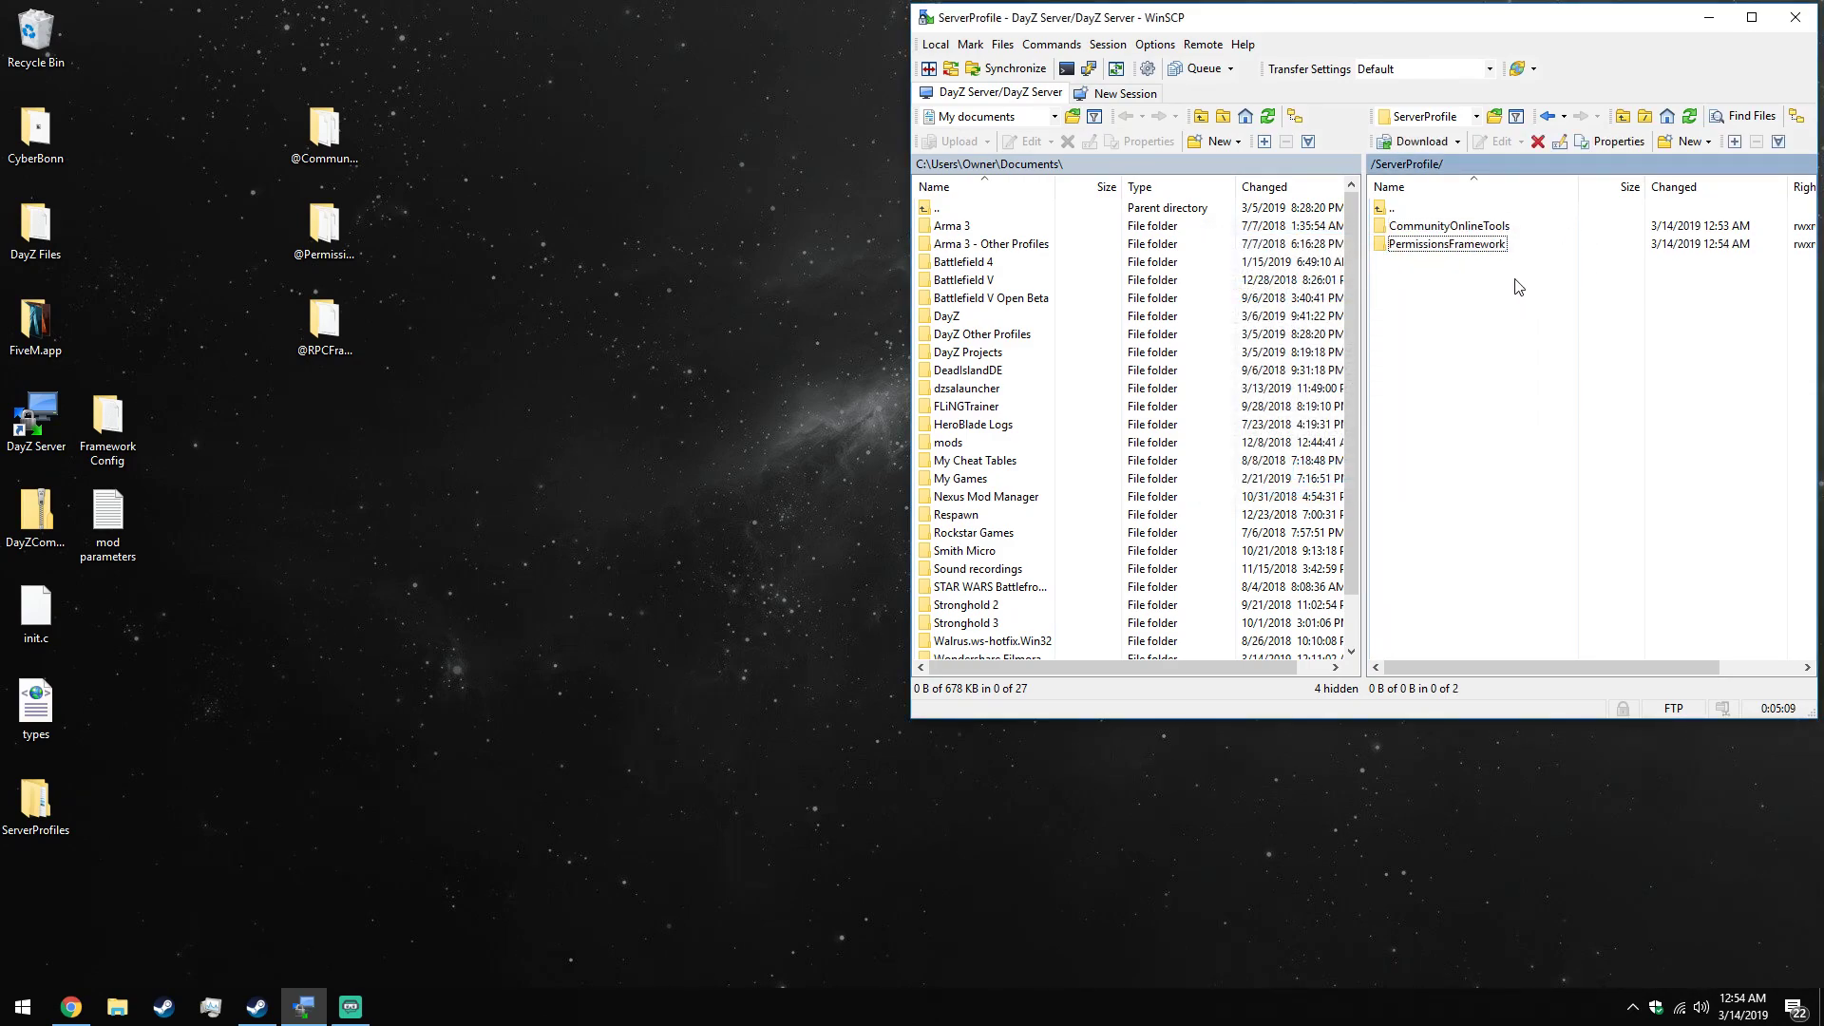
Create a GameModule_BaseBuilding folder inside CommunityOnlineTools, copying its name from the mod's Steam Workshop description.
double_click(1446, 228)
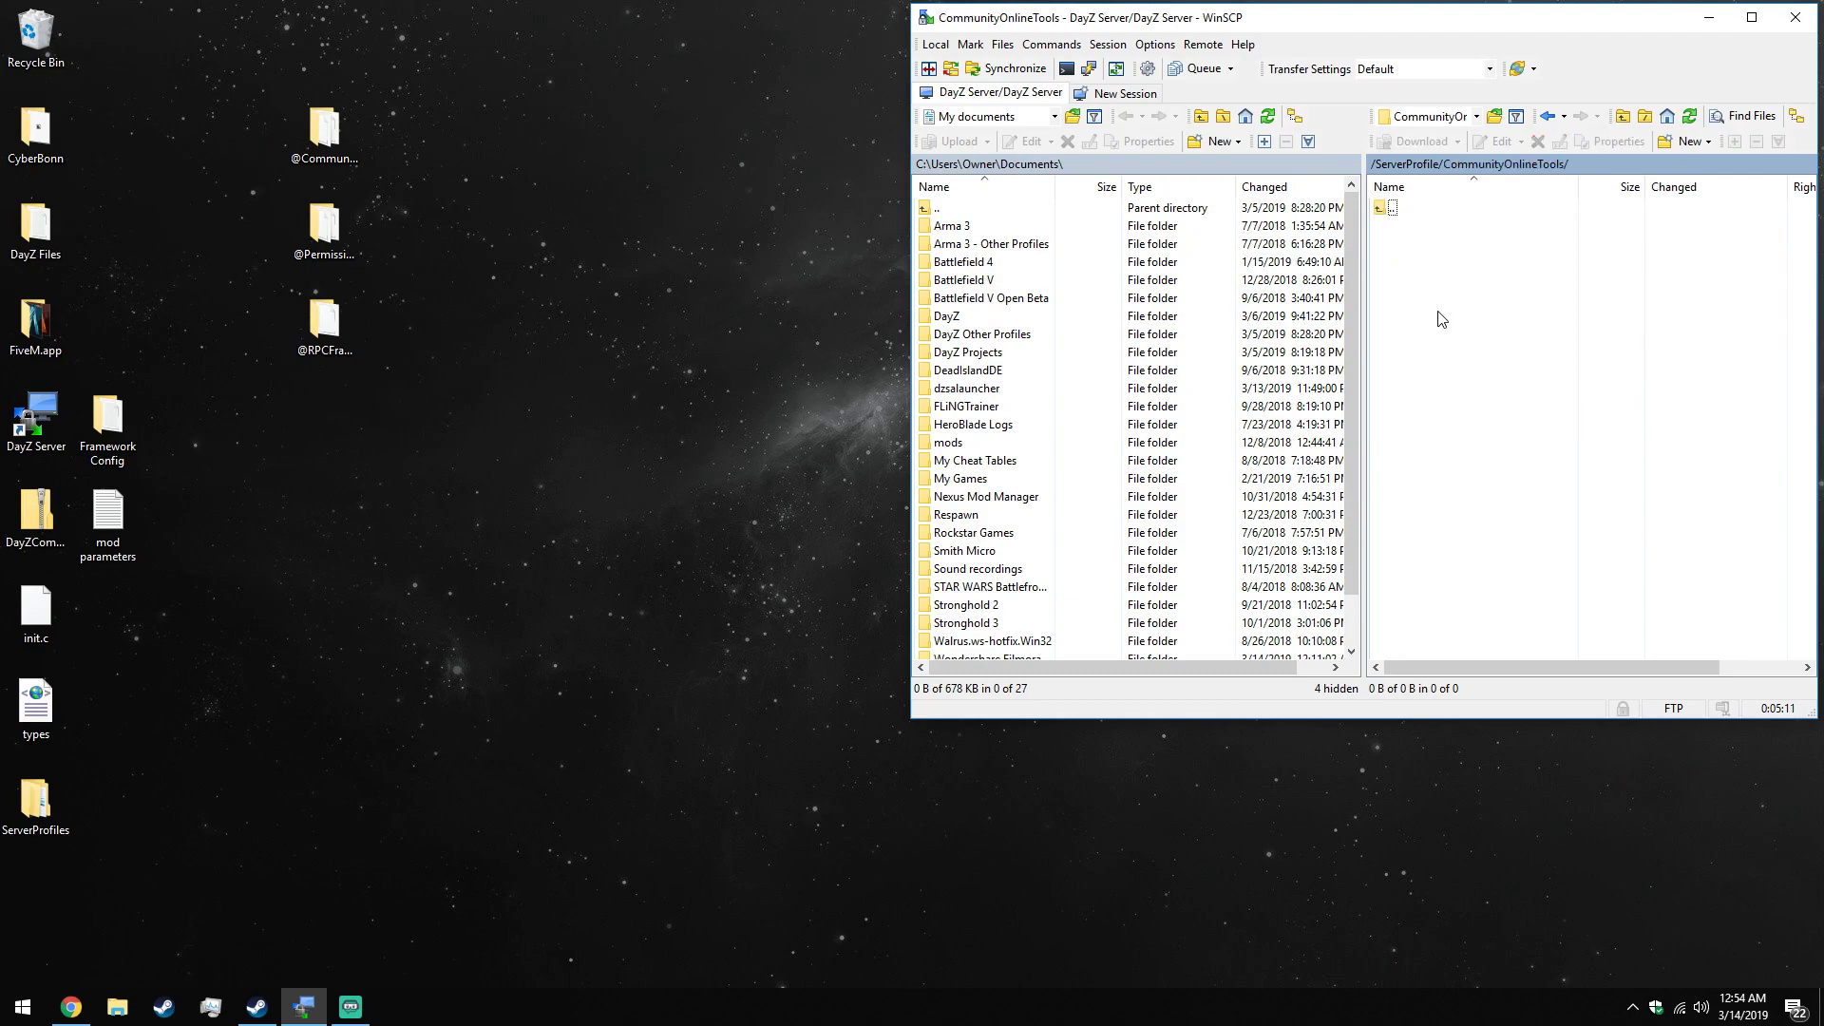
right_click(1419, 274)
mouse_move(1518, 392)
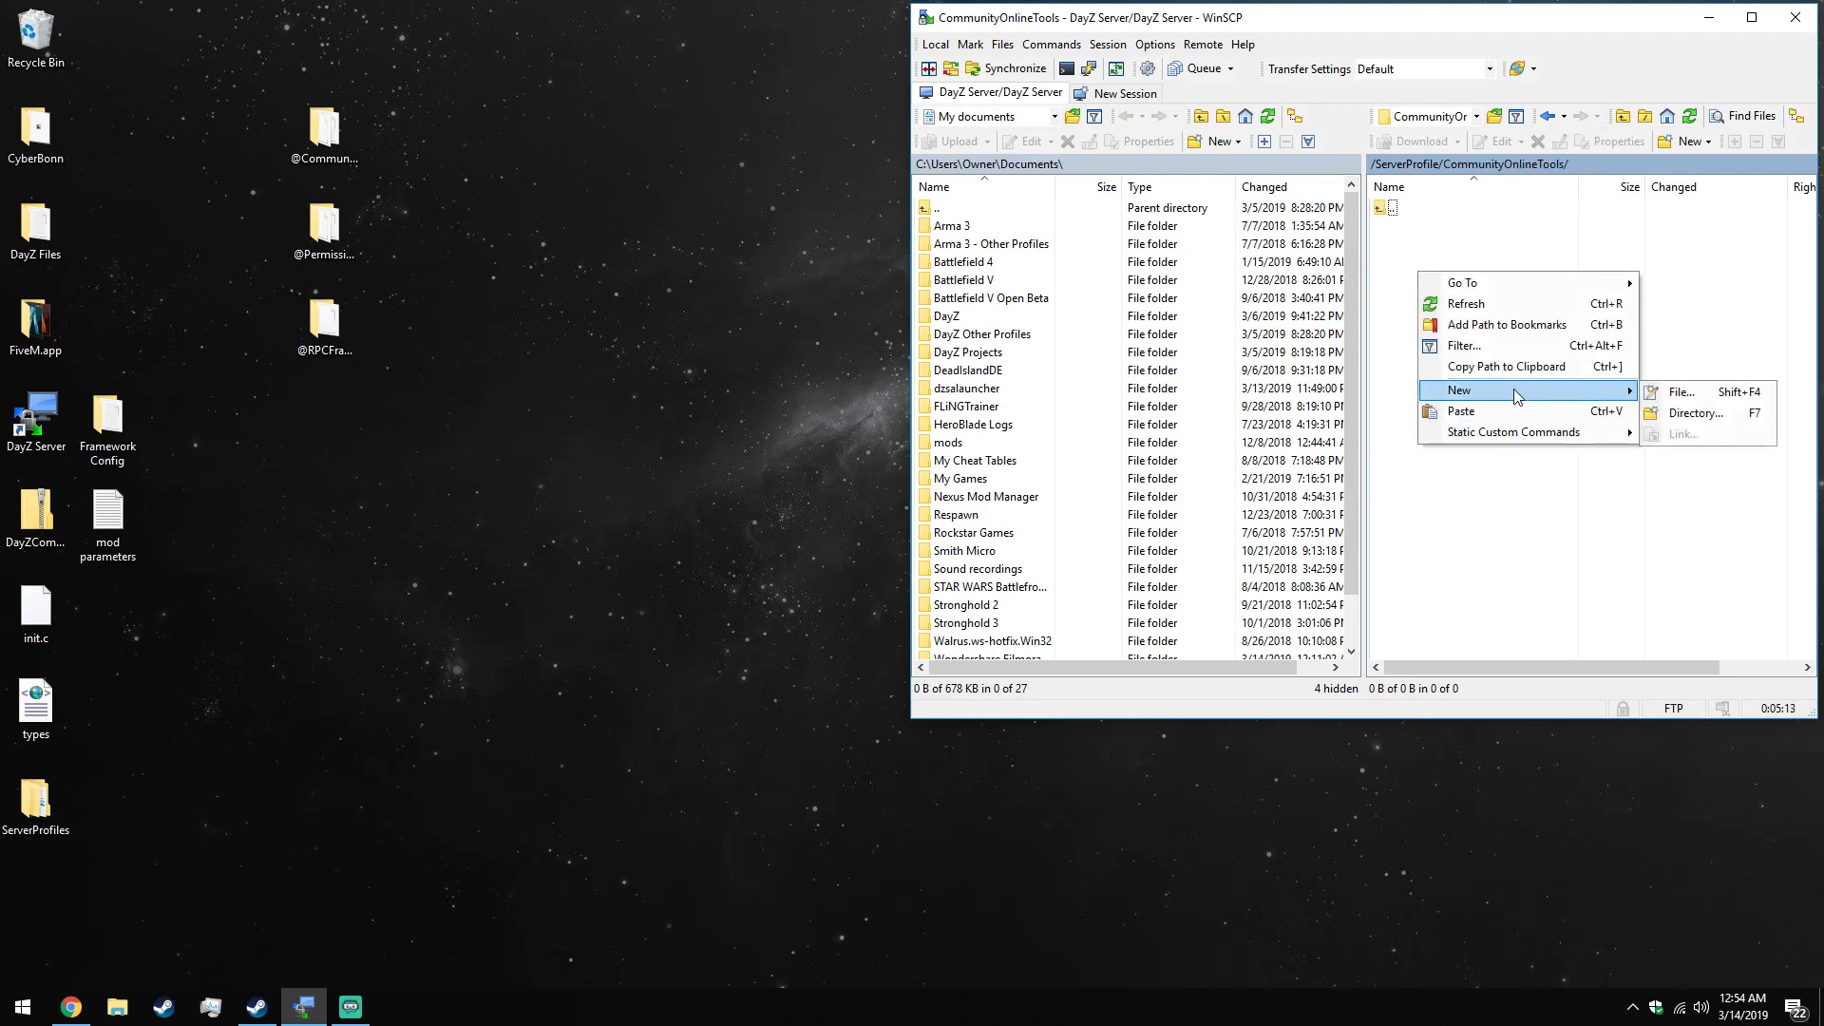
left_click(1692, 413)
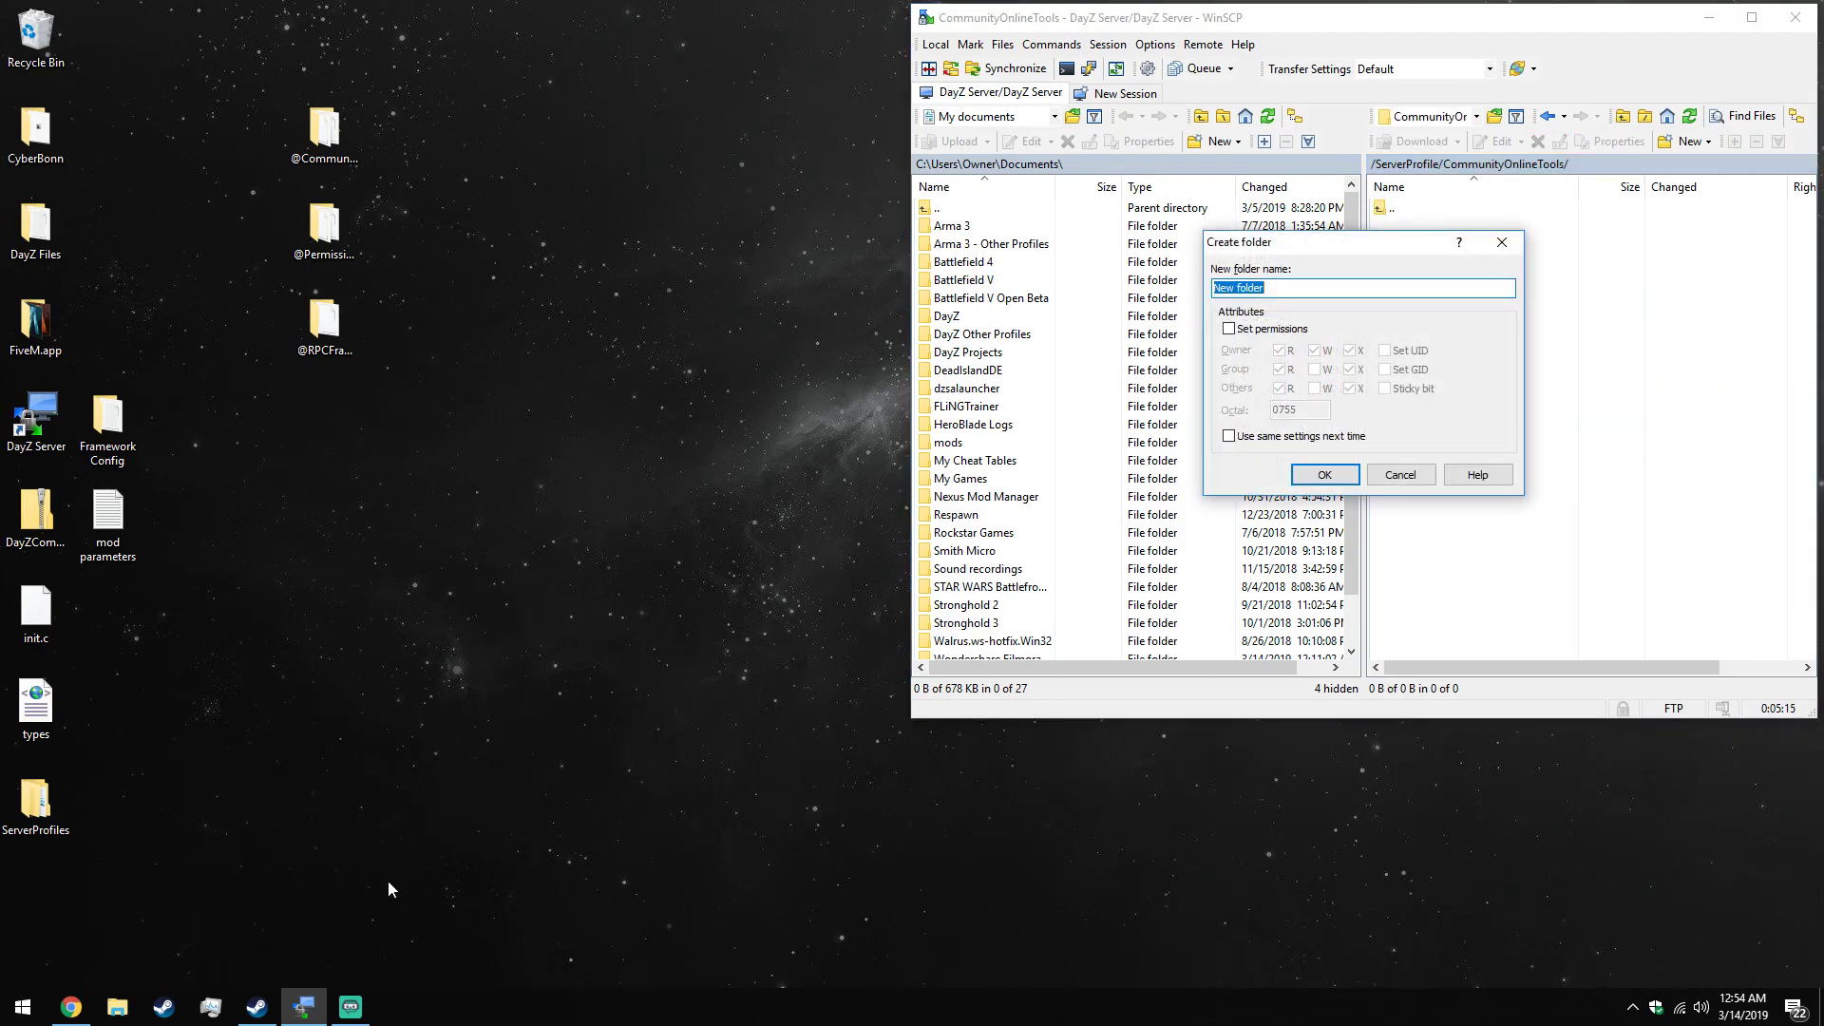
left_click(256, 1007)
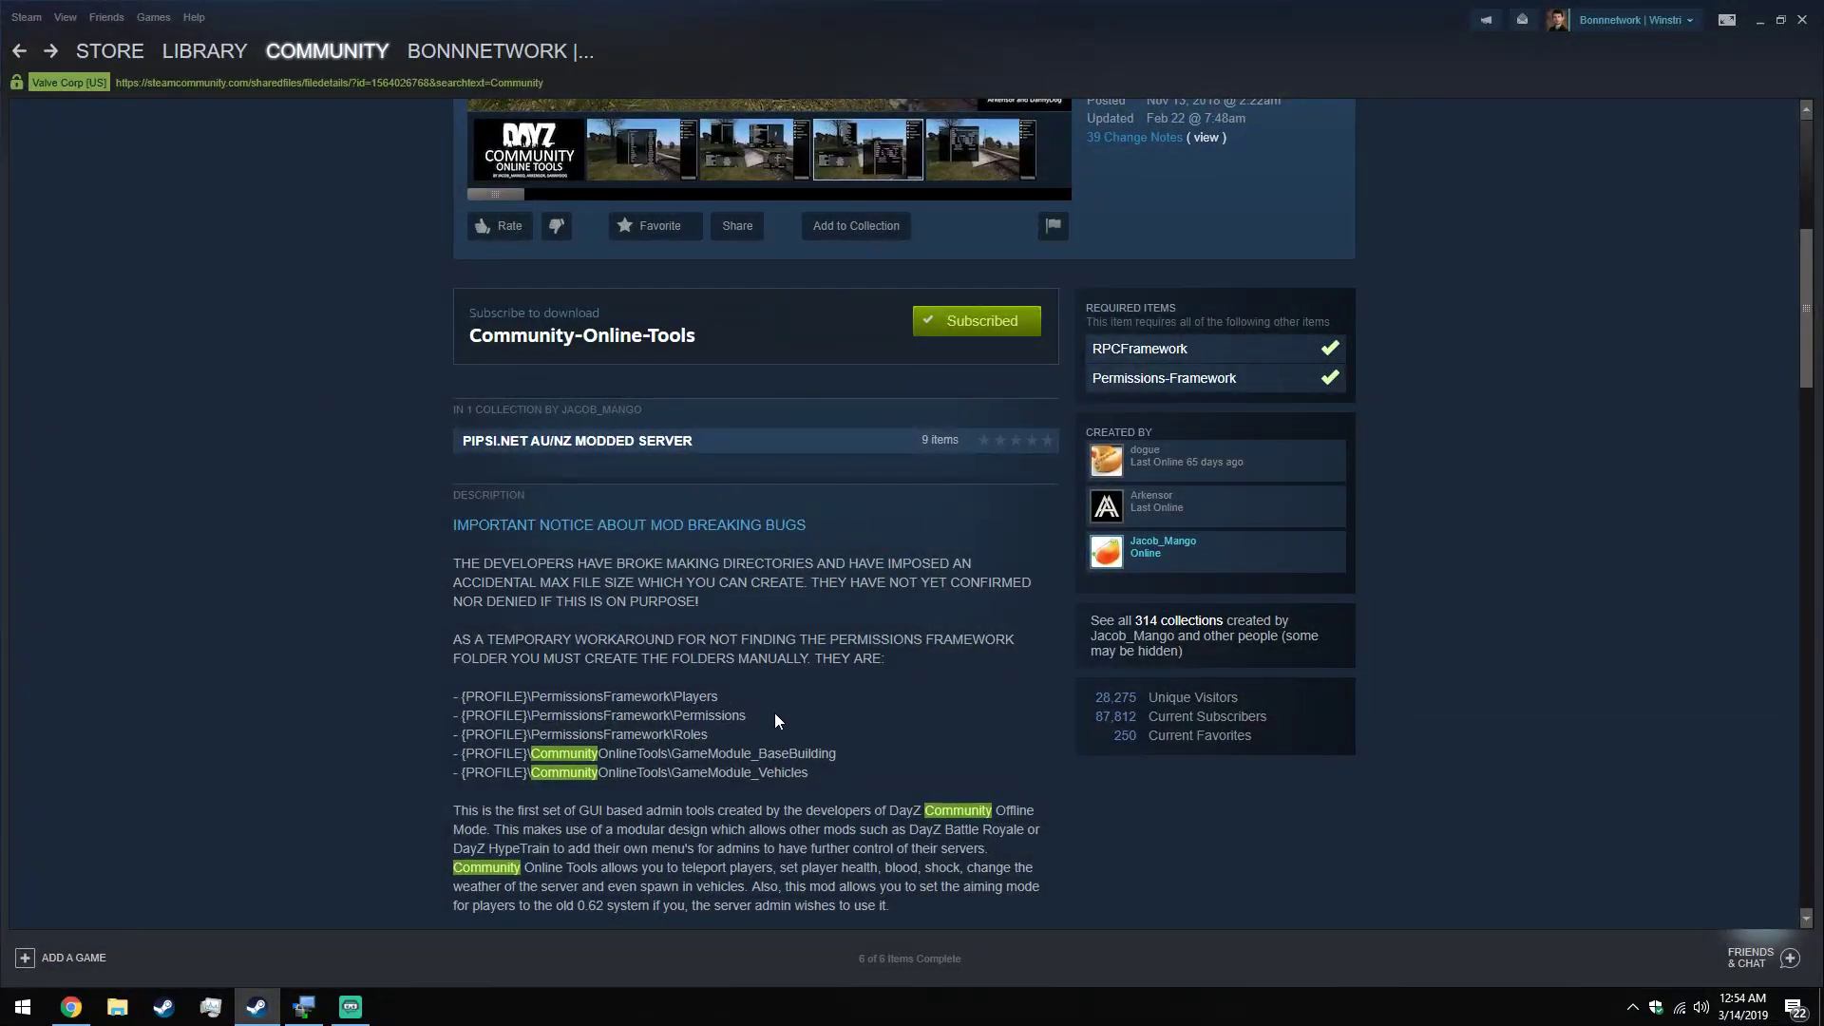
scroll(775, 719, "down", 2)
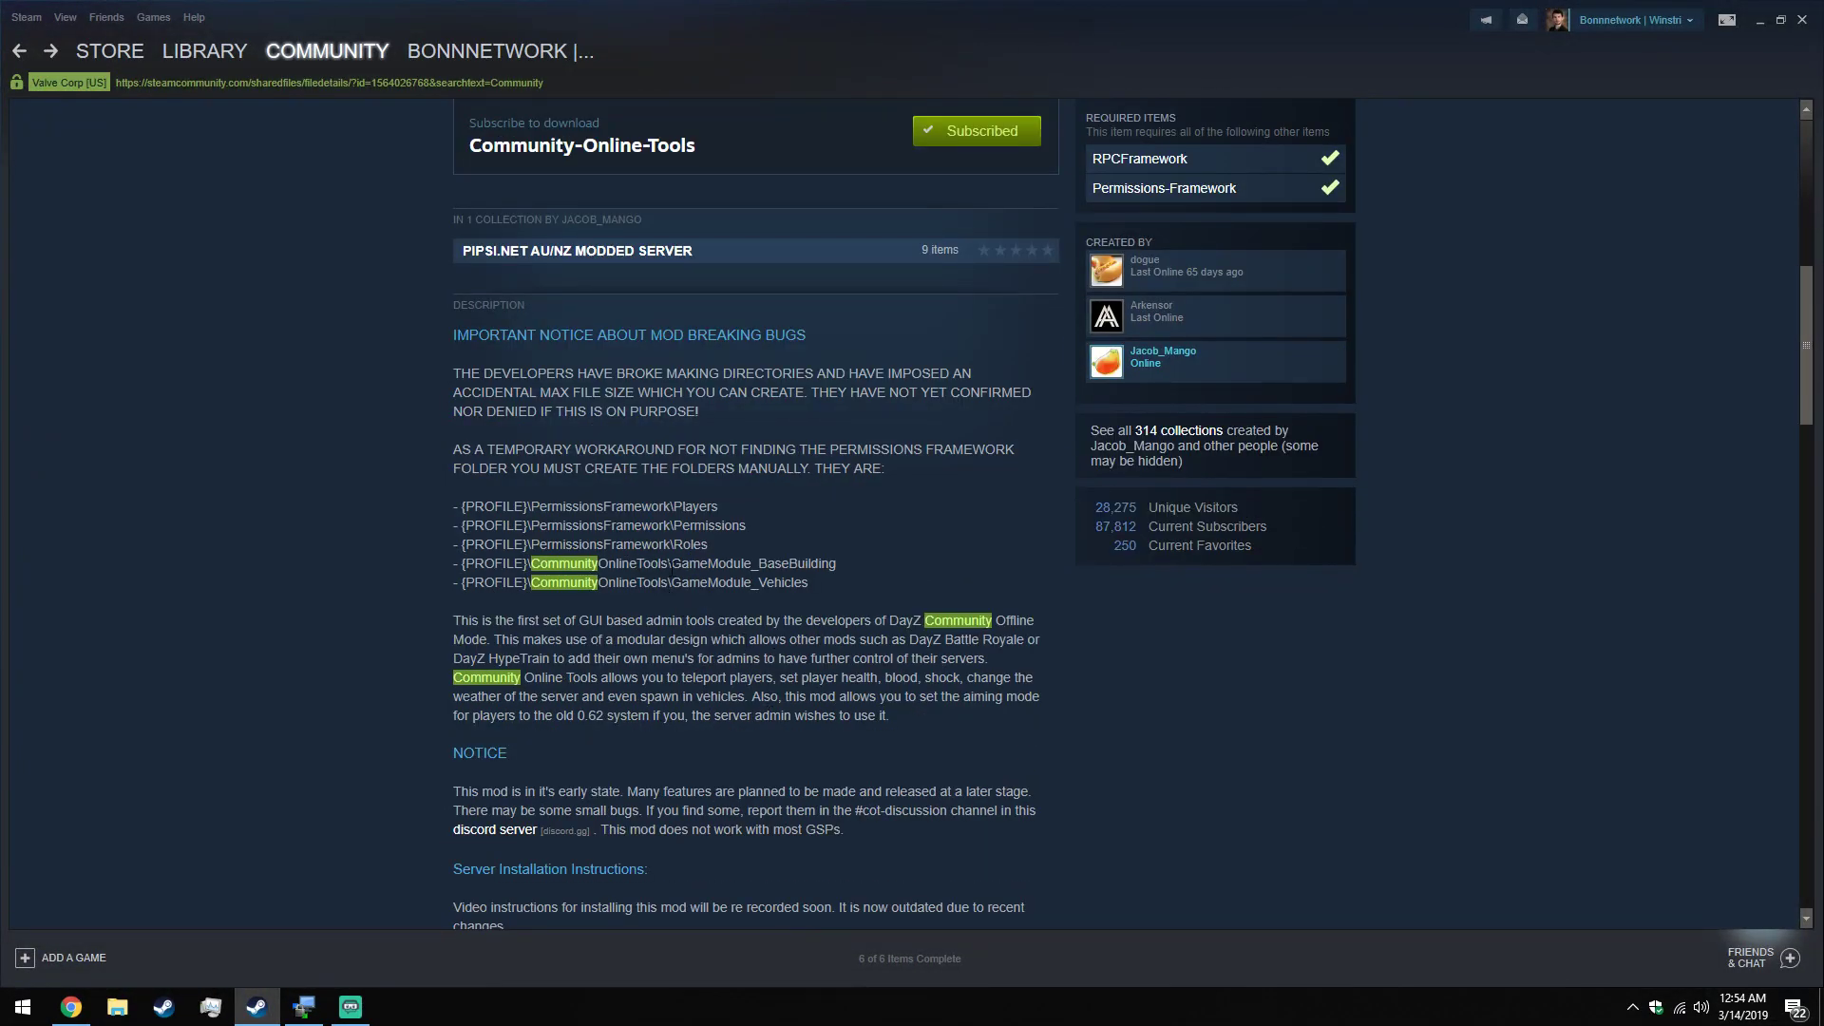
left_click_drag(671, 563, 883, 568)
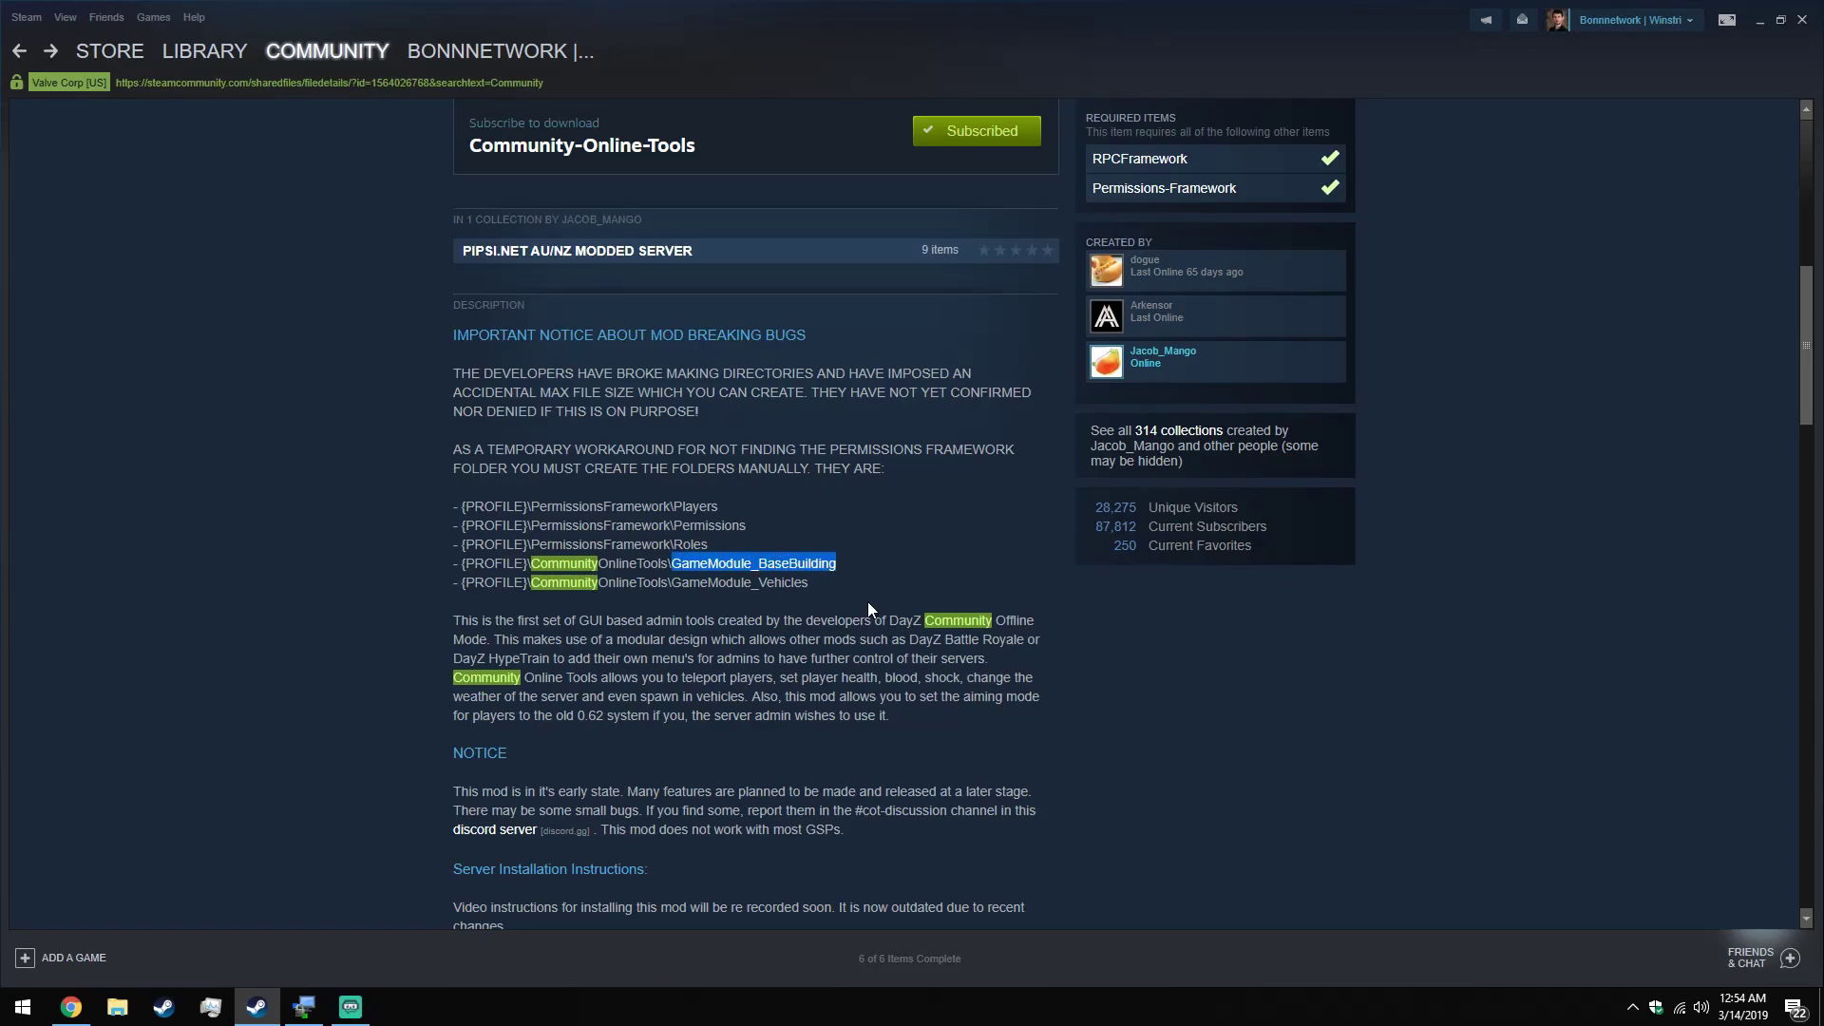
key("ctrl+c")
left_click(304, 1007)
key("ctrl+v")
left_click(1323, 475)
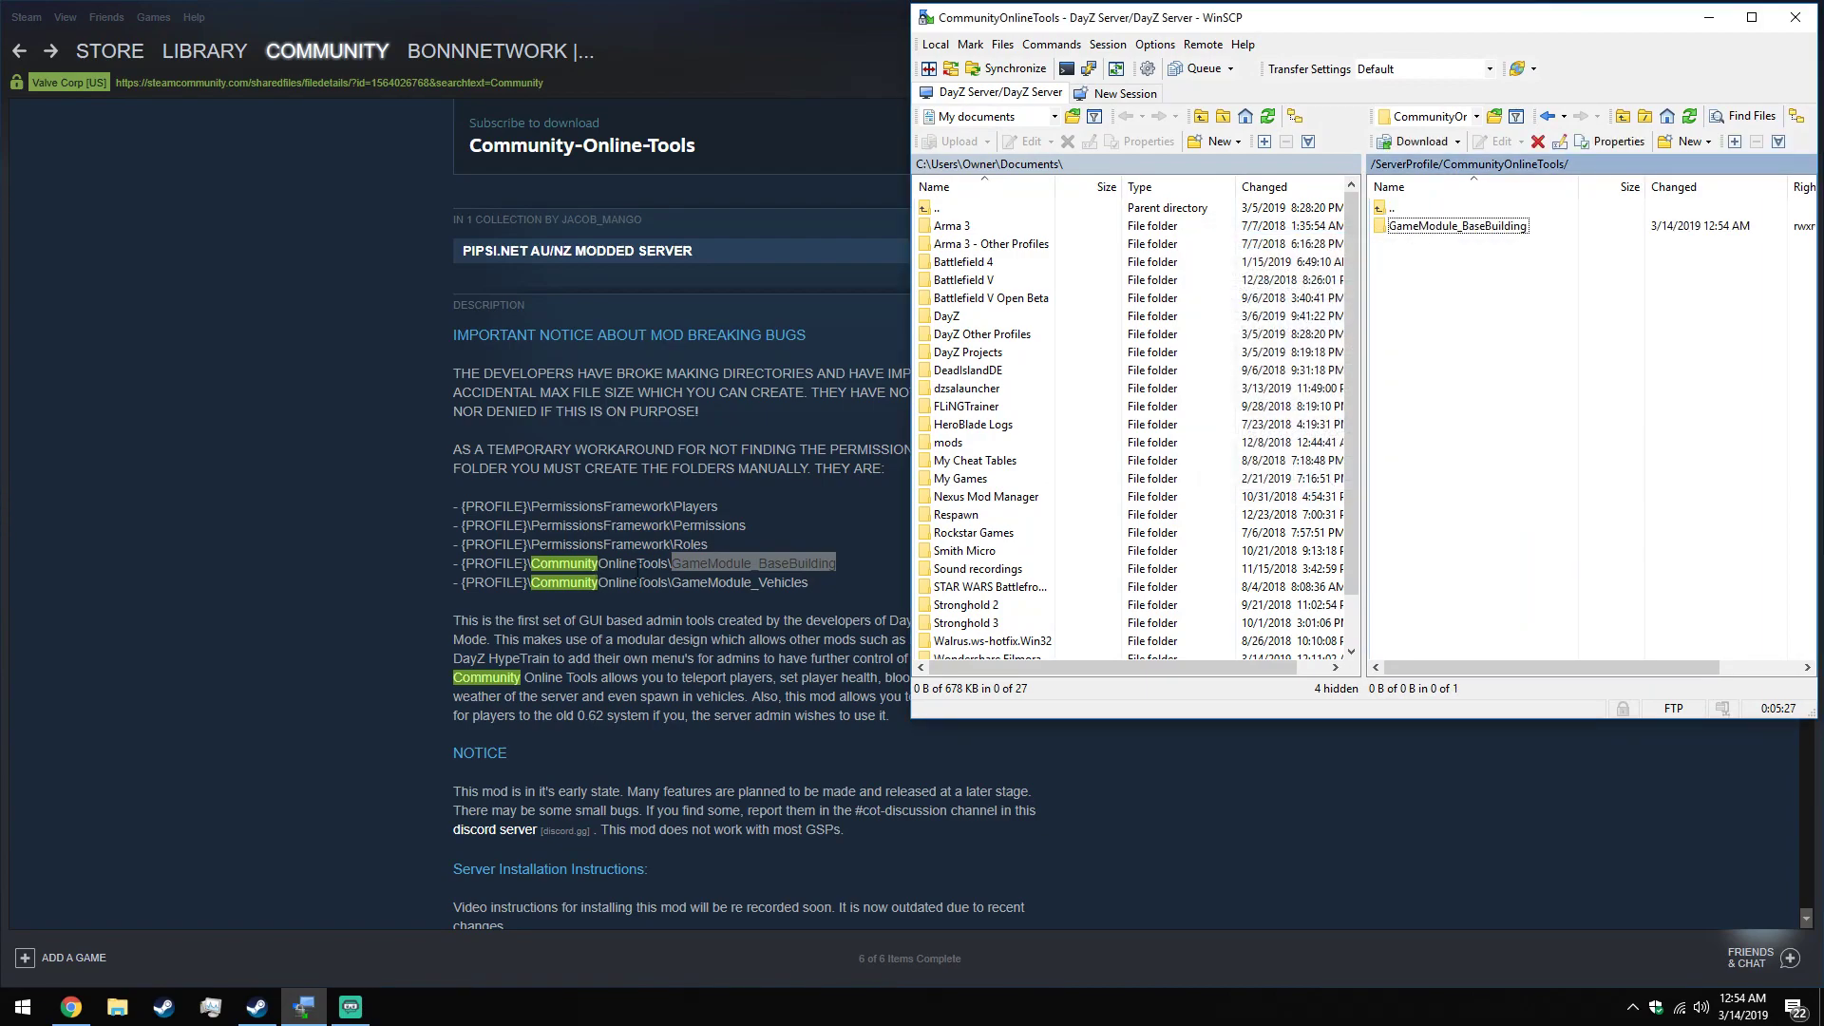
Copy the GameModule_Vehicles name from the Workshop description and create a folder with that name in CommunityOnlineTools.
left_click_drag(676, 582, 842, 590)
left_click(671, 581)
left_click_drag(673, 582, 870, 583)
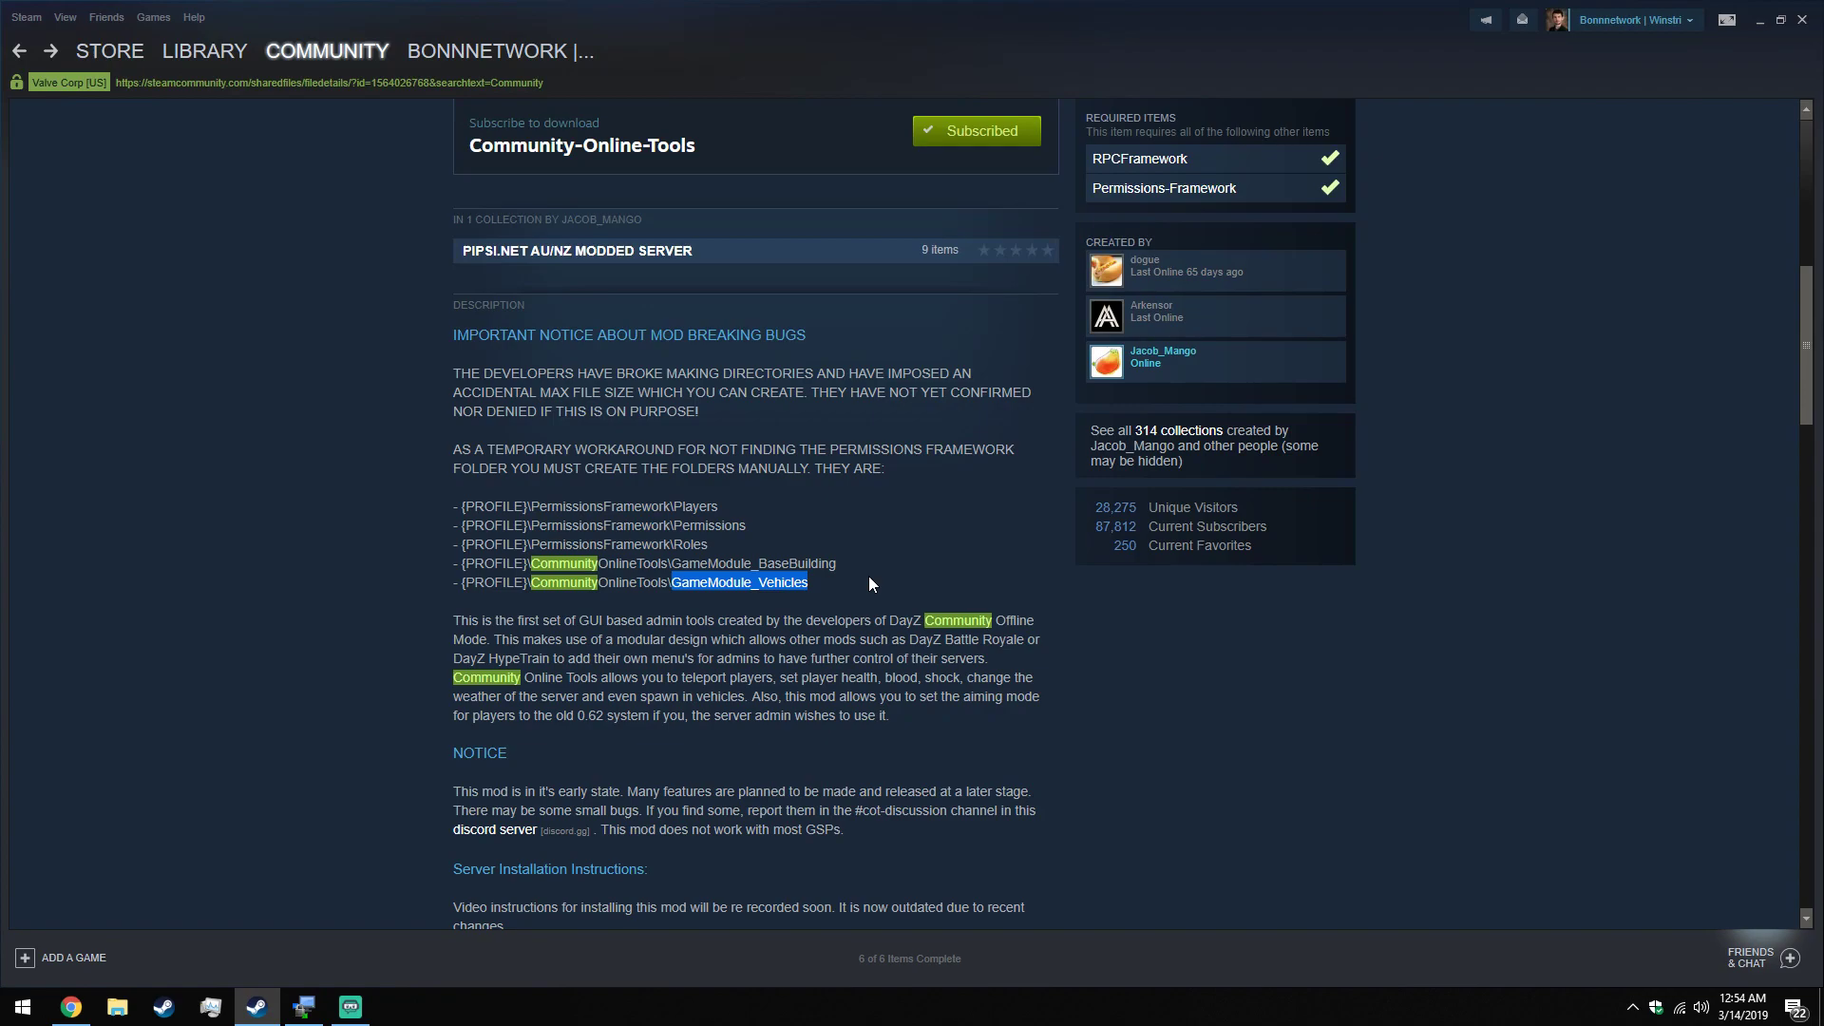
left_click(304, 1007)
right_click(1415, 358)
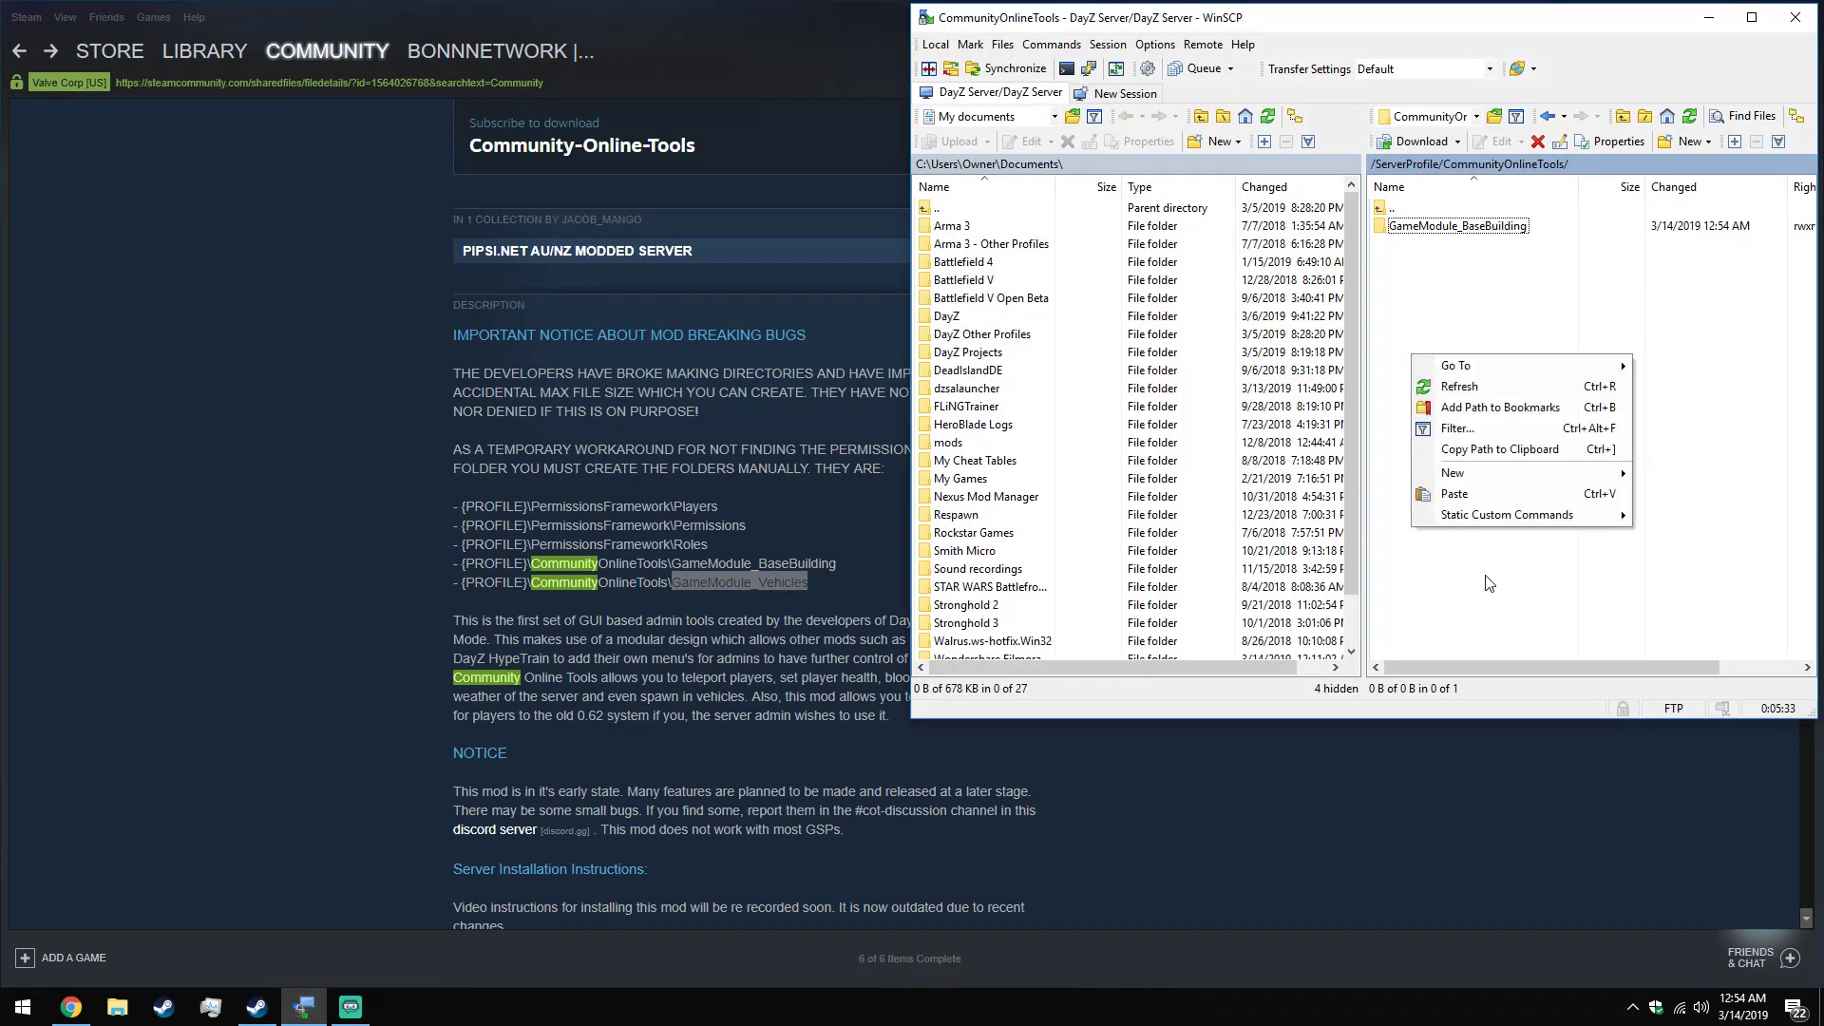
mouse_move(1460, 482)
left_click(1746, 494)
key("ctrl+v")
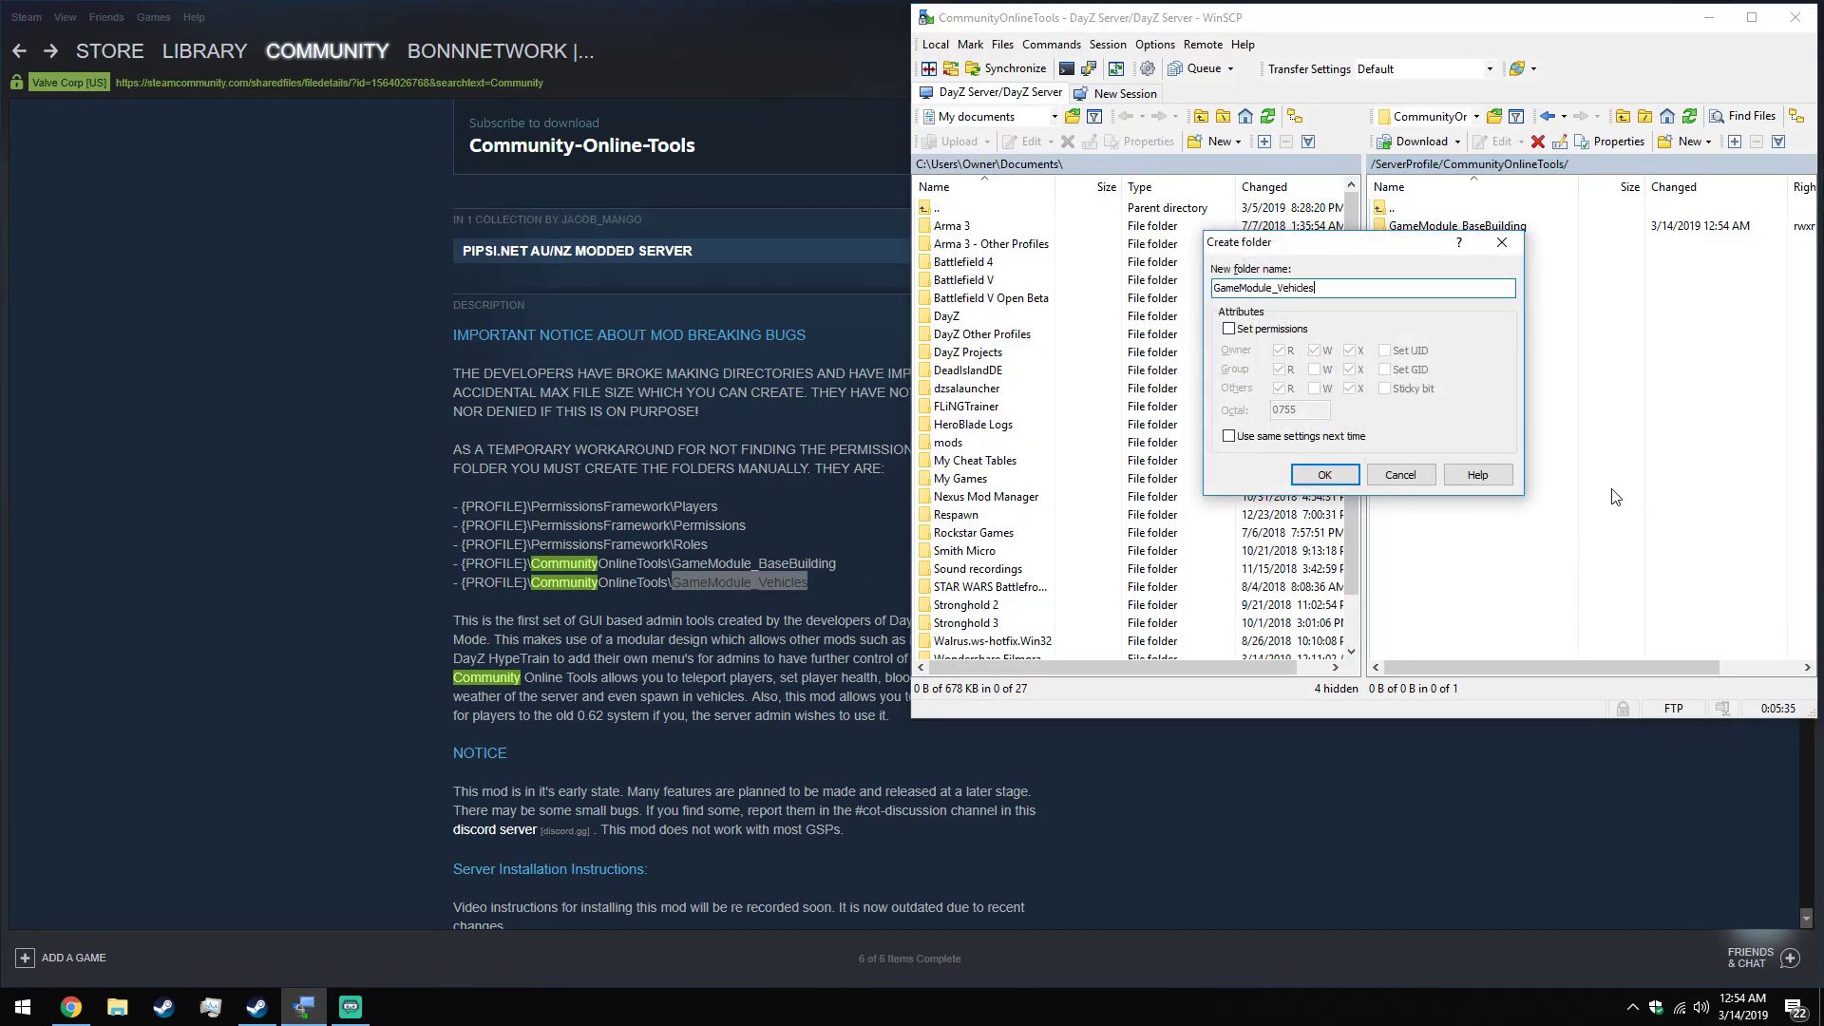
left_click(1306, 484)
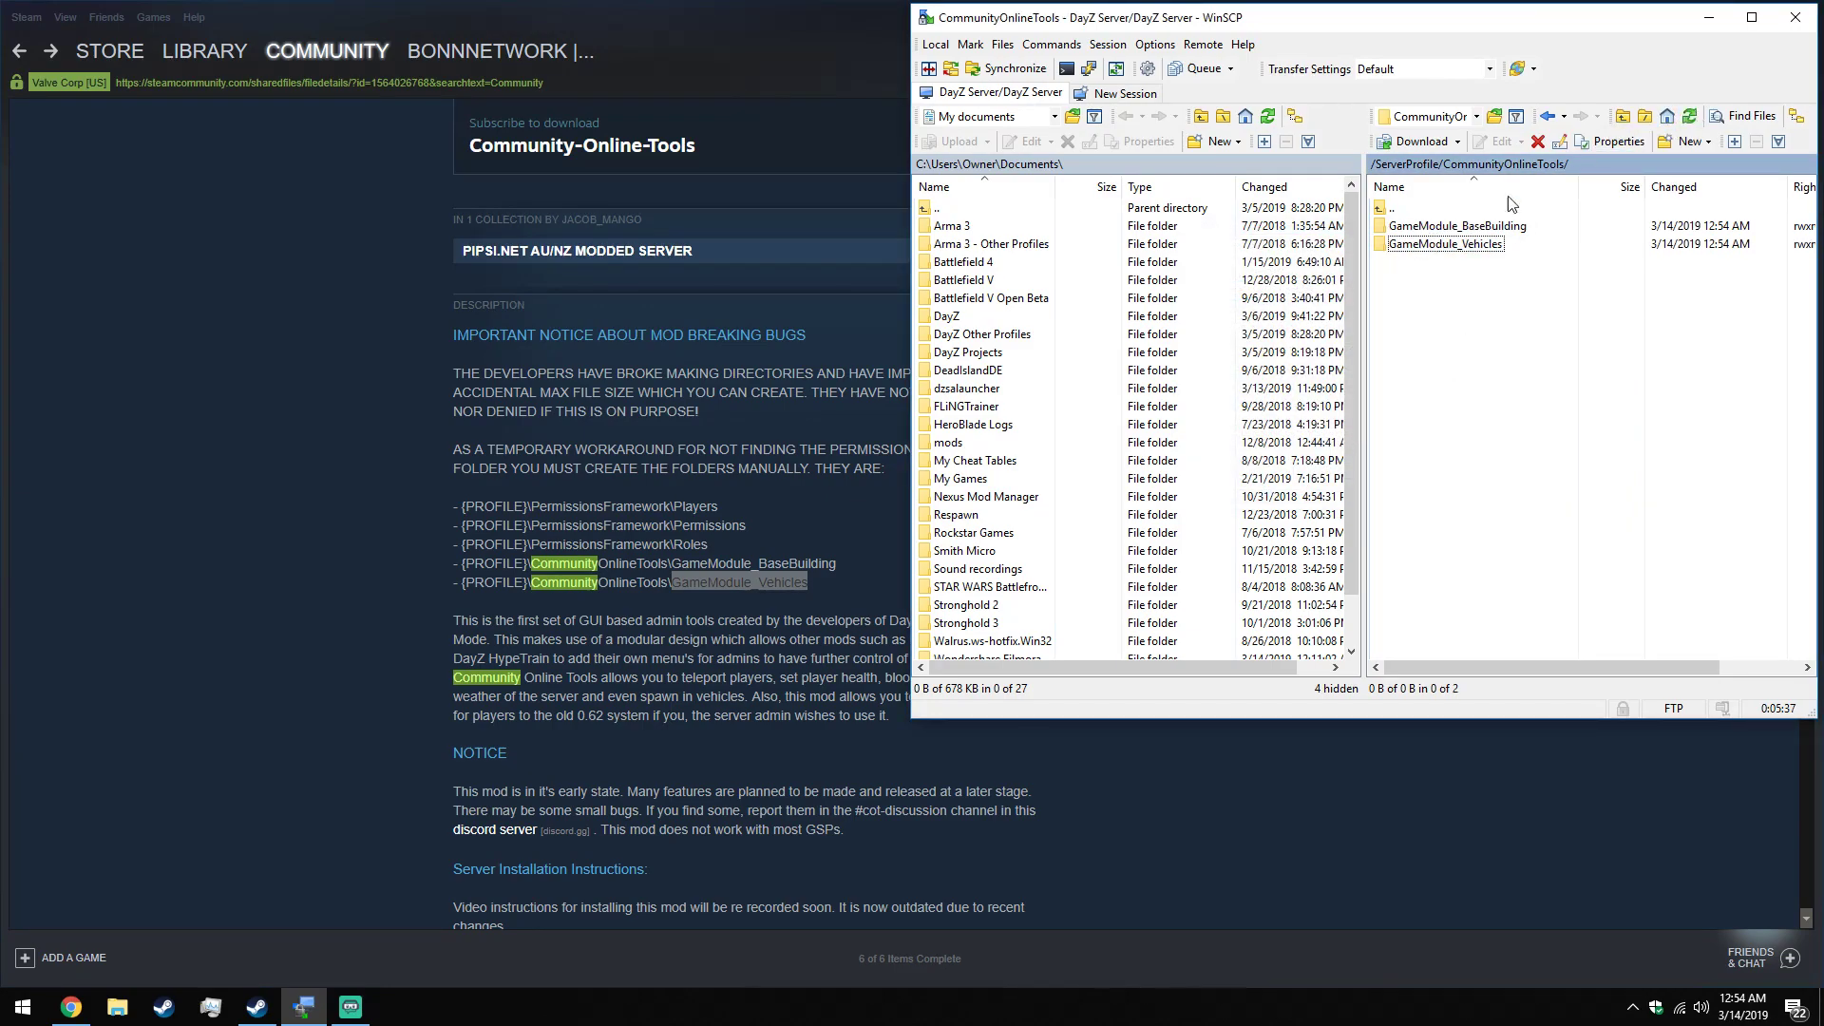
Return to ServerProfile, minimize Steam, and create a Permissions folder inside the PermissionsFramework folder.
double_click(1416, 210)
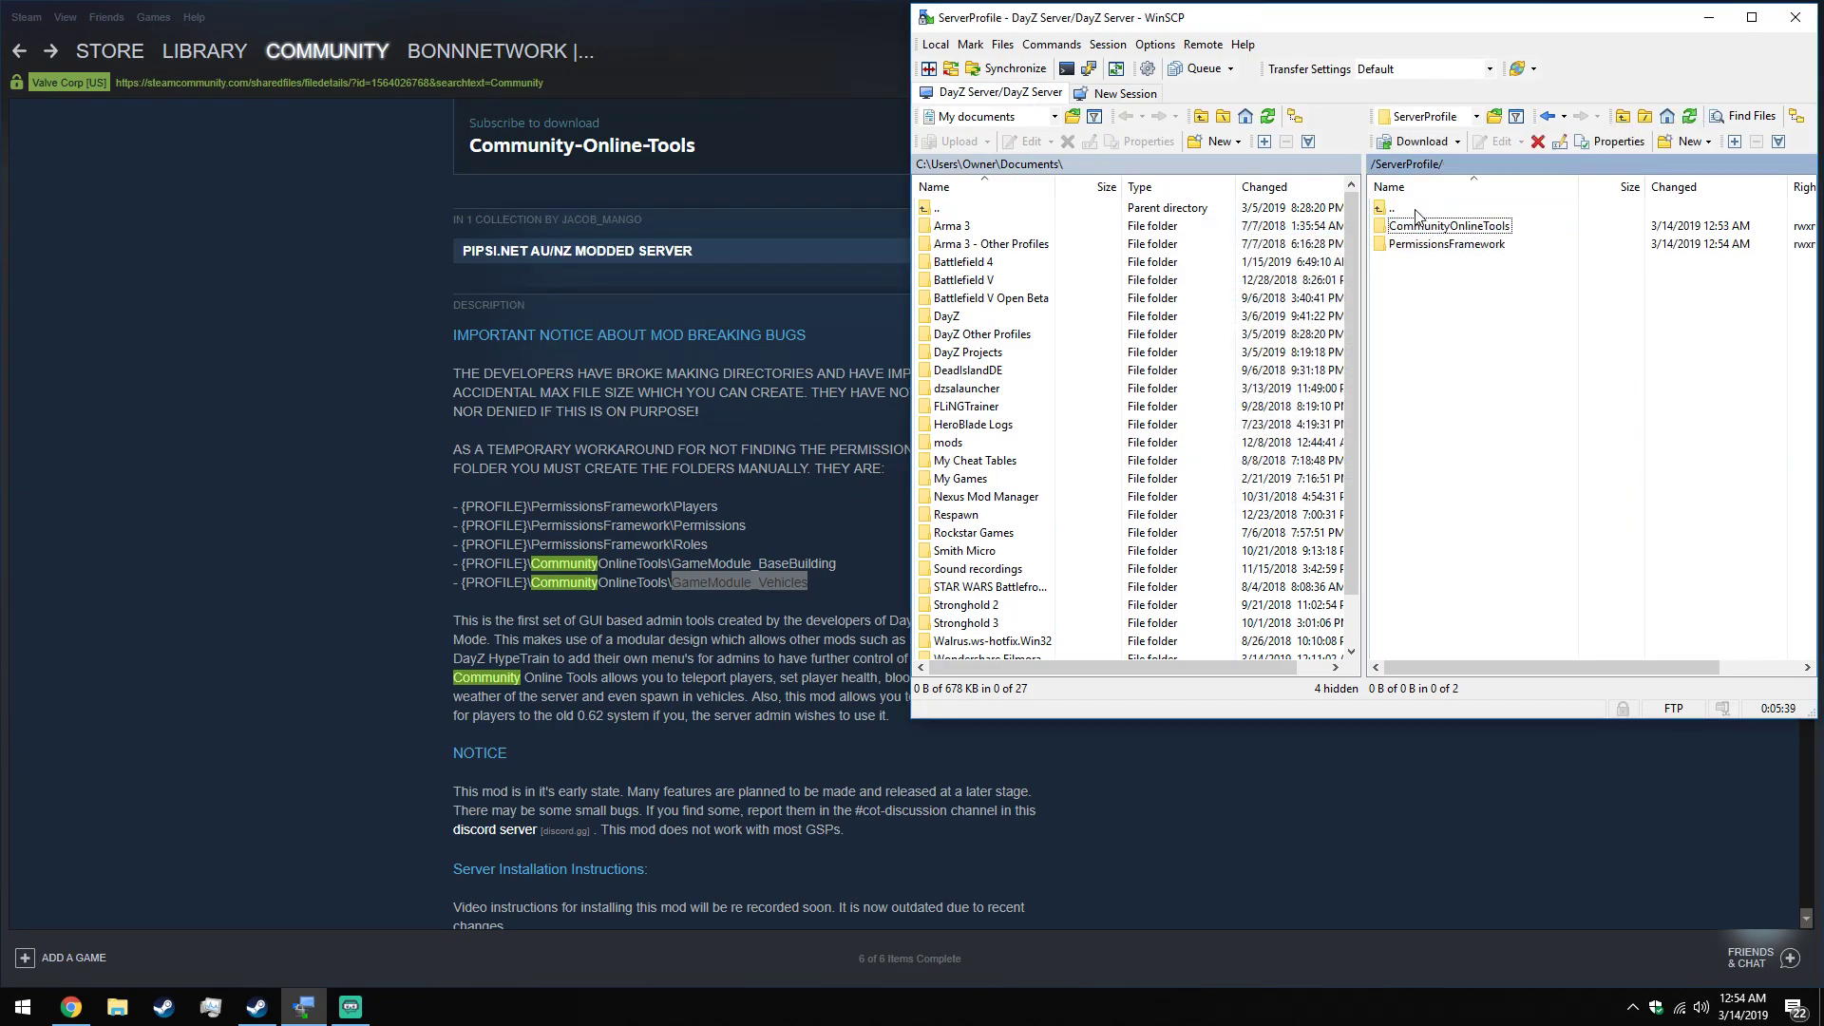
double_click(690, 25)
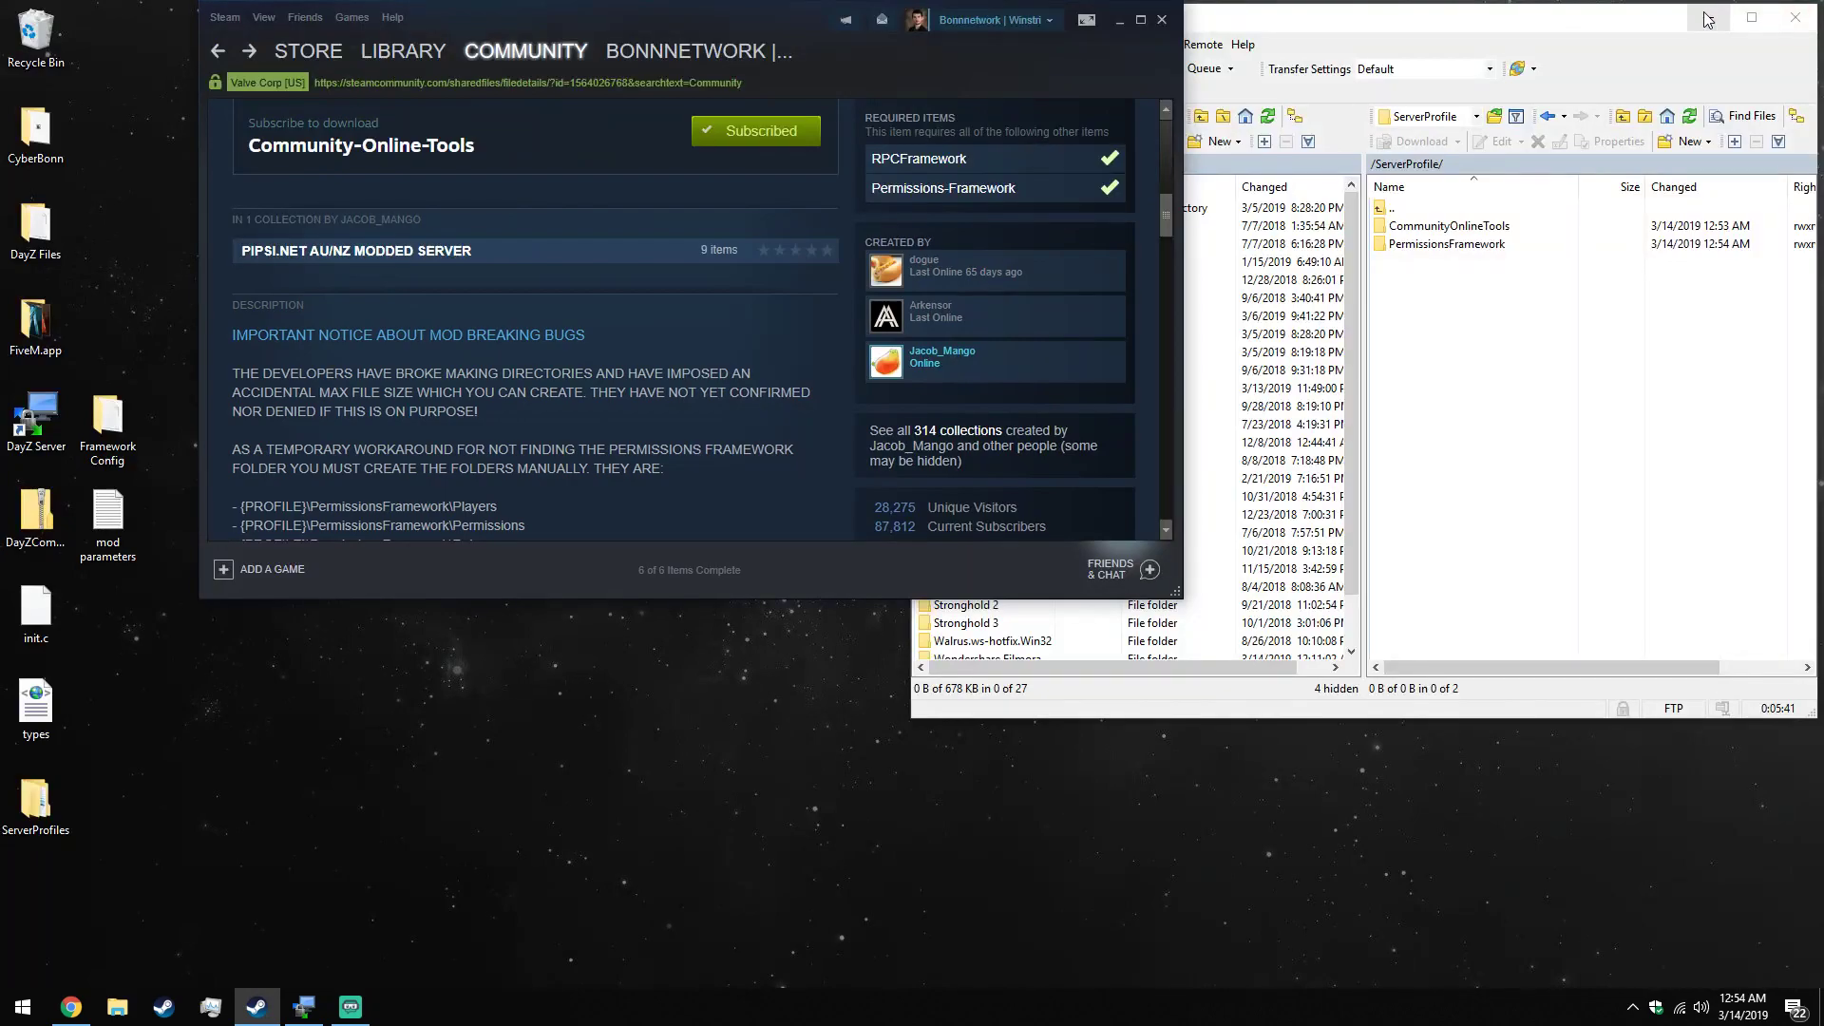
left_click(1119, 22)
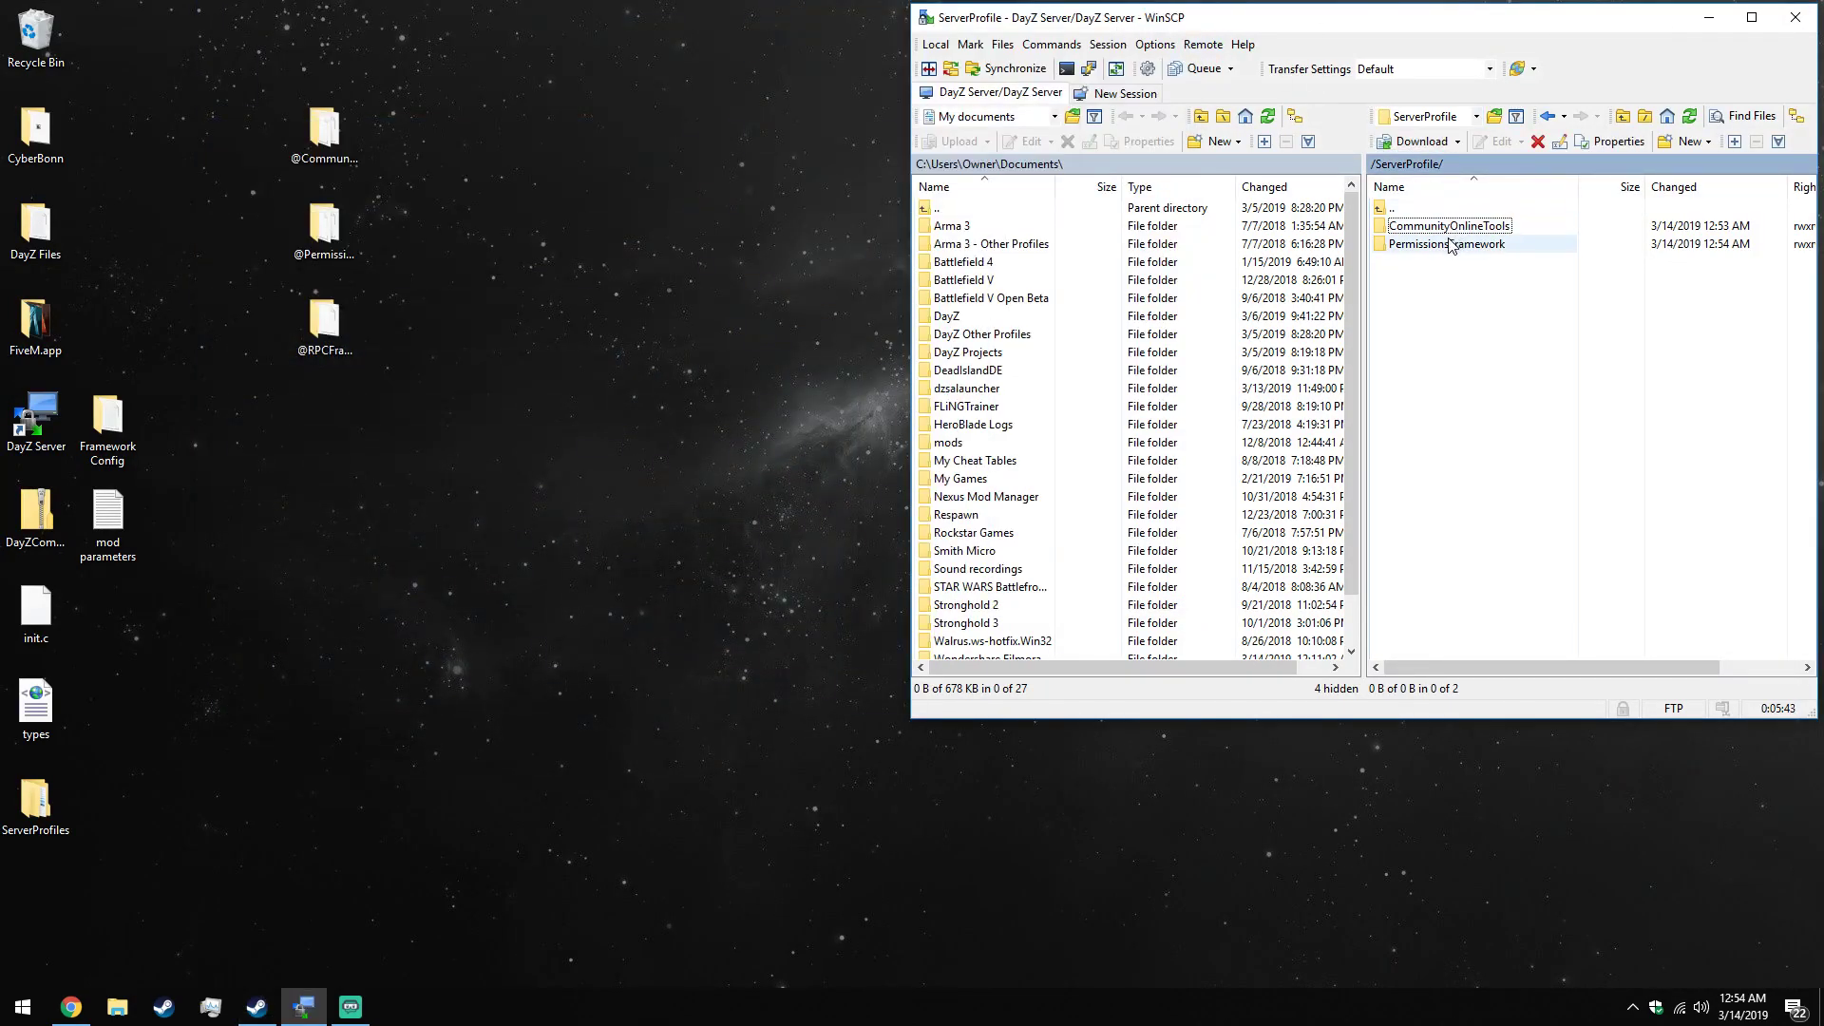
double_click(1454, 244)
right_click(1416, 278)
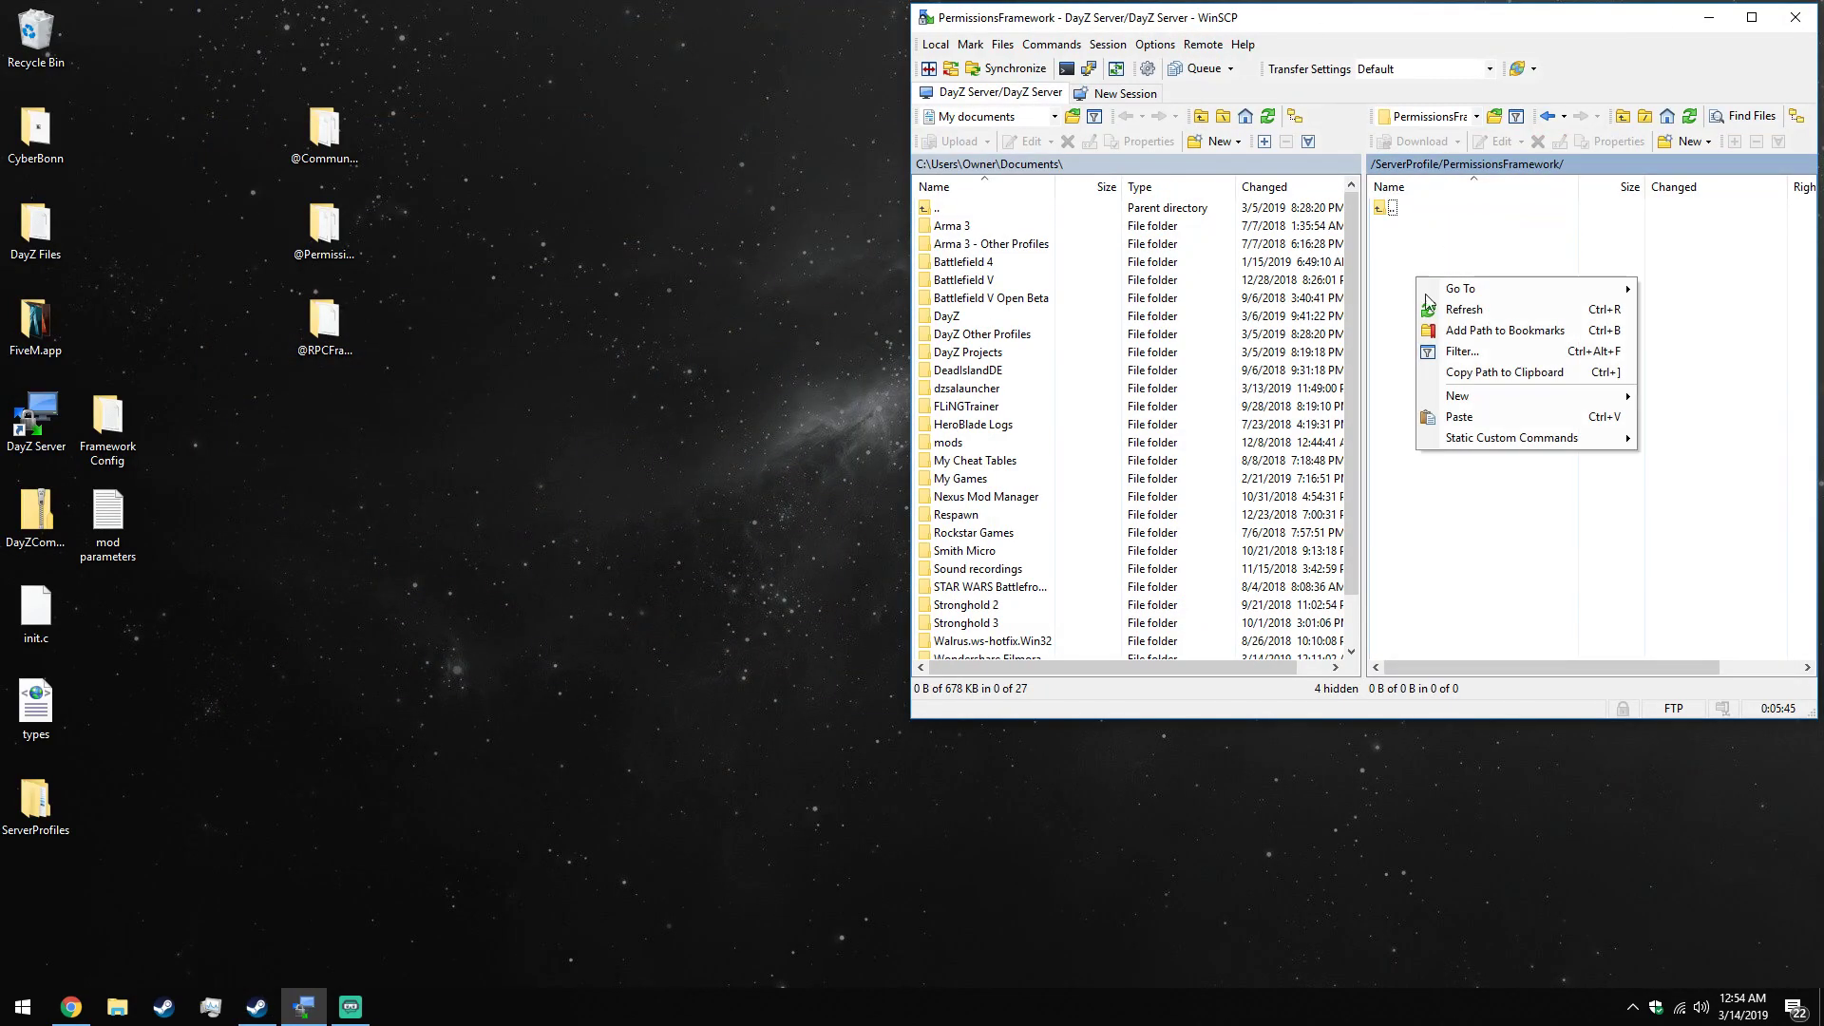
mouse_move(1520, 395)
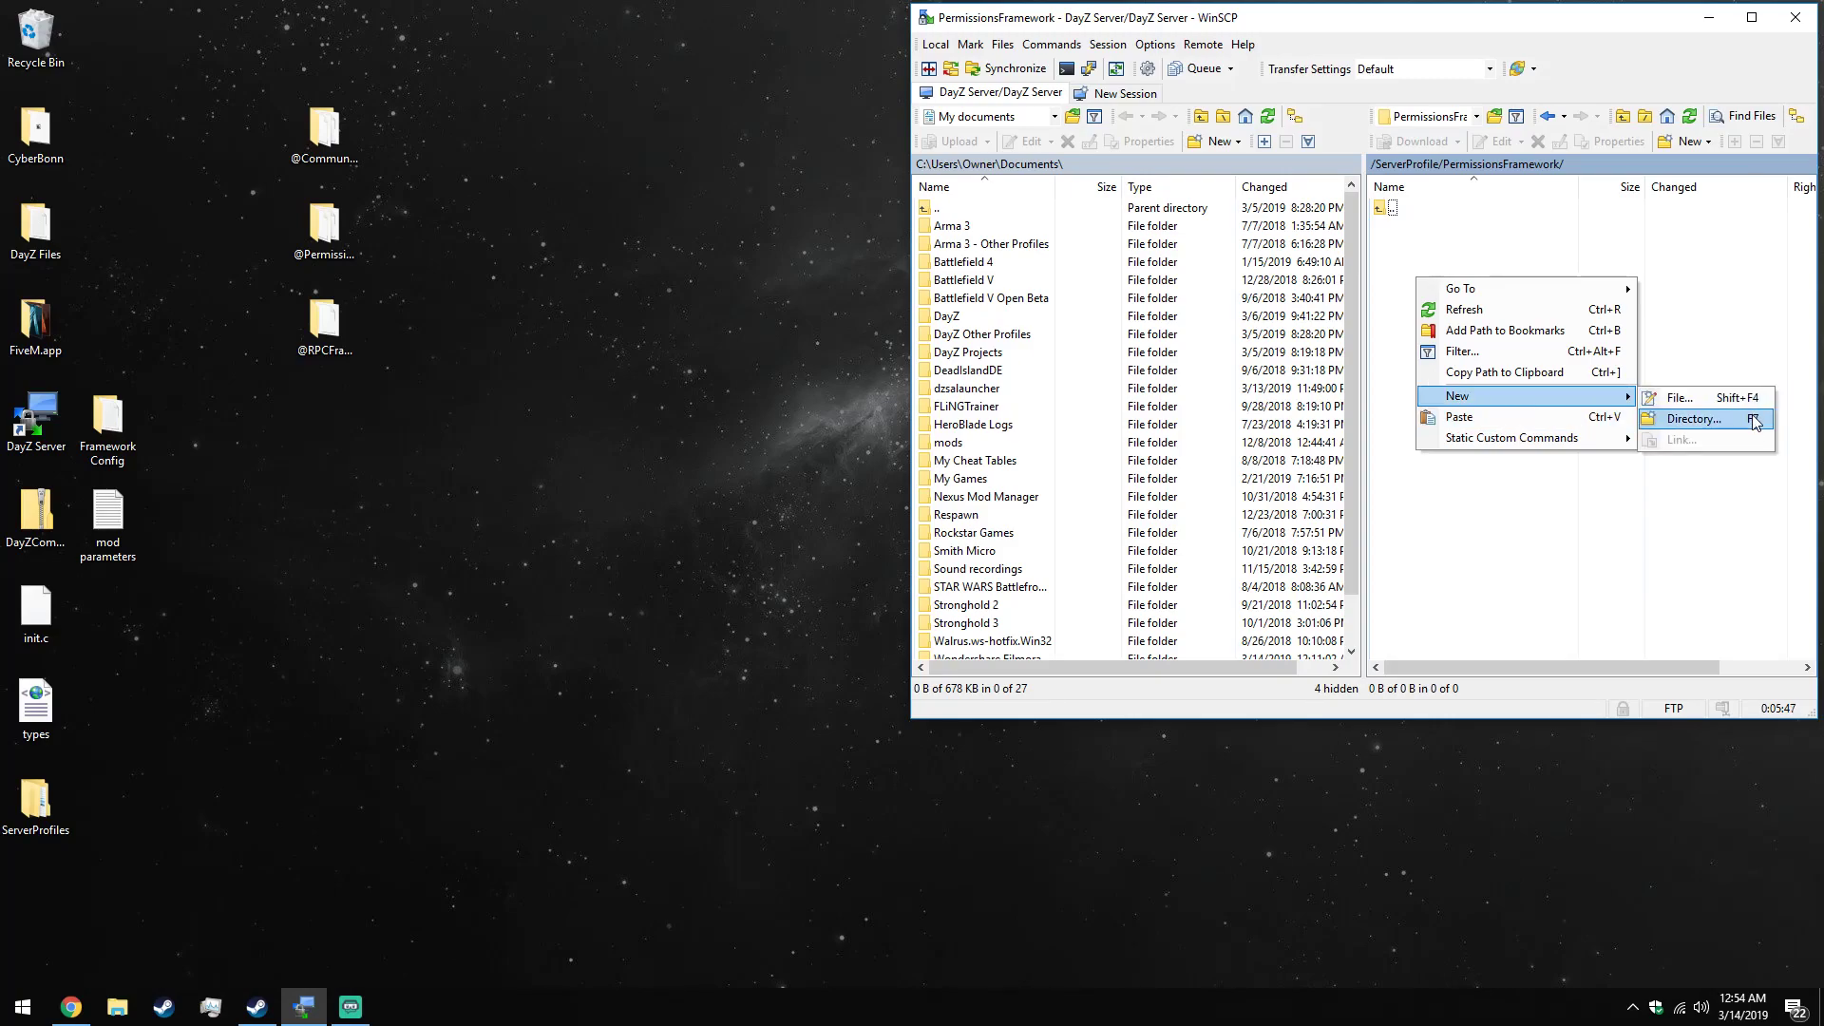
left_click(1710, 420)
type("P")
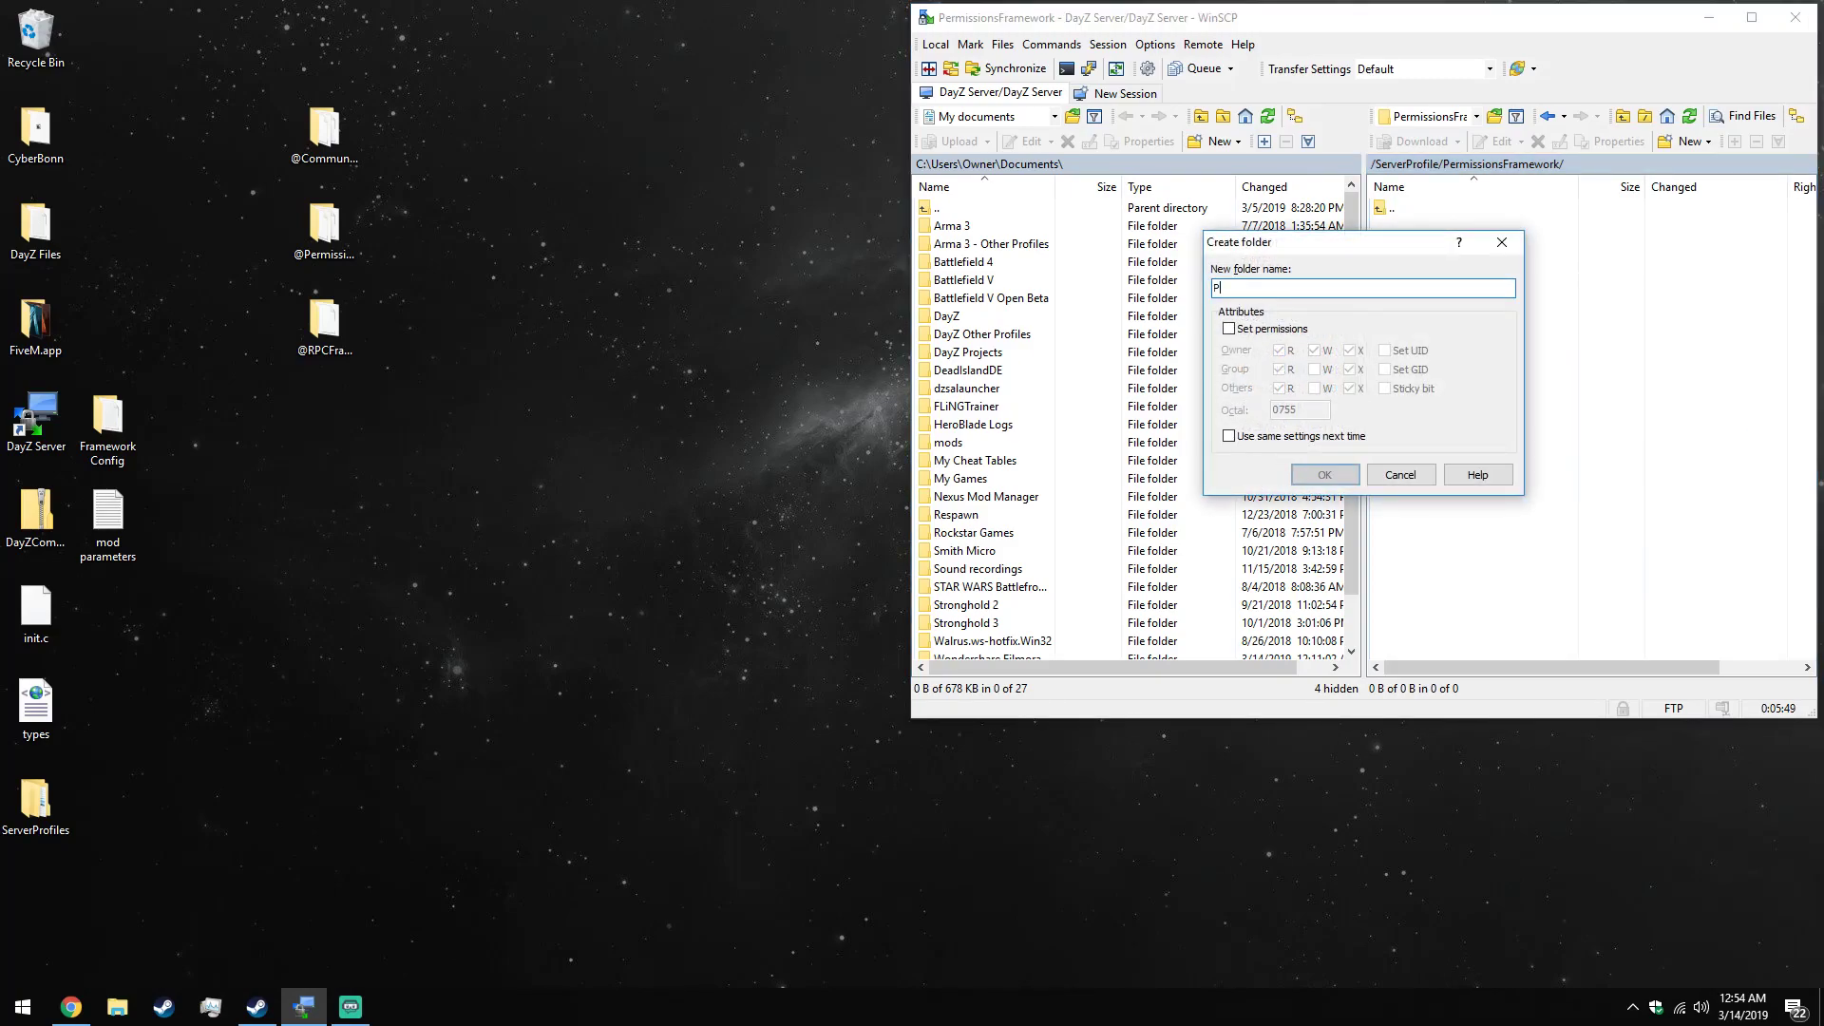
type("ermissions")
key("Return")
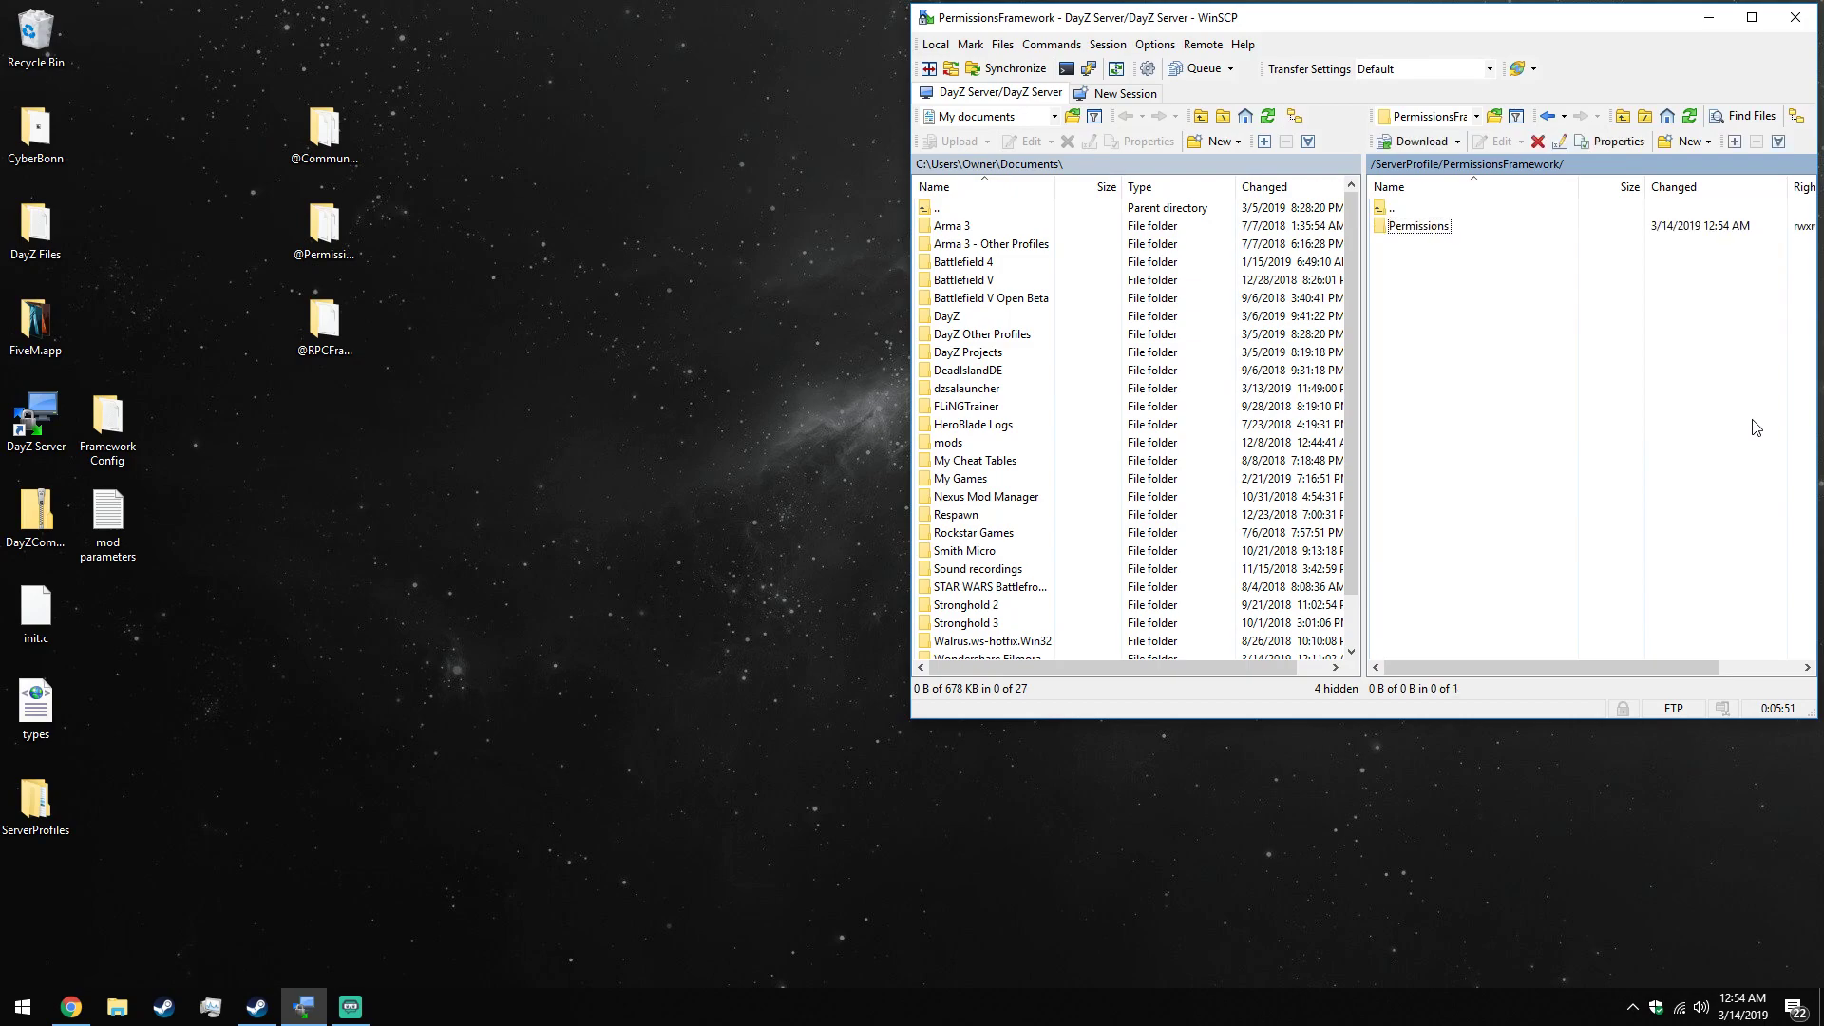
Create a Players folder inside PermissionsFramework on the server.
right_click(1319, 292)
right_click(1426, 283)
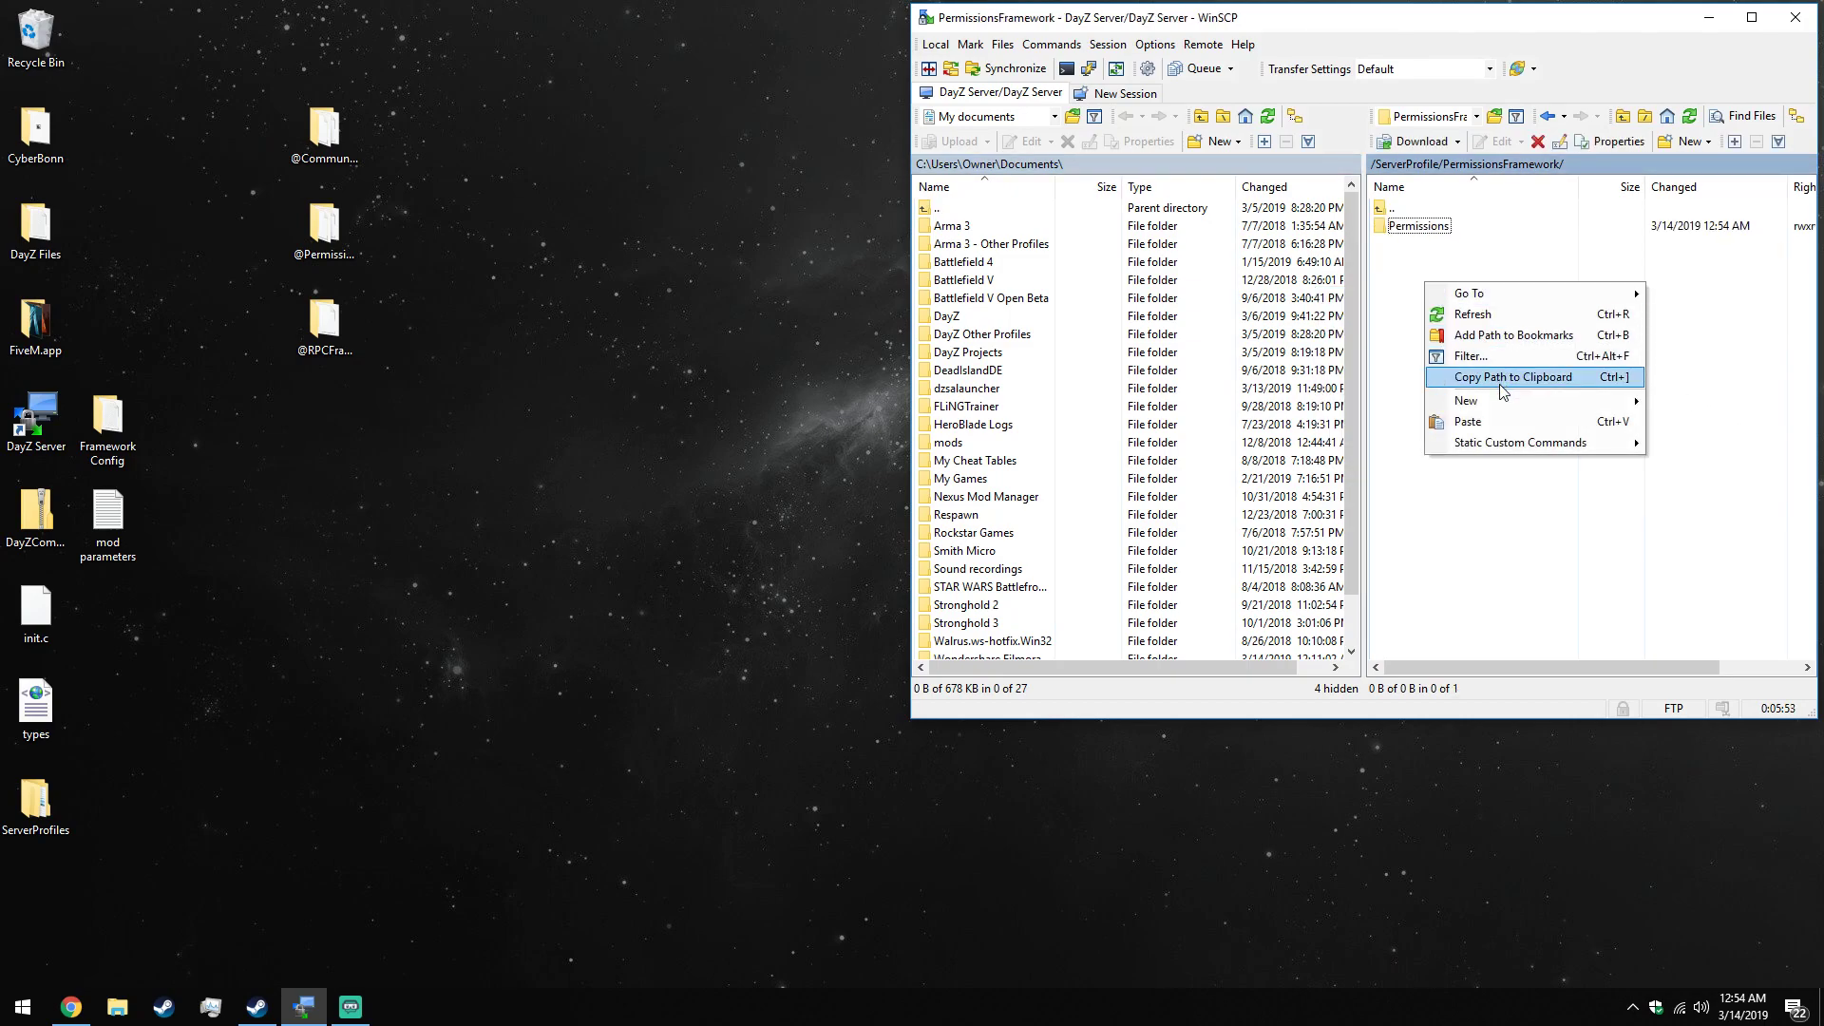
mouse_move(1496, 413)
left_click(1696, 424)
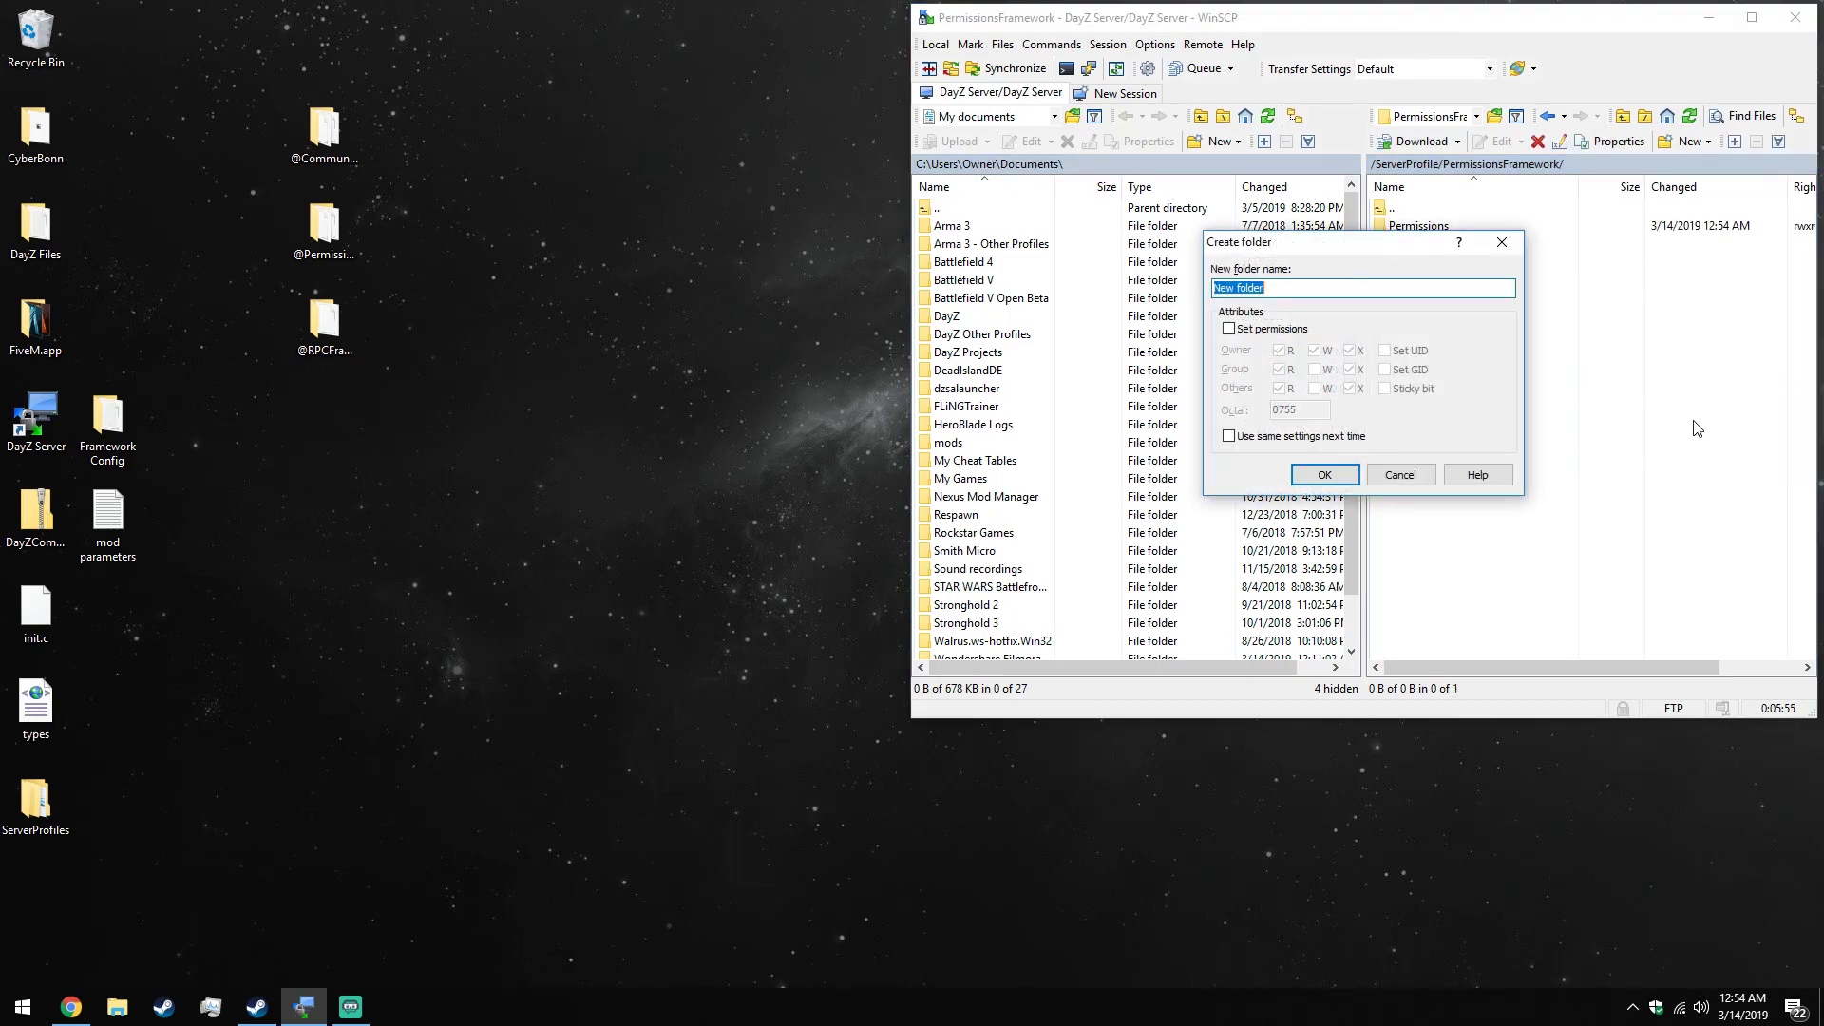
type("Players")
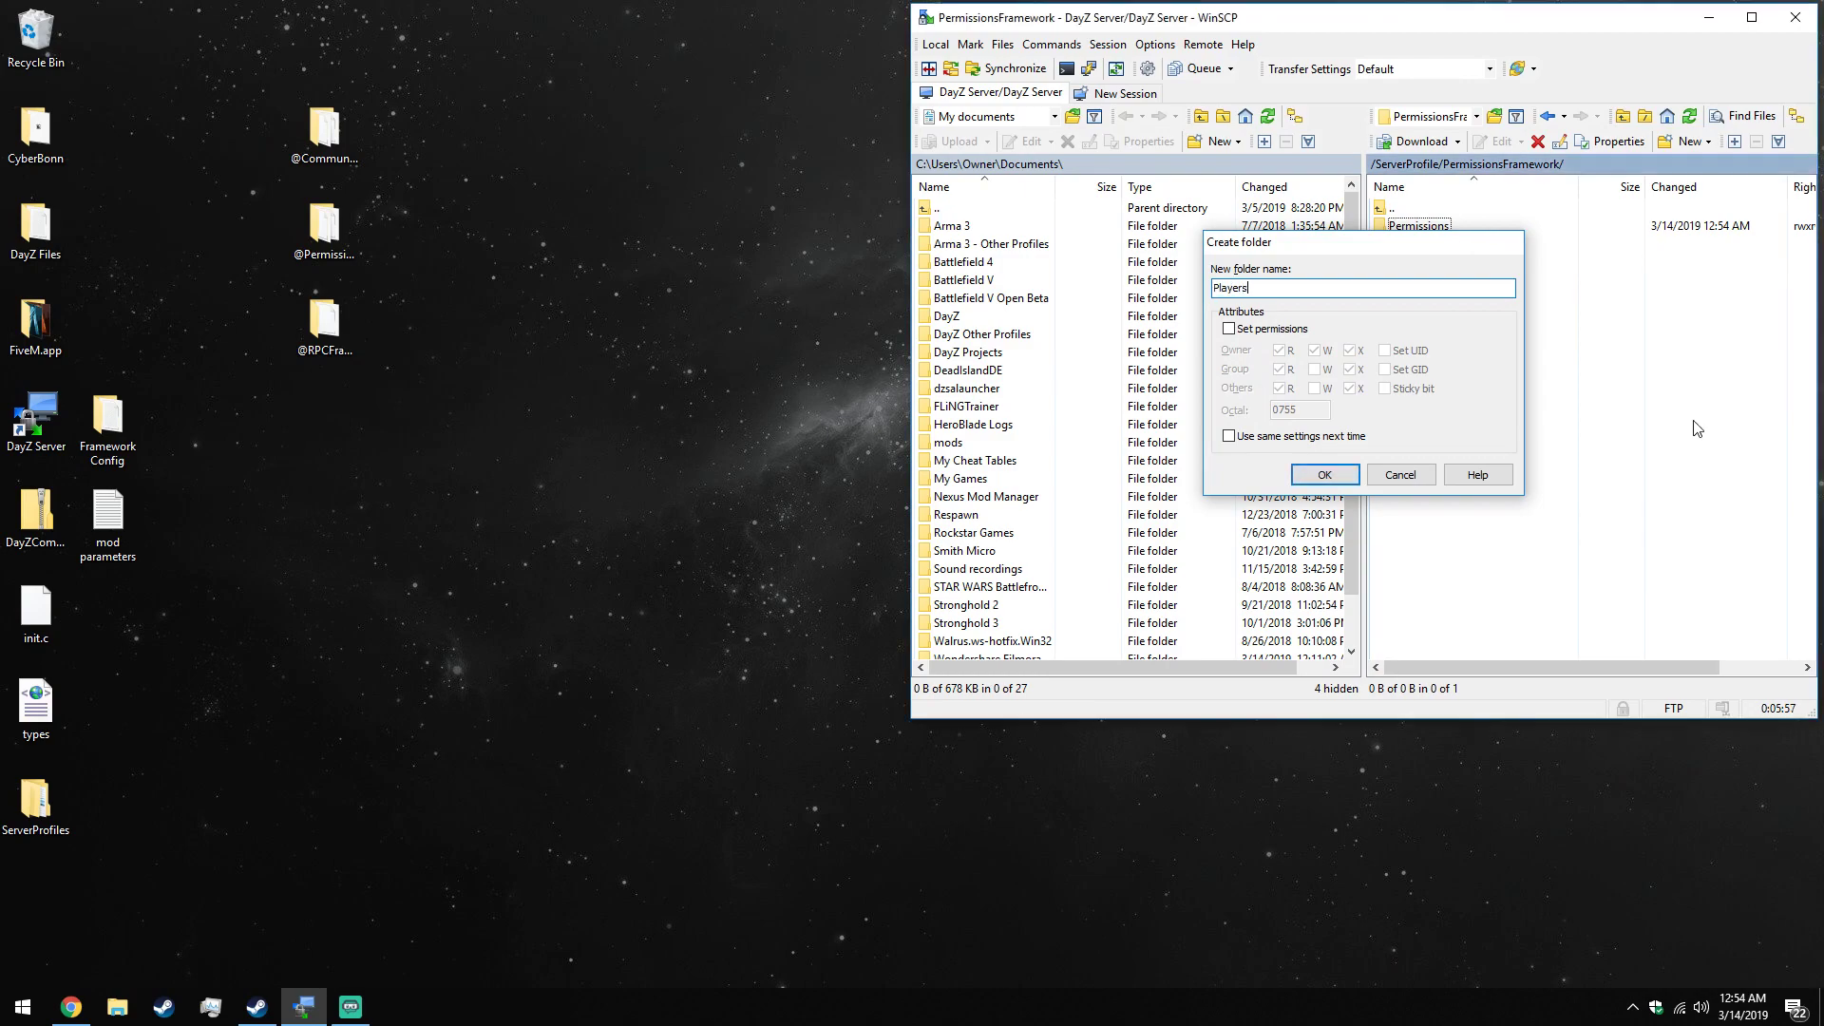
key("Return")
Add a Roles folder alongside Permissions and Players in PermissionsFramework.
right_click(1542, 368)
mouse_move(1612, 487)
left_click(1509, 509)
type("Roles")
key("Return")
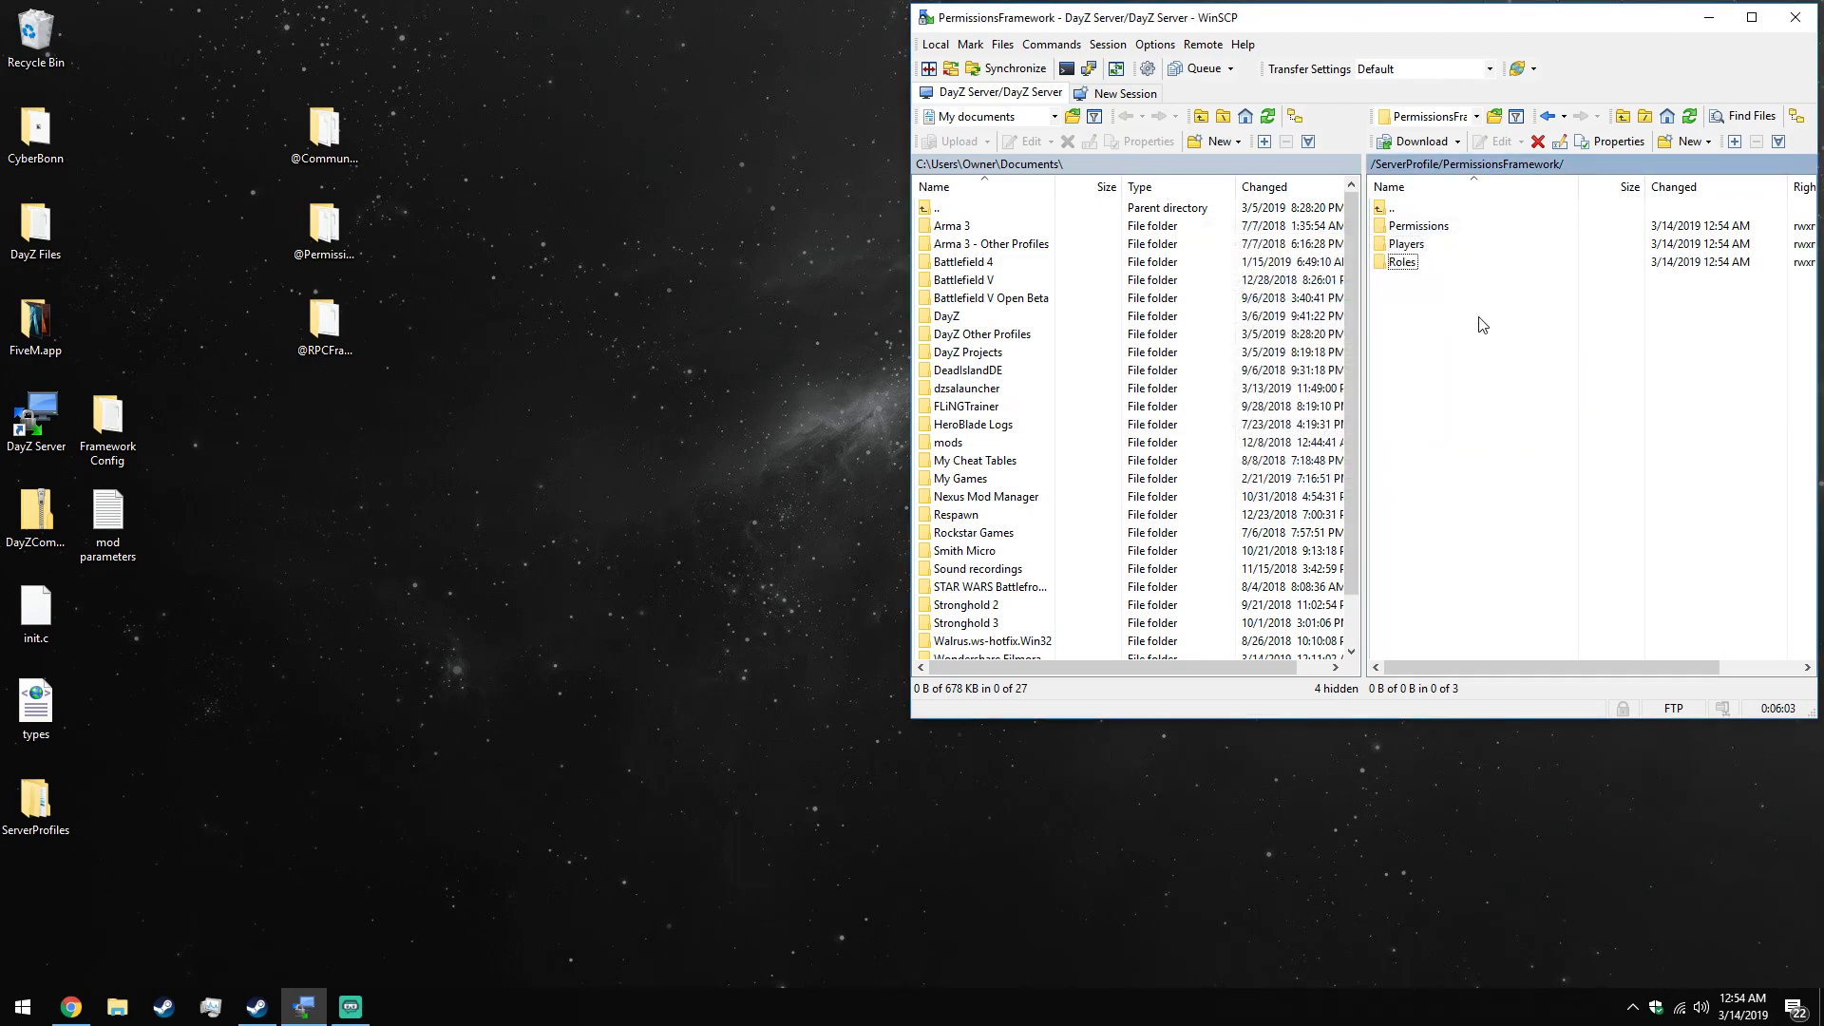
Start a new file inside the Permissions folder and clear its default file name.
double_click(1449, 233)
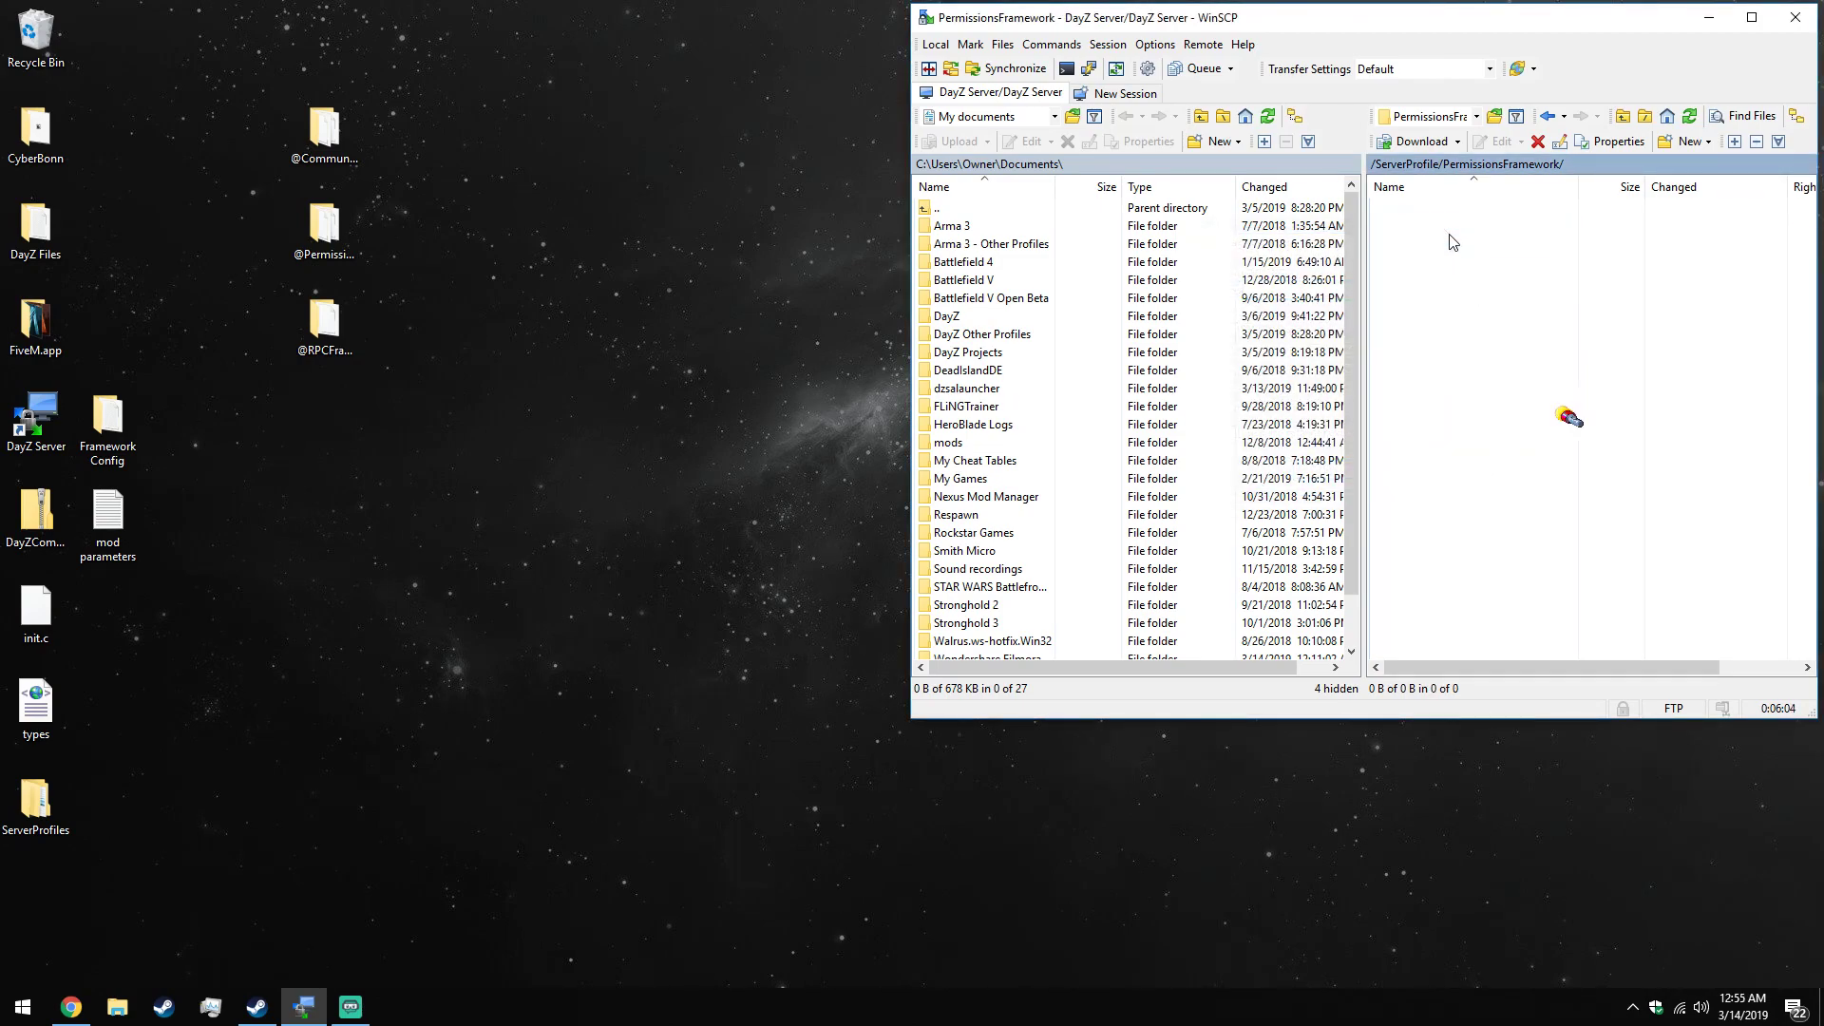
right_click(1418, 310)
mouse_move(1473, 418)
left_click(1753, 425)
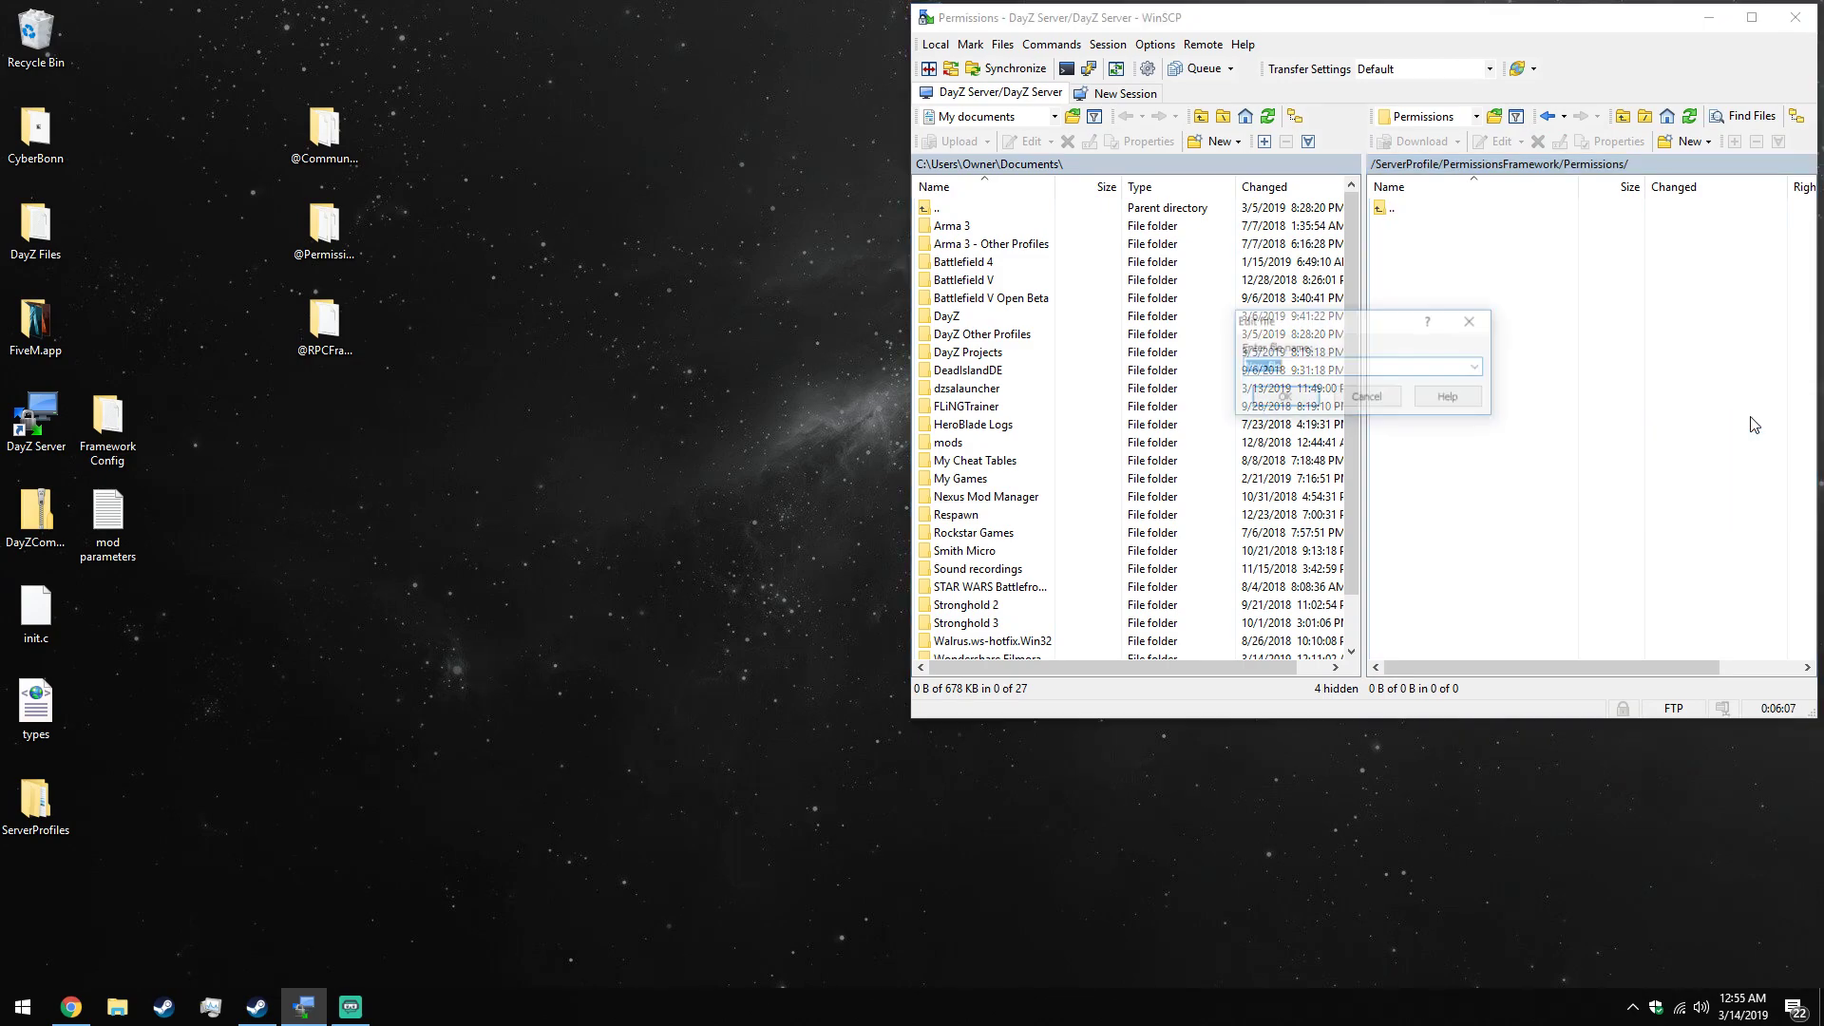
key("BackSpace")
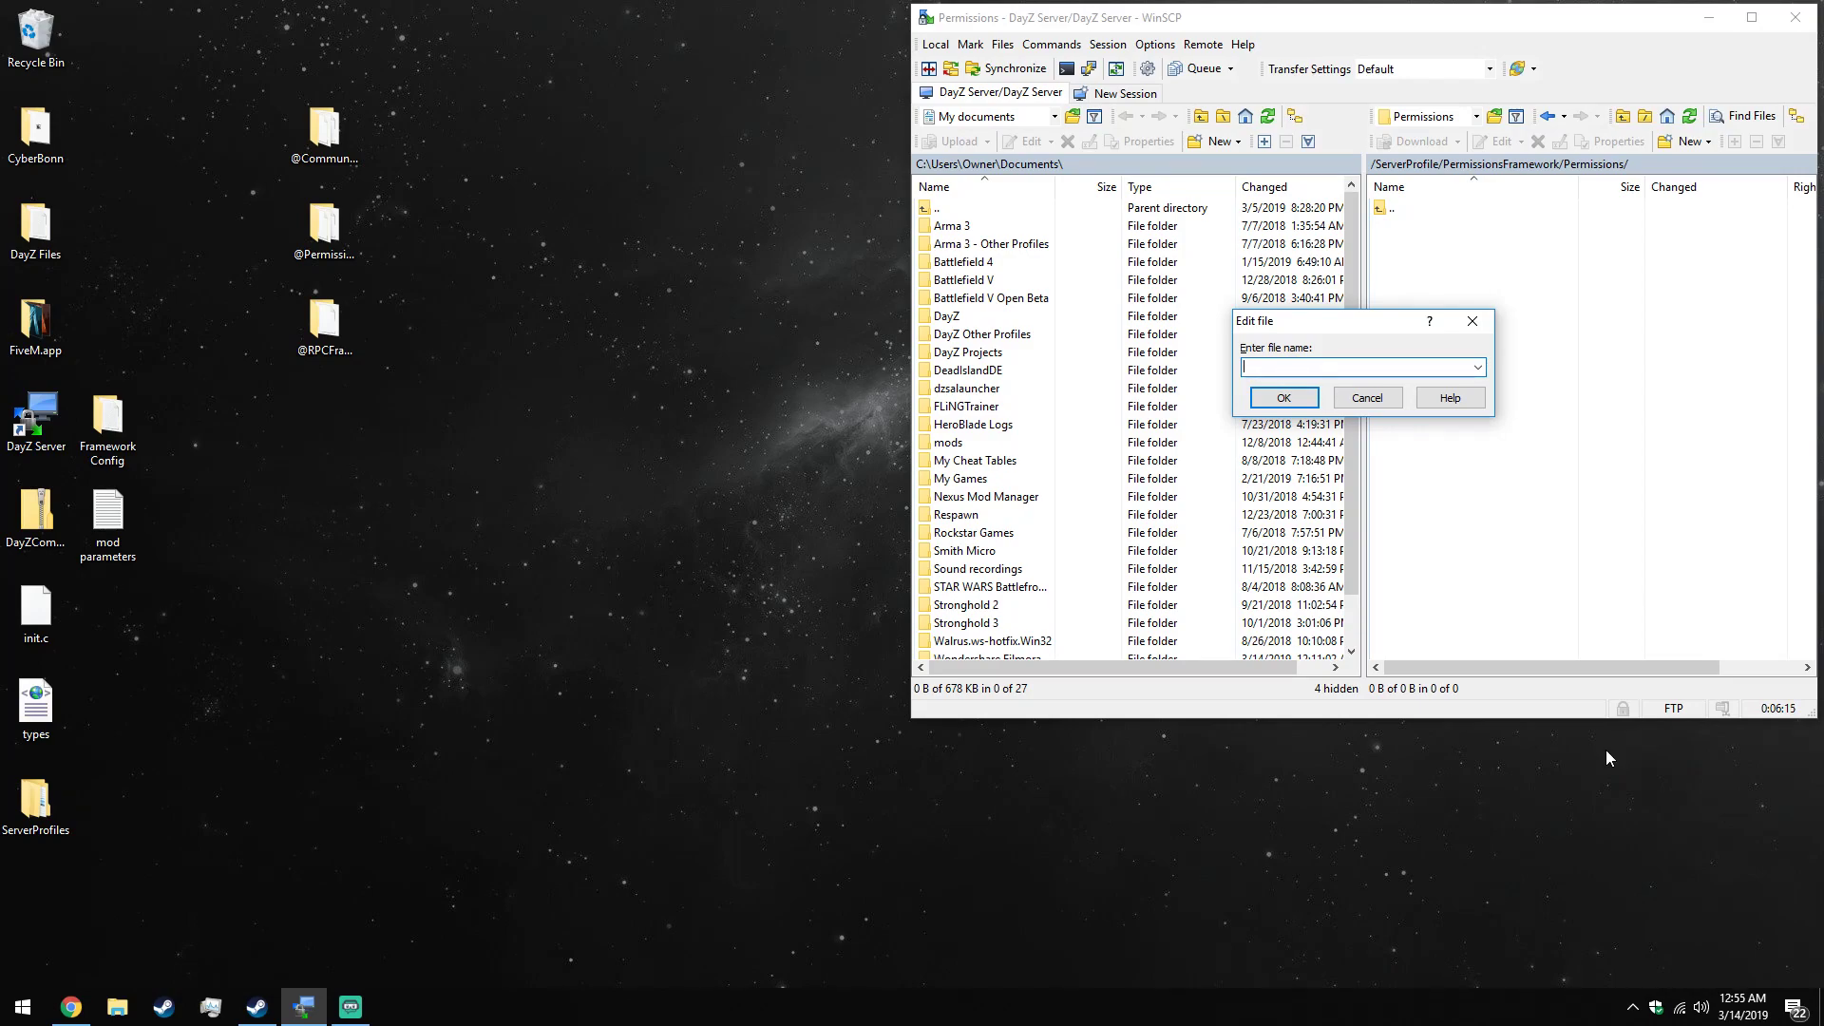
Switch to Steam, open the account's own profile page, and copy its page URL.
left_click(257, 1007)
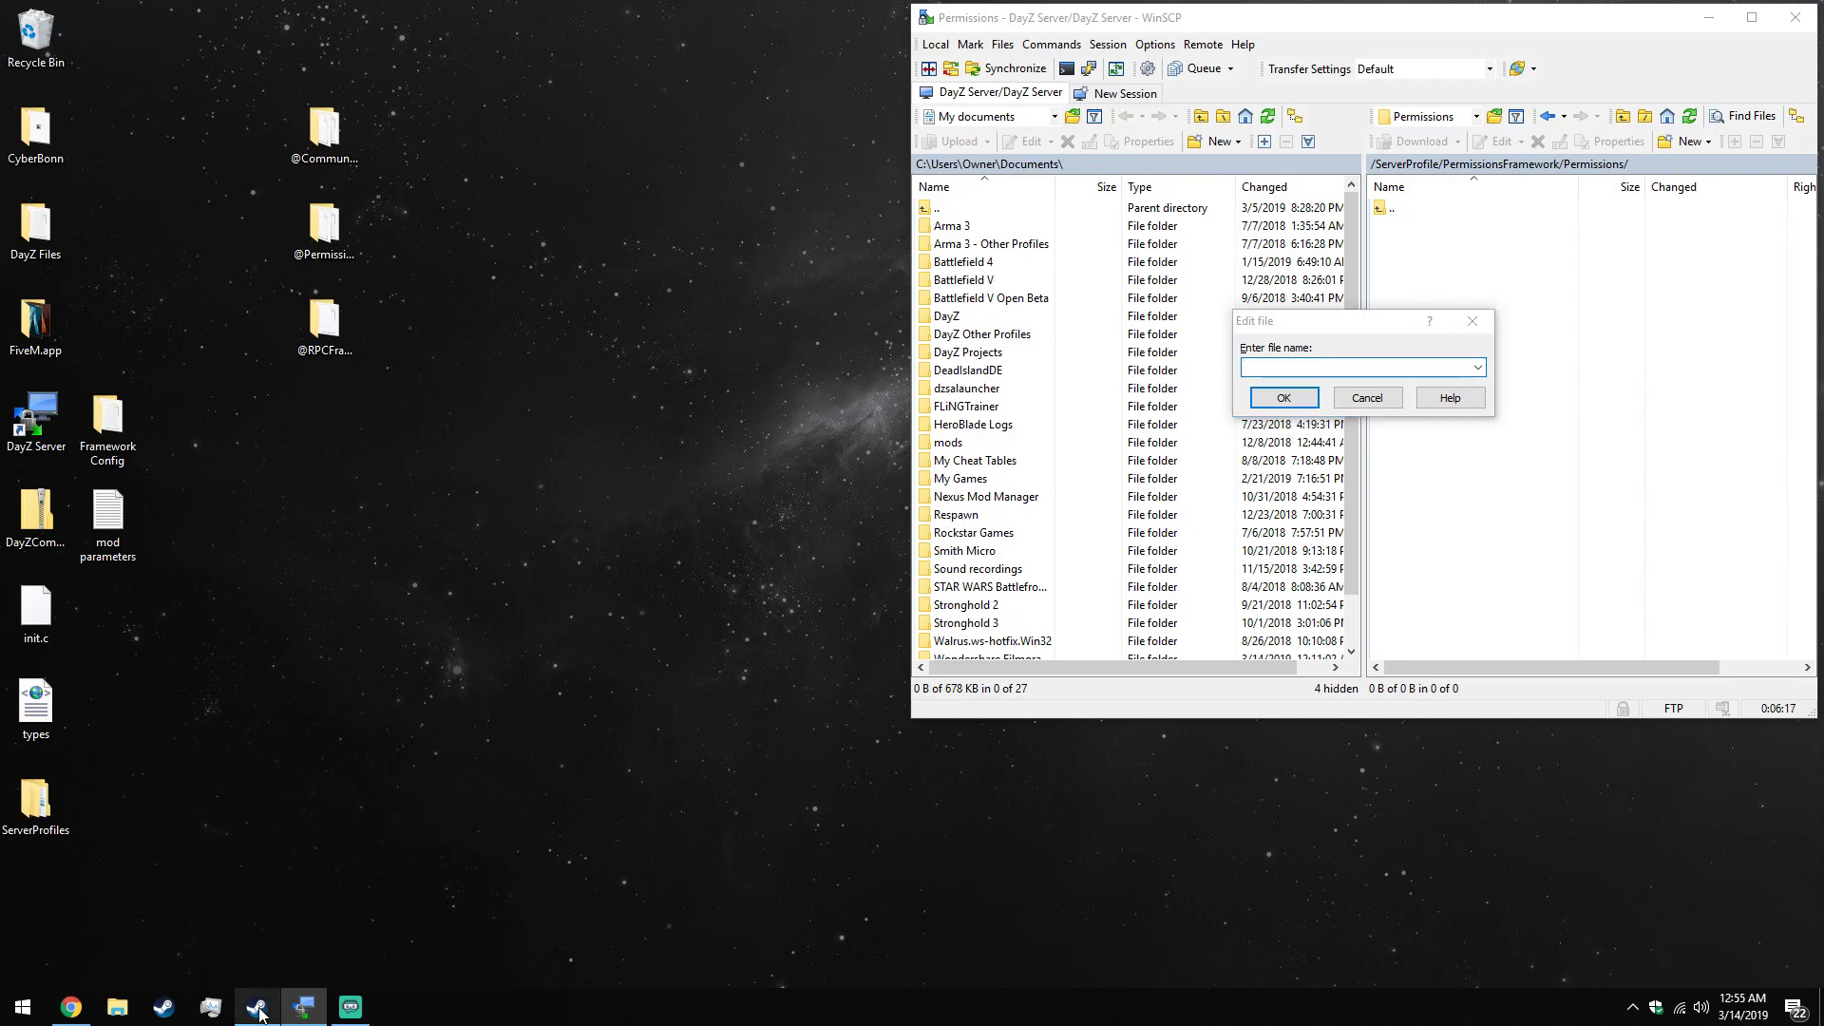
left_click(663, 97)
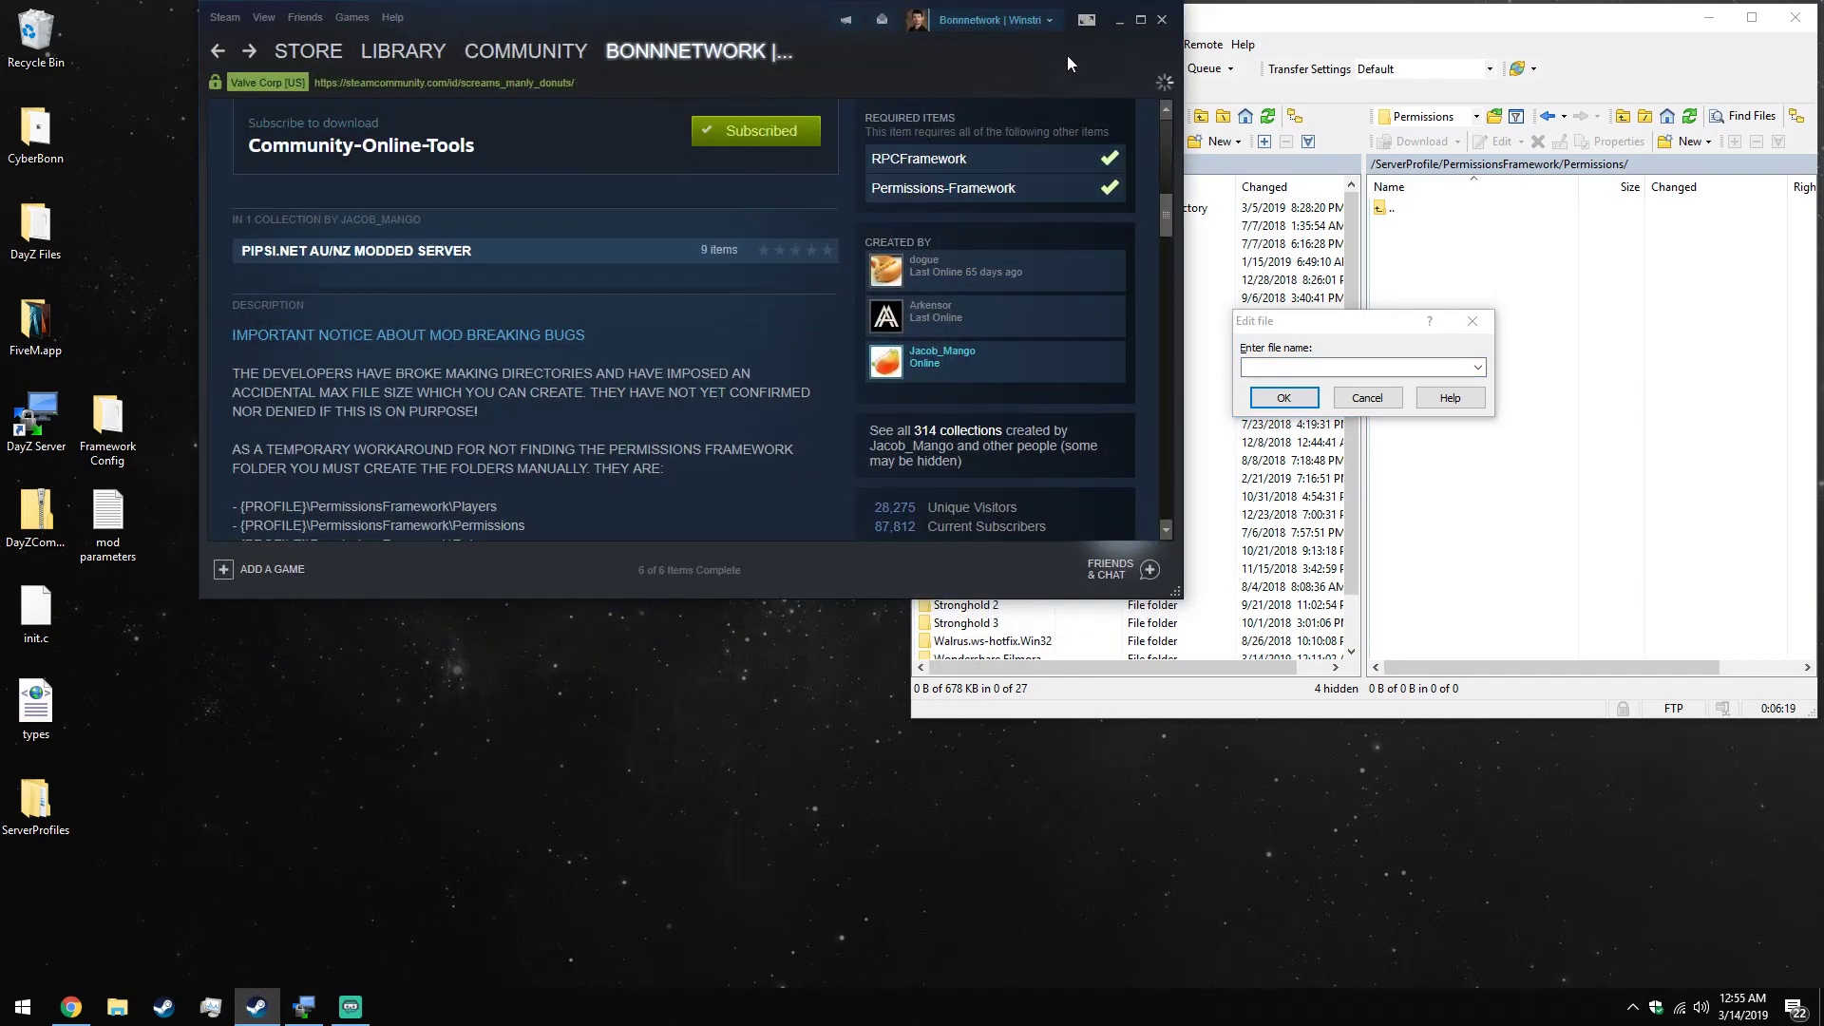
left_click(1140, 19)
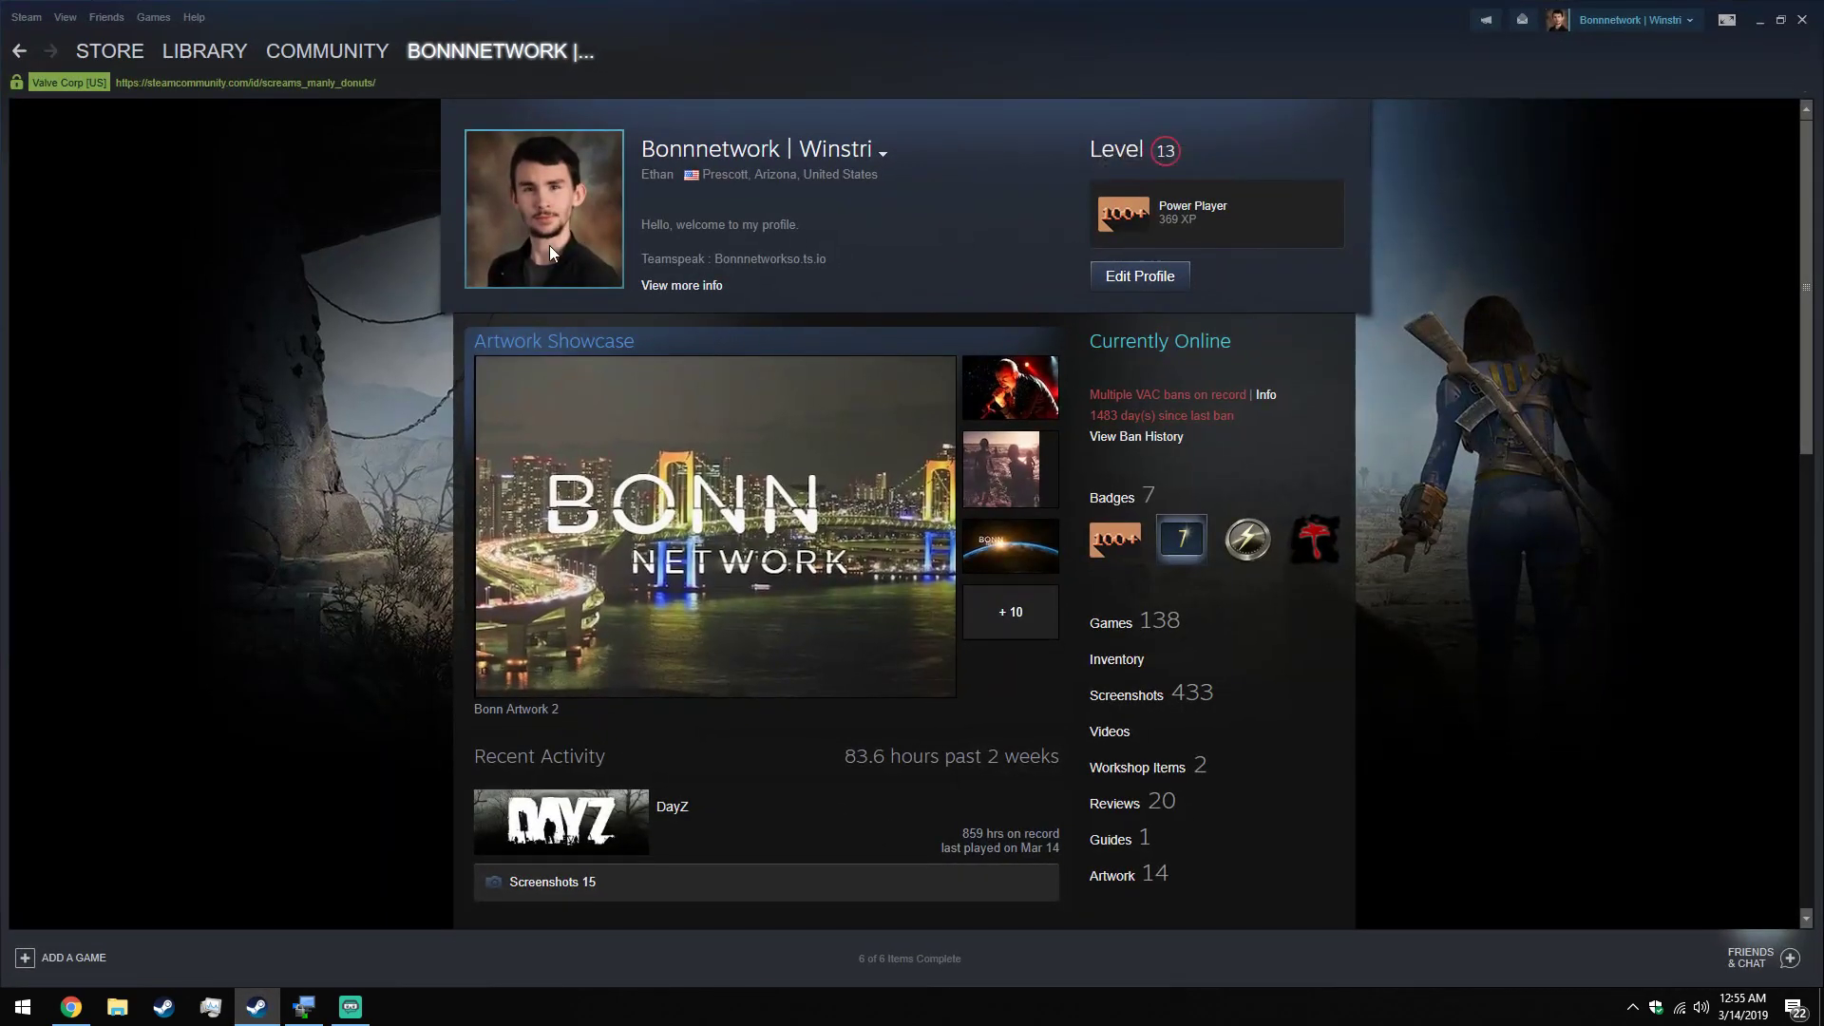
right_click(549, 245)
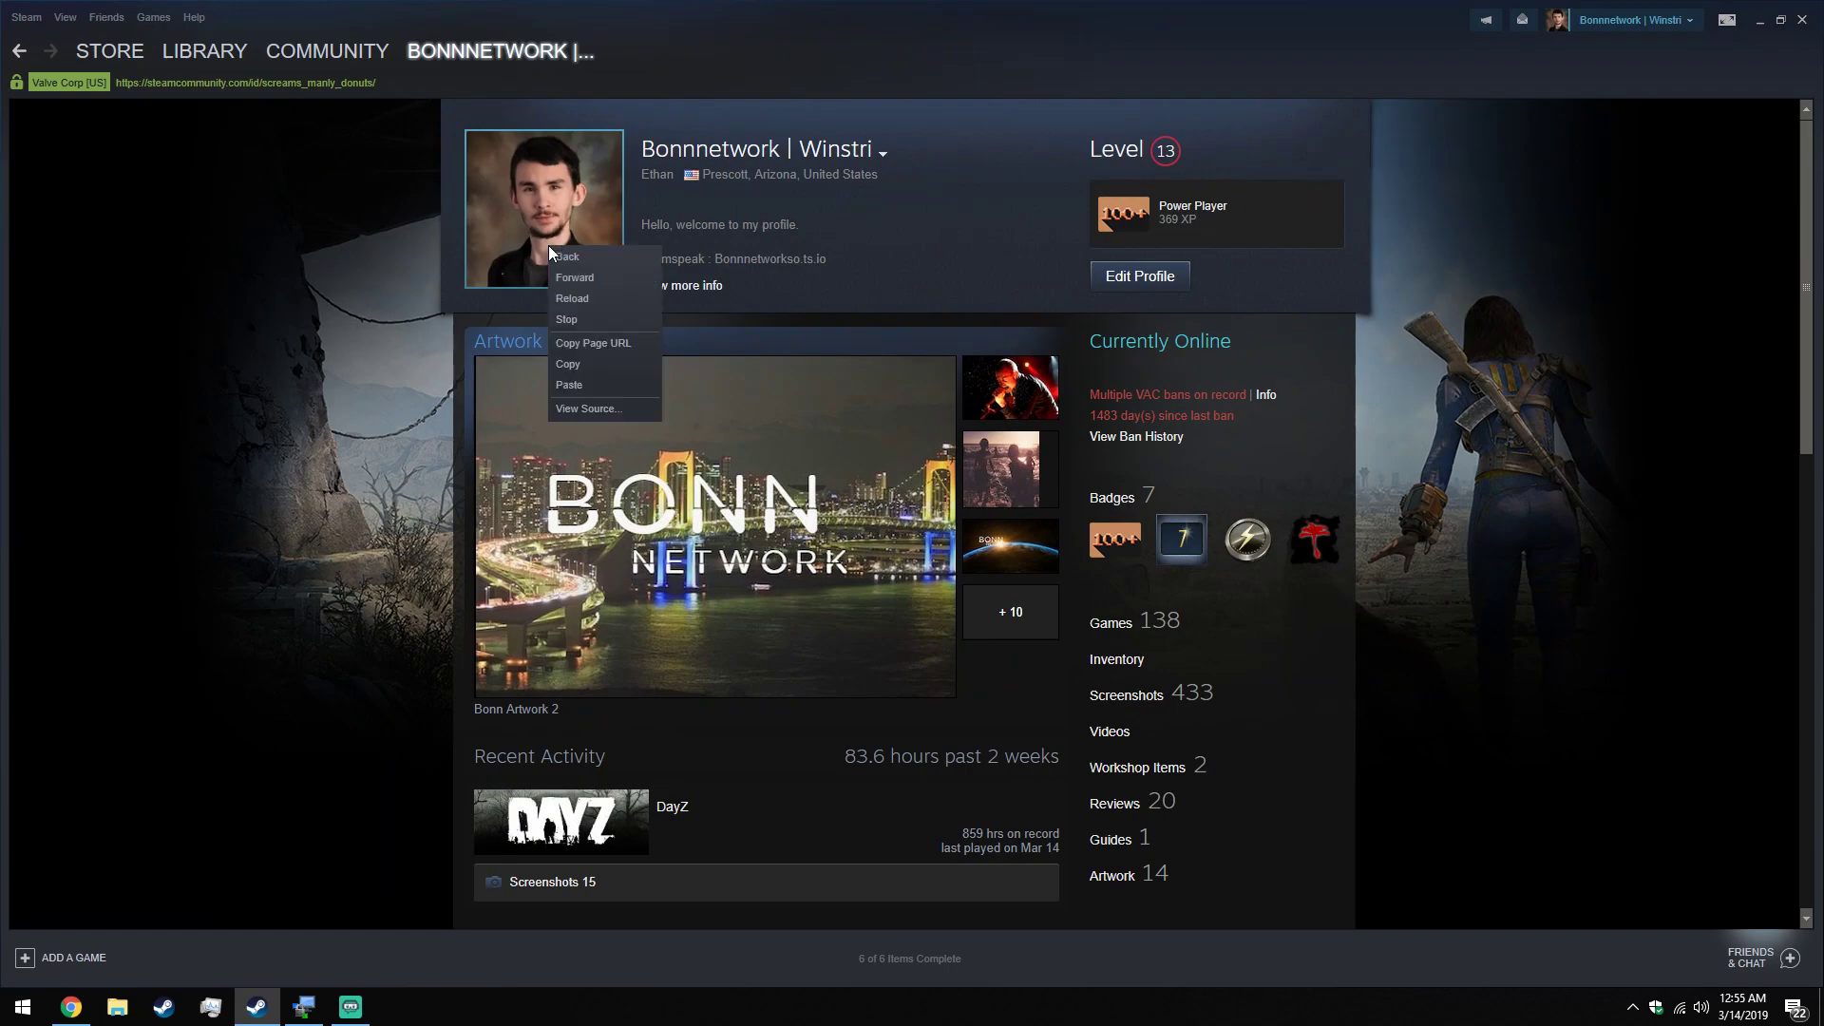
left_click(622, 344)
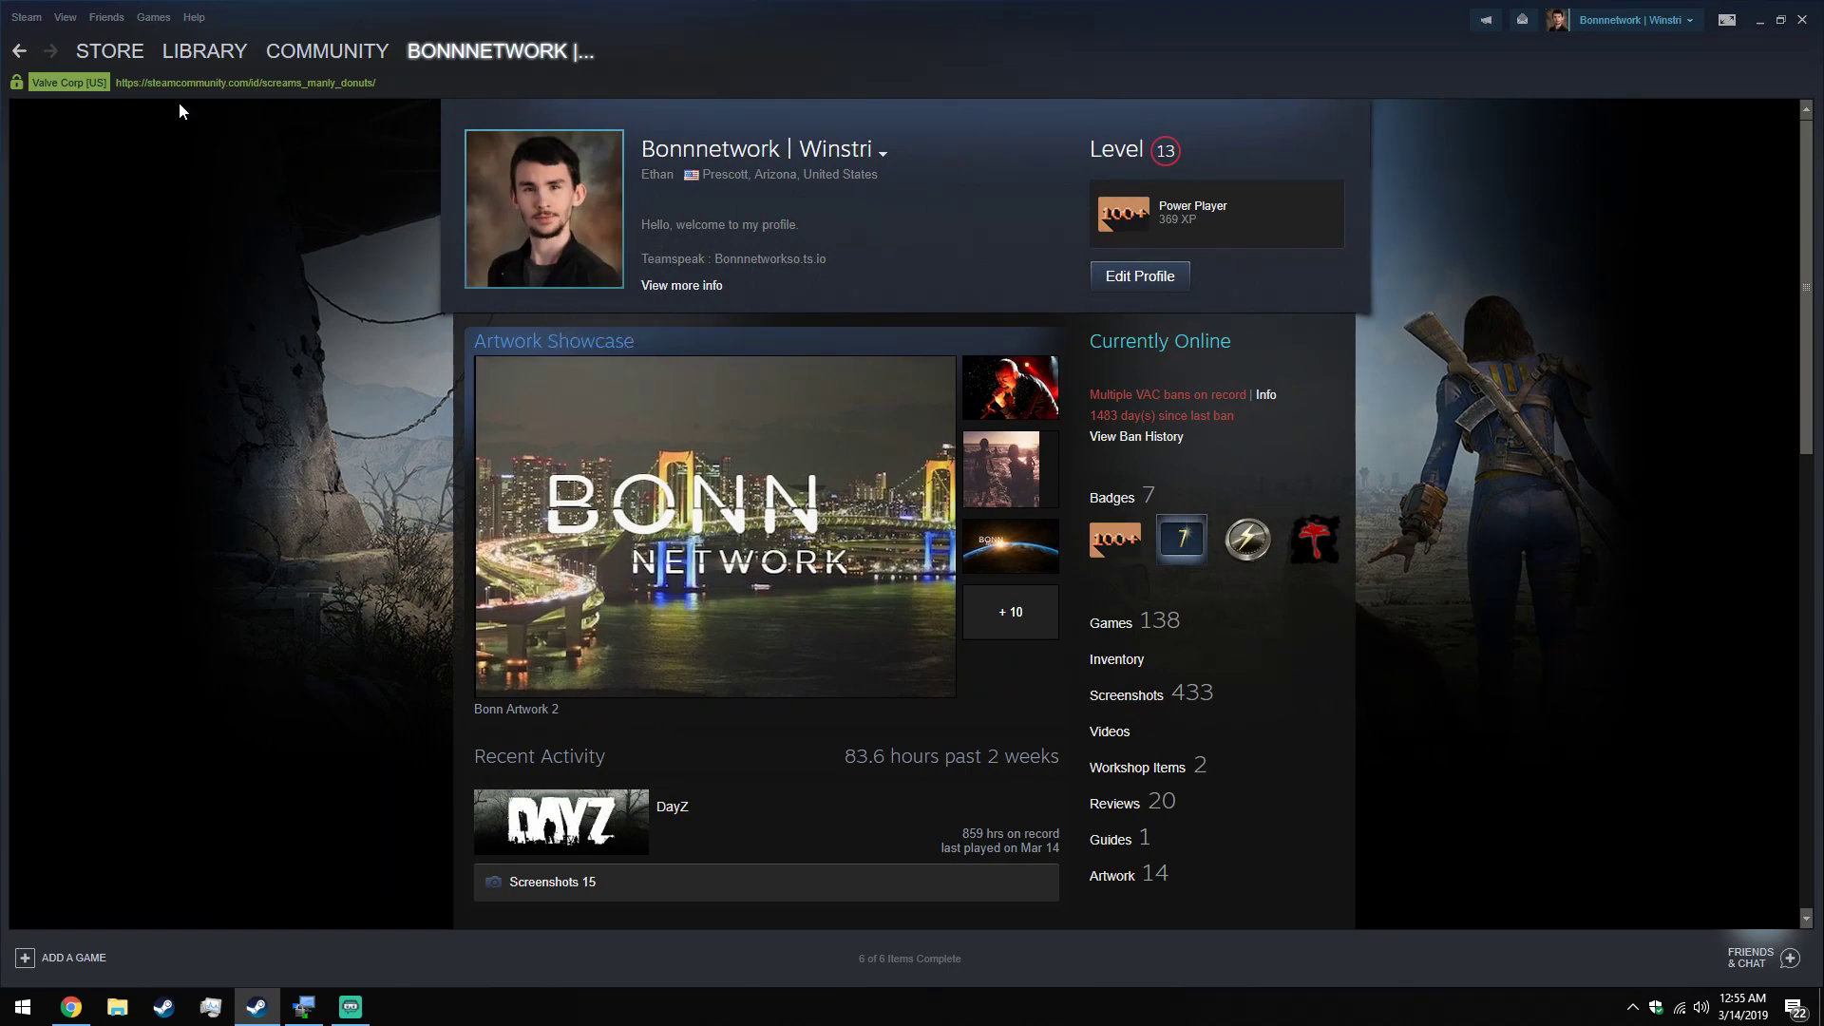
Look up the copied profile URL on the STEAMID I/O page in the browser and copy the resulting steamID64.
left_click(1760, 20)
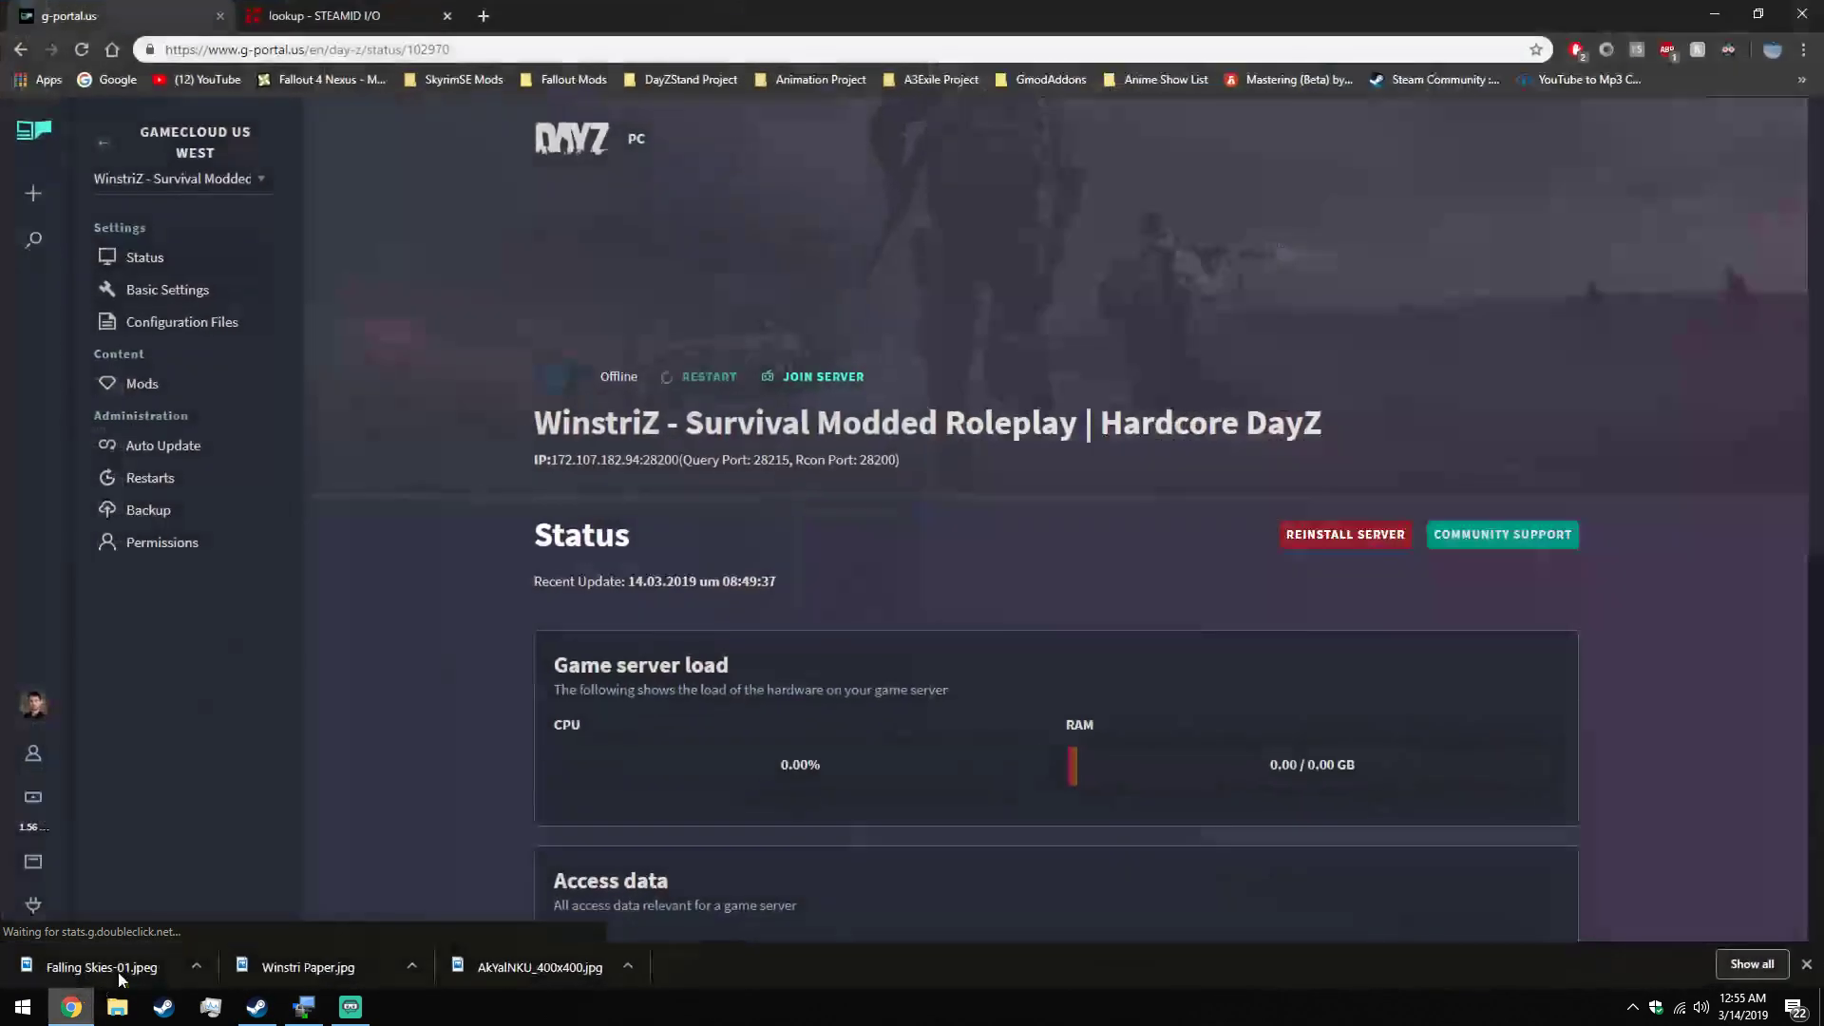
left_click(318, 16)
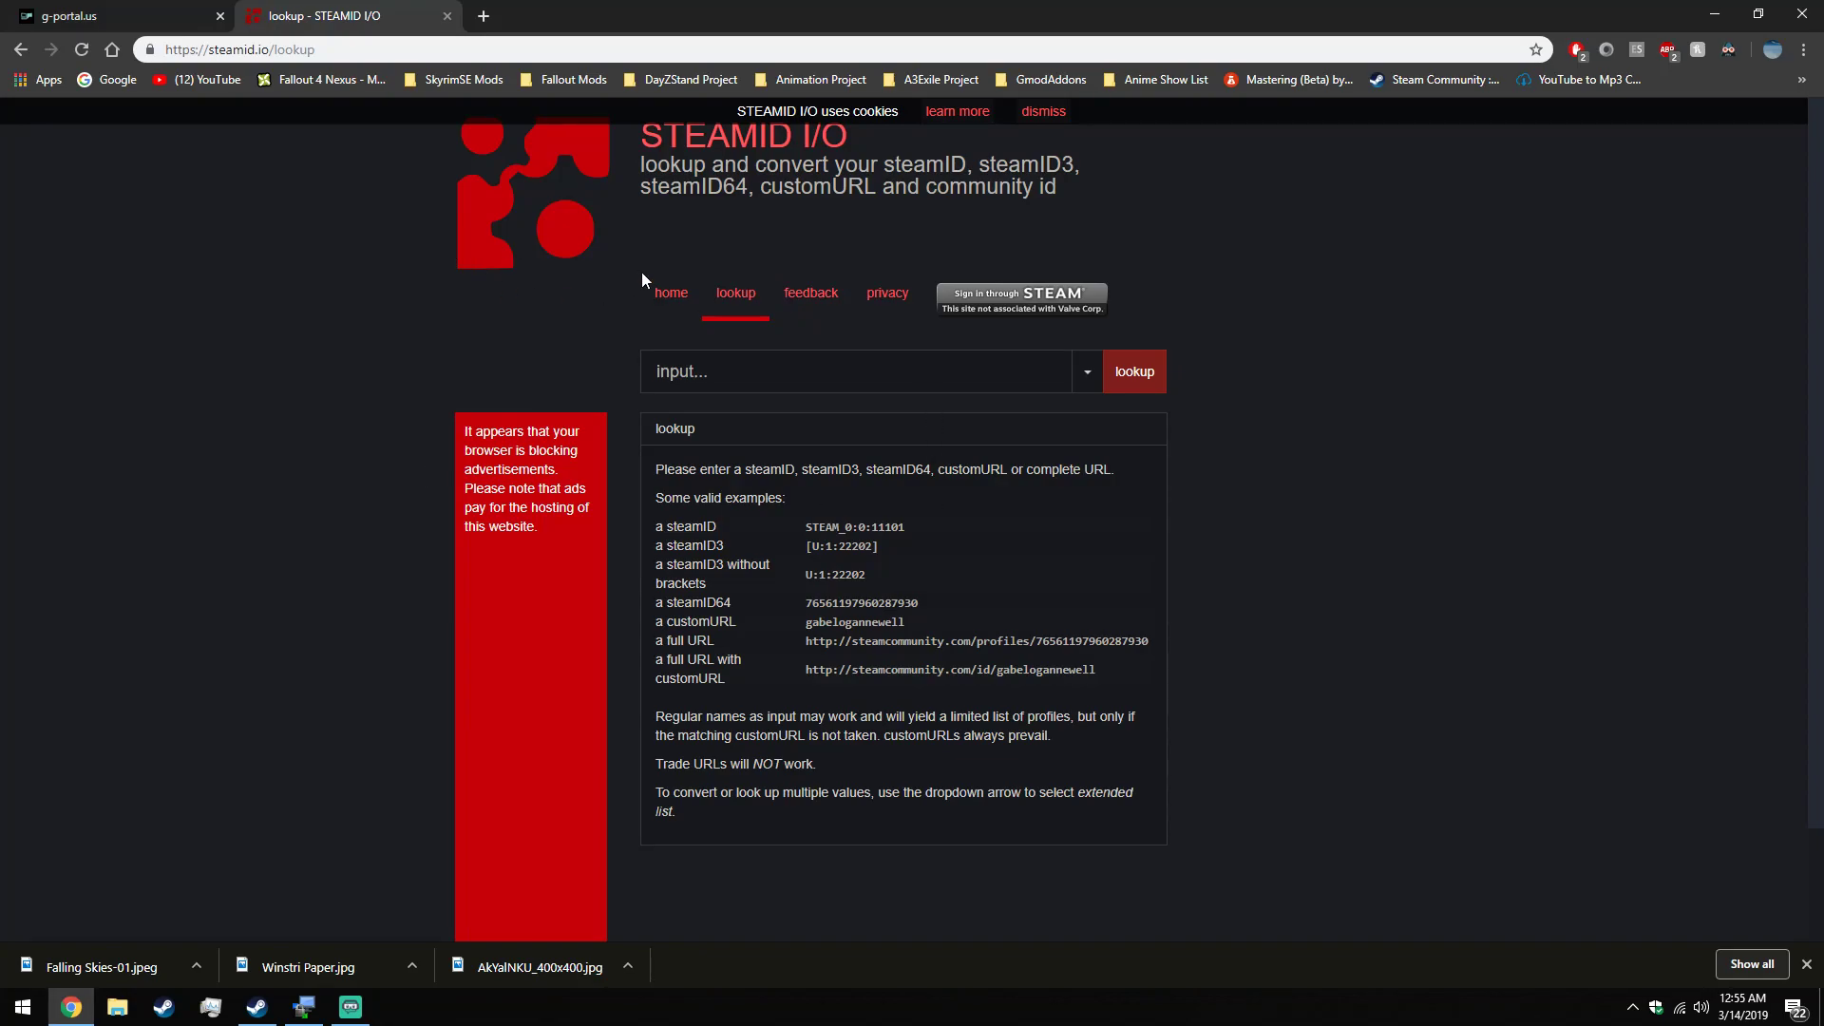
left_click(829, 368)
left_click(809, 453)
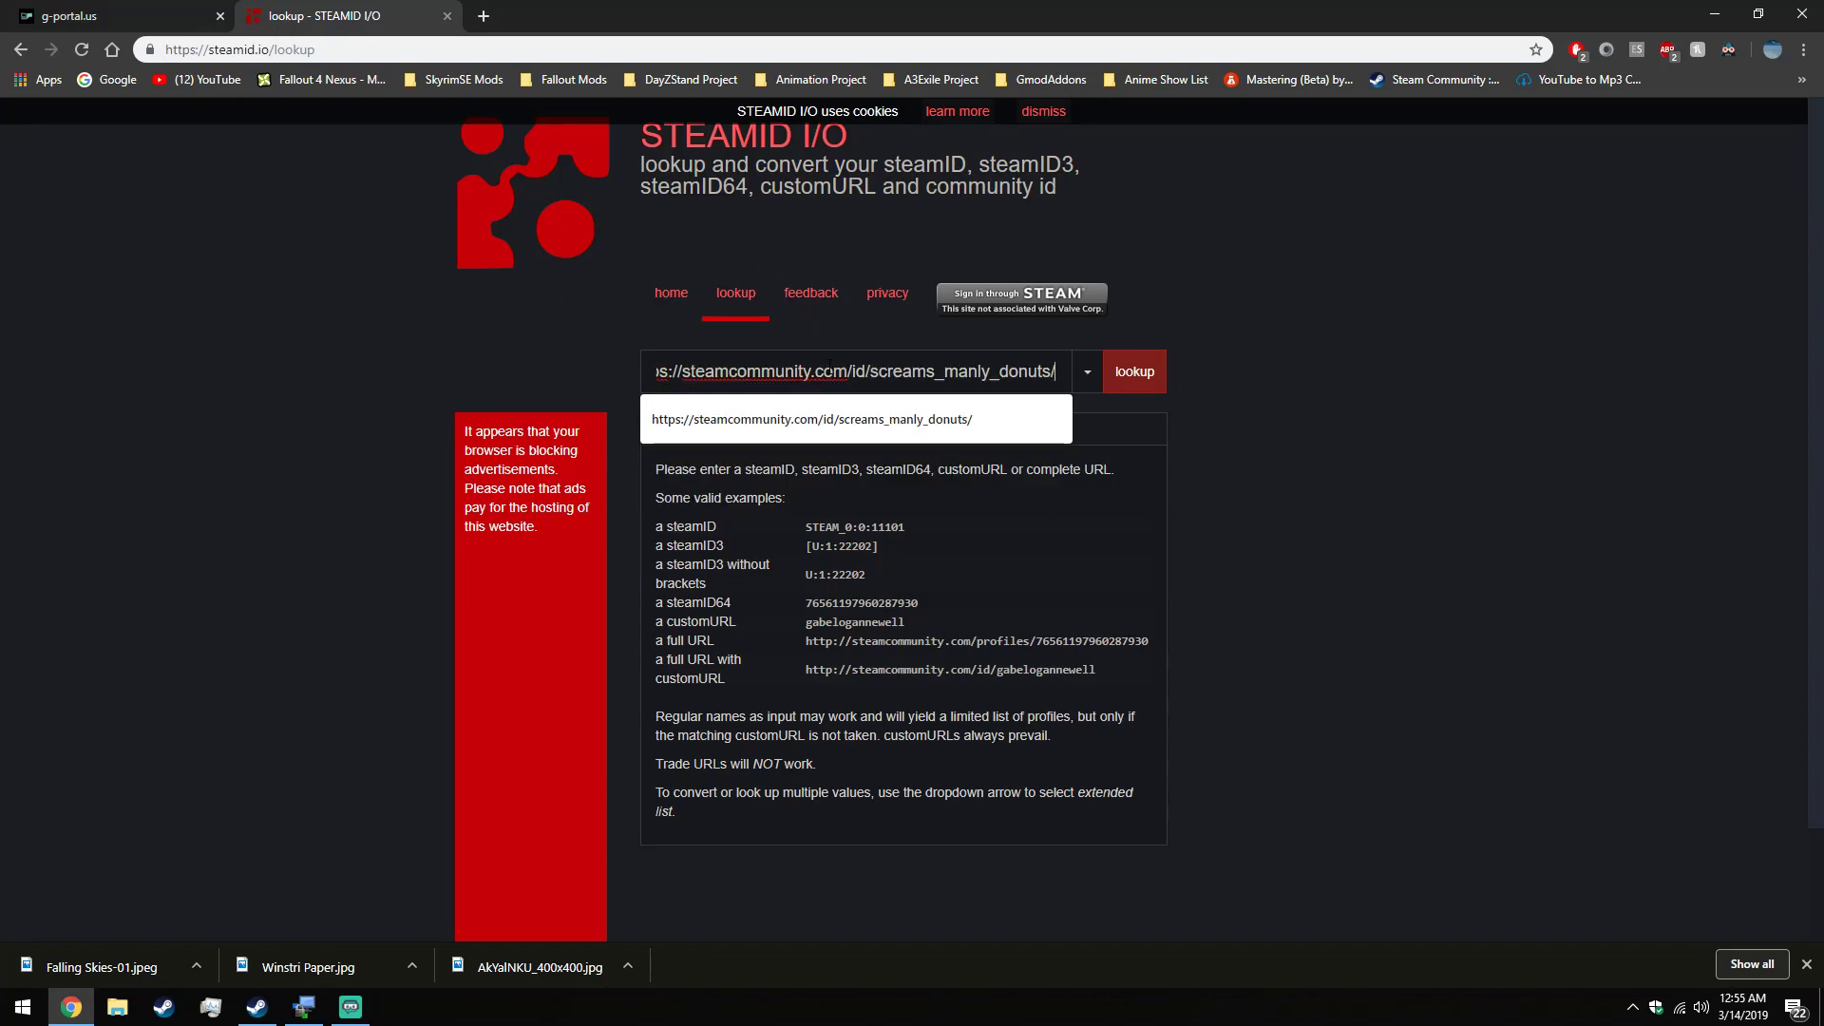
left_click(1134, 373)
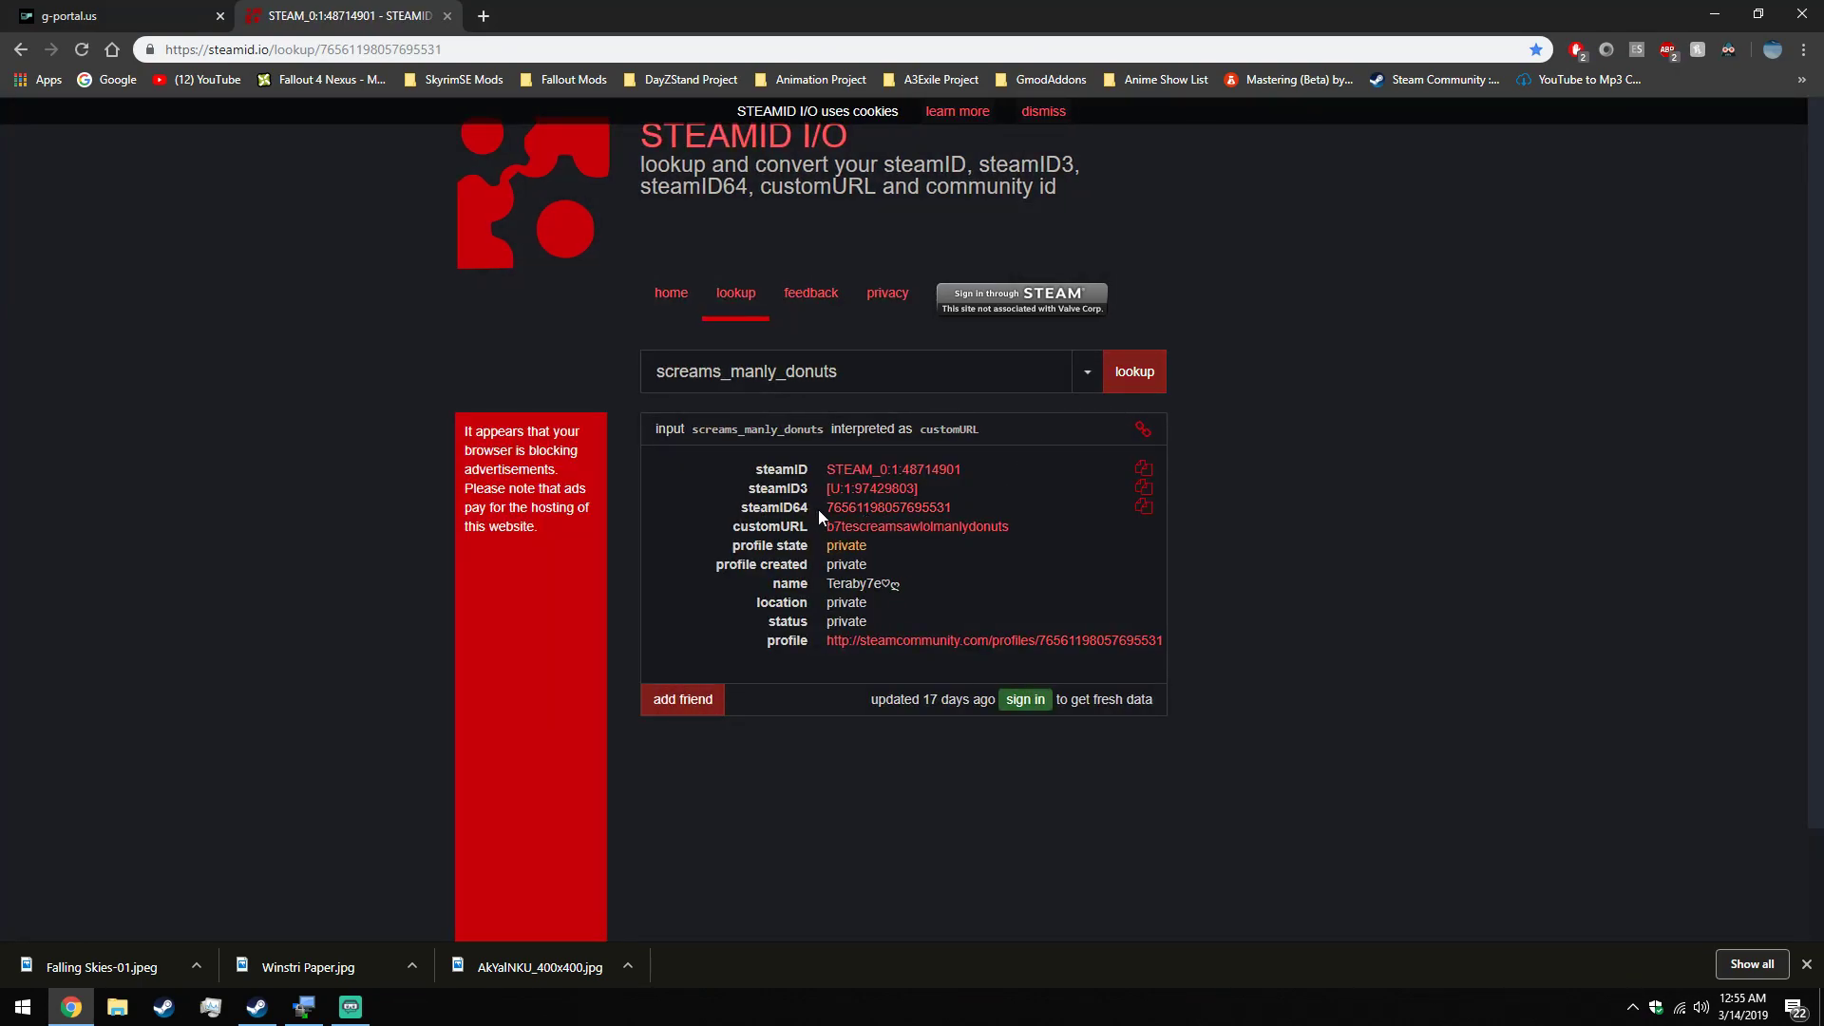
left_click(1141, 509)
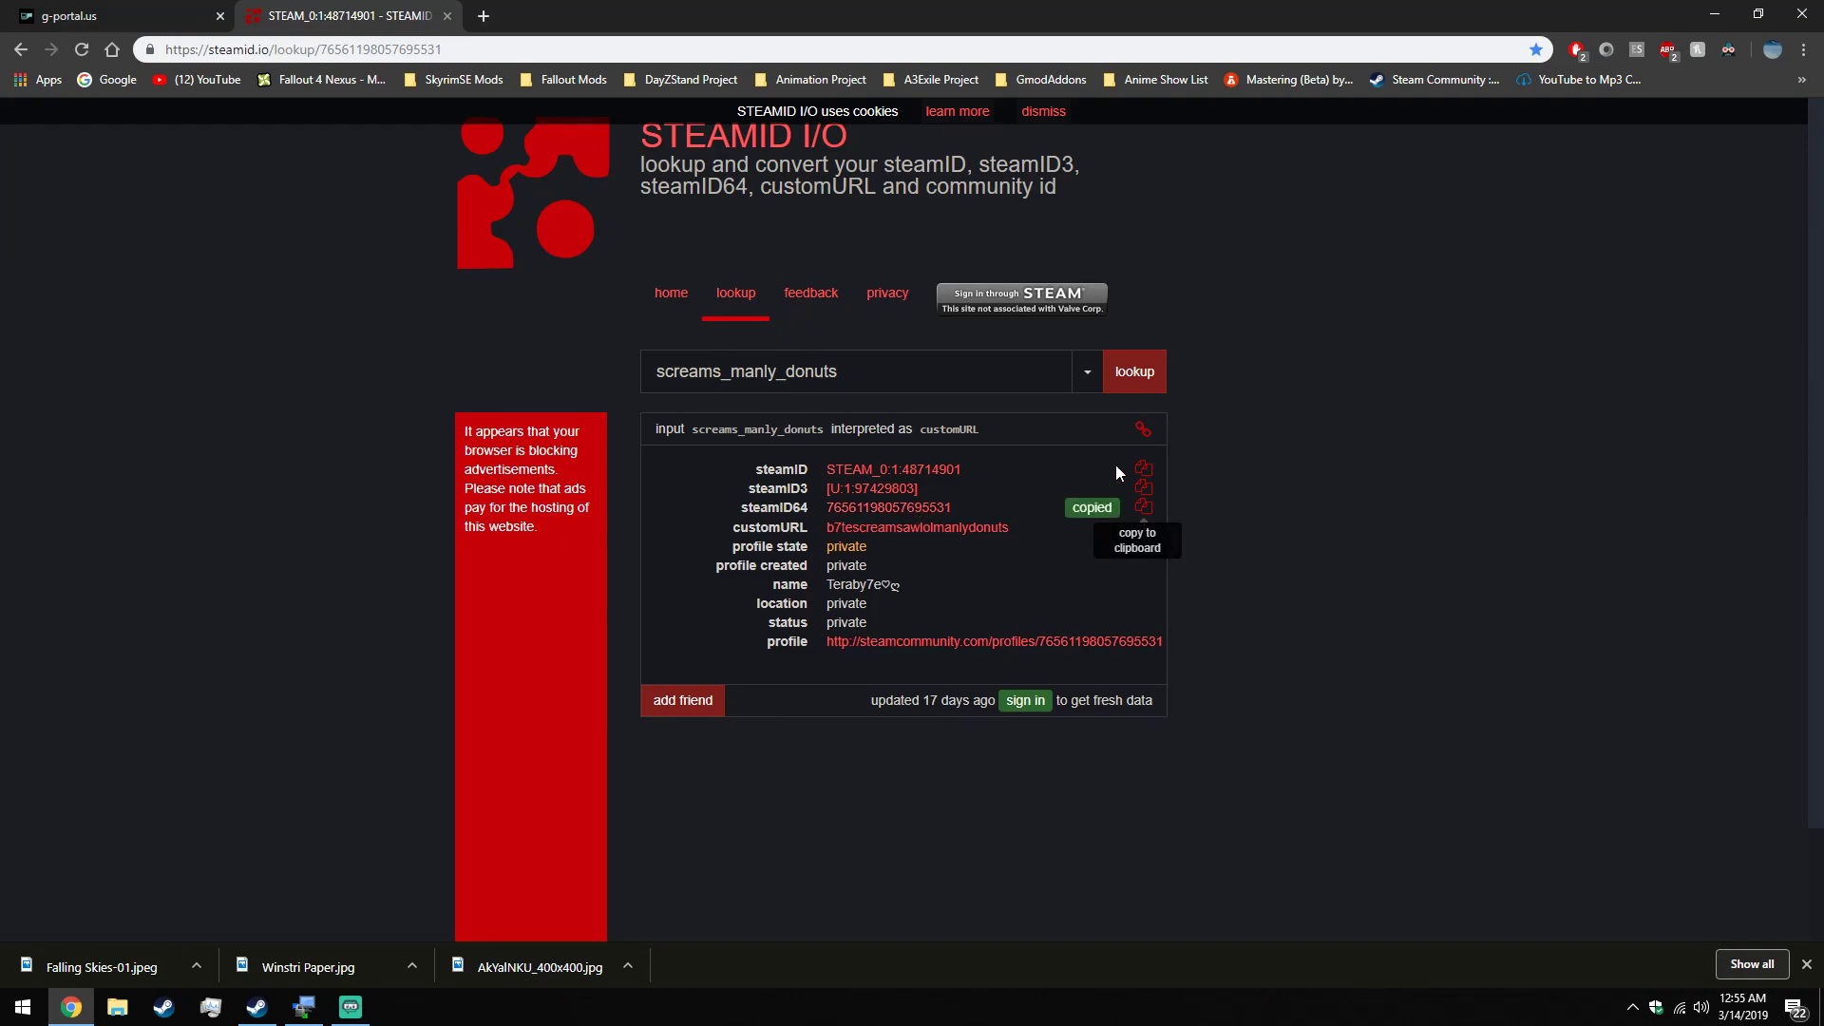
Return to WinSCP, name the new file in the Permissions folder with the copied steamID64, and open it for editing.
left_click(1713, 15)
key("ctrl+v")
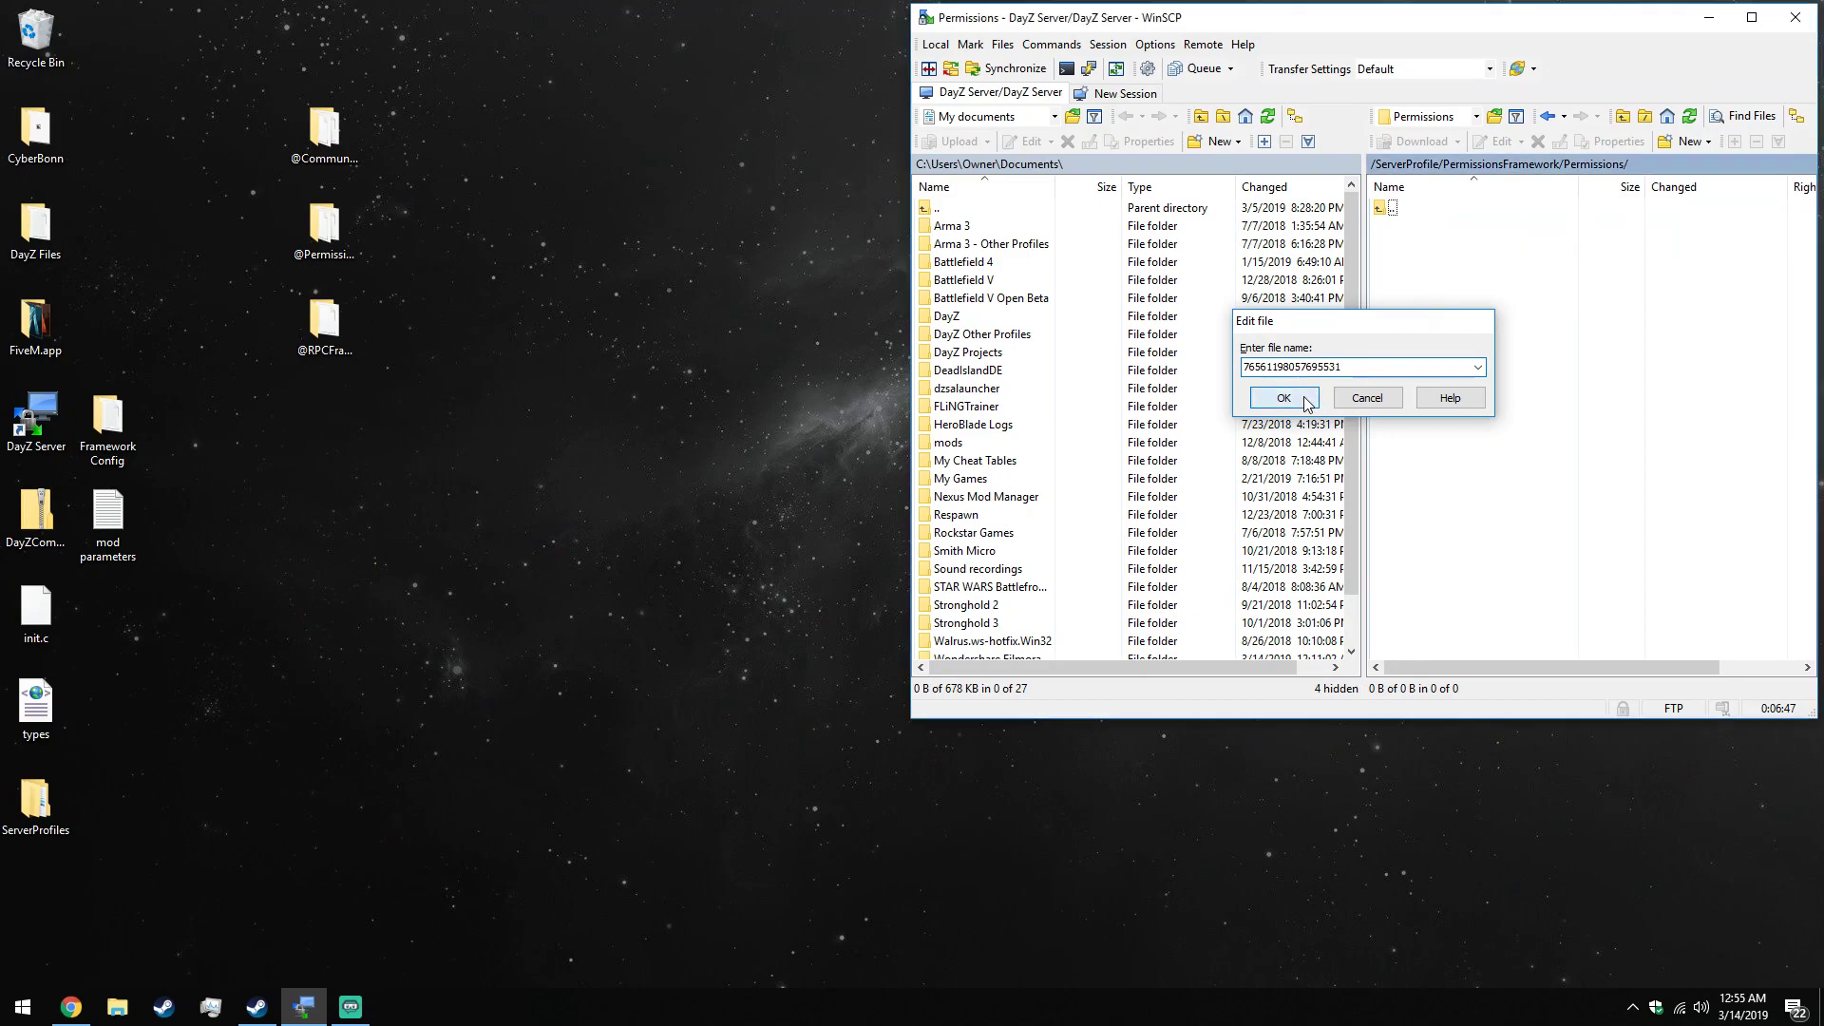
left_click(1306, 397)
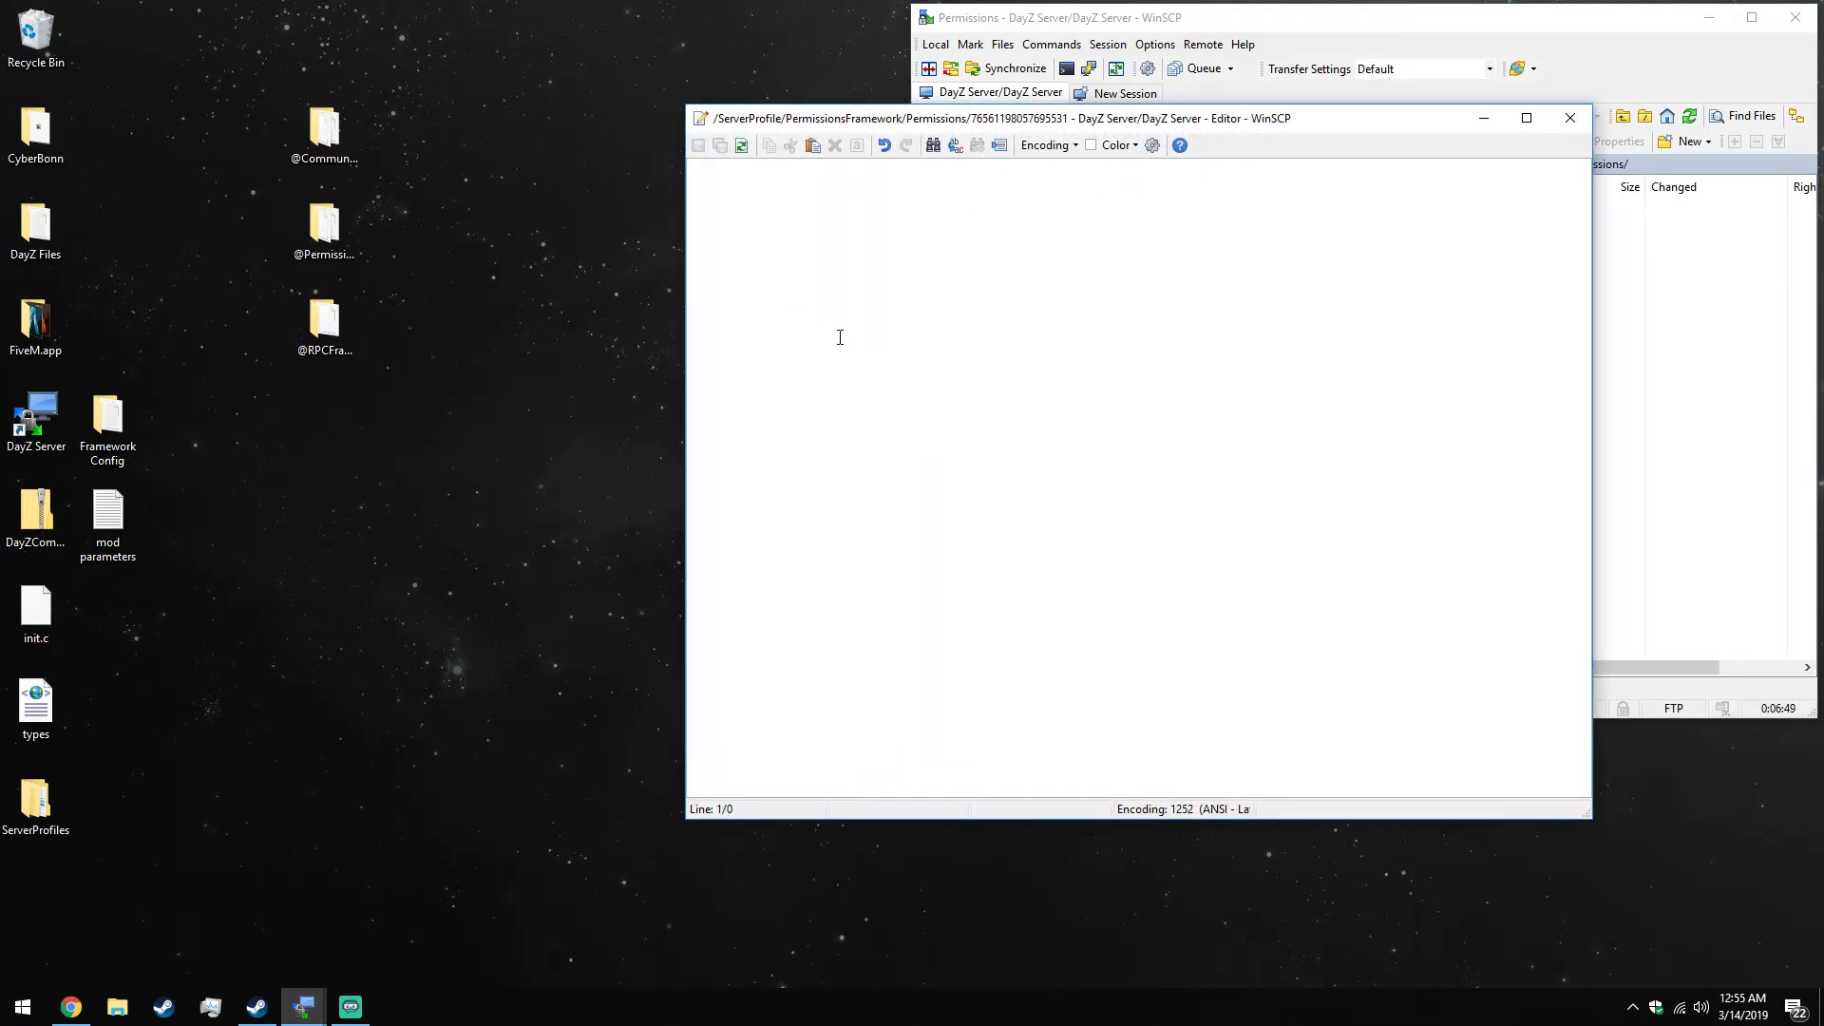
Check the mod's server installation instructions in Steam, and select all the permission lines of Admin text in the desktop's Framework Config folder.
left_click(258, 1009)
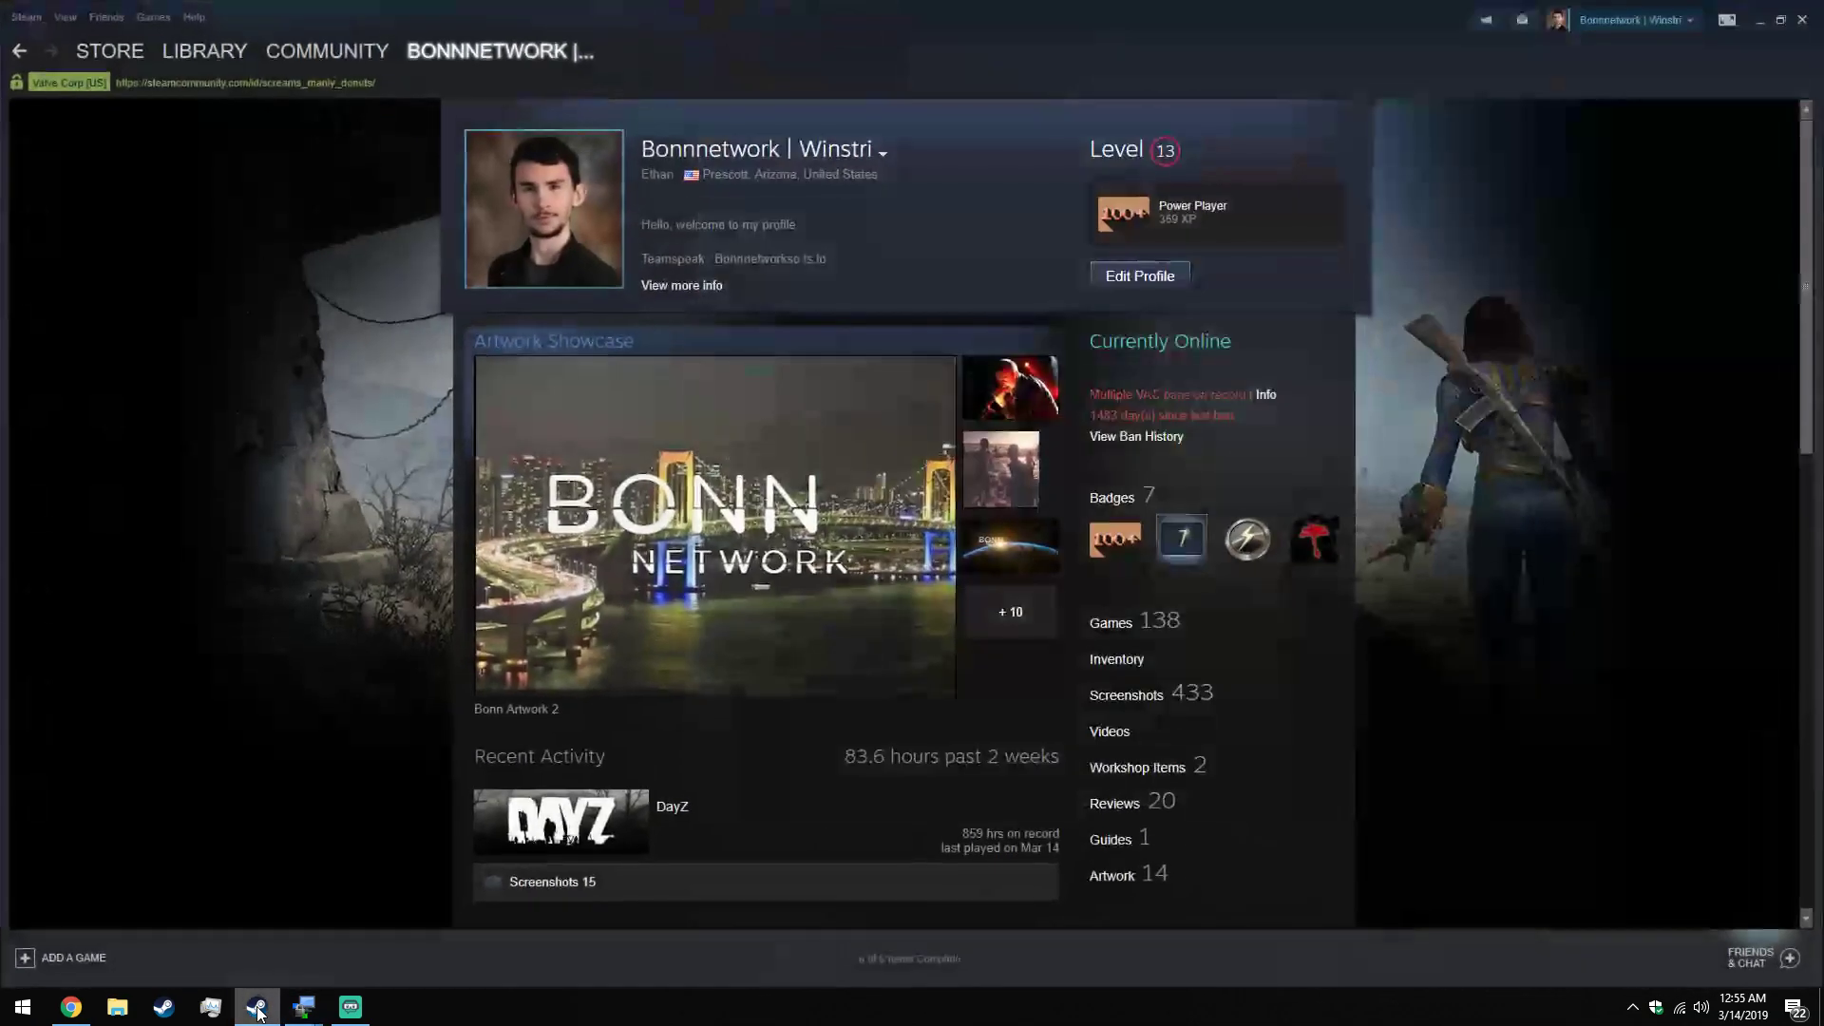
left_click(20, 52)
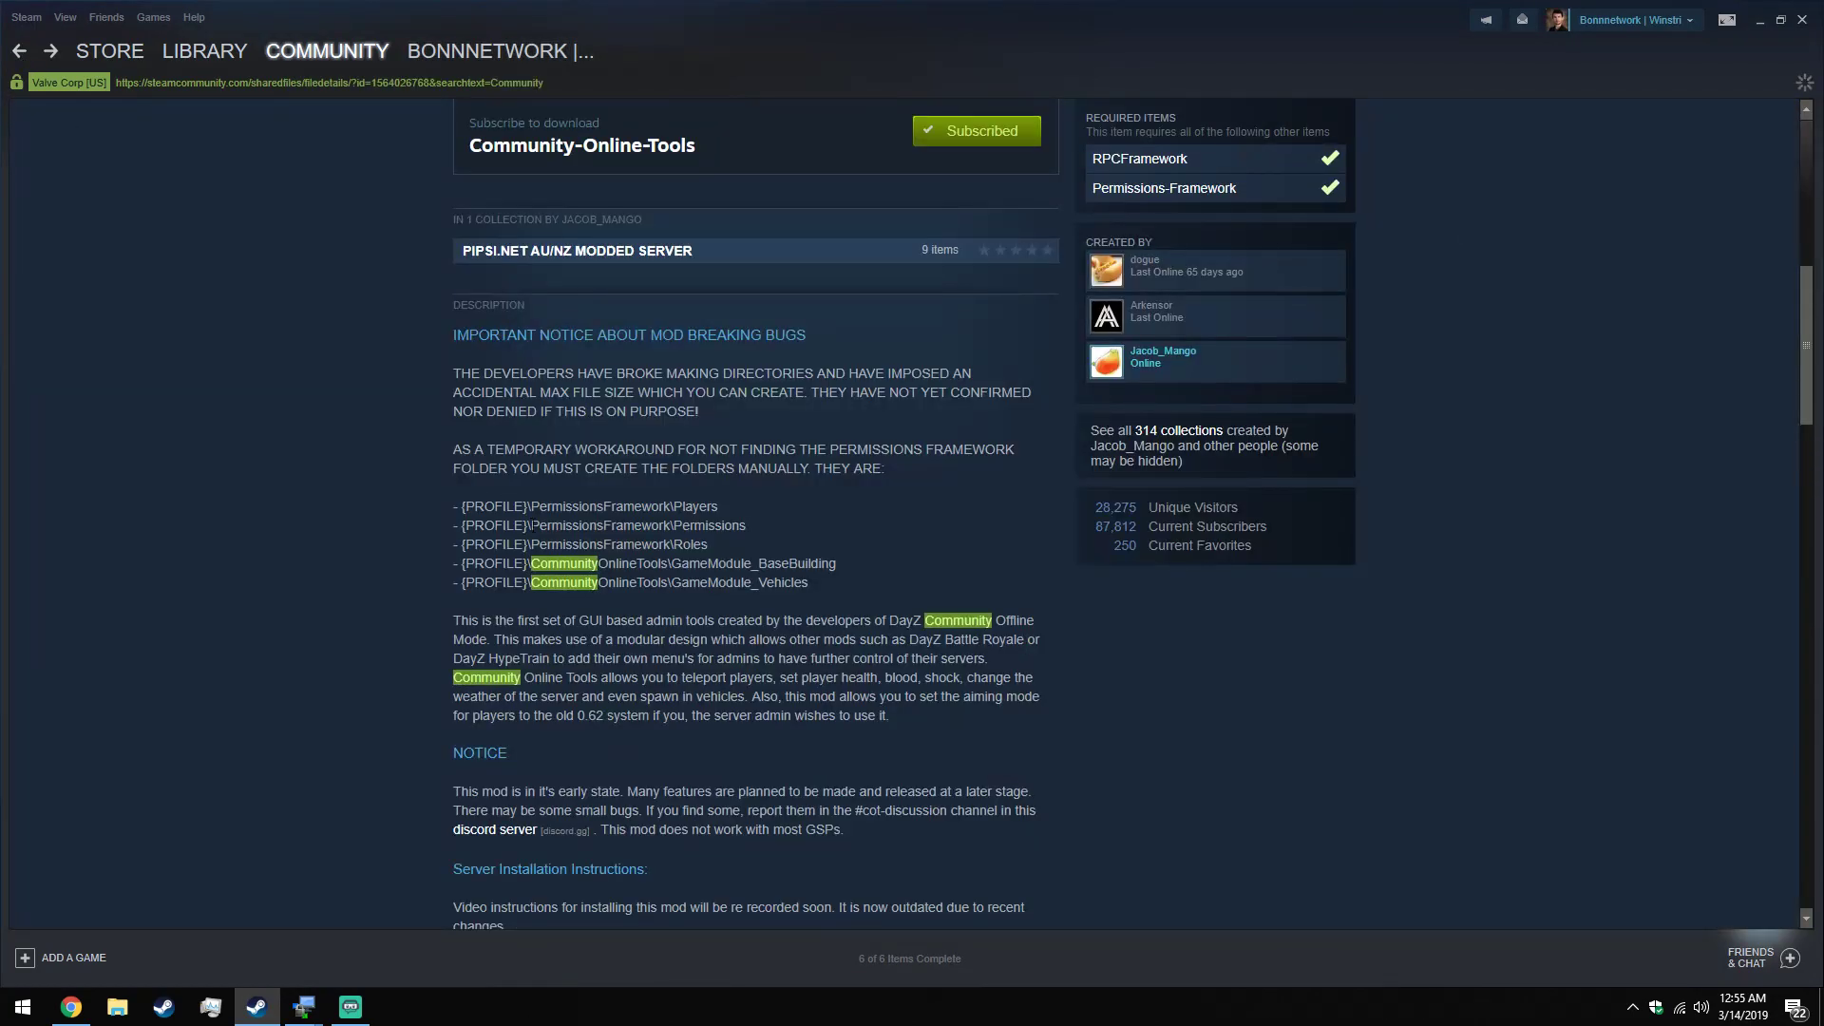
scroll(506, 333, "down", 7)
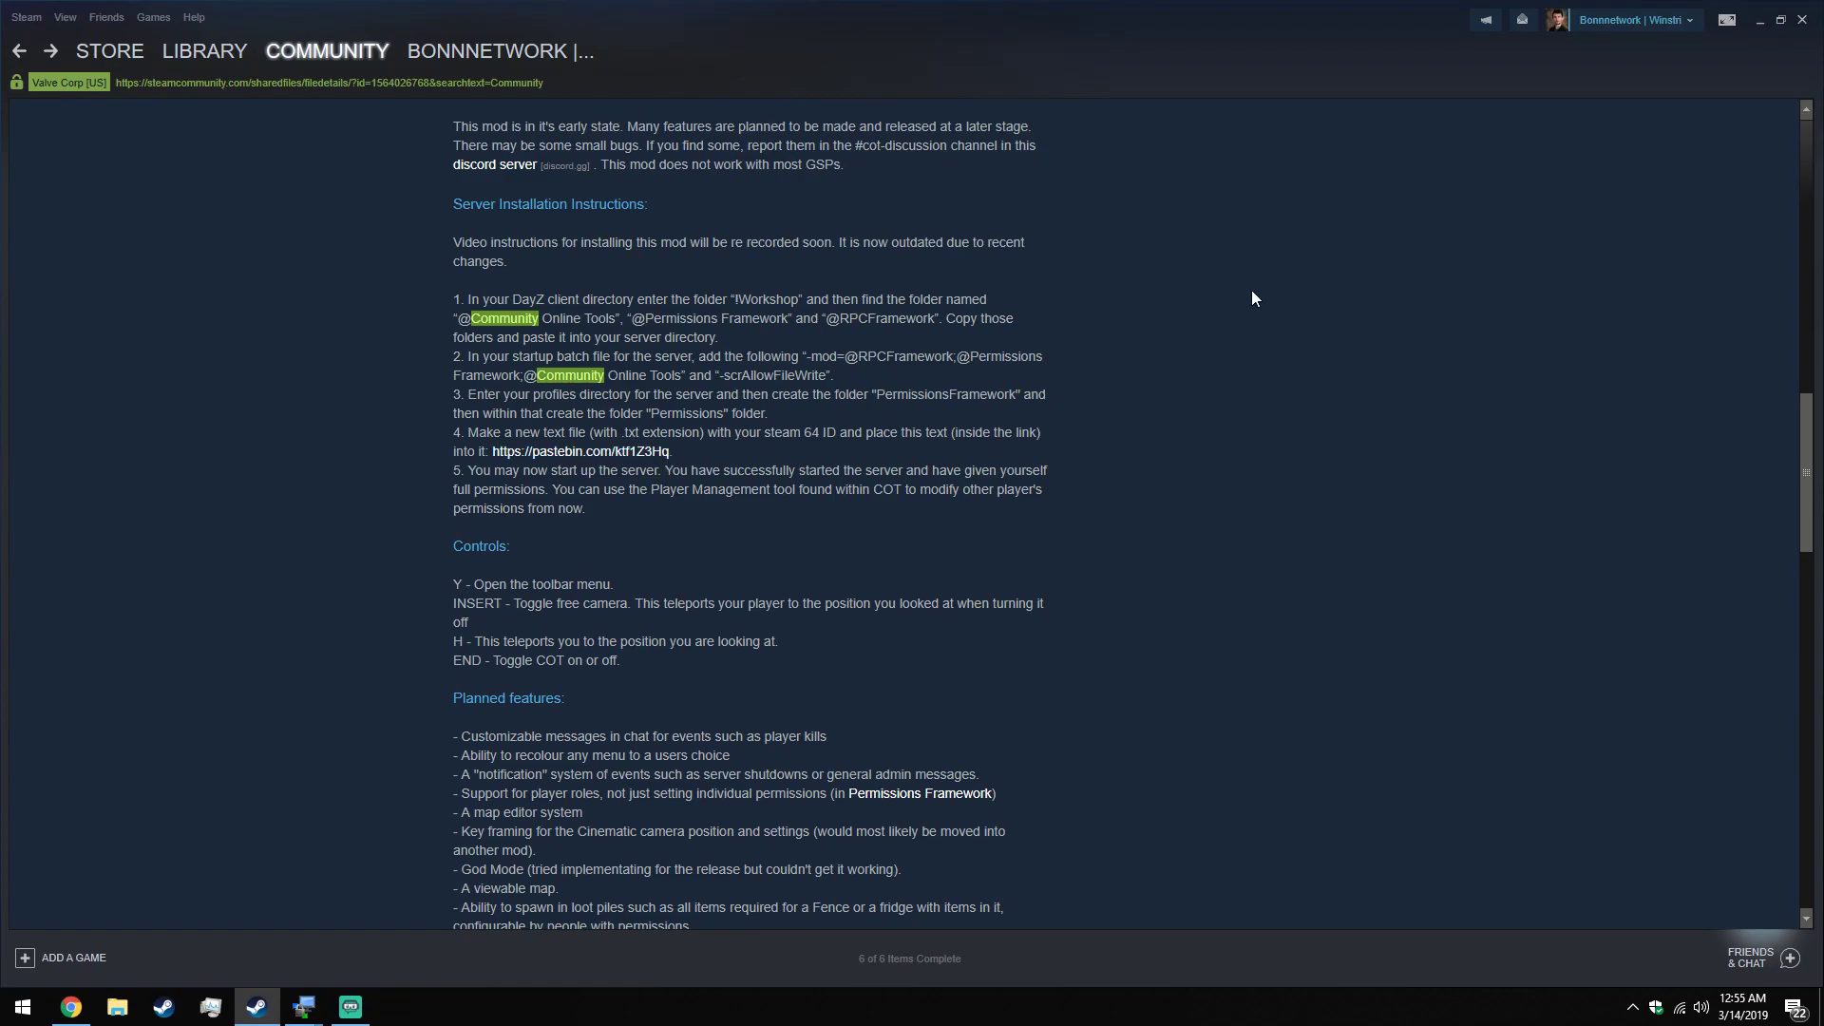
left_click(1762, 19)
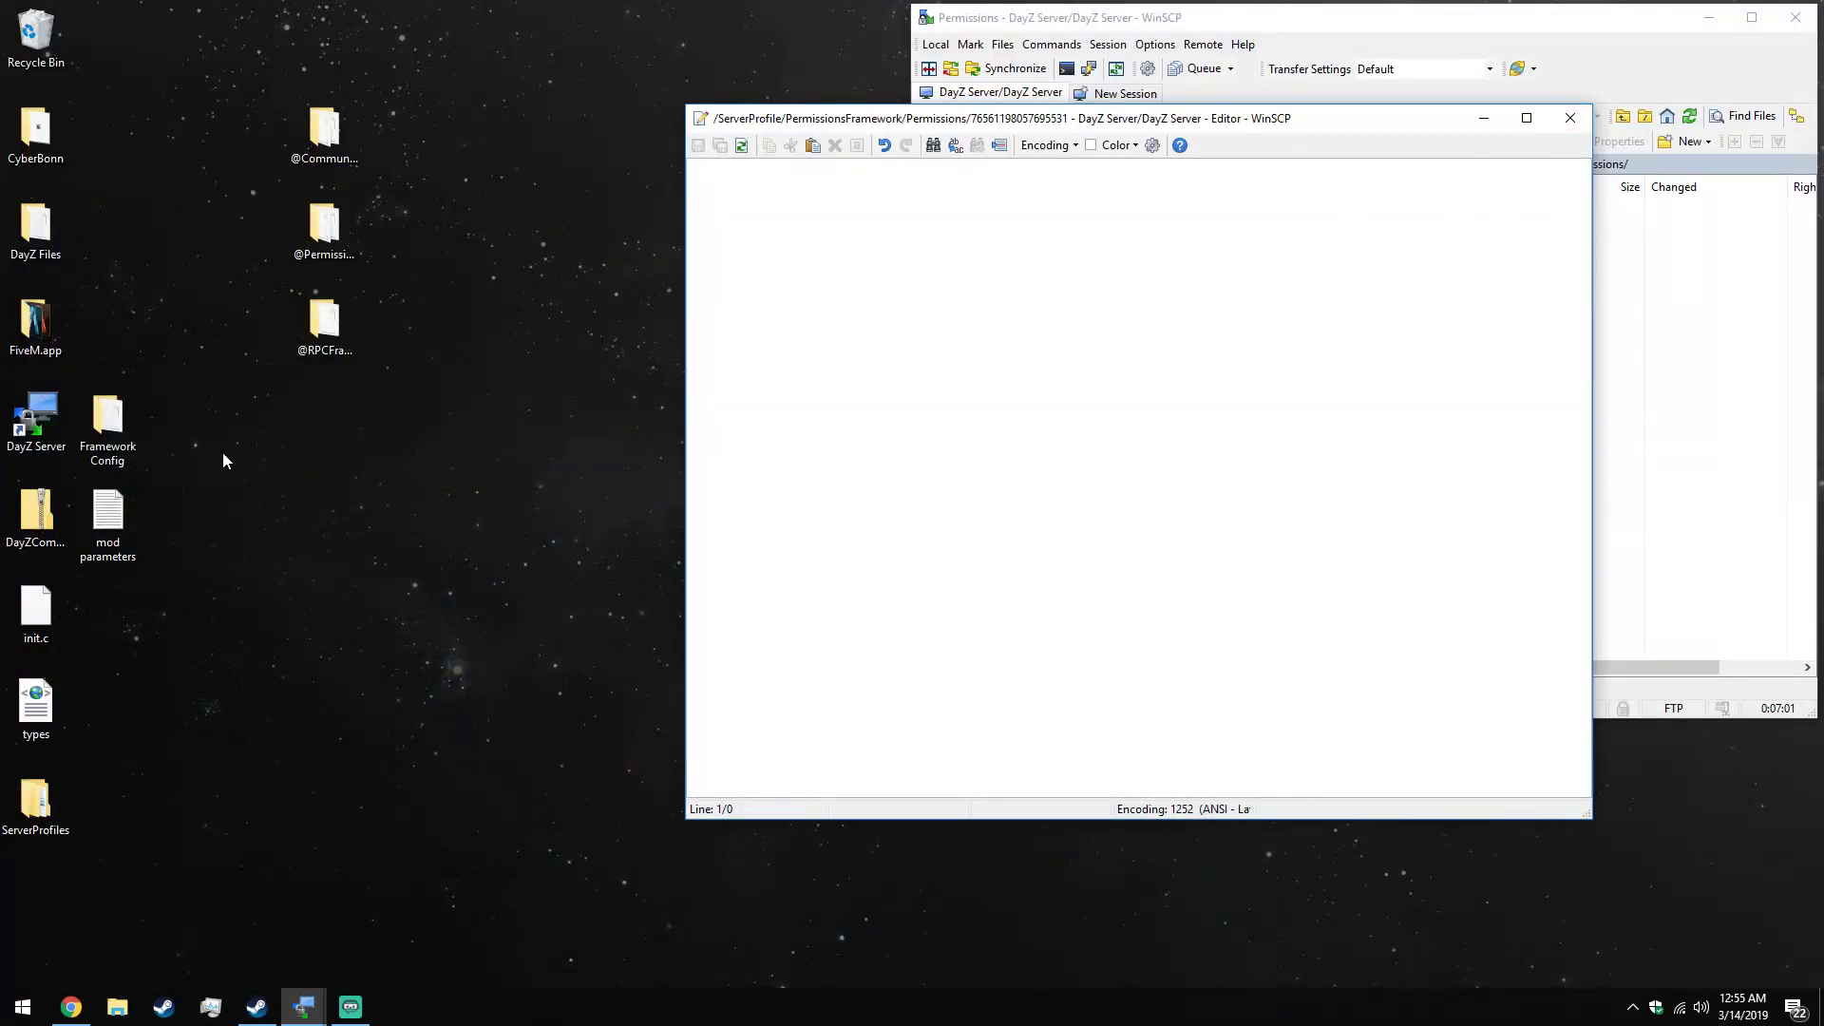
double_click(108, 427)
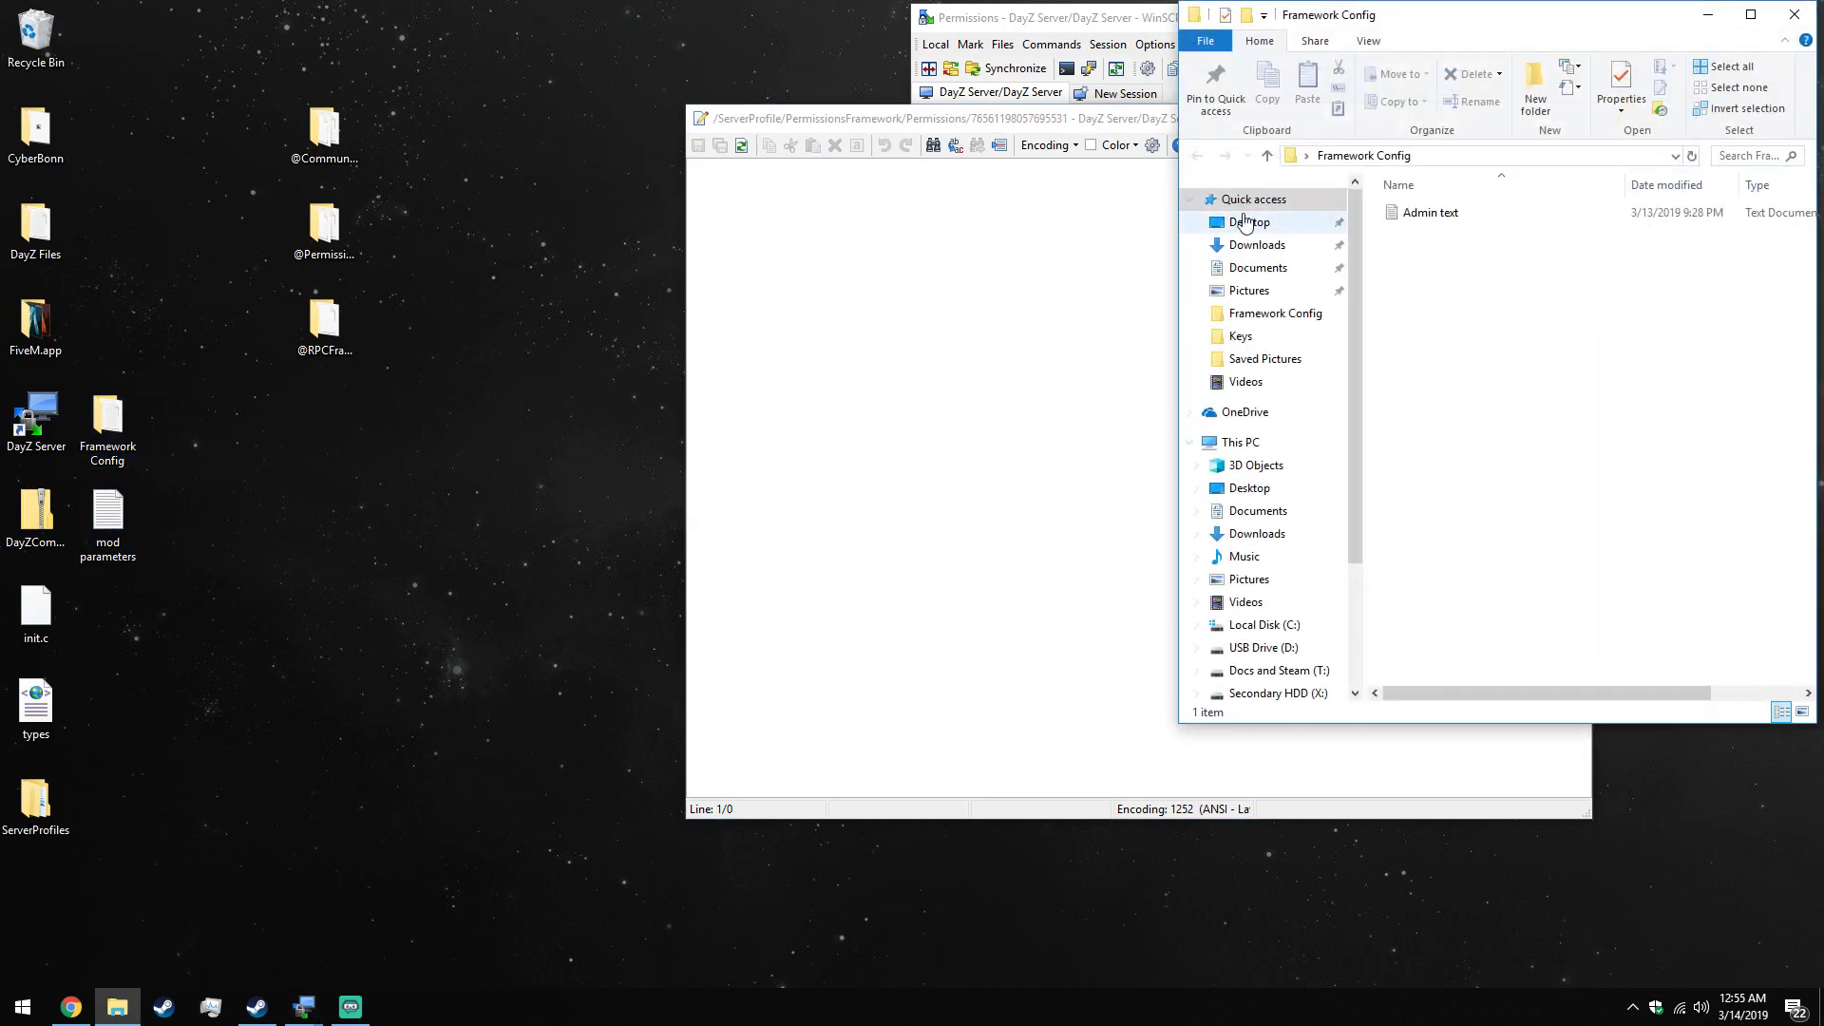
double_click(1409, 217)
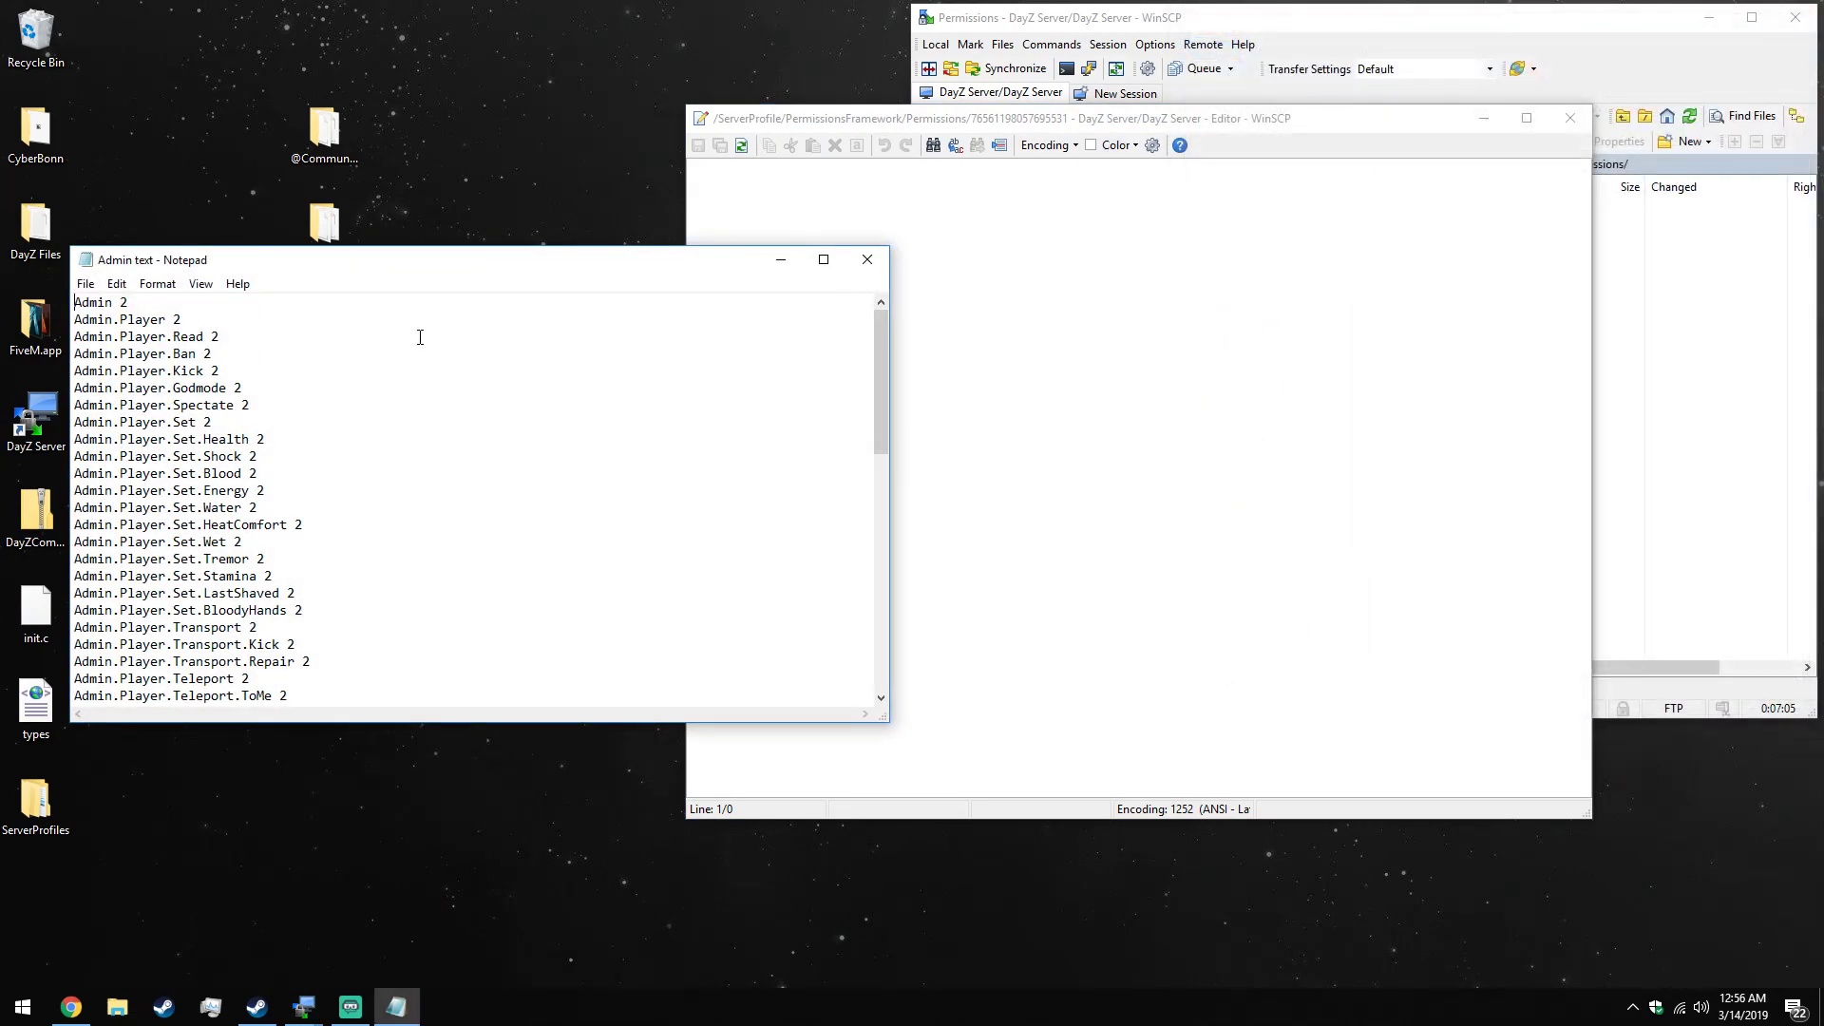
right_click(207, 352)
left_click(307, 482)
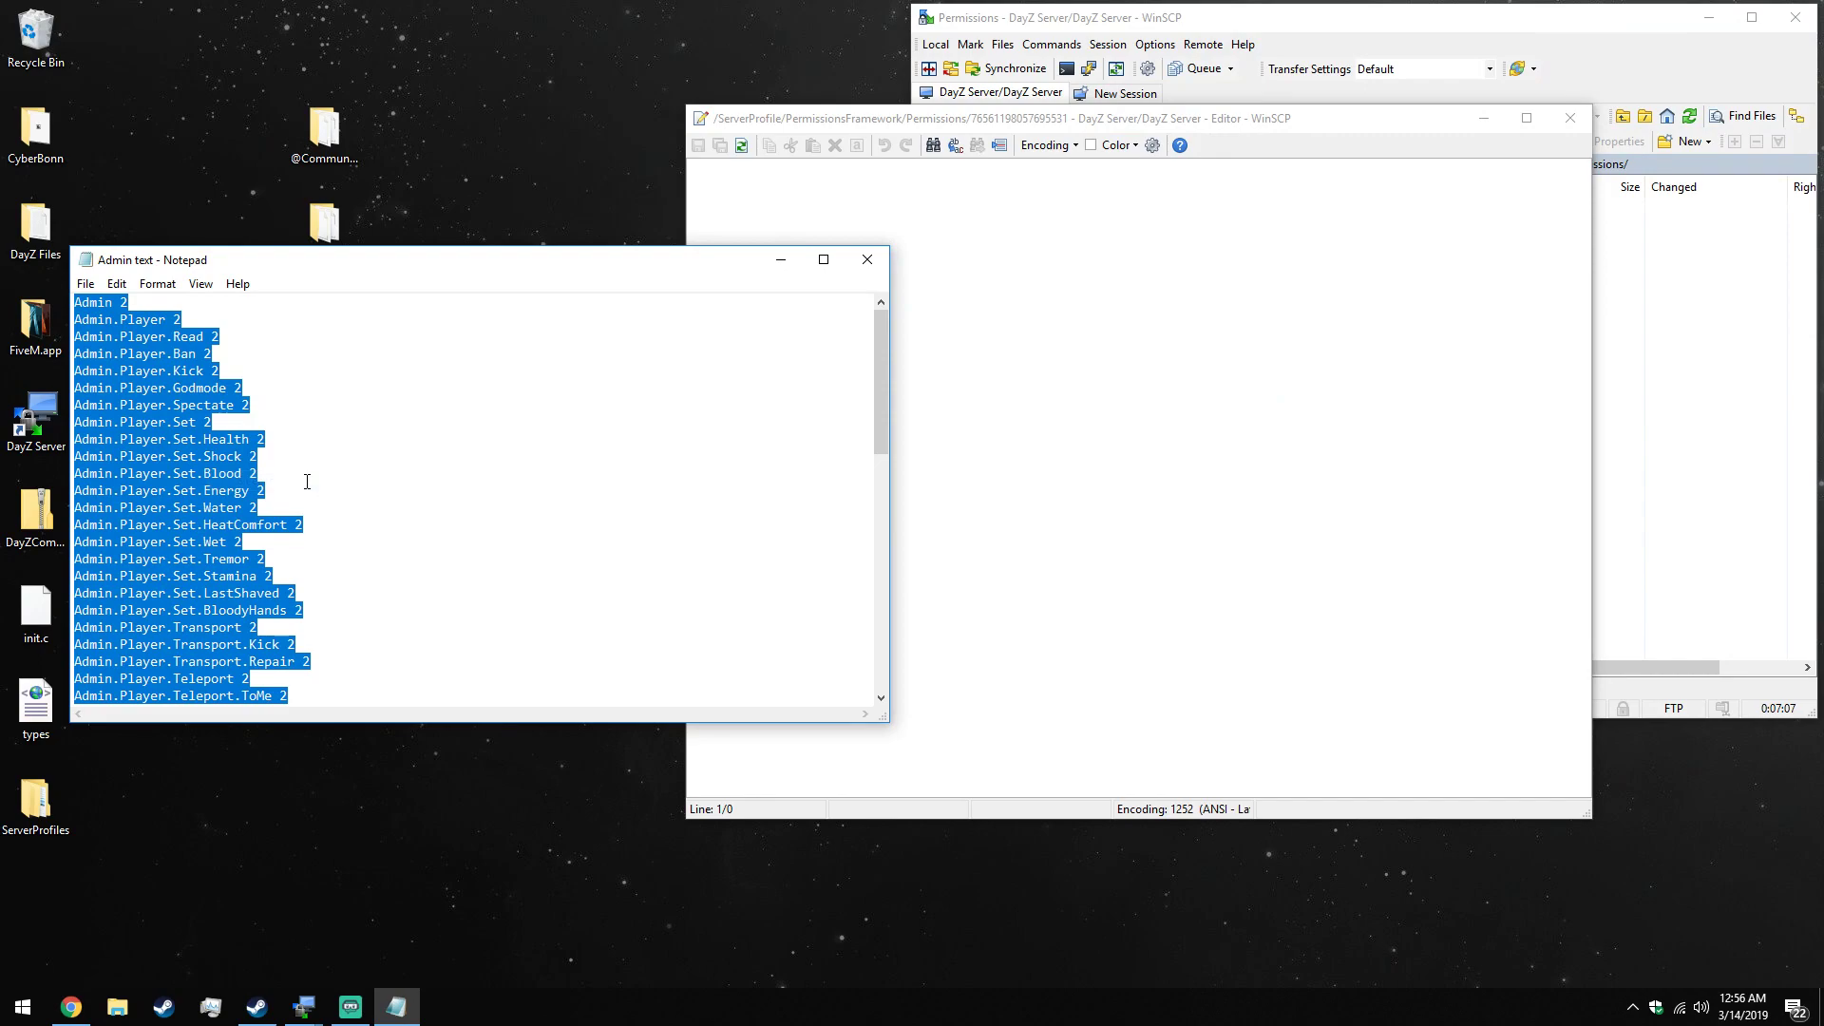
Paste the admin permission lines into the steamID64 file, save it to the server, and close both text windows.
left_click(941, 212)
key("ctrl+v")
left_click(558, 269)
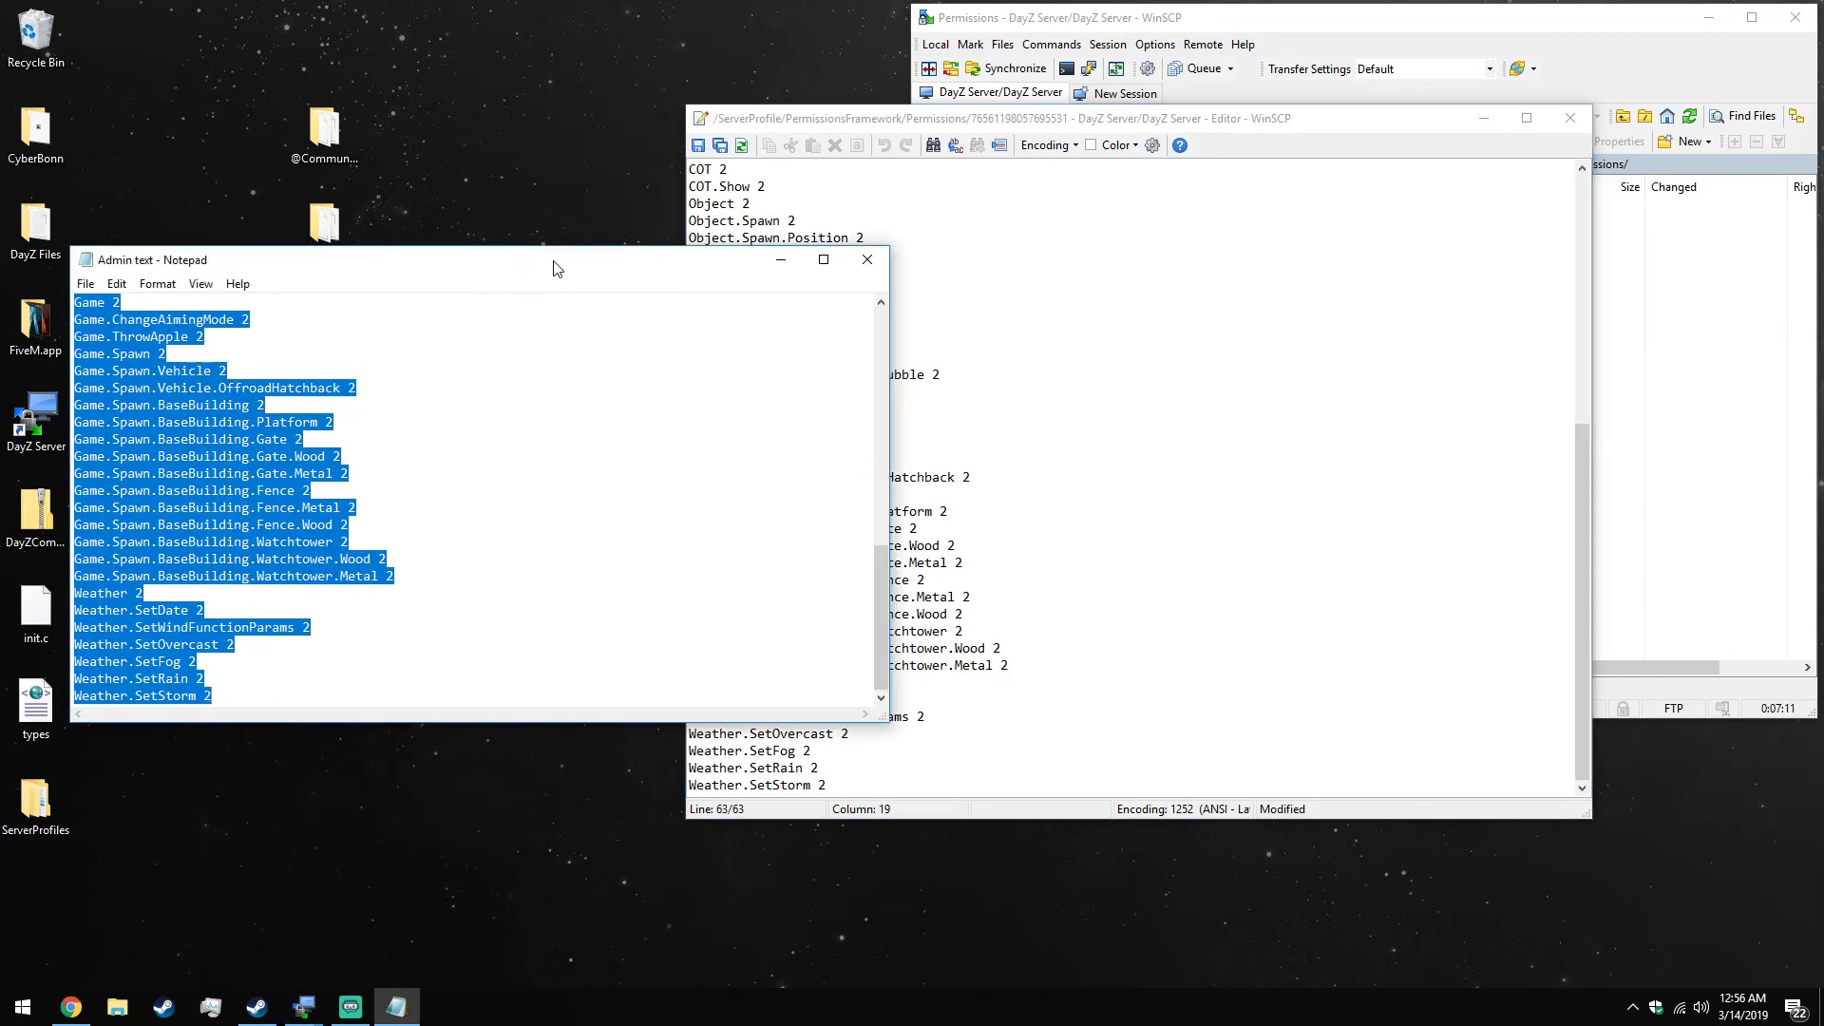
left_click(868, 260)
left_click(699, 147)
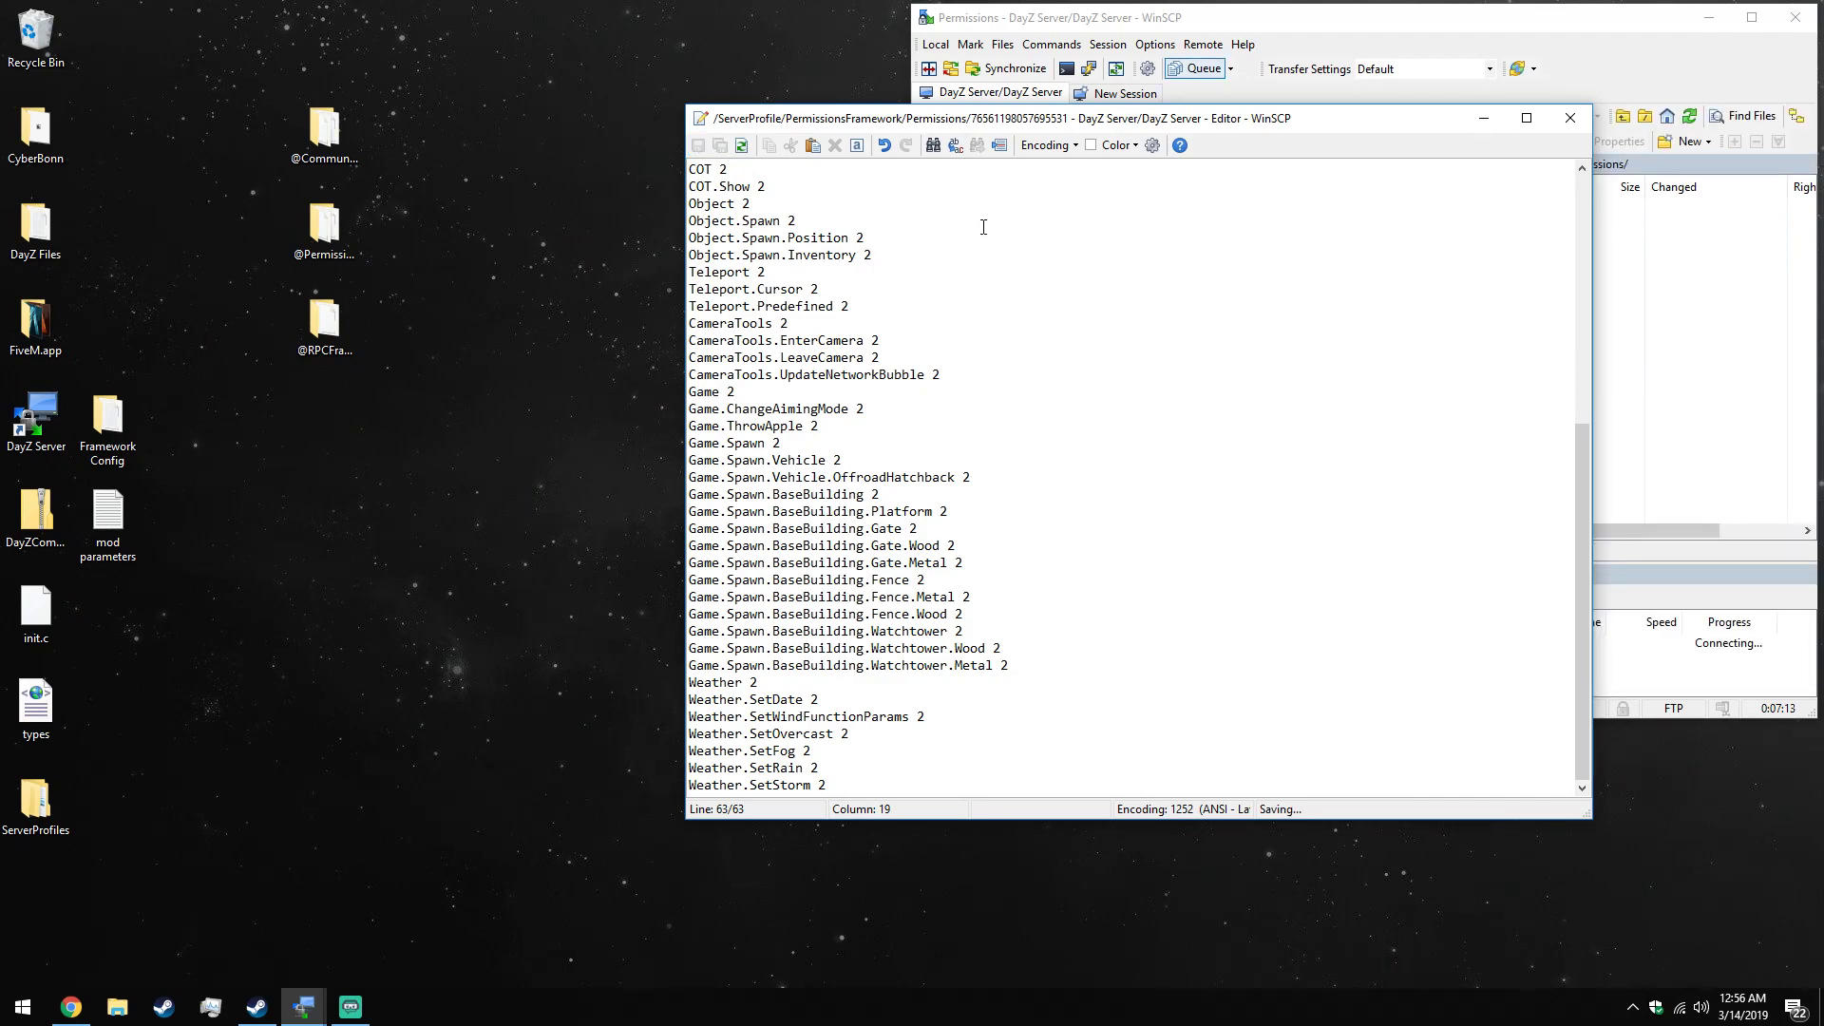
left_click(1570, 118)
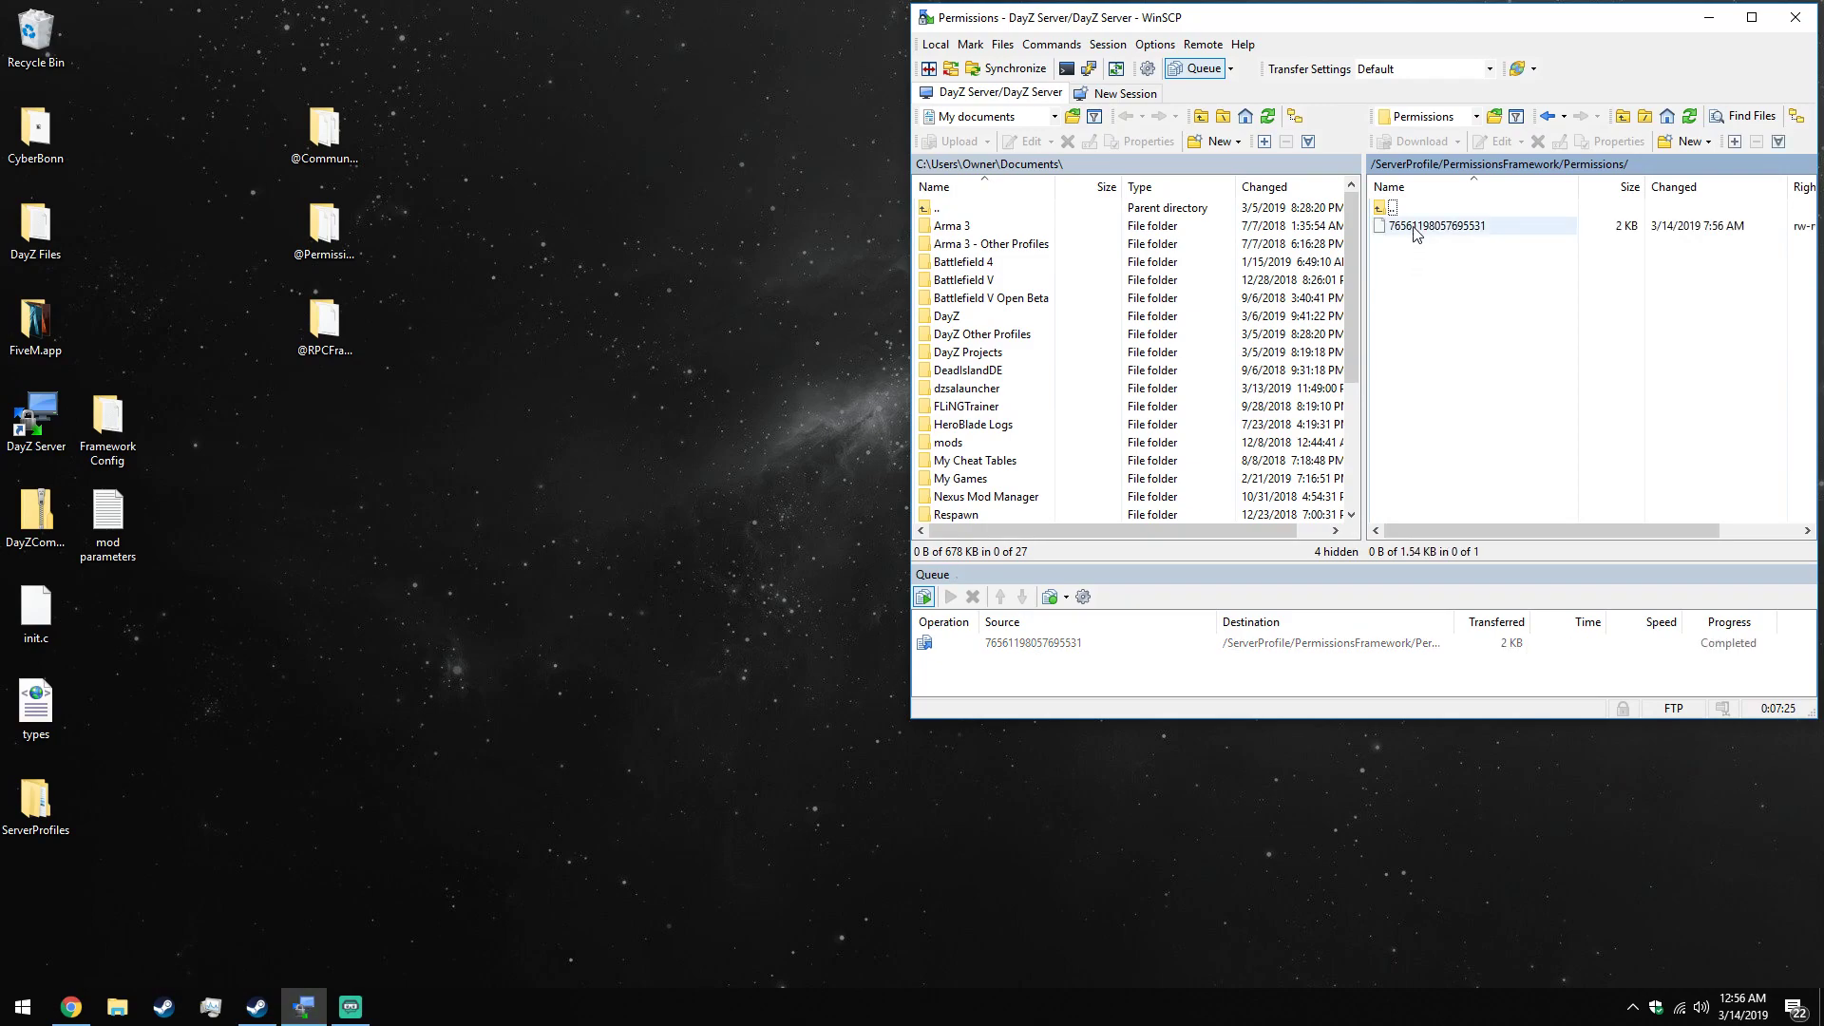
Start a new file inside PermissionsFramework's Players folder on the server and clear its default file name.
double_click(1401, 209)
double_click(1406, 244)
right_click(1411, 255)
mouse_move(1482, 371)
left_click(1658, 378)
key("BackSpace")
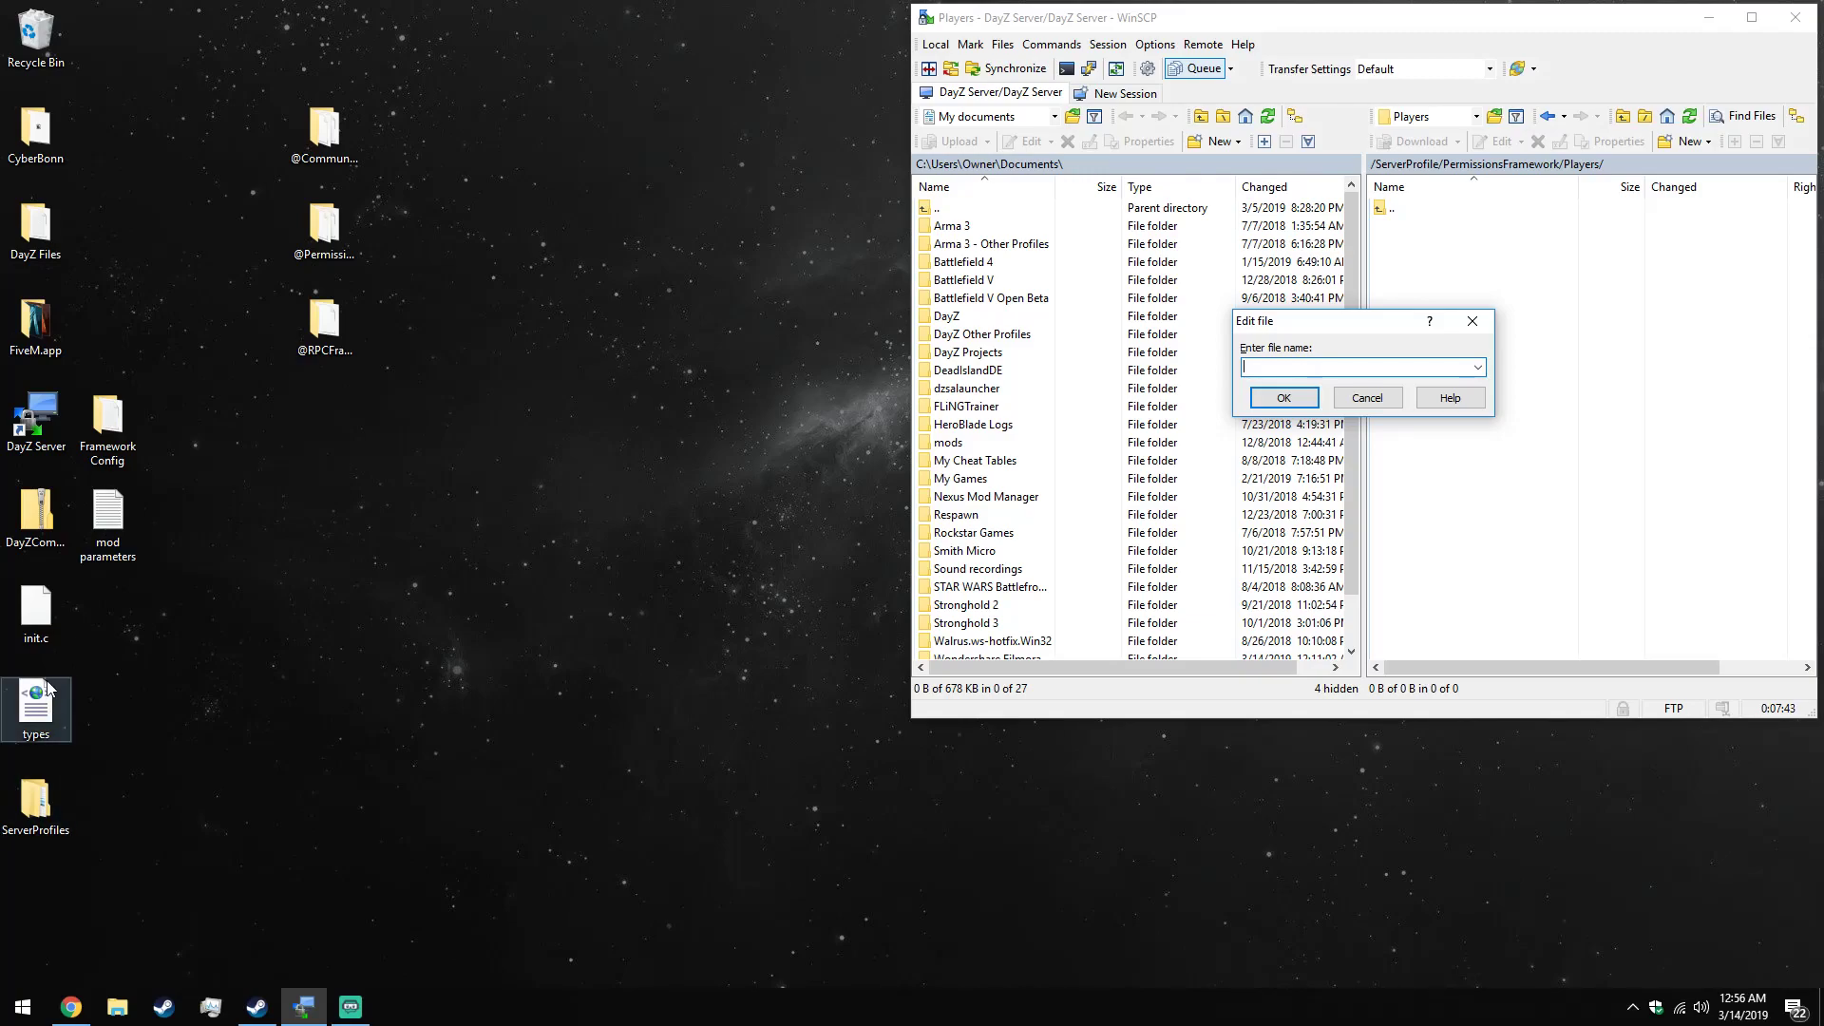
Name the new Players file after the player file in the local ServerProfiles/PermissionsFramework/Players folder and open it for editing.
double_click(35, 801)
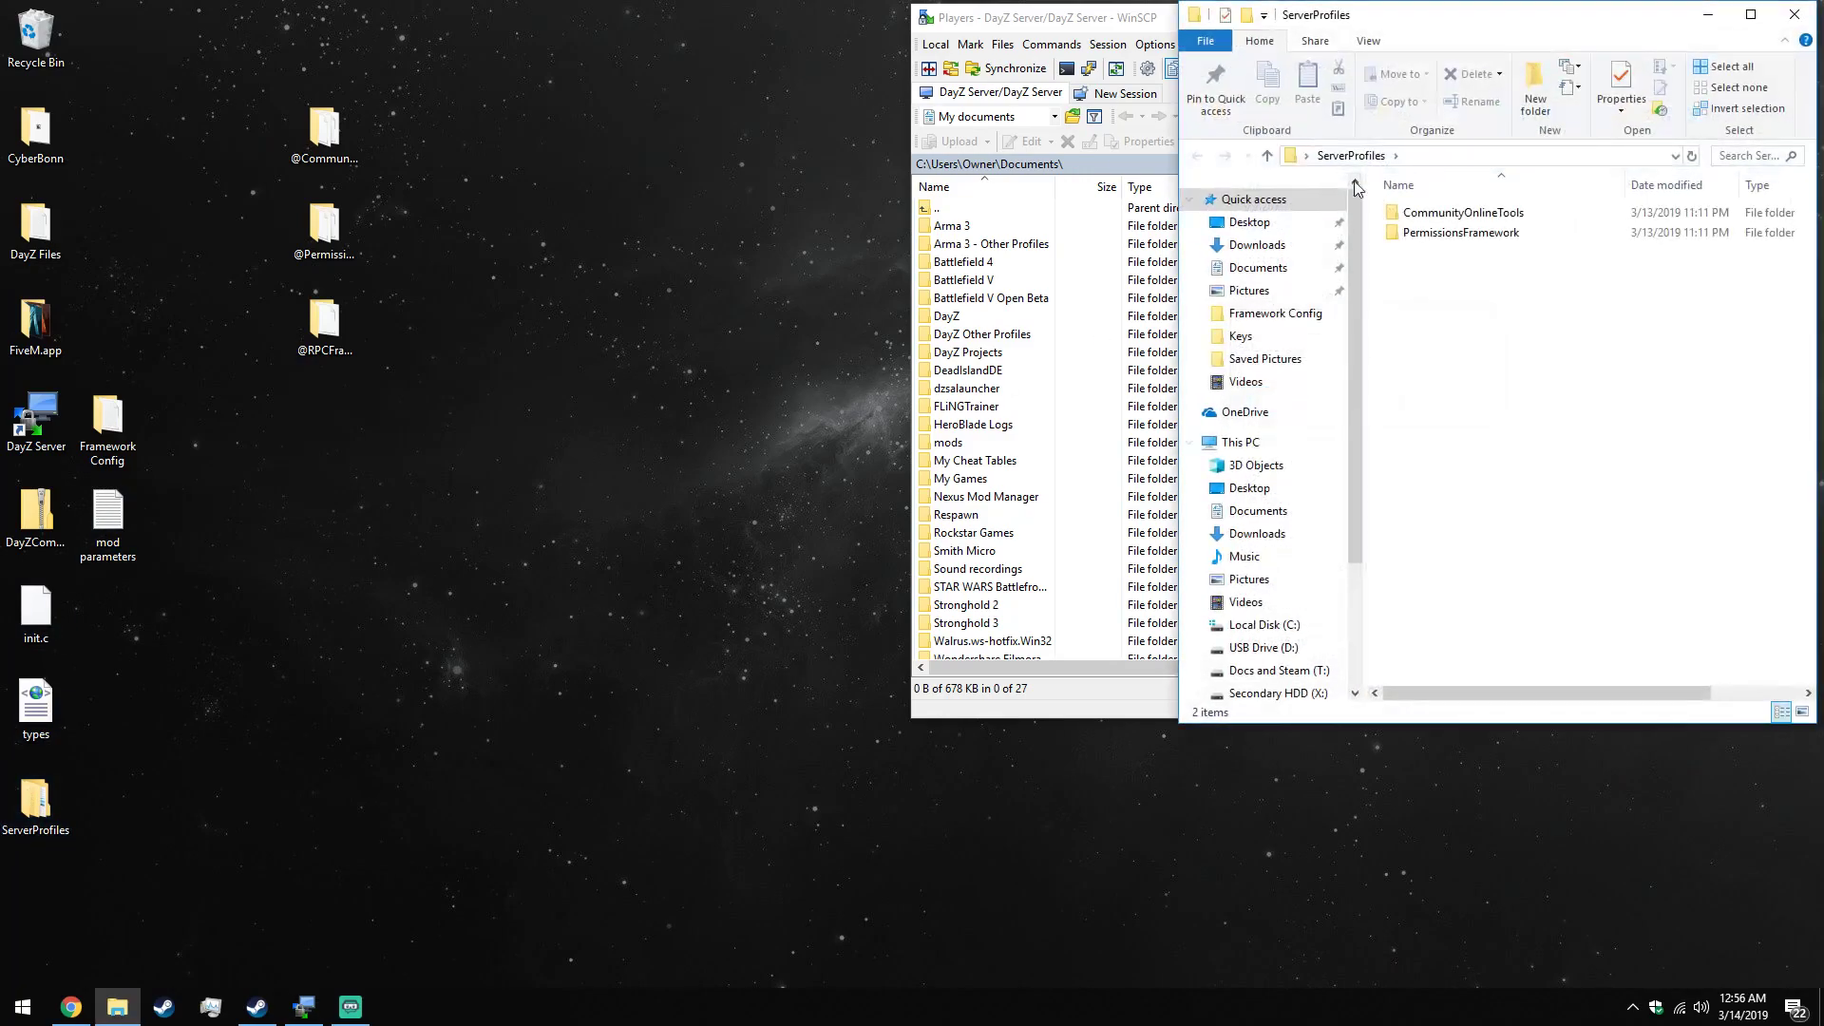
left_click_drag(1387, 26, 269, 214)
double_click(344, 421)
double_click(342, 424)
right_click(346, 399)
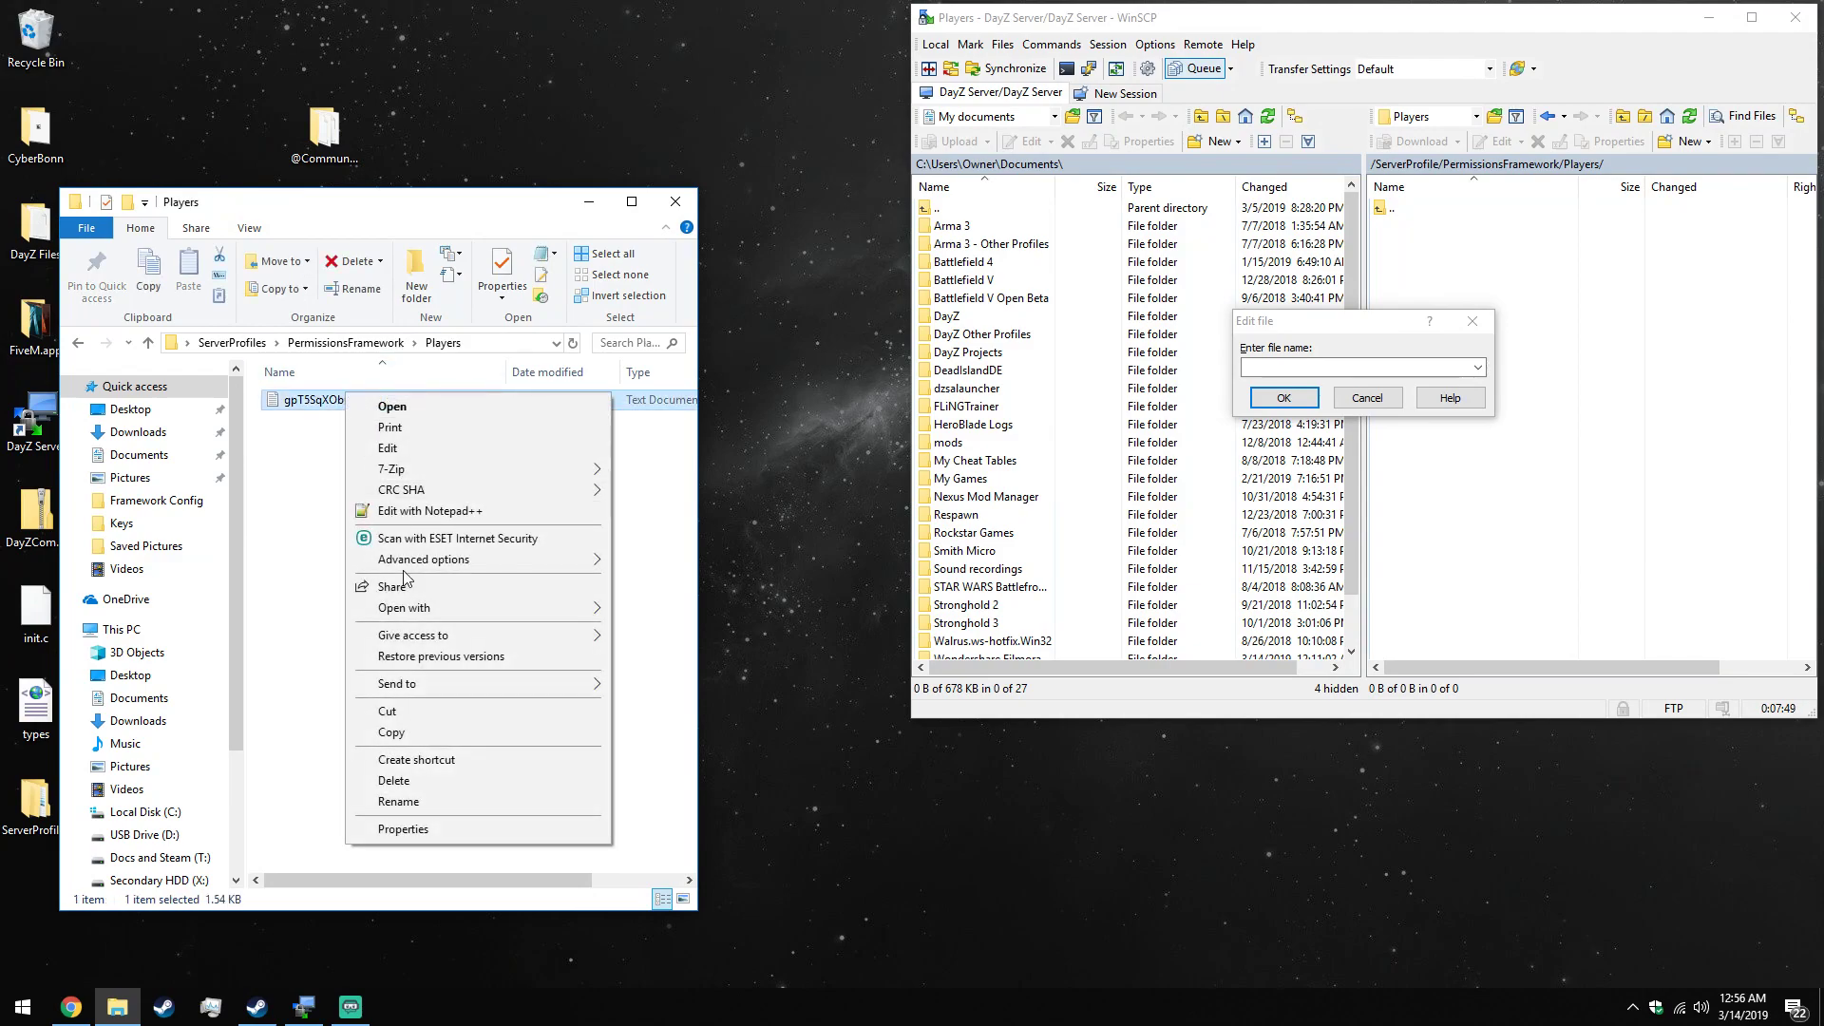
left_click(412, 803)
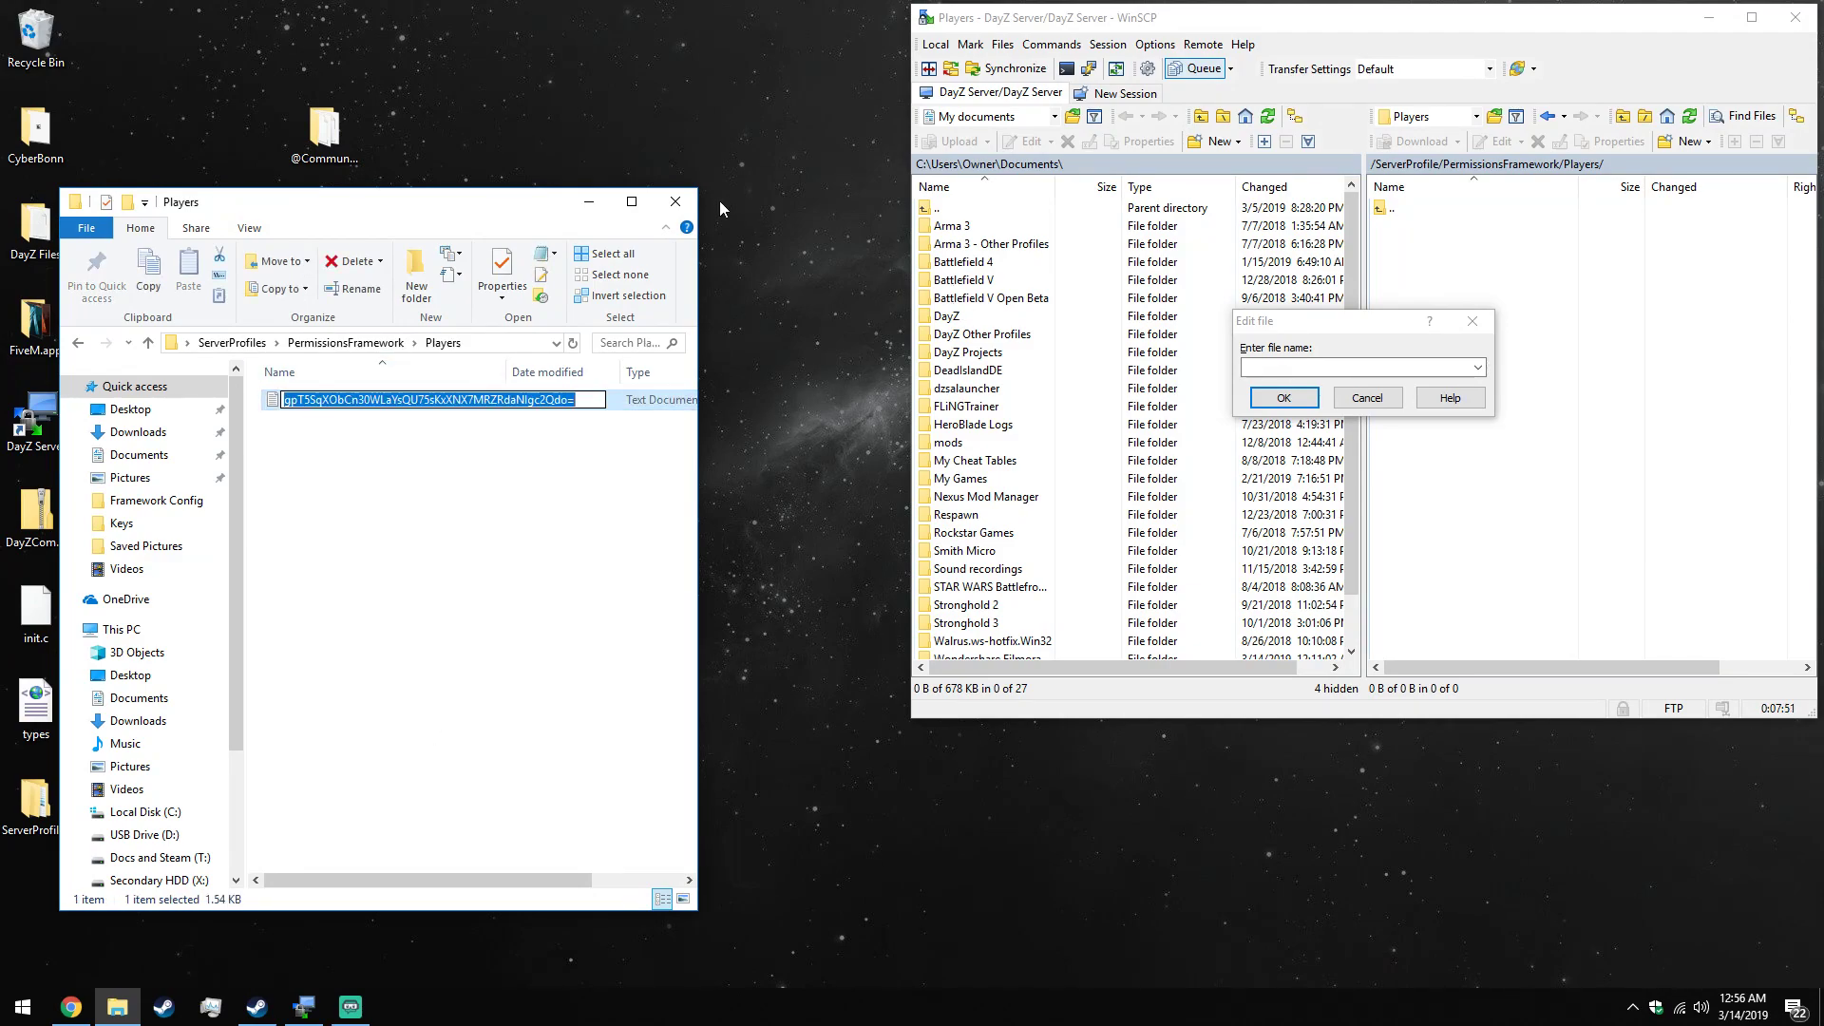
left_click(1369, 369)
key("ctrl+v")
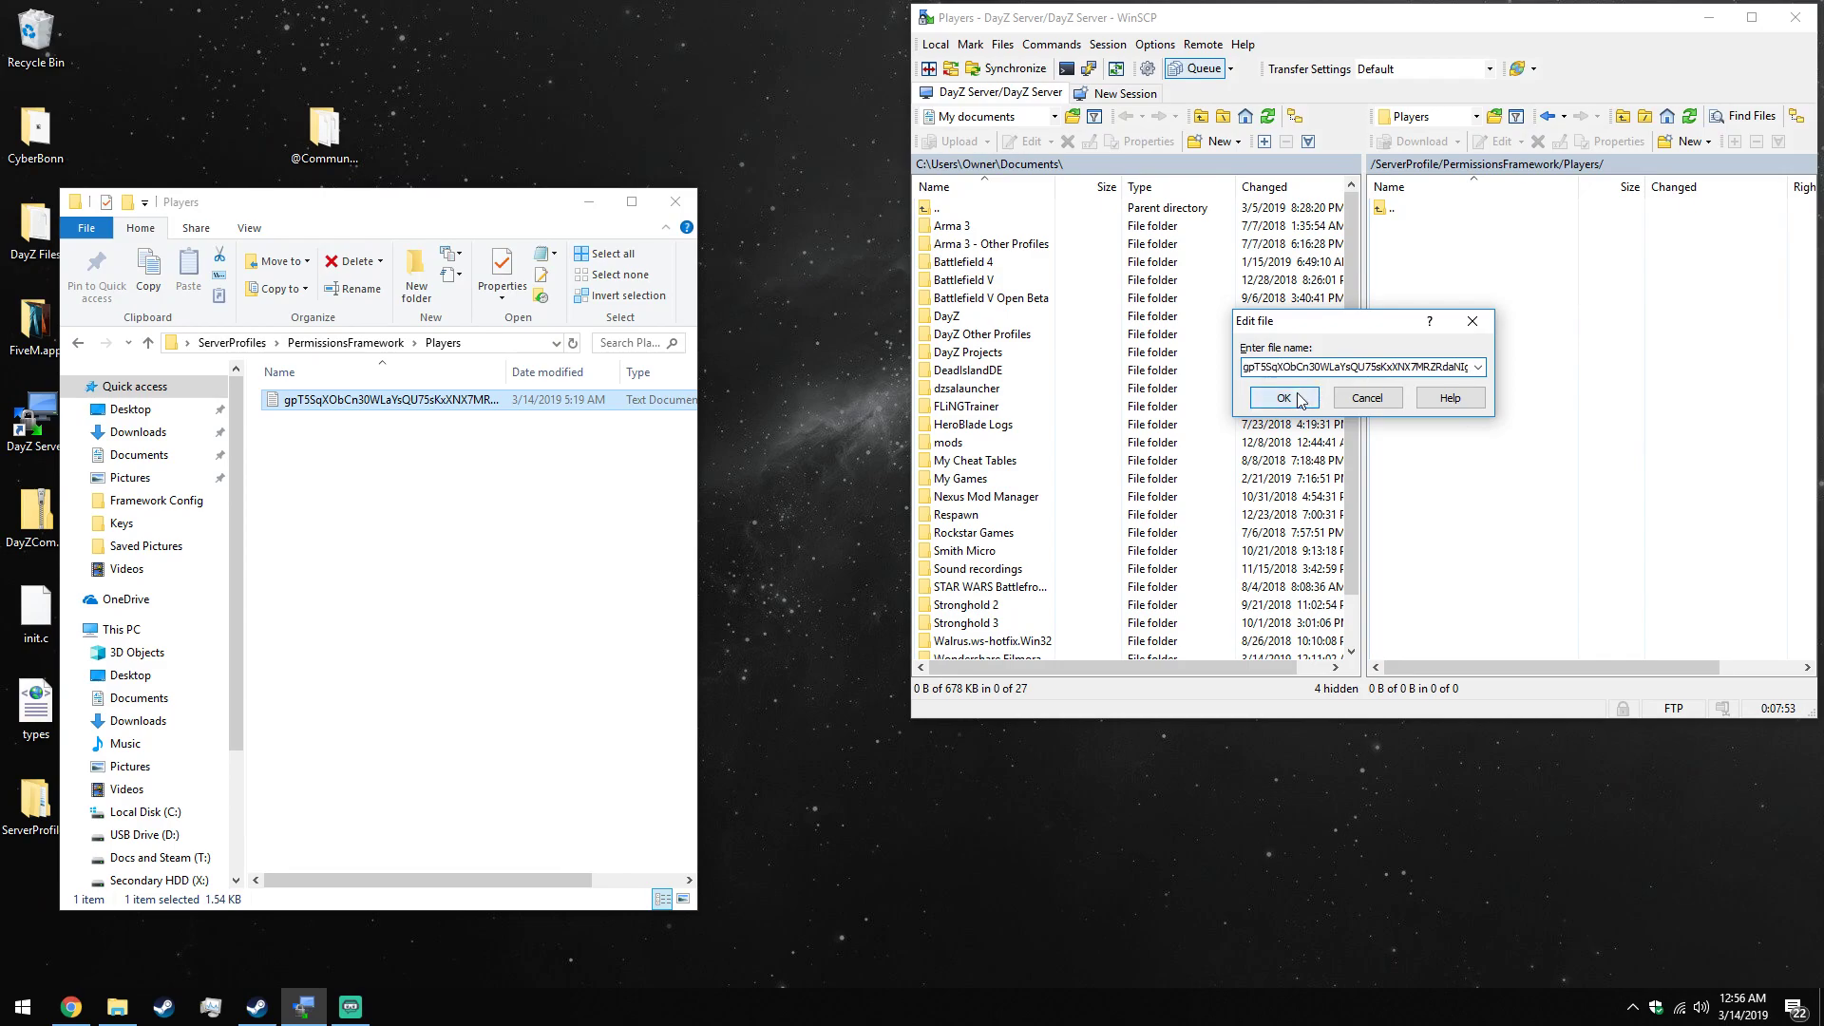
left_click(1296, 397)
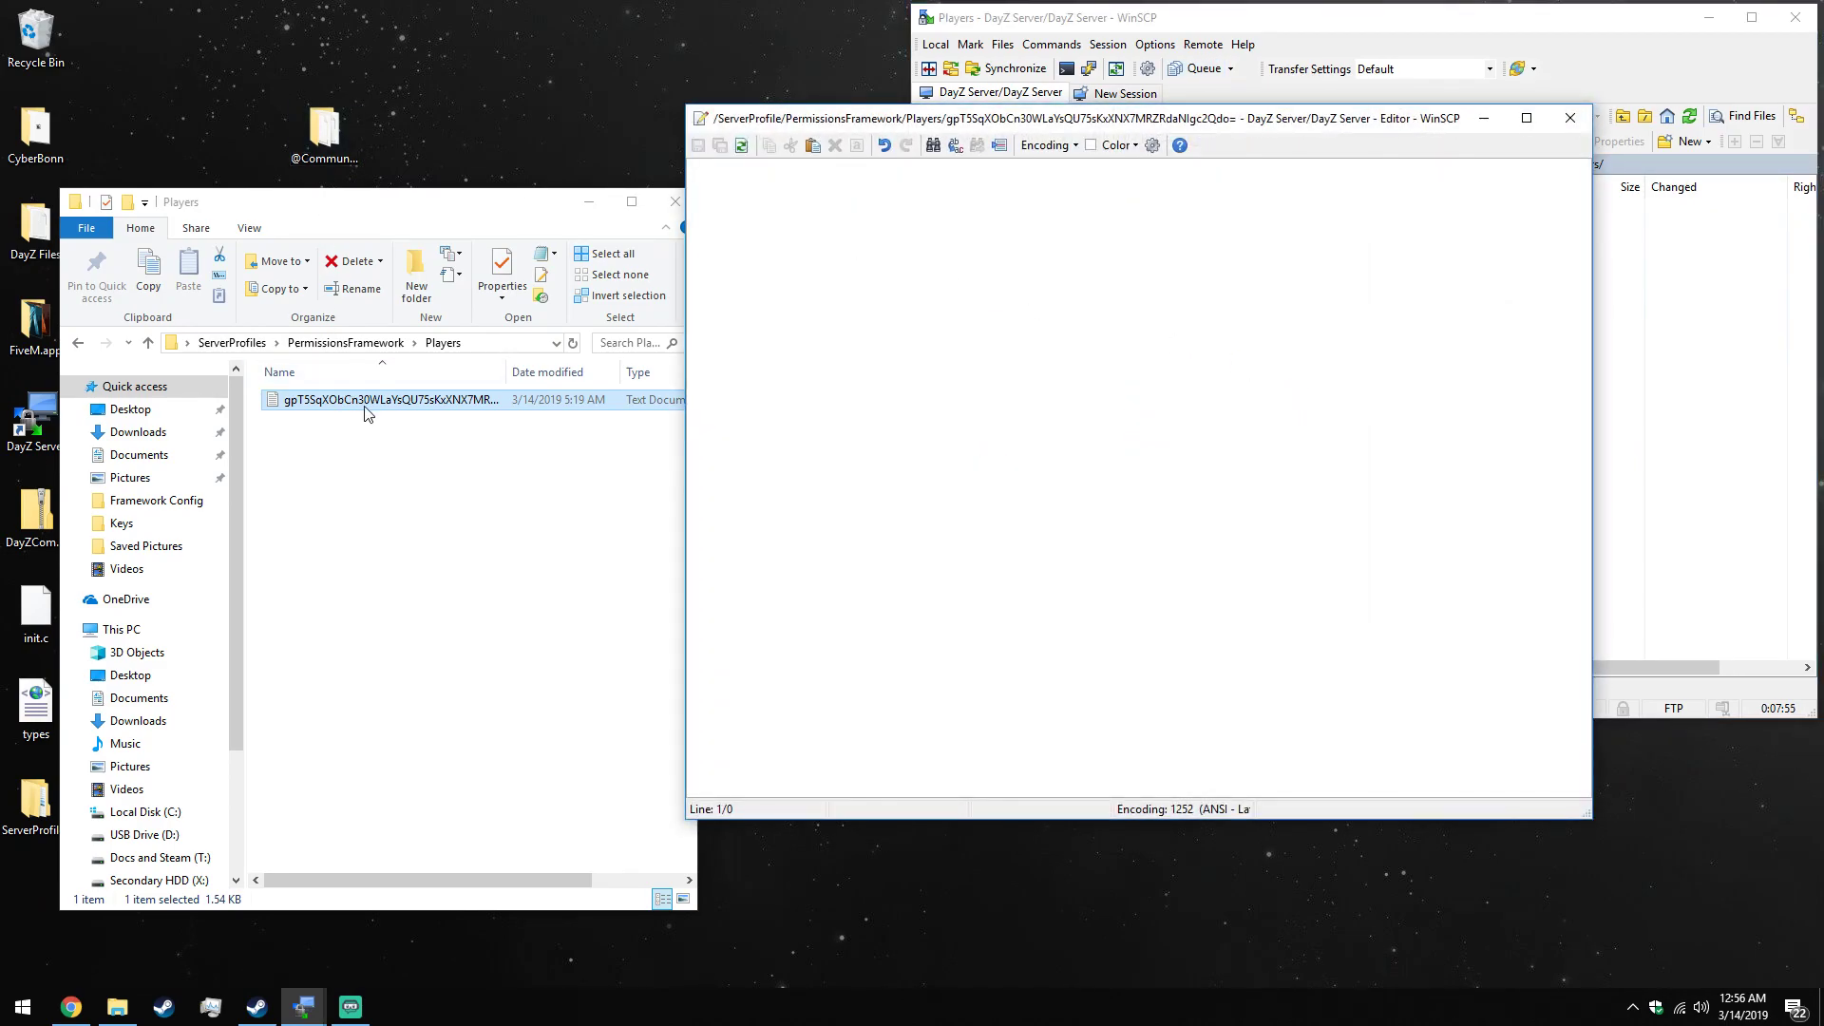
Copy all the permission lines from the local player file into the new server Players file and save it.
double_click(366, 405)
right_click(380, 371)
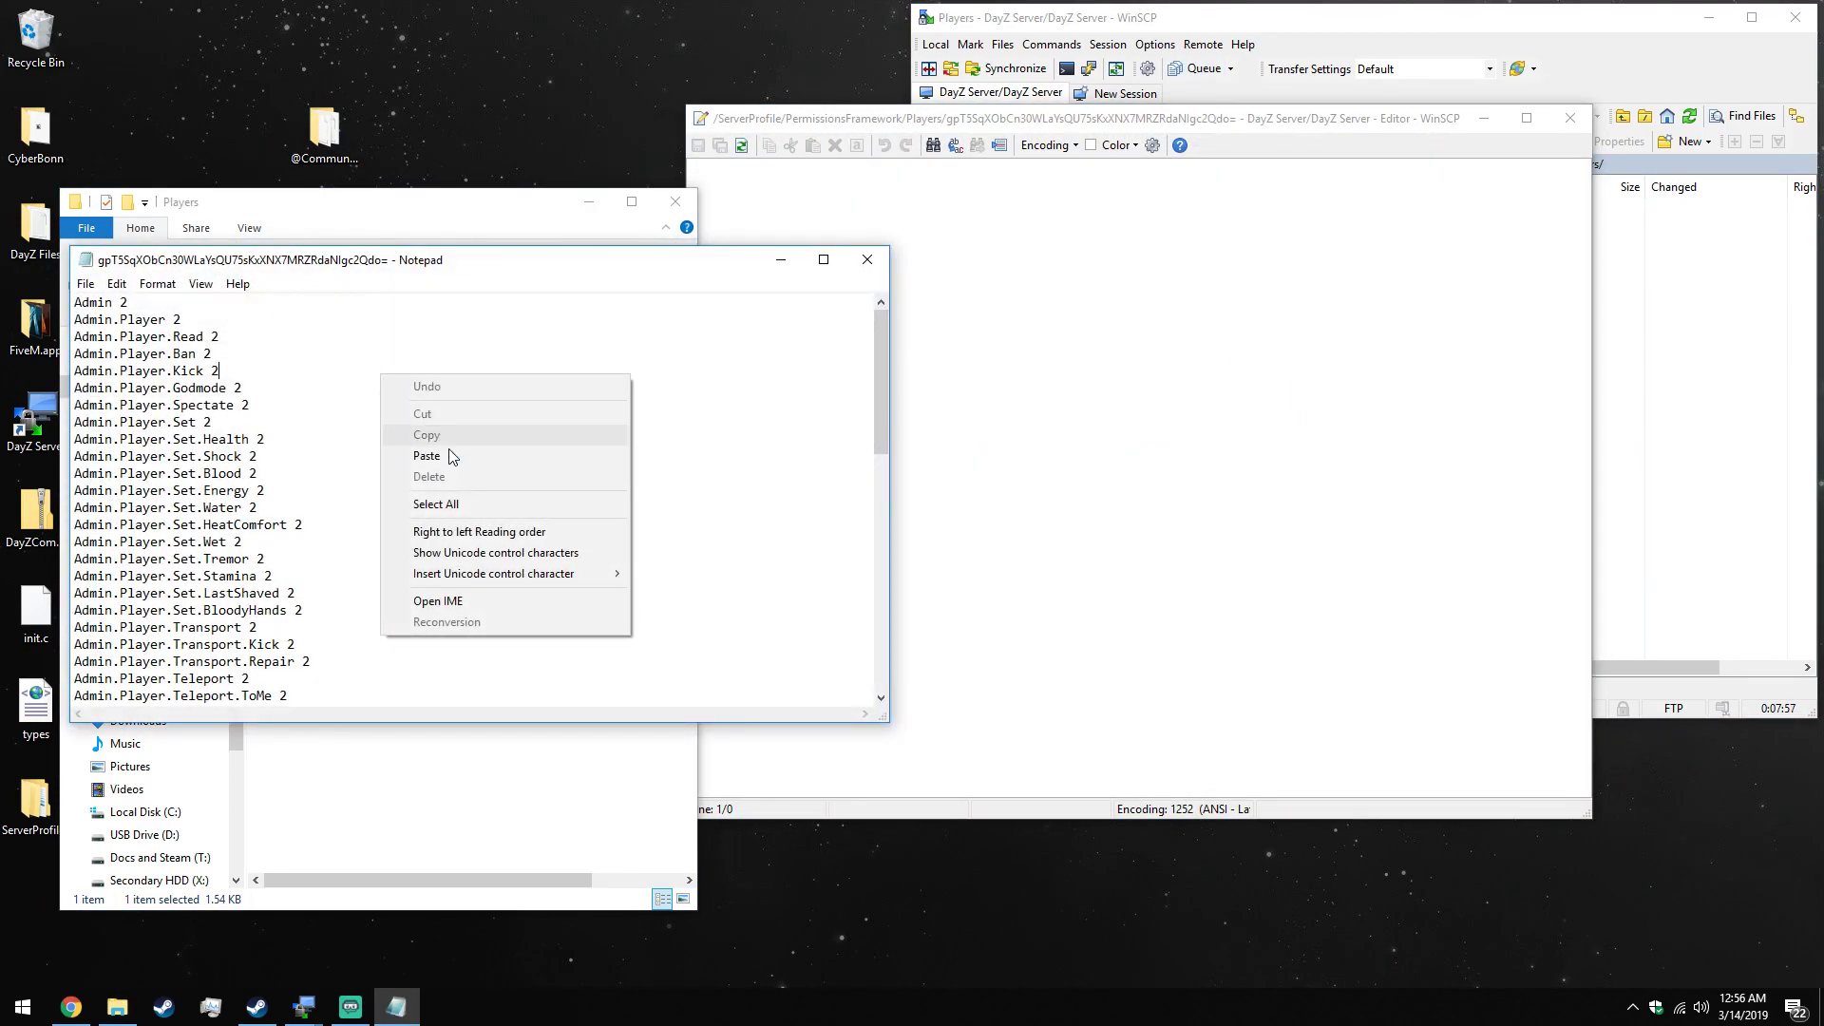
left_click(470, 500)
key("ctrl+c")
left_click(867, 260)
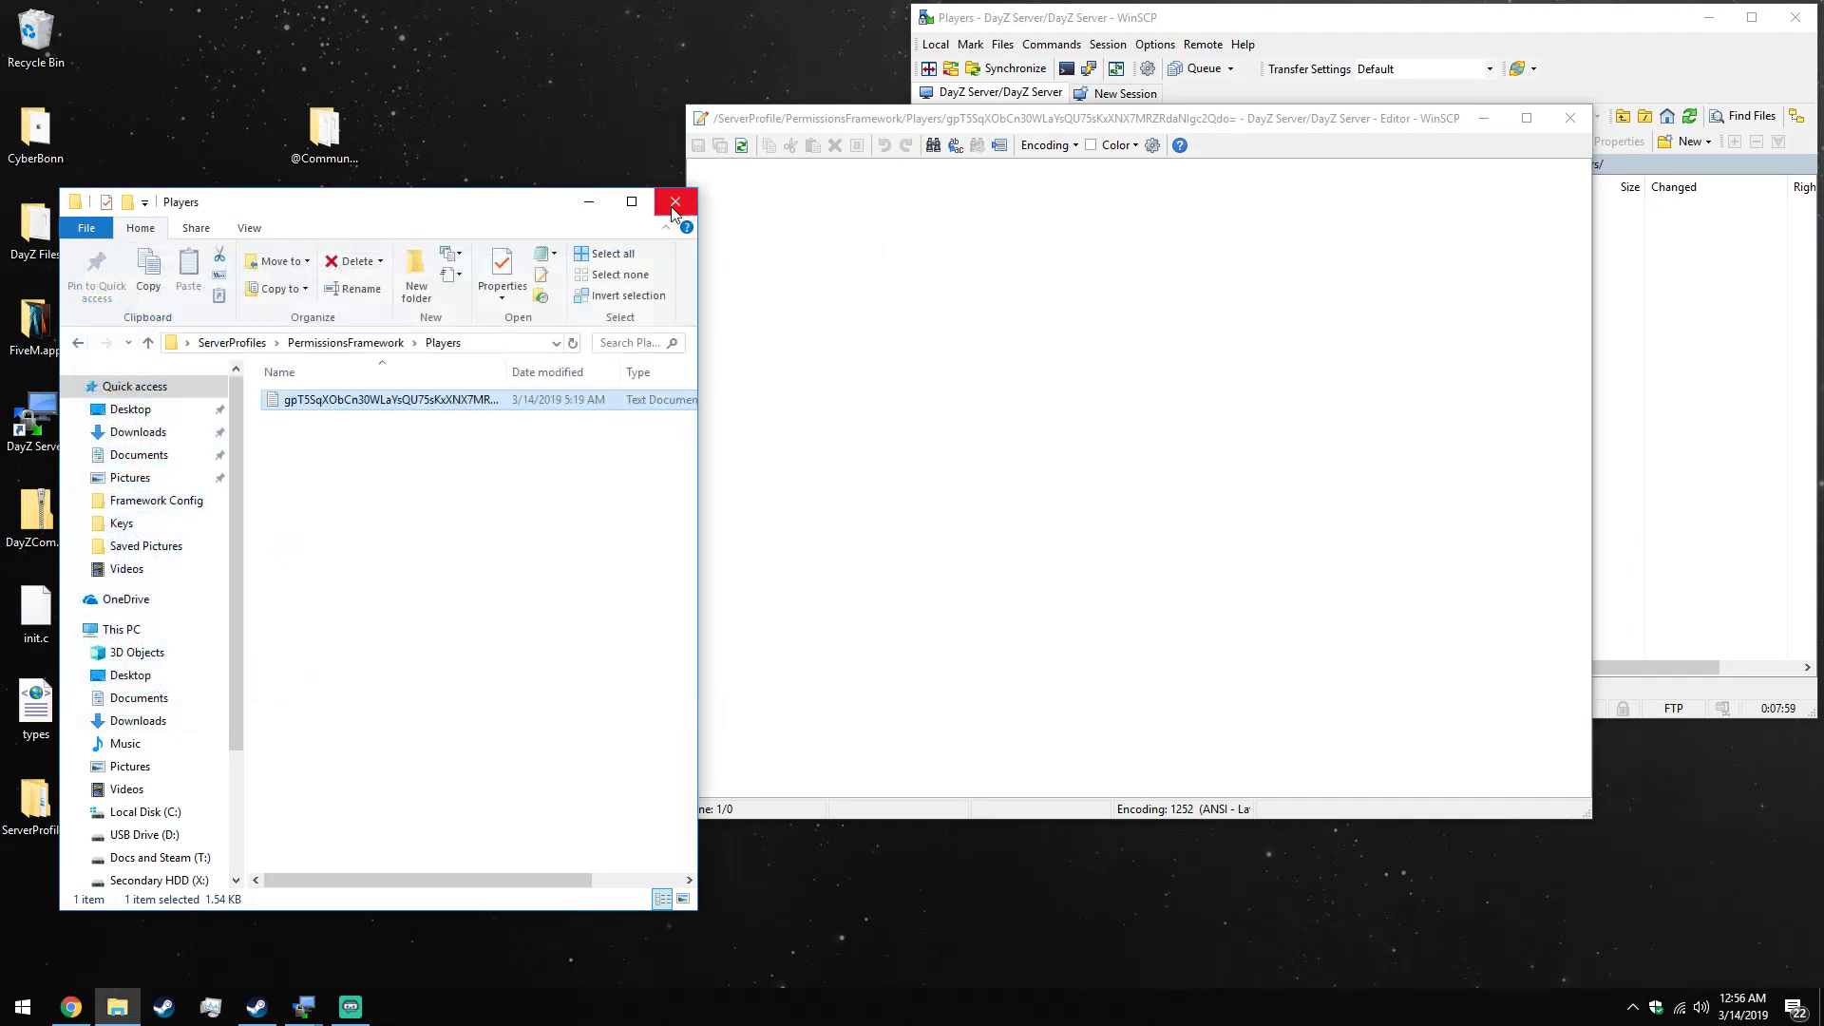
left_click(676, 201)
key("ctrl+v")
left_click(710, 150)
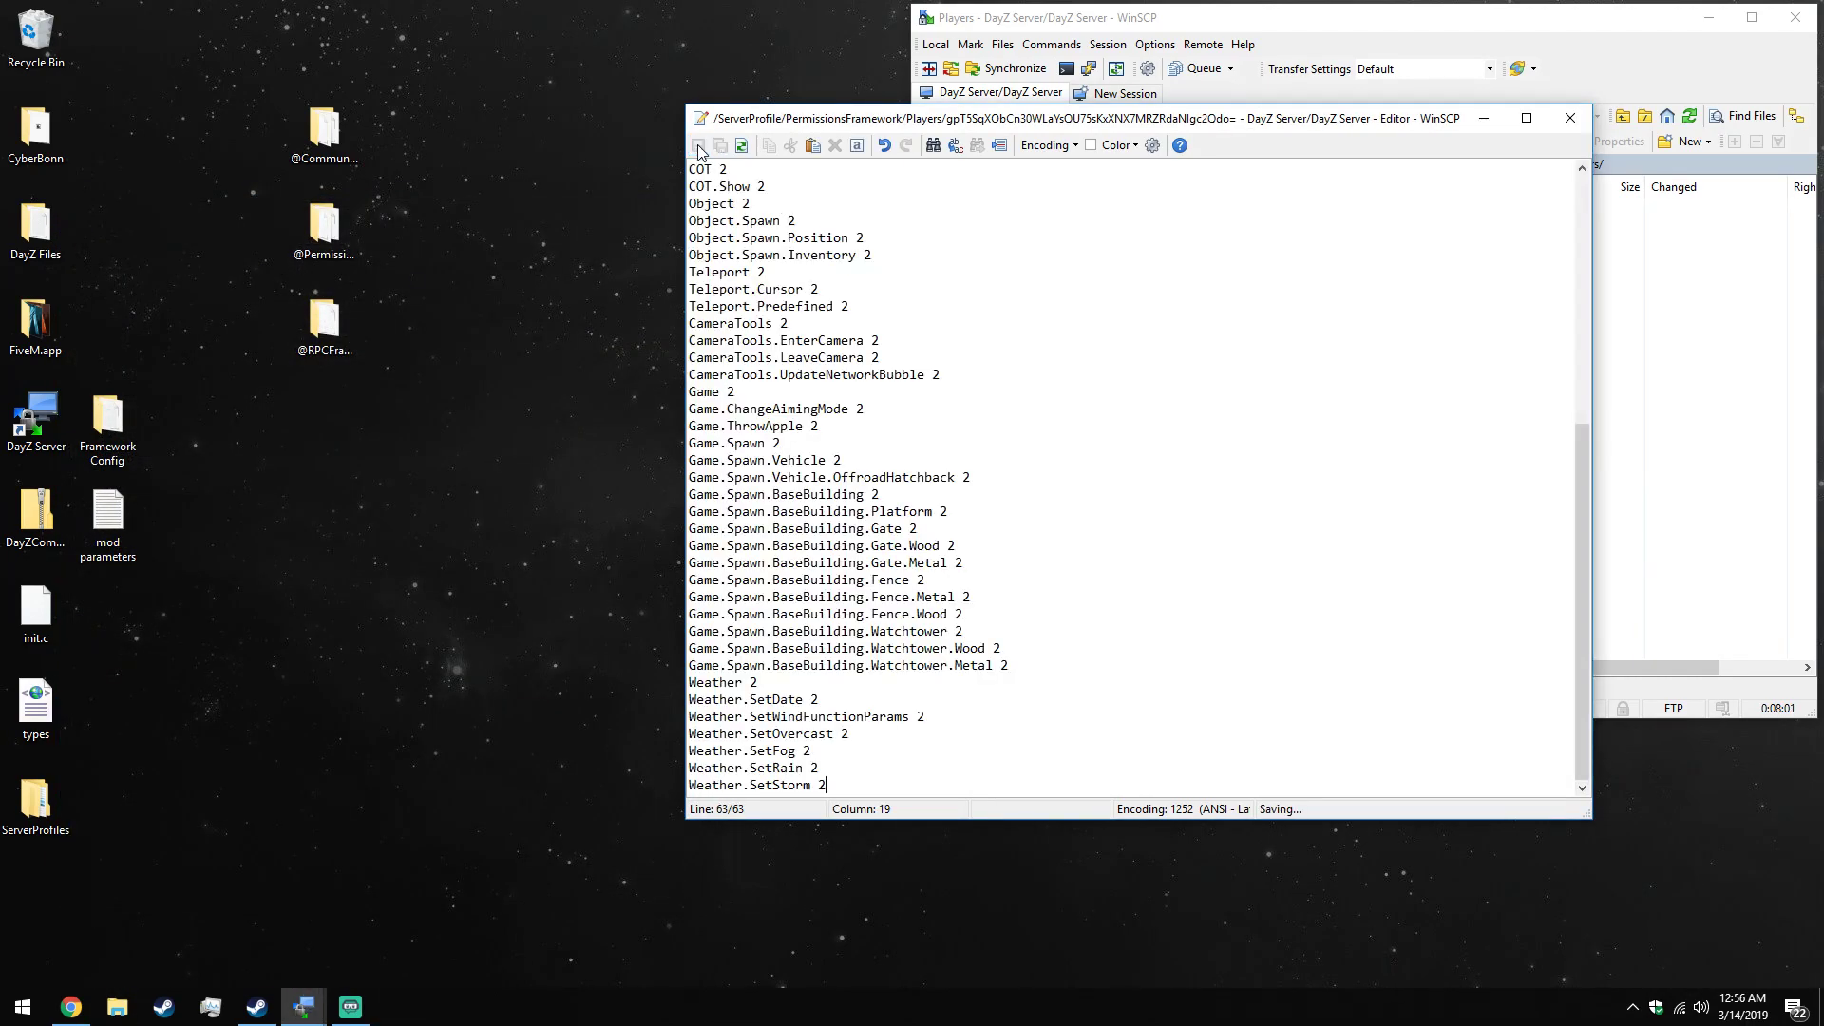
Review the admin permission lines in the saved Players file from the beginning and close the editor.
scroll(1066, 293, "up", 7)
scroll(1185, 237, "up", 2)
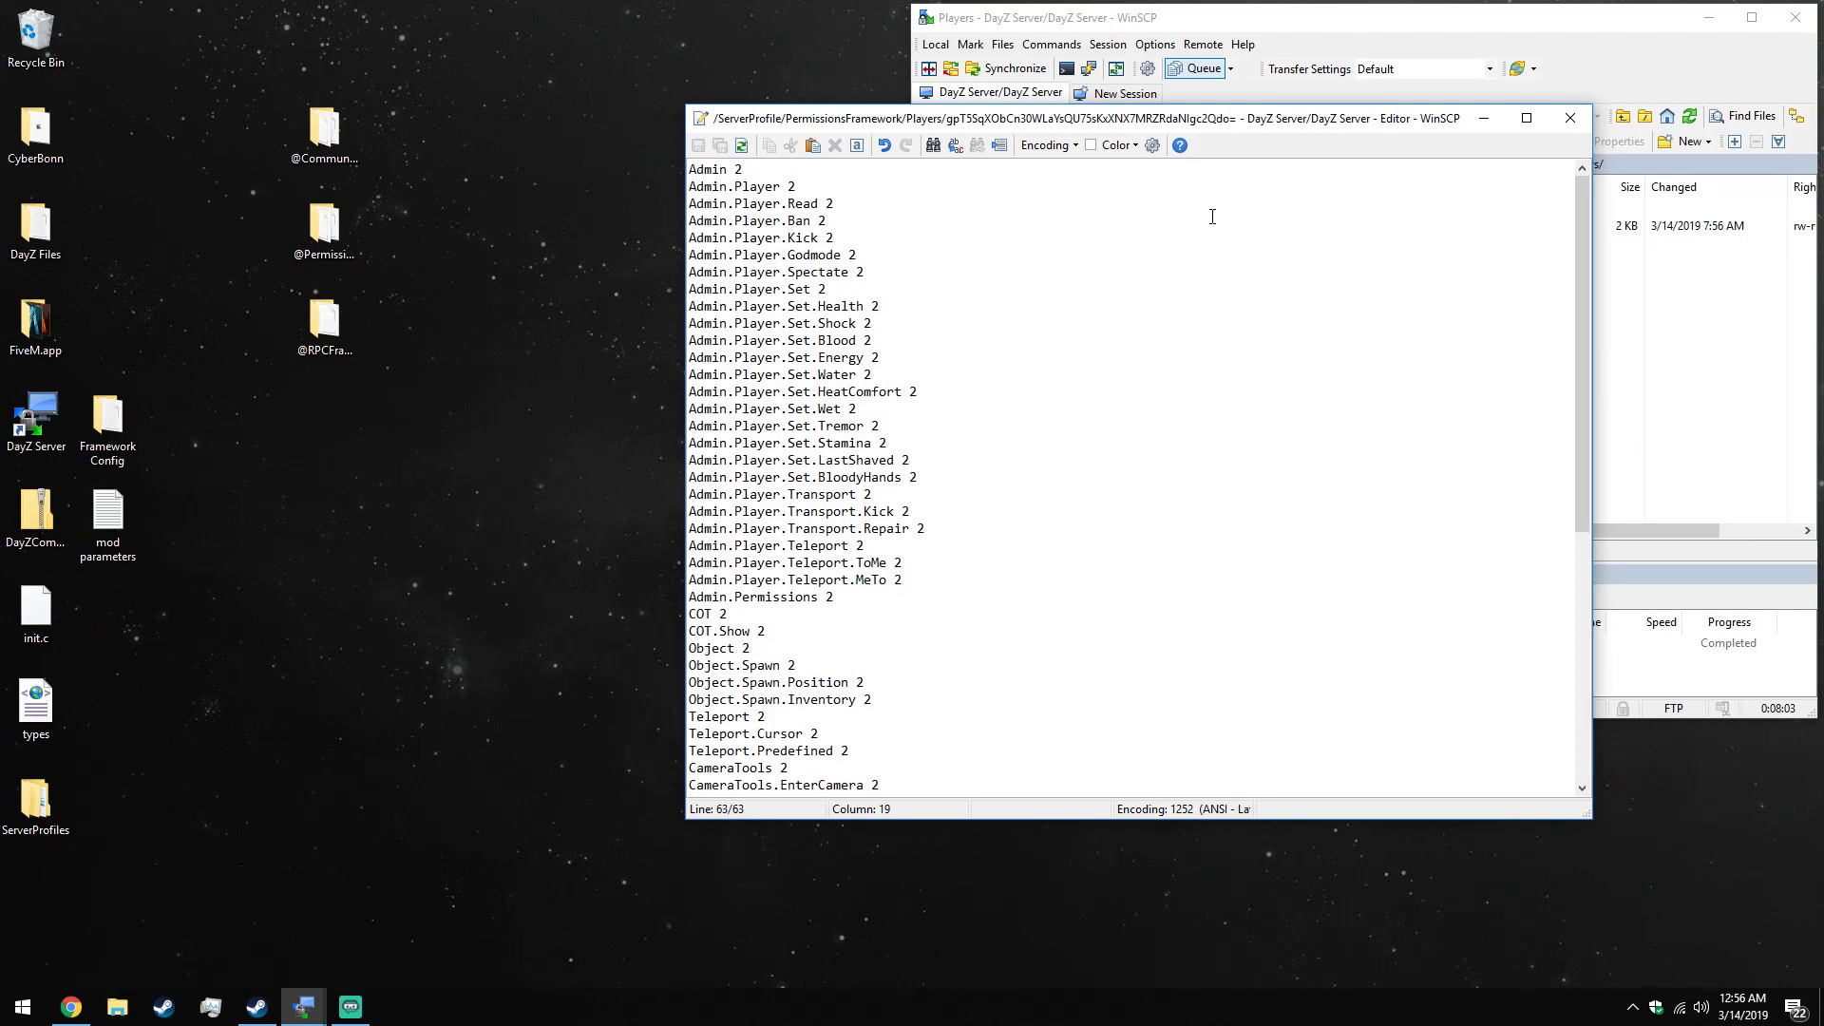
left_click(1030, 267)
left_click(870, 192)
left_click(937, 371)
left_click(1004, 463)
left_click(1570, 118)
Go back up to the server root and check the two mod folders inside ServerProfile.
double_click(1412, 206)
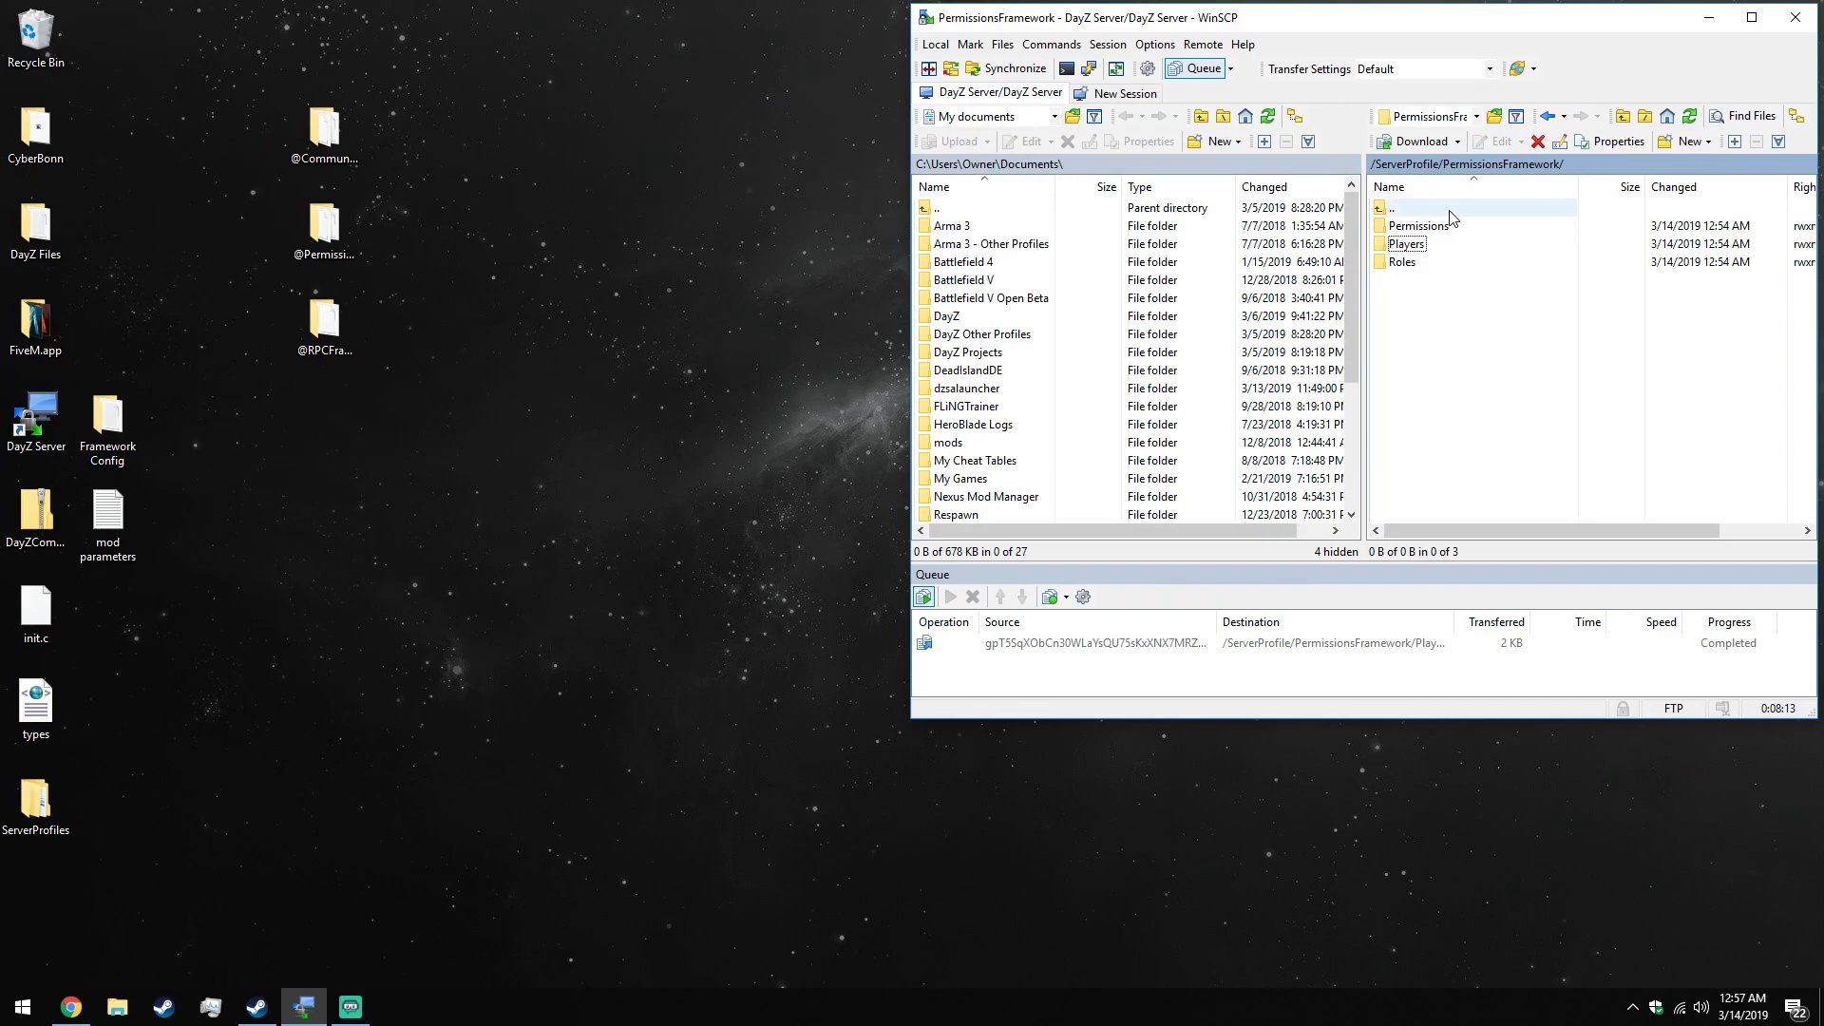
double_click(1415, 207)
double_click(1435, 209)
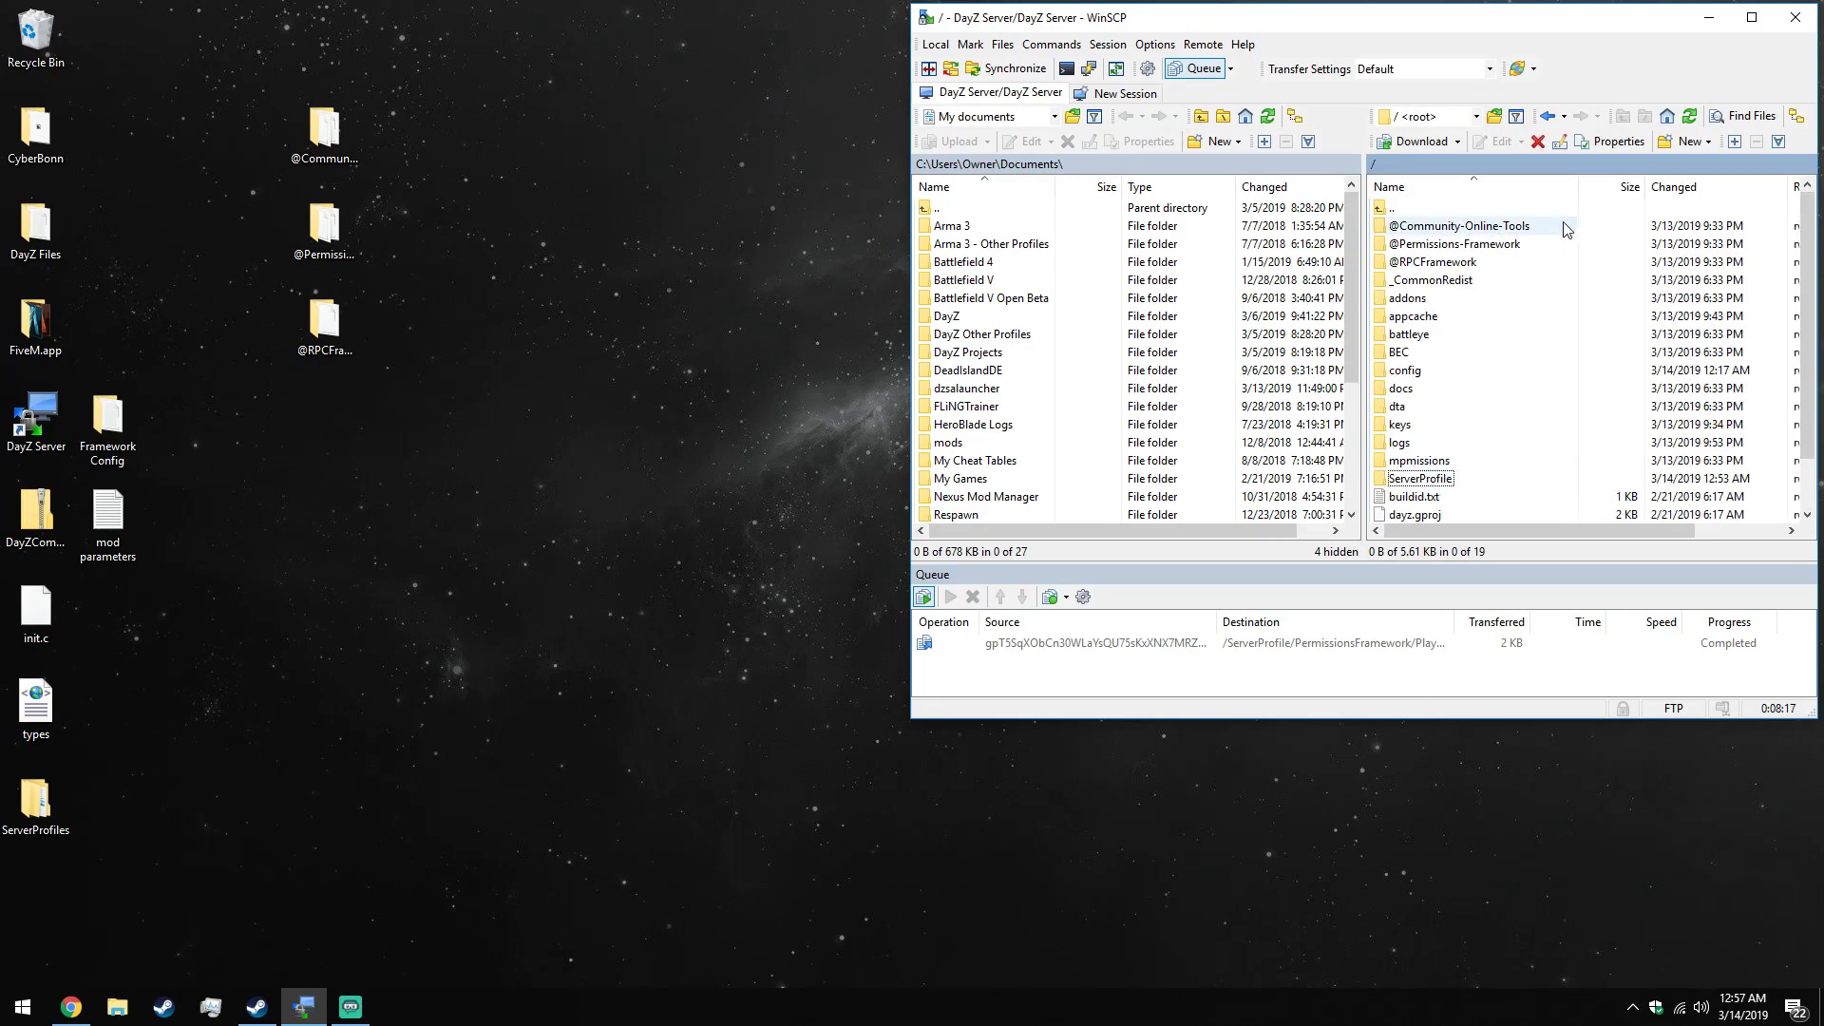
double_click(1454, 479)
left_click_drag(1486, 285, 1419, 226)
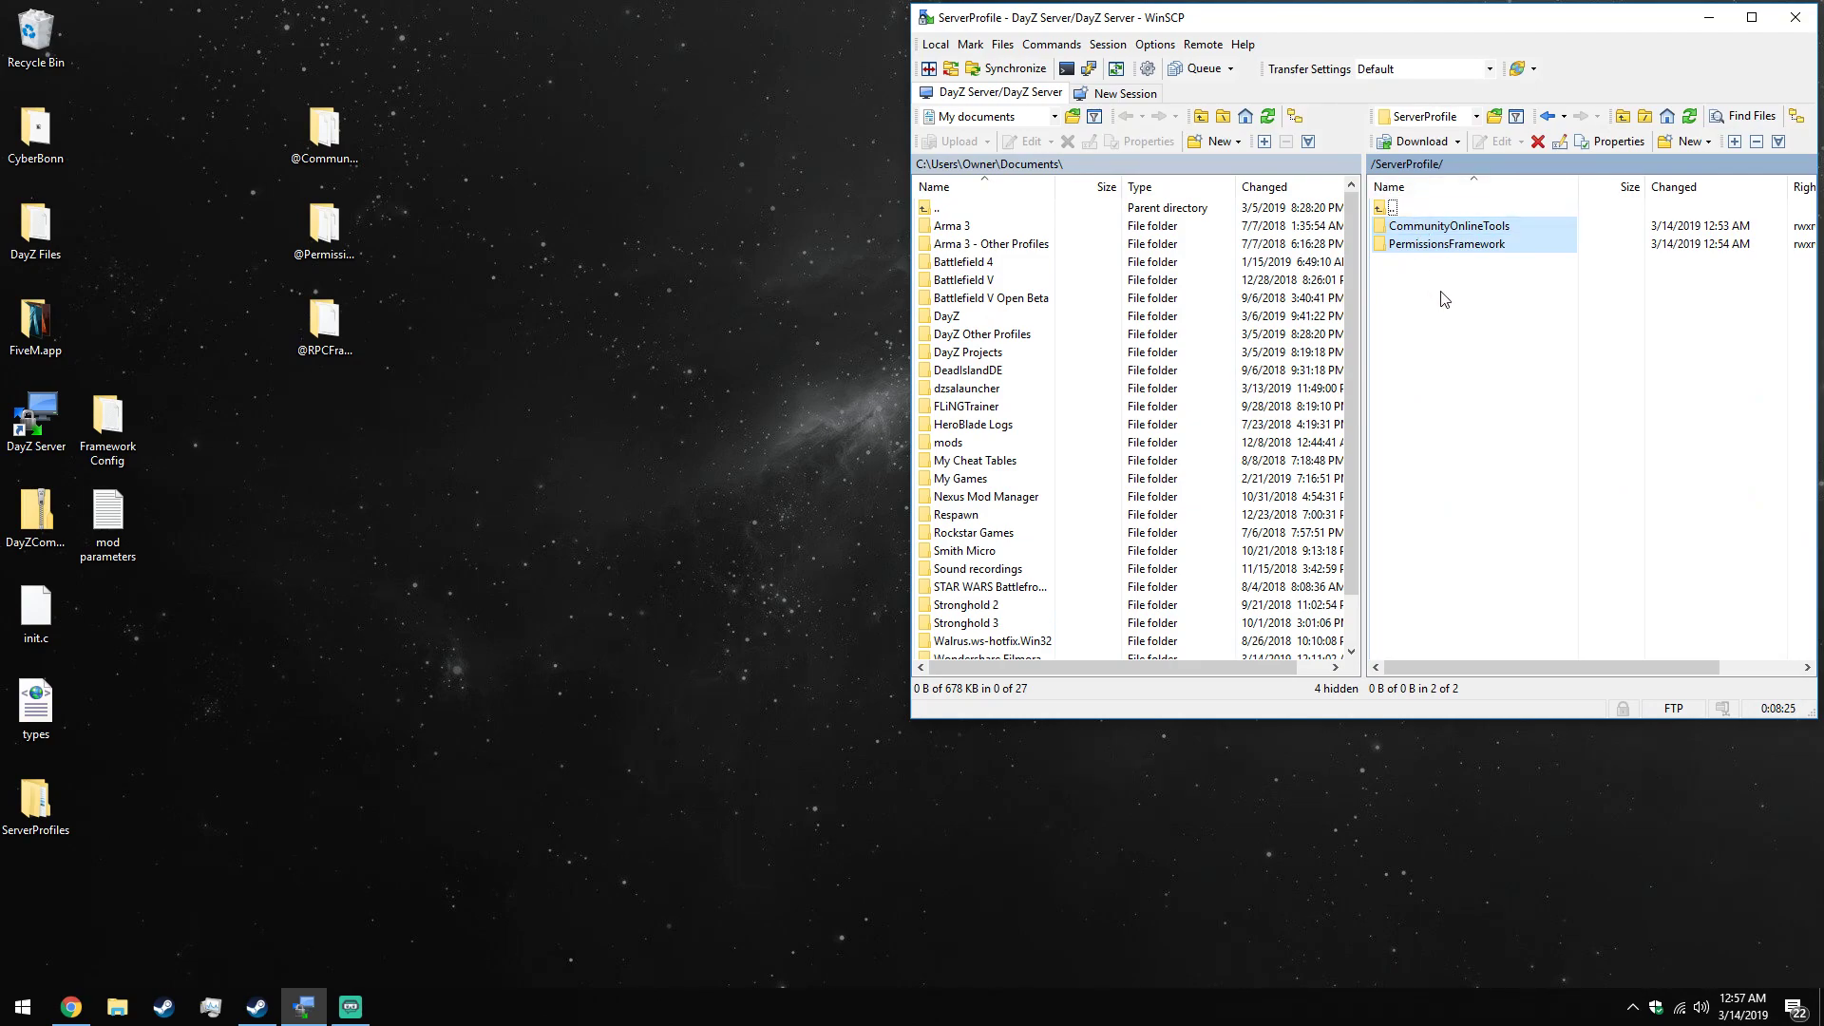
double_click(1395, 209)
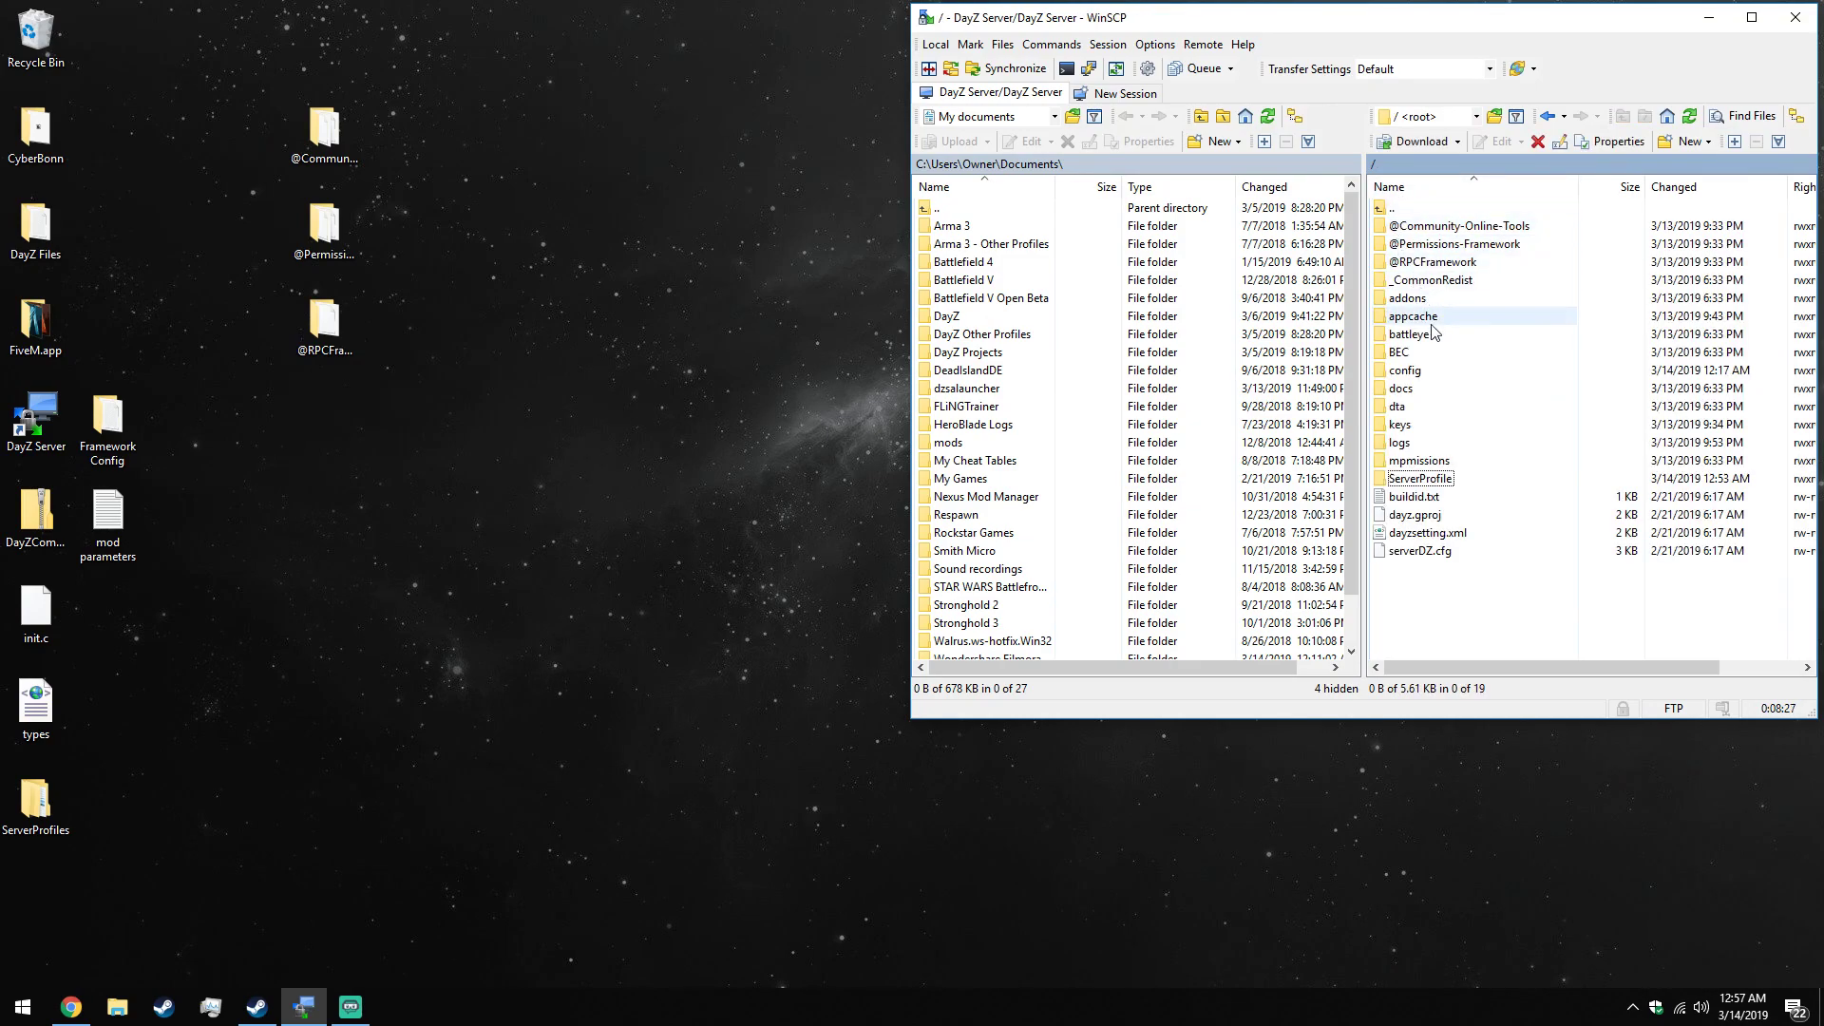
Examine the CommunityOnlineTools and PermissionsFramework folders inside the server's config folder and return to the root.
left_click(1434, 375)
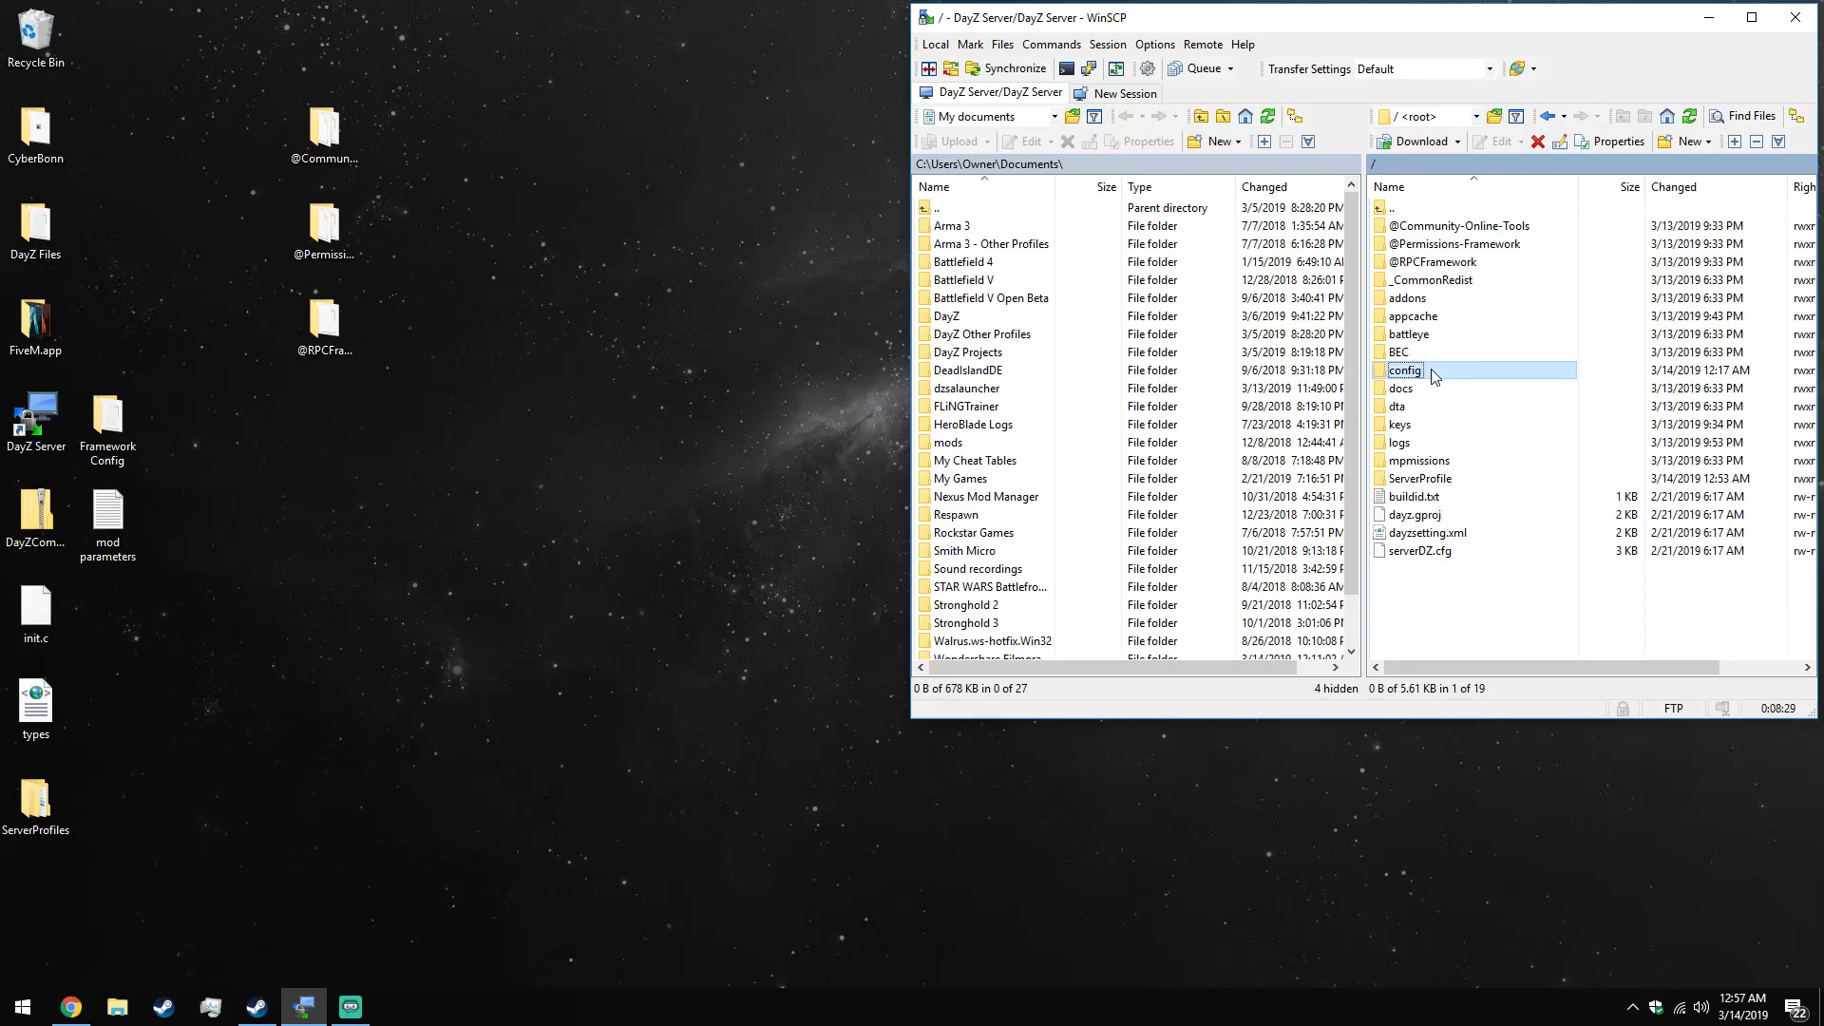
double_click(1430, 374)
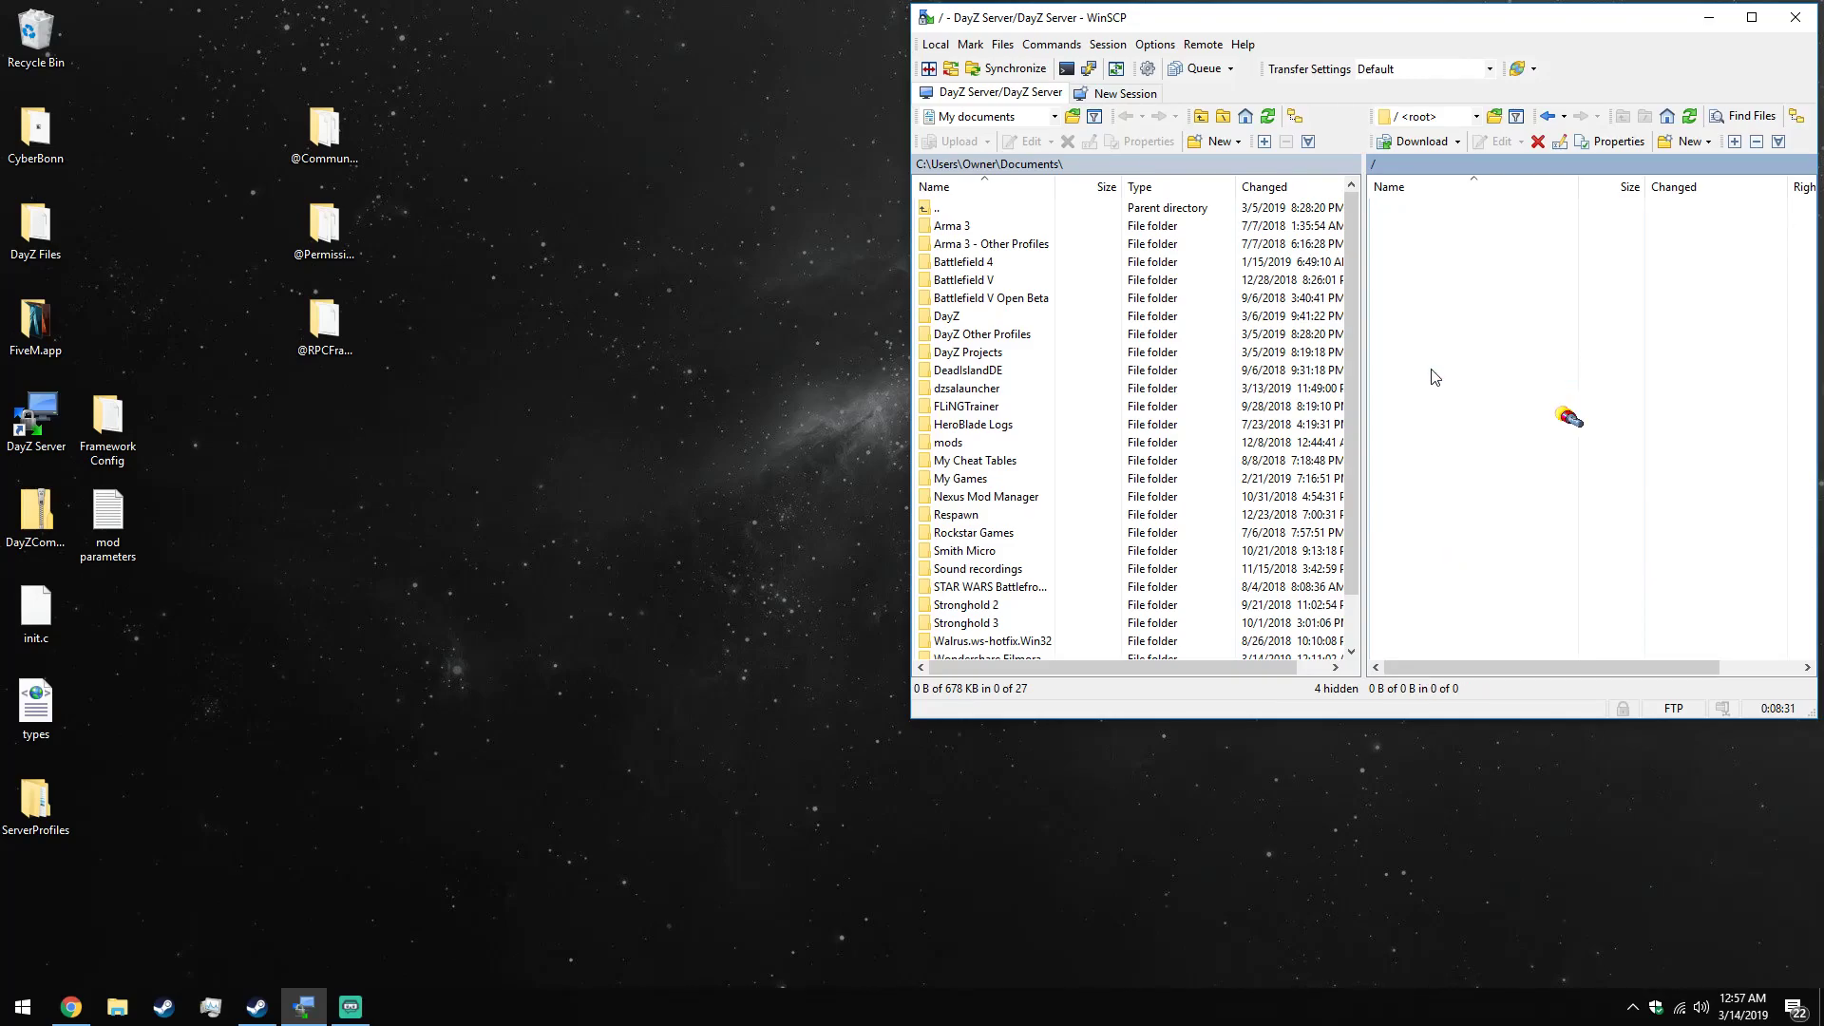
left_click(1431, 249)
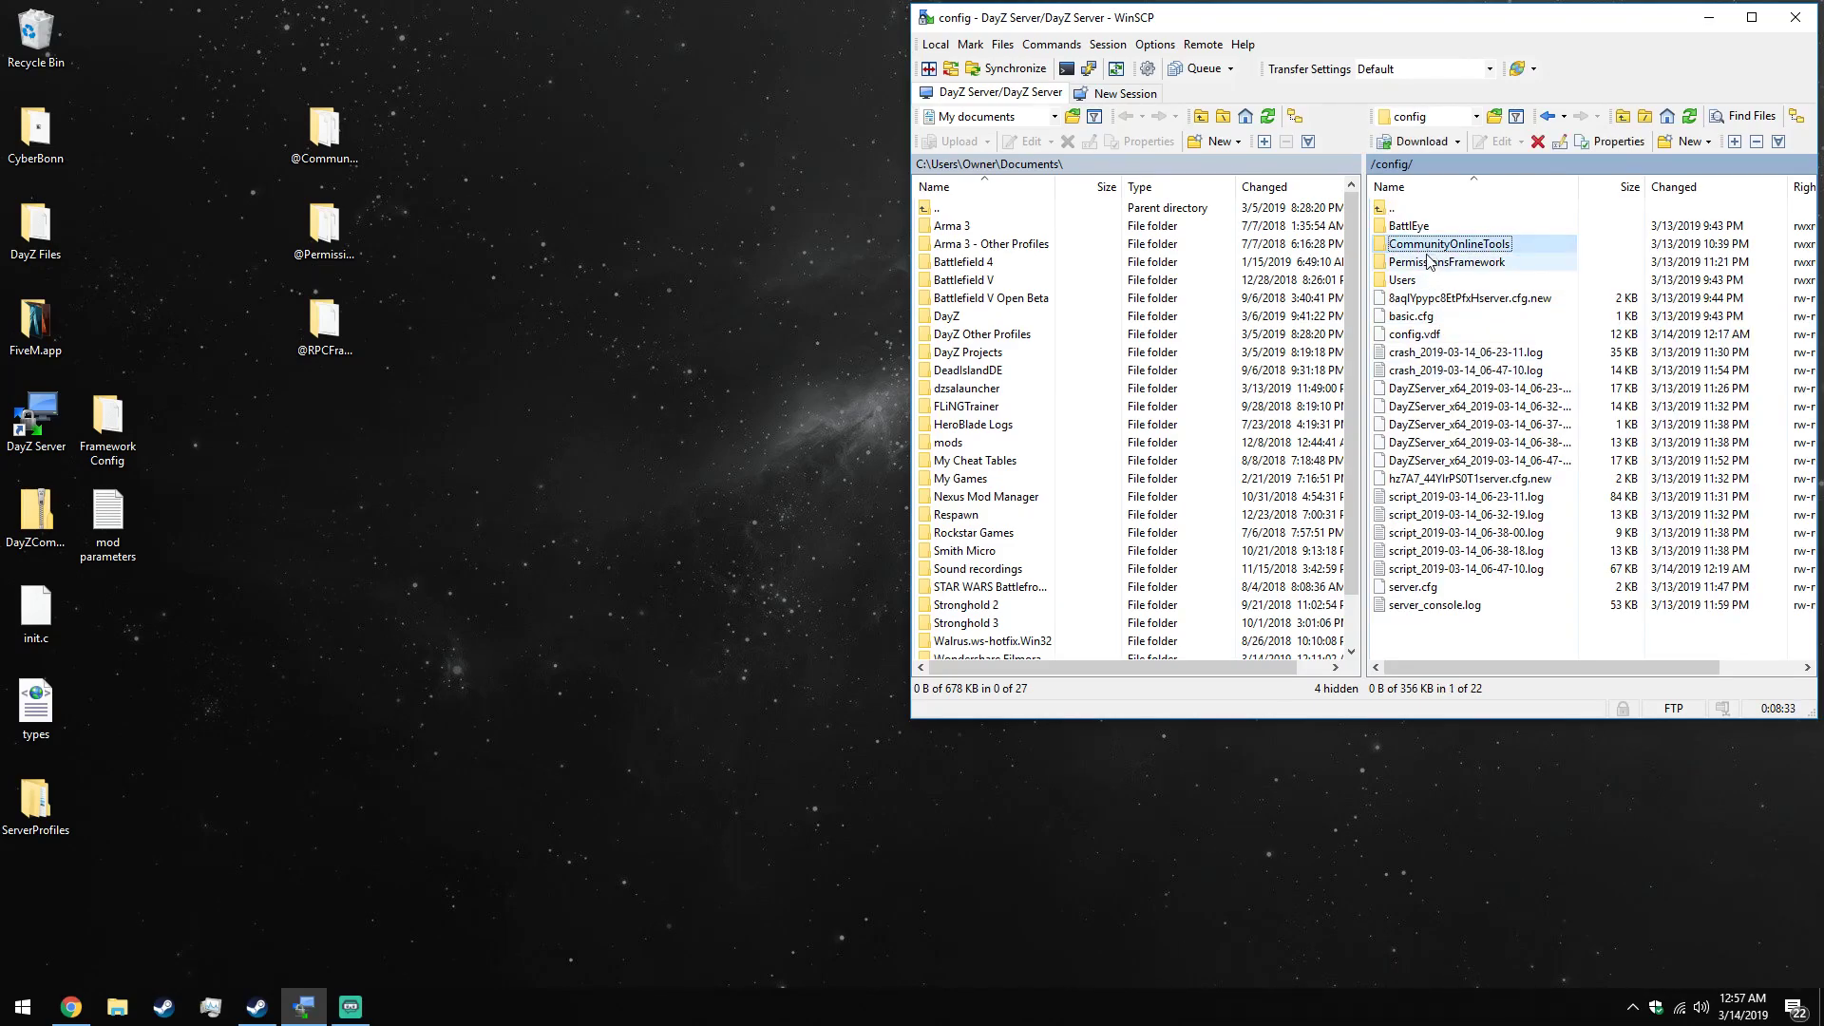
double_click(1435, 249)
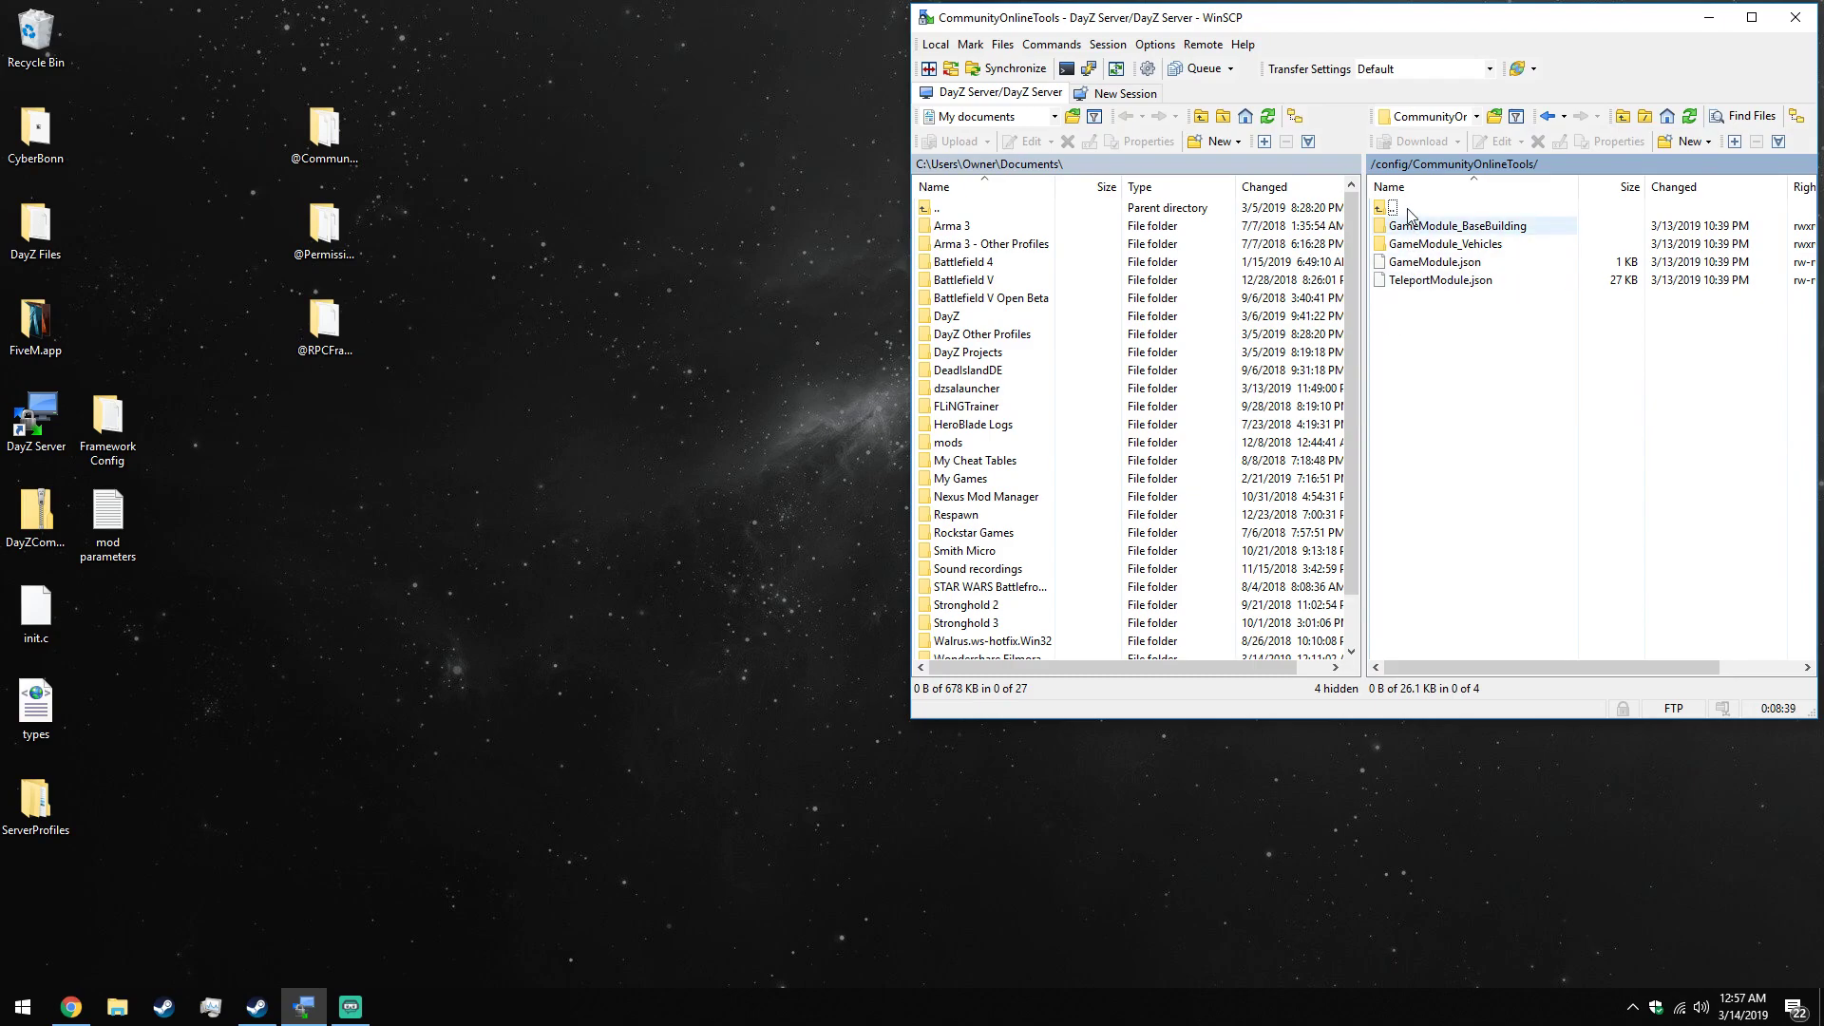
double_click(1396, 207)
left_click(1414, 263)
double_click(1415, 268)
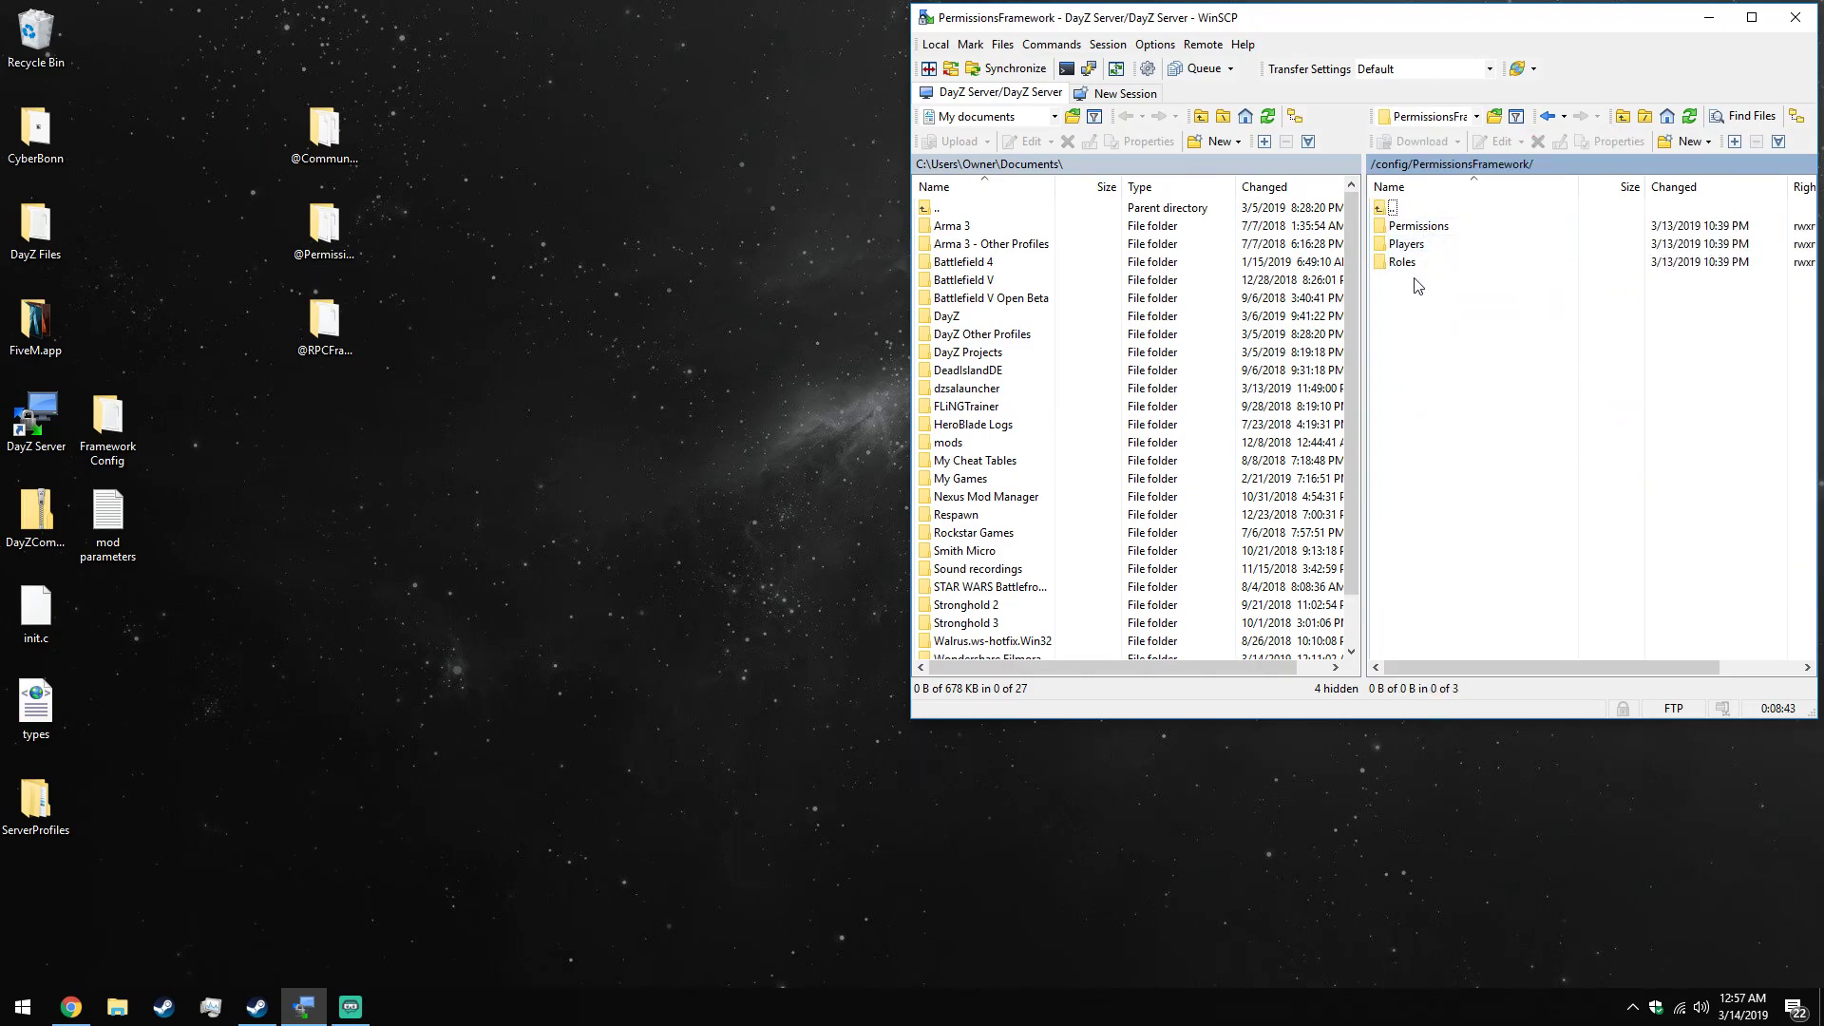
double_click(1398, 209)
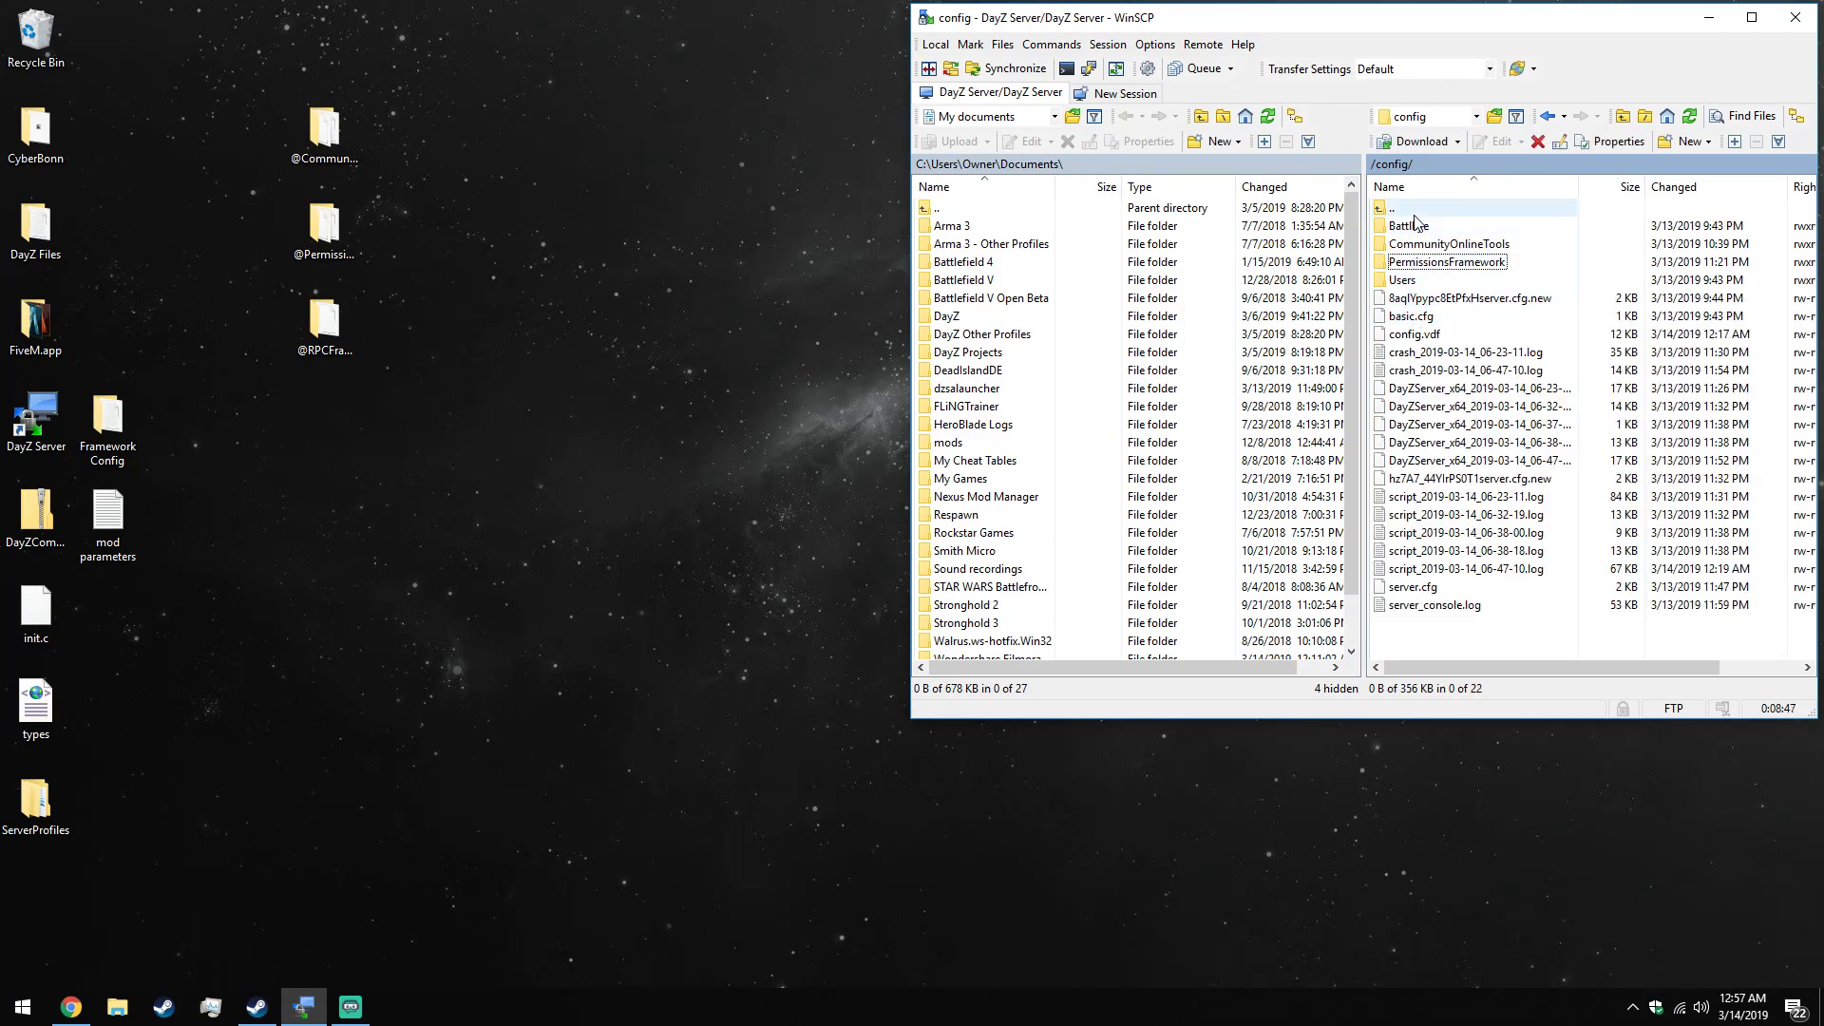
double_click(1393, 208)
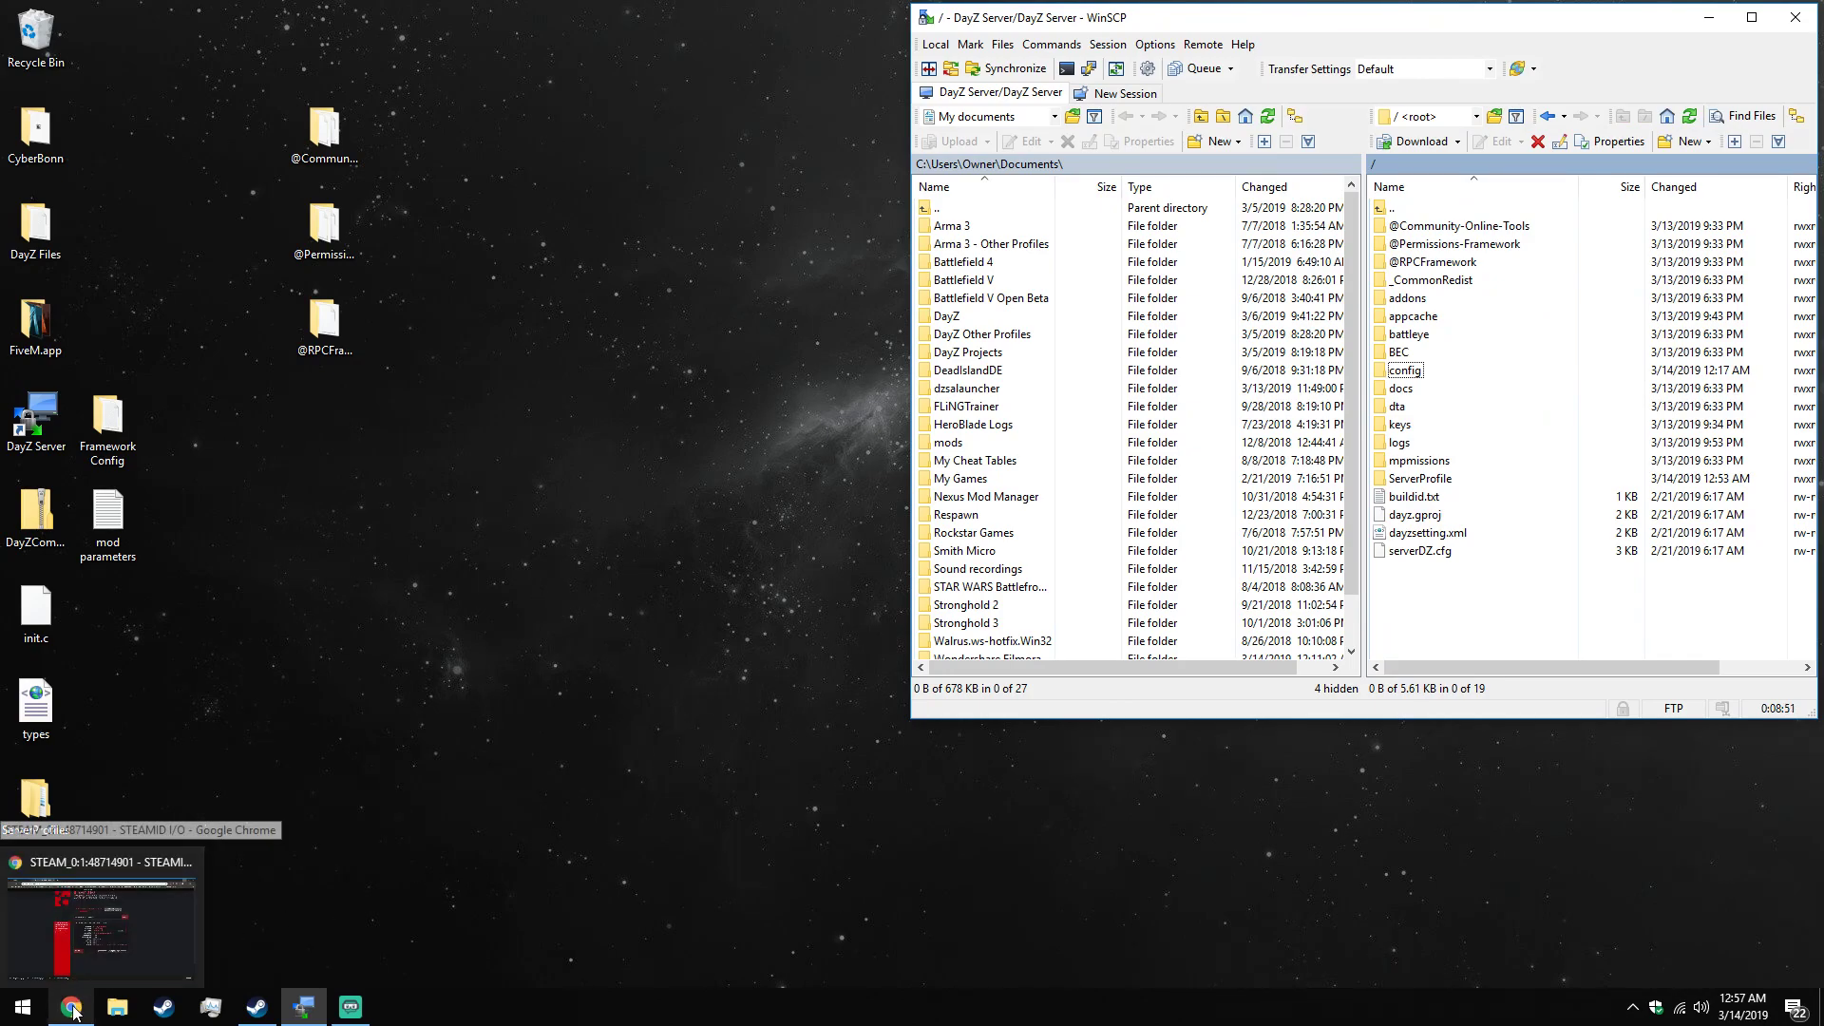
Switch to the g-portal.us server administration in the browser and open the server's Mods page.
left_click(108, 881)
left_click(114, 12)
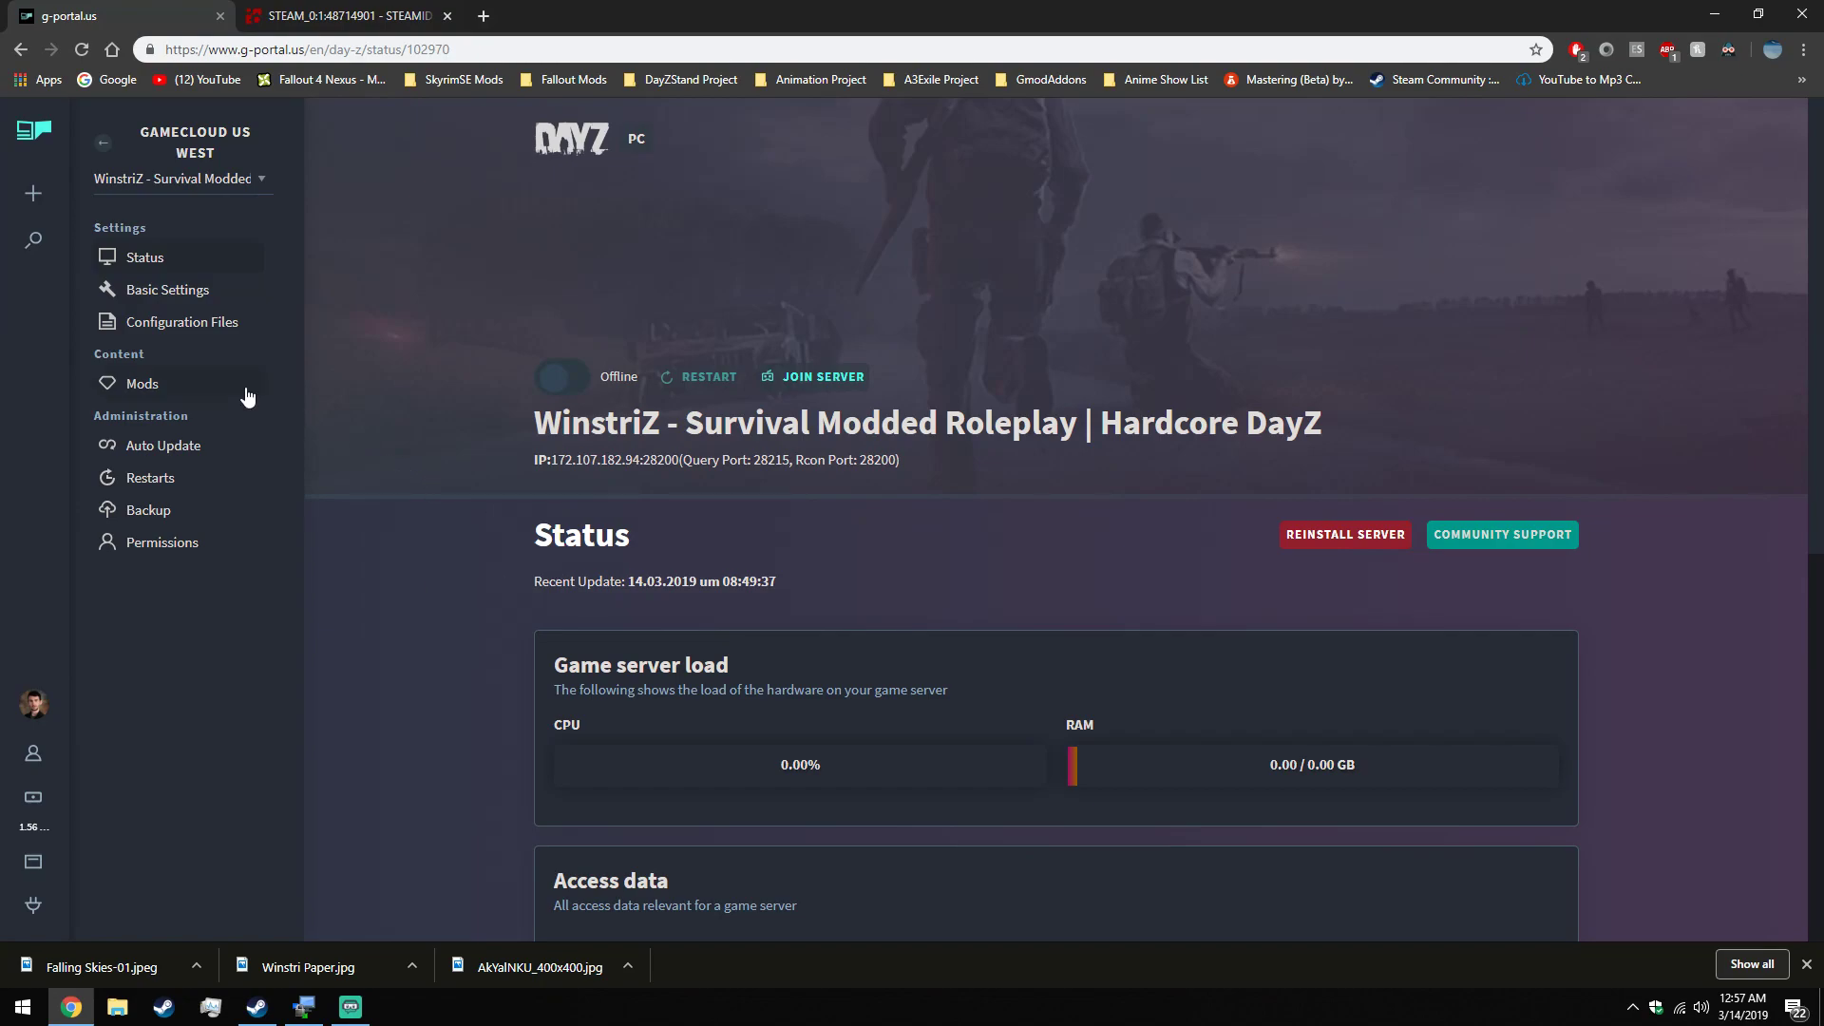
left_click(211, 381)
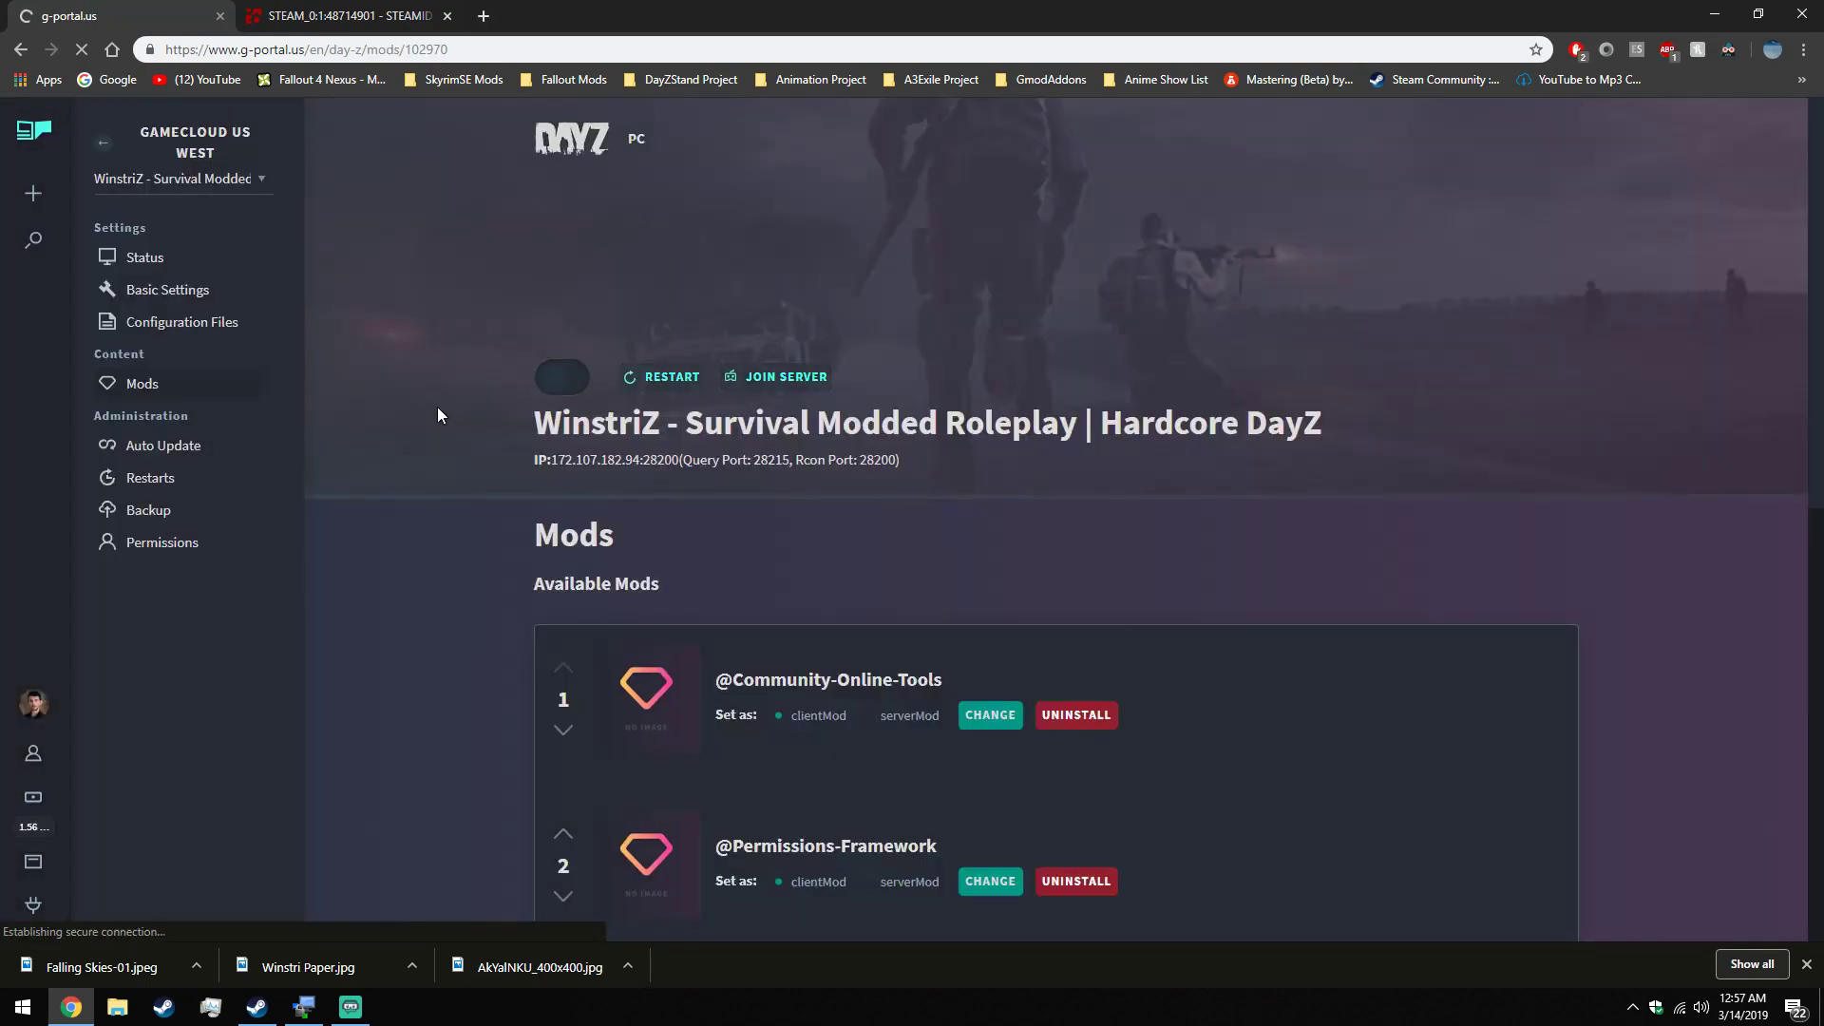
scroll(438, 410, "down", 3)
scroll(437, 406, "up", 1)
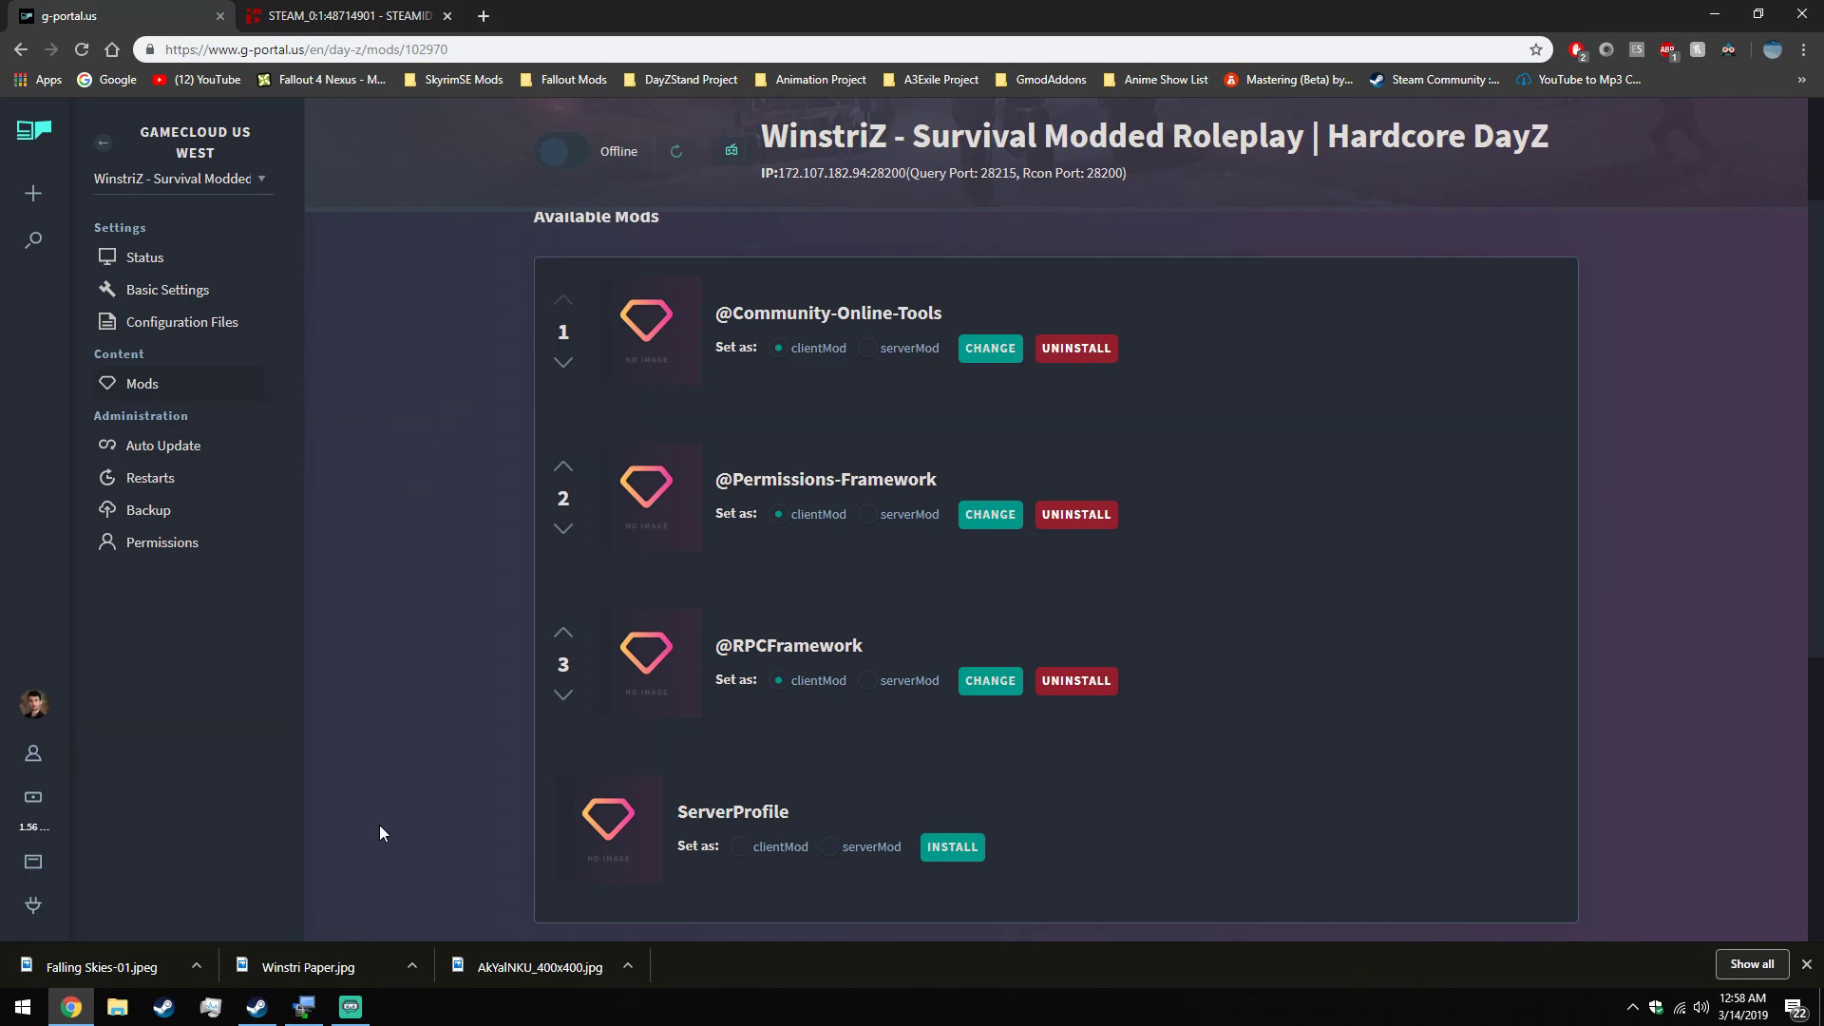
left_click(304, 1007)
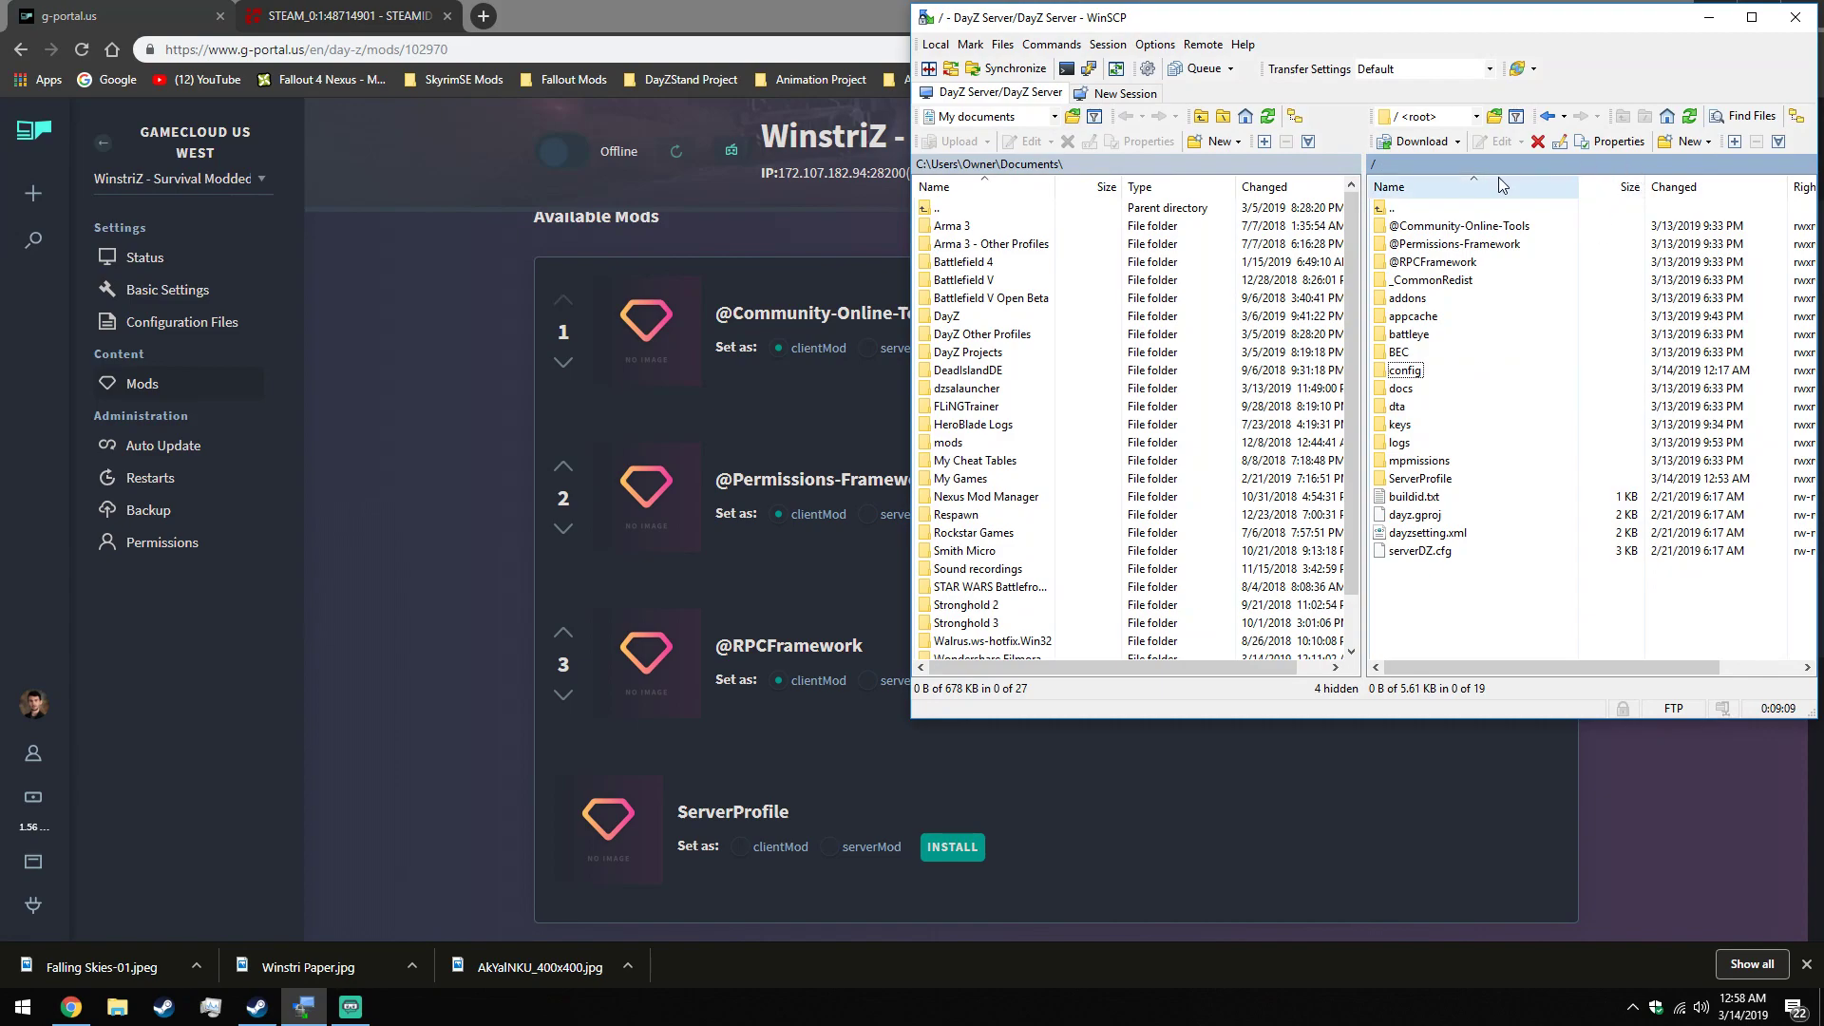
left_click(1467, 244)
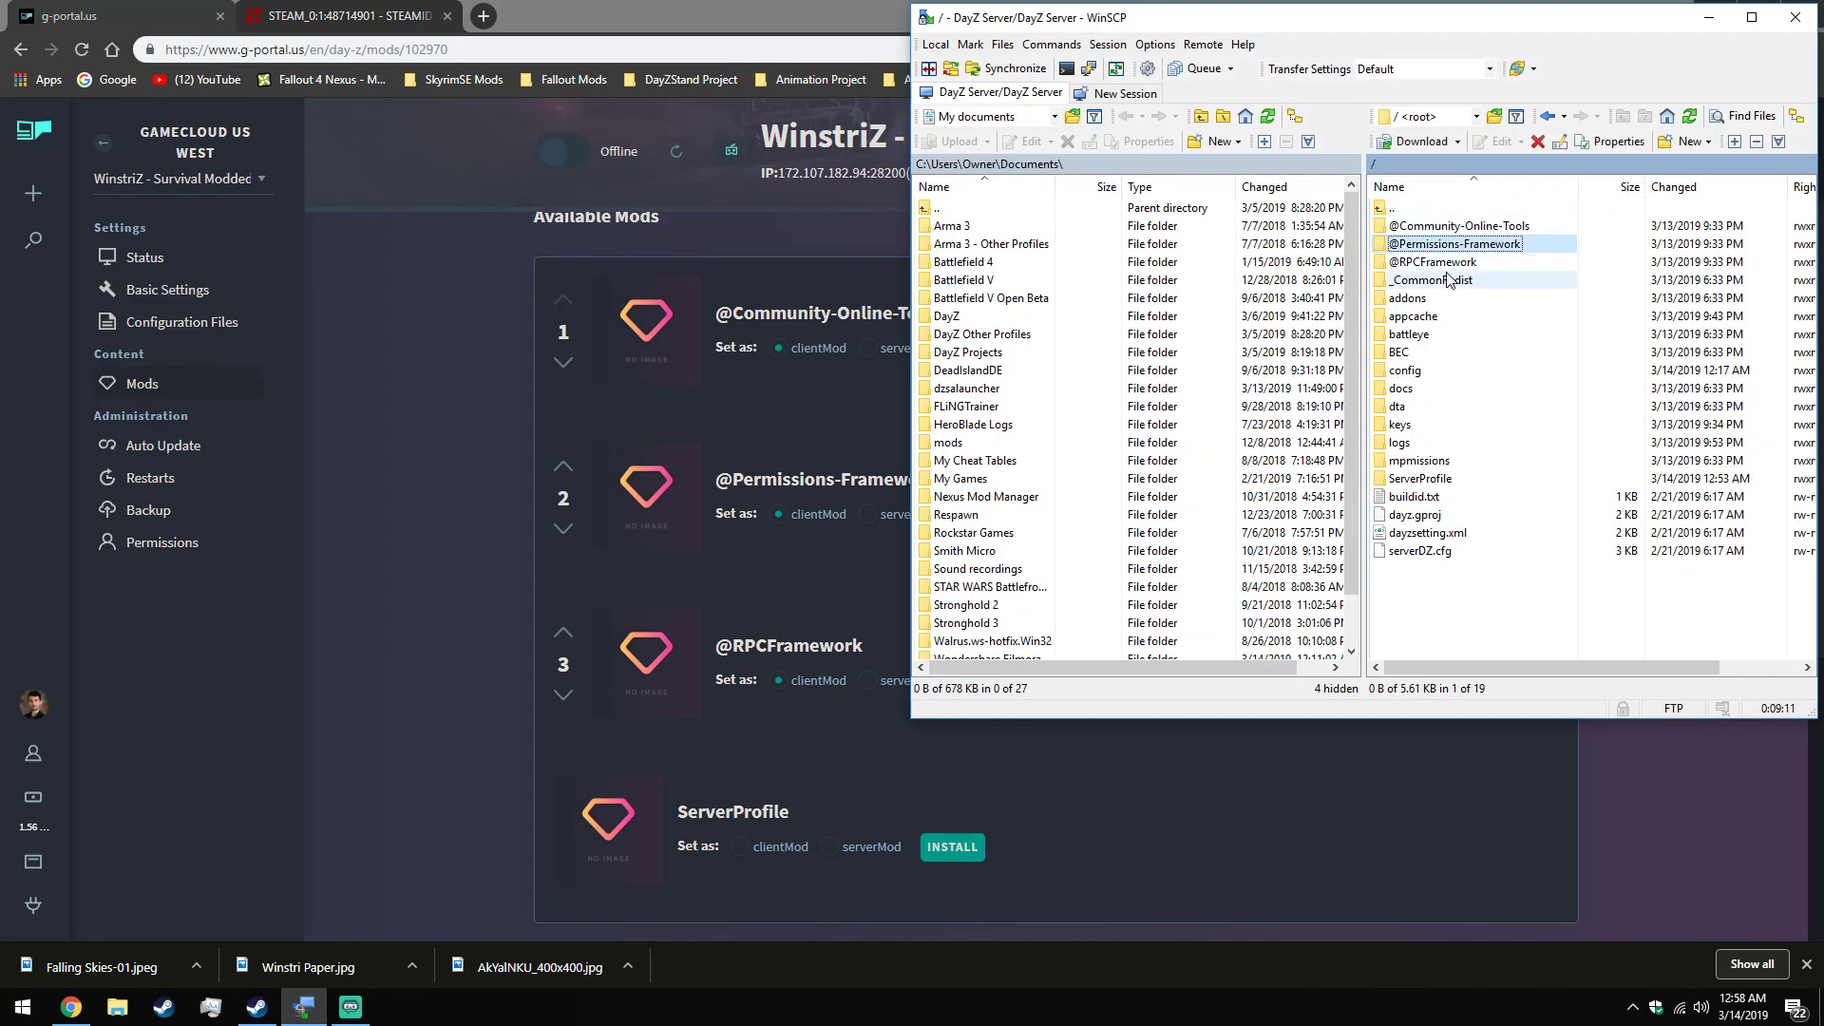
left_click(1435, 262)
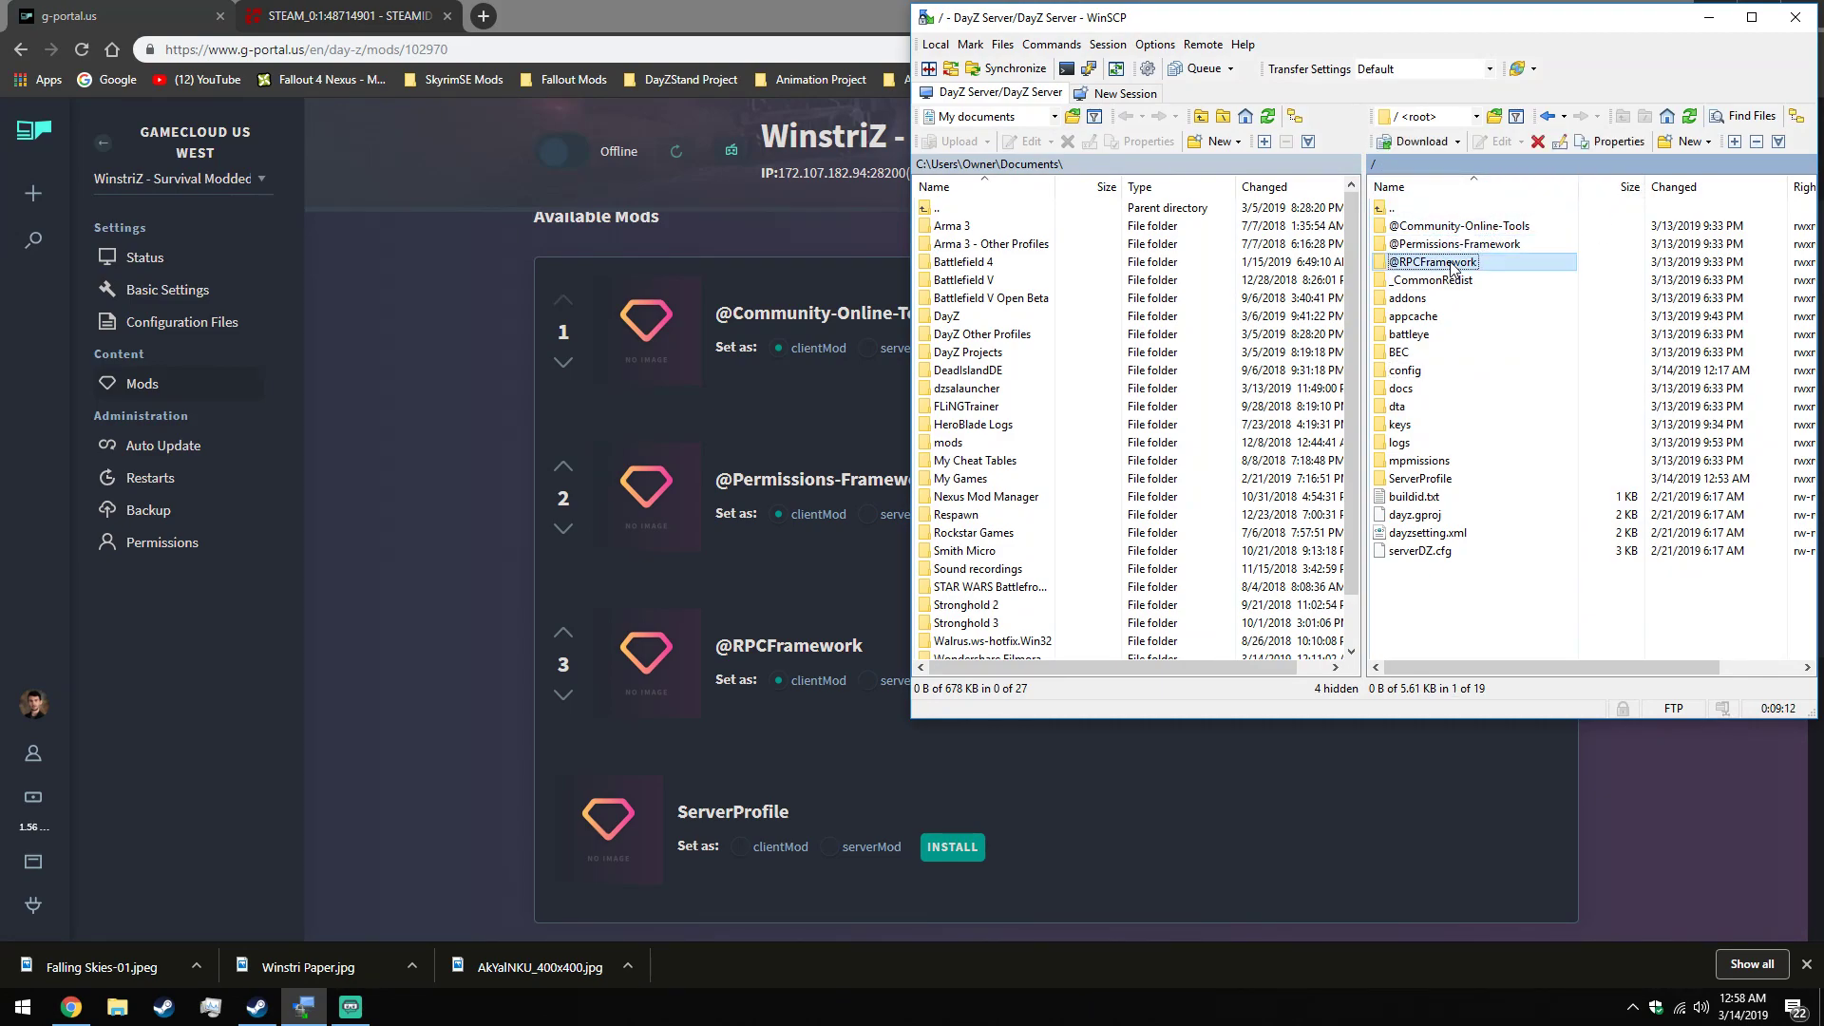
left_click(447, 469)
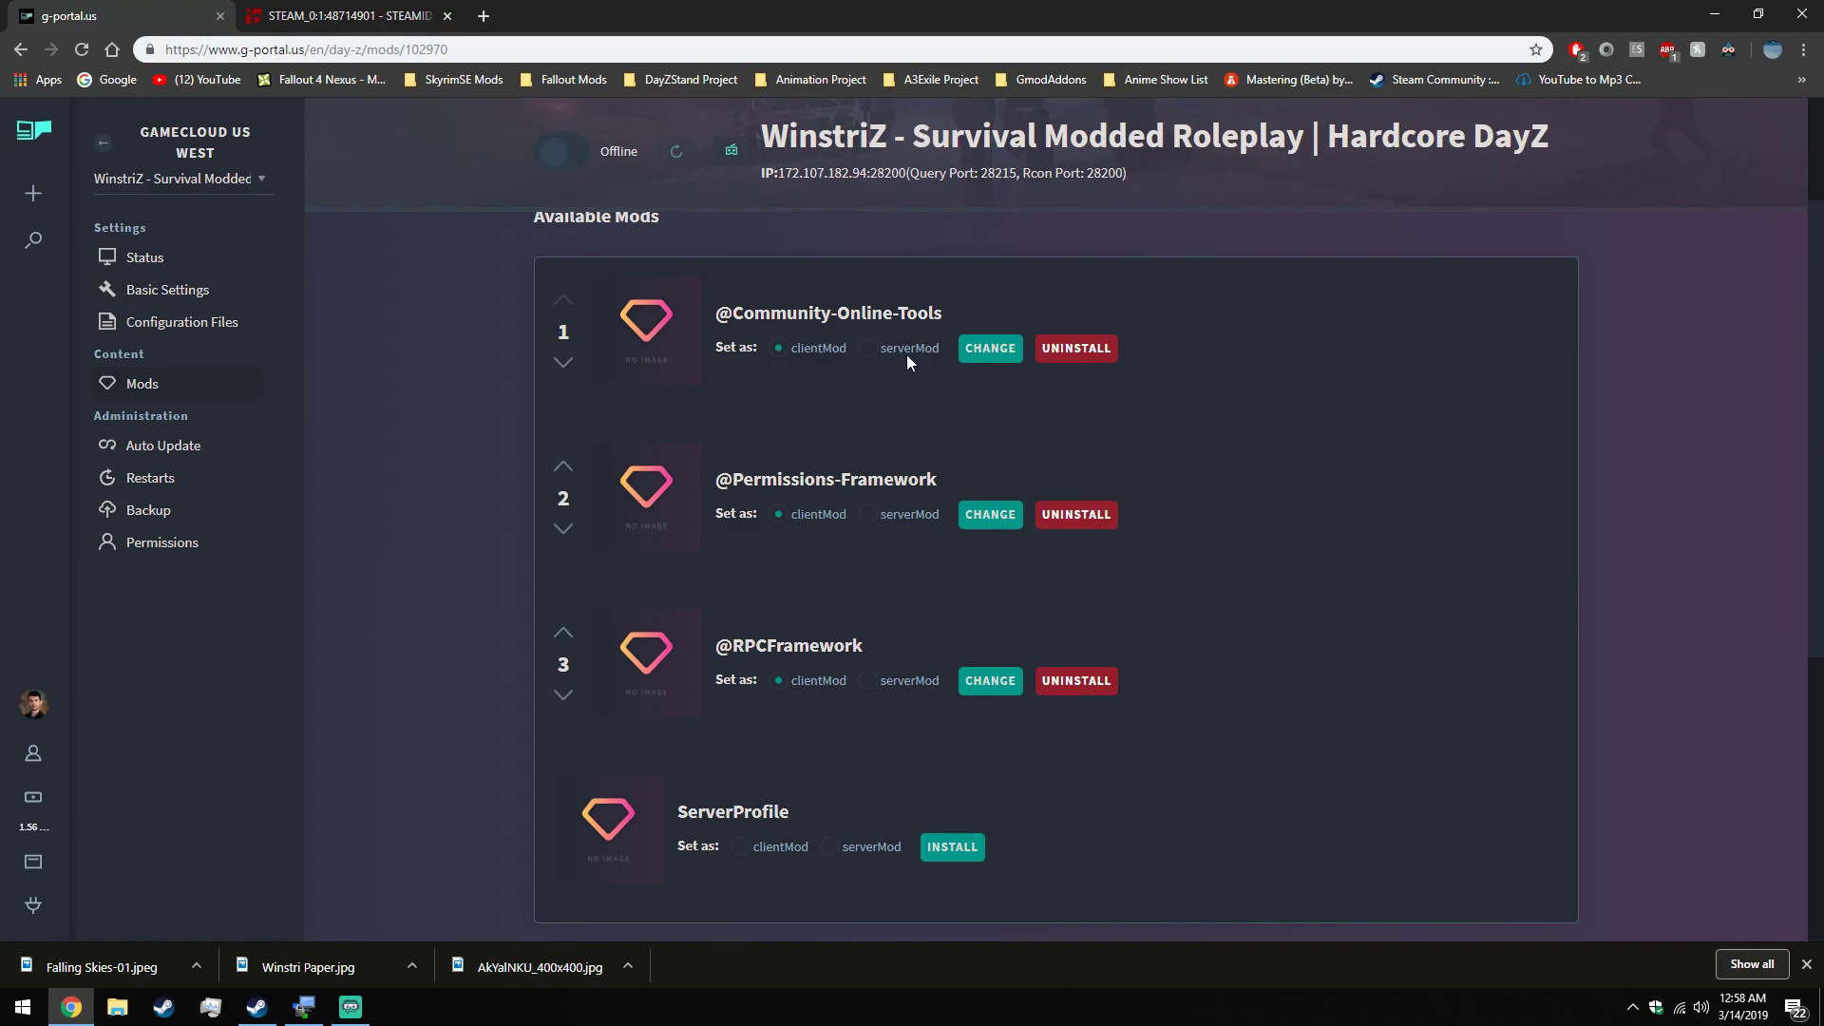
Switch to the mod's Steam Workshop page, review the -mod and -scrAllowFileWrite startup parameters in the installation instructions, and close Steam.
left_click(1714, 15)
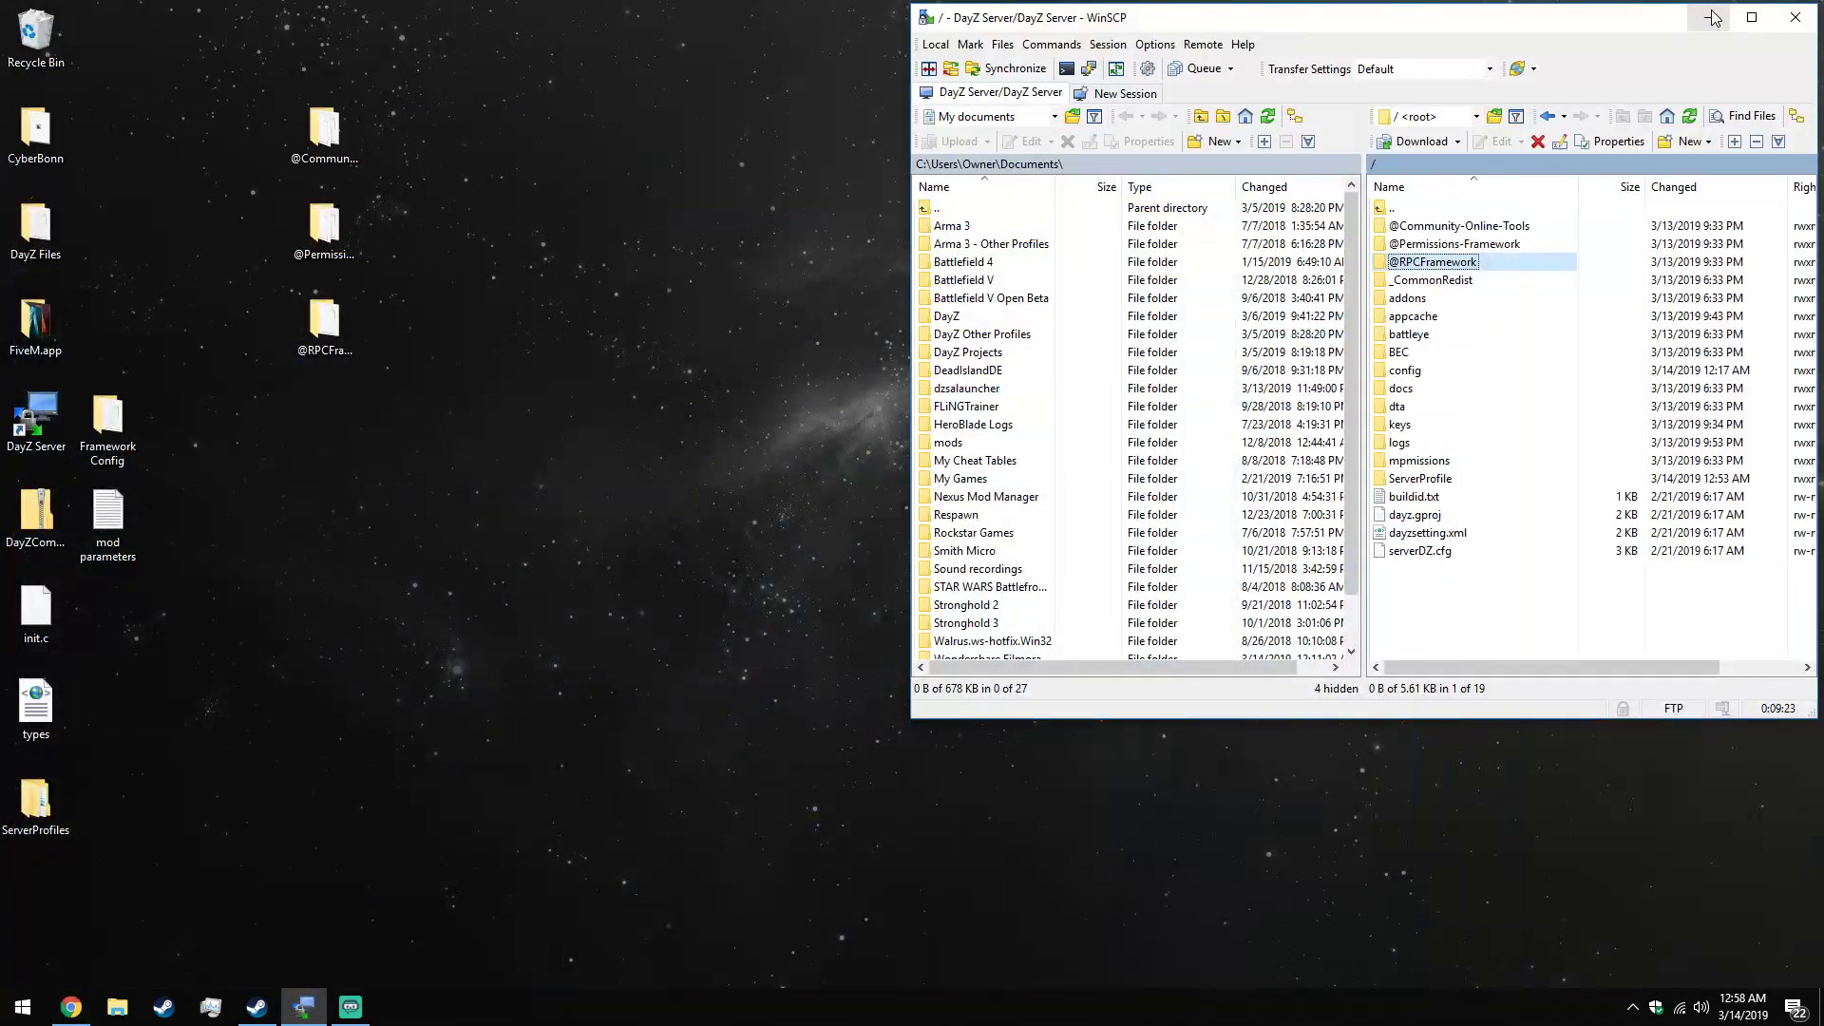
left_click(1714, 17)
left_click(255, 1005)
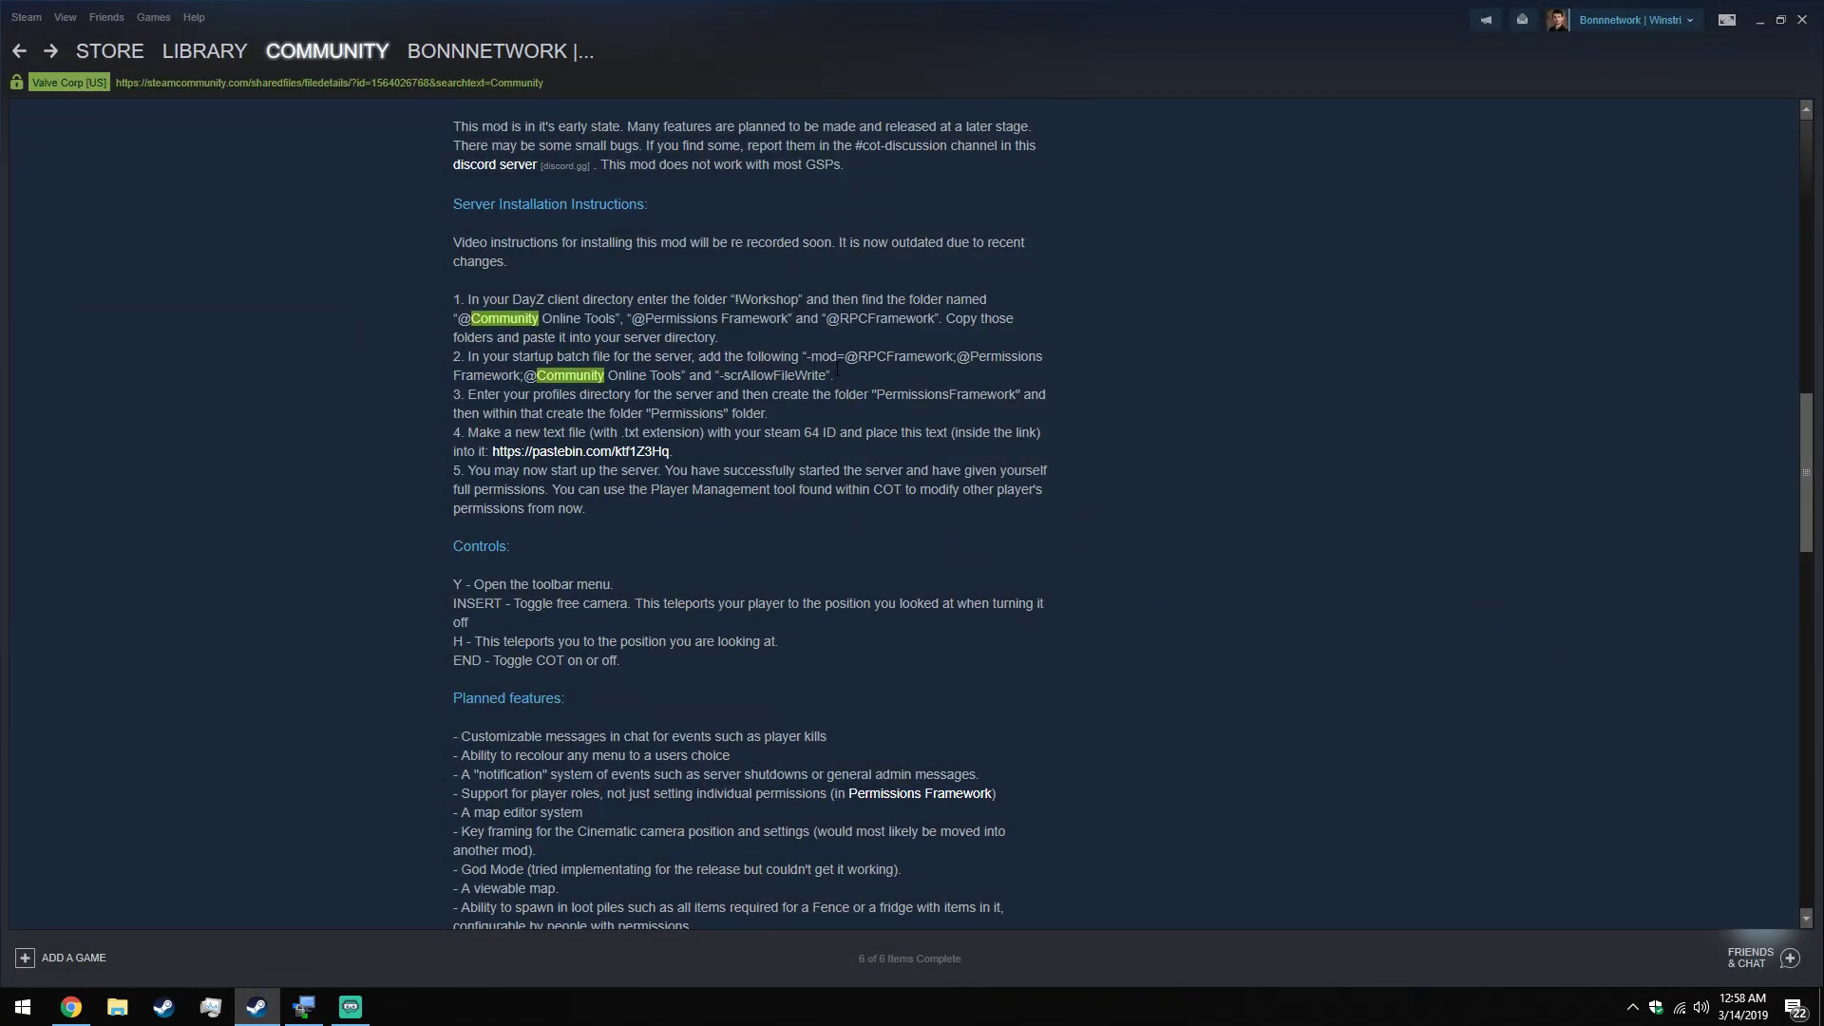
left_click_drag(803, 352, 834, 376)
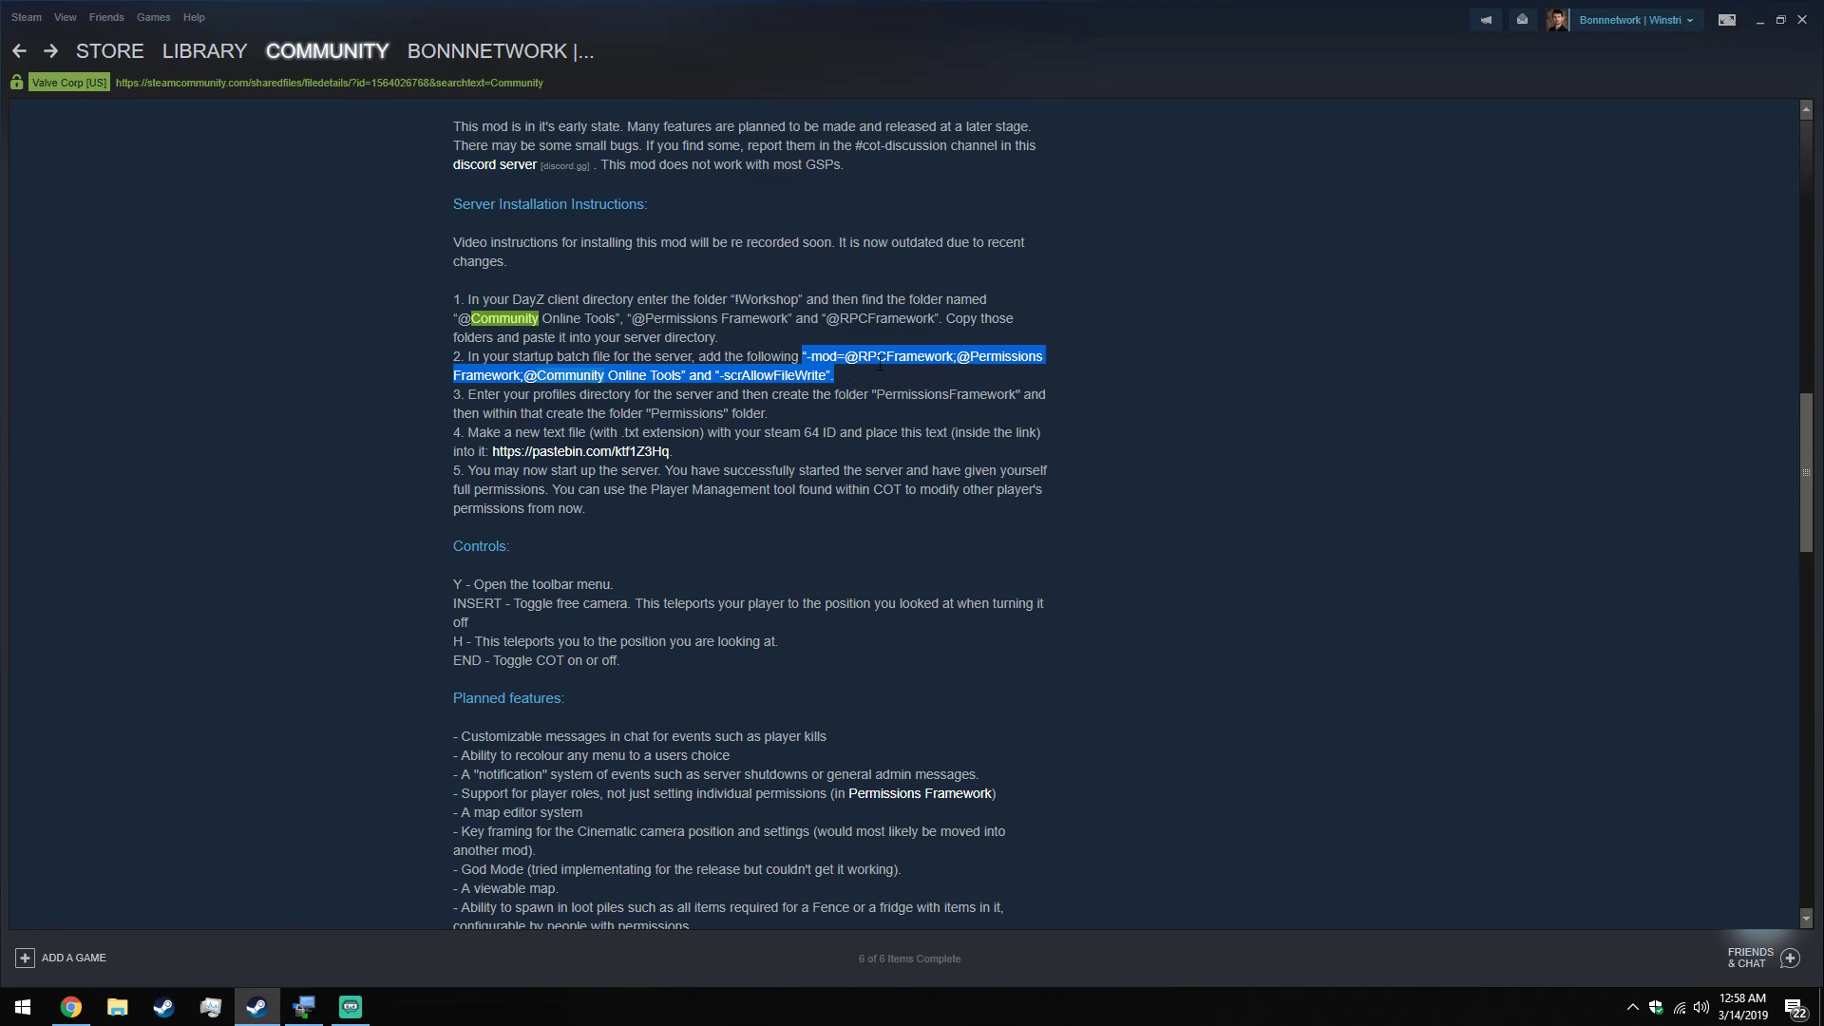
left_click(957, 363)
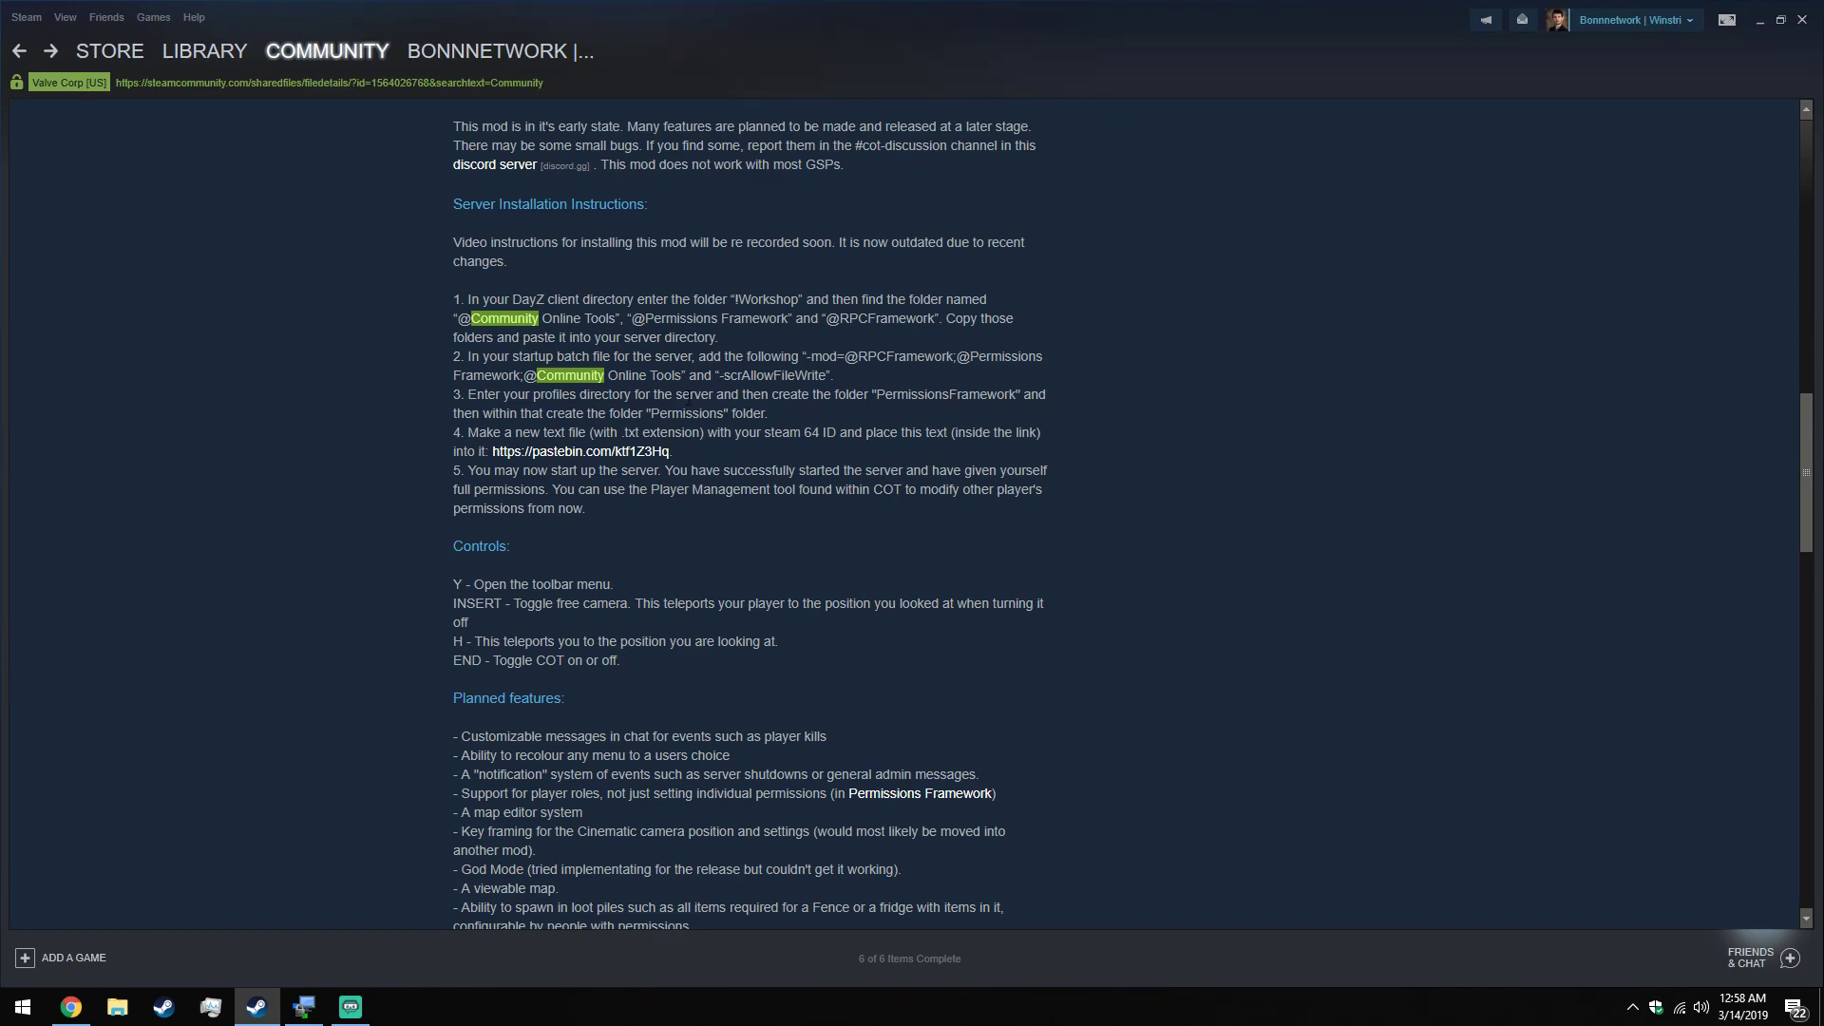
left_click_drag(711, 375, 838, 377)
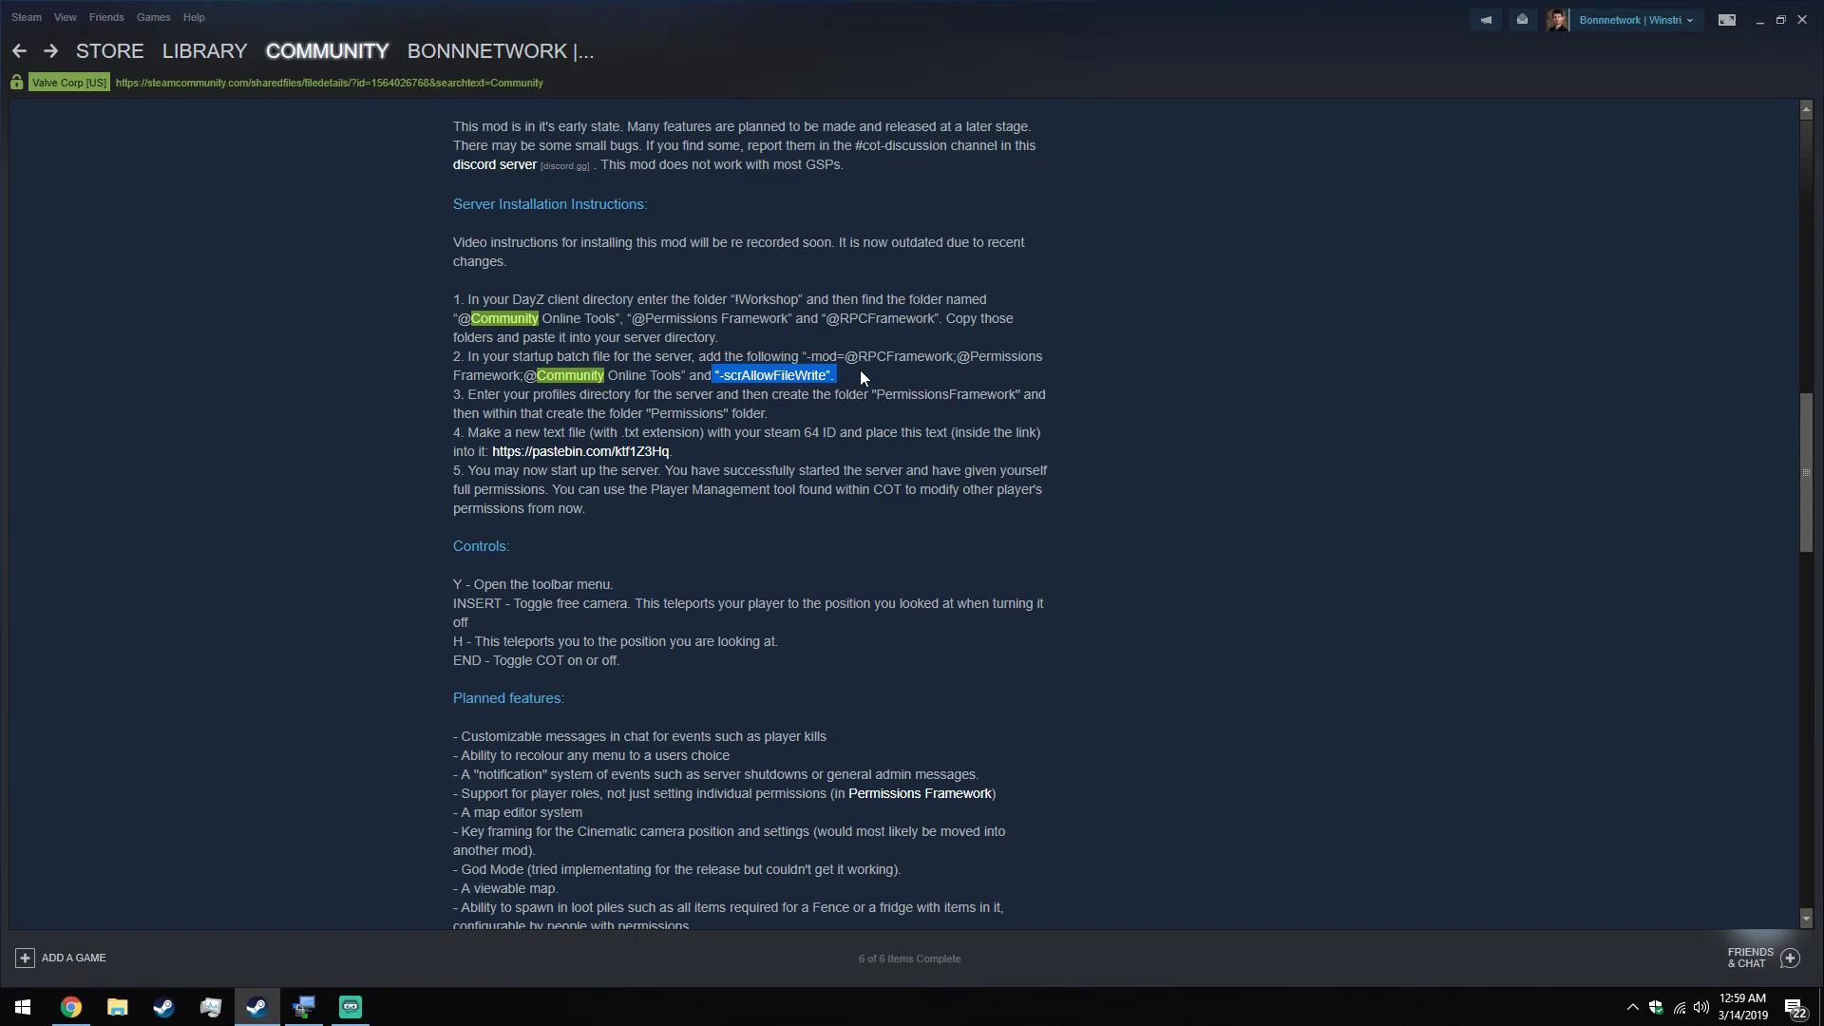
left_click(1802, 20)
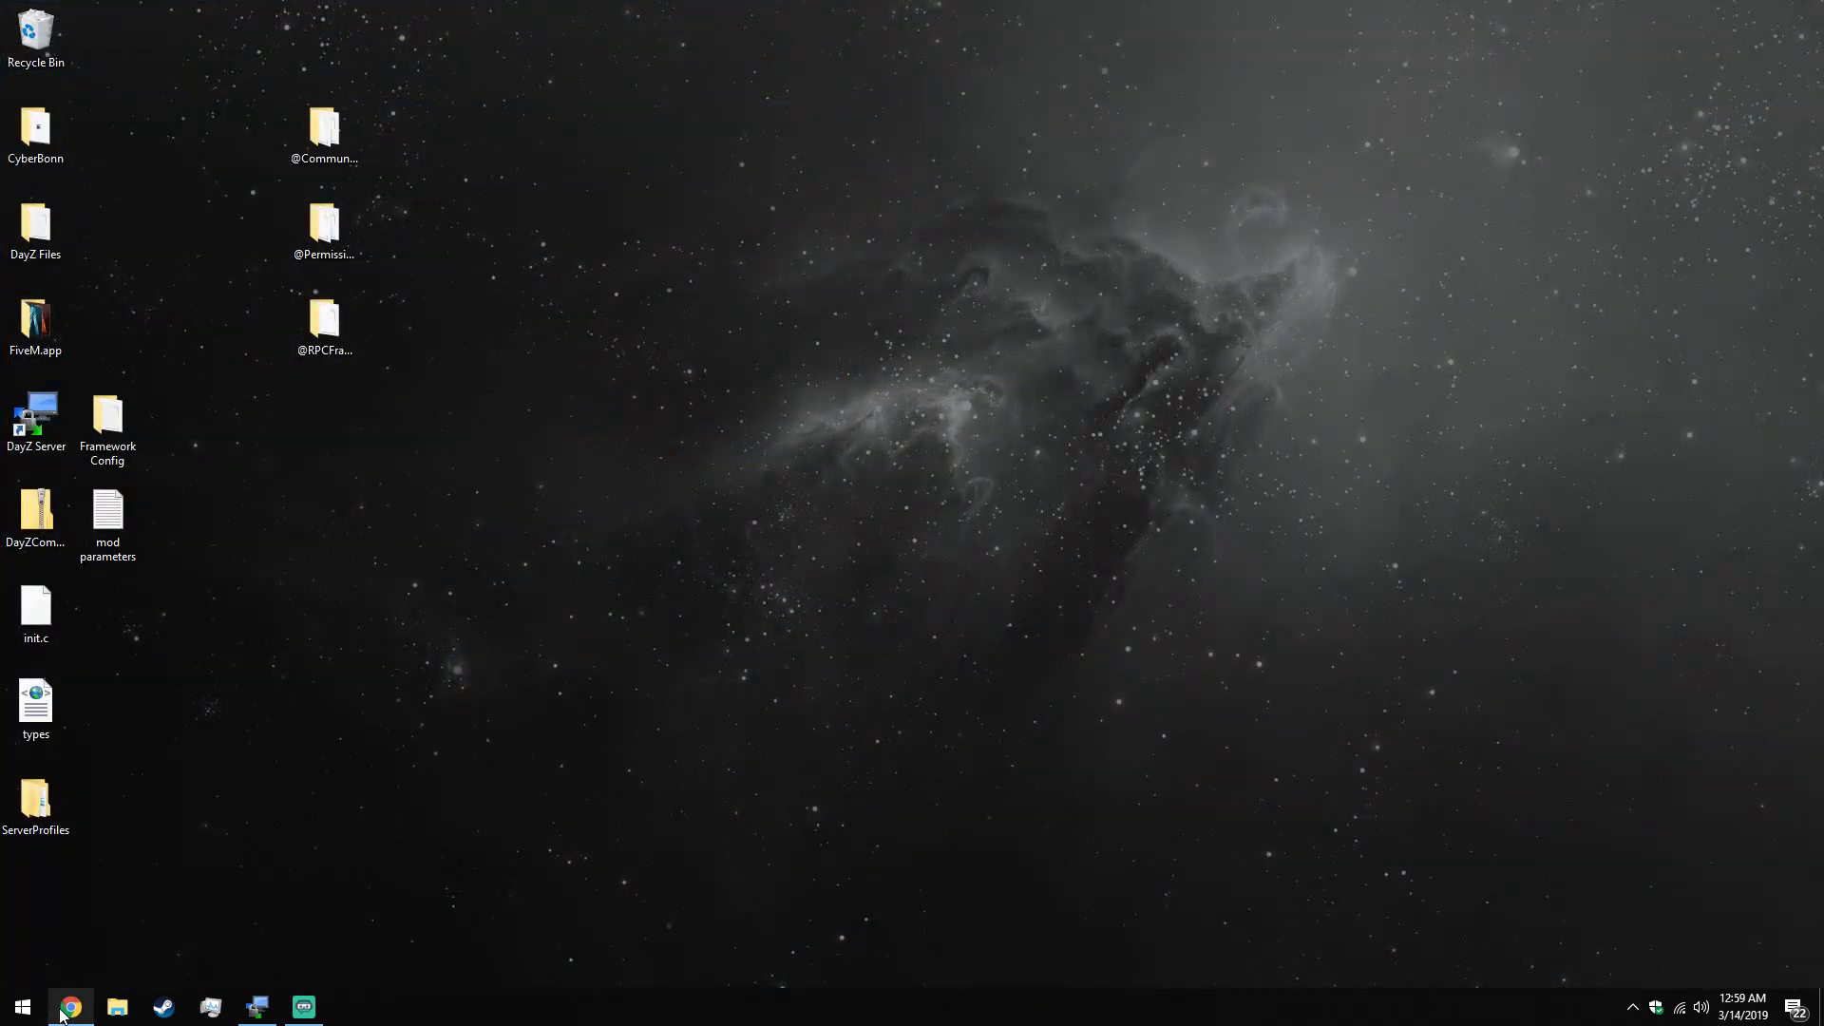
Switch to g-portal in the browser, set the DayZ server online, and close the FTP session in WinSCP.
left_click(70, 1007)
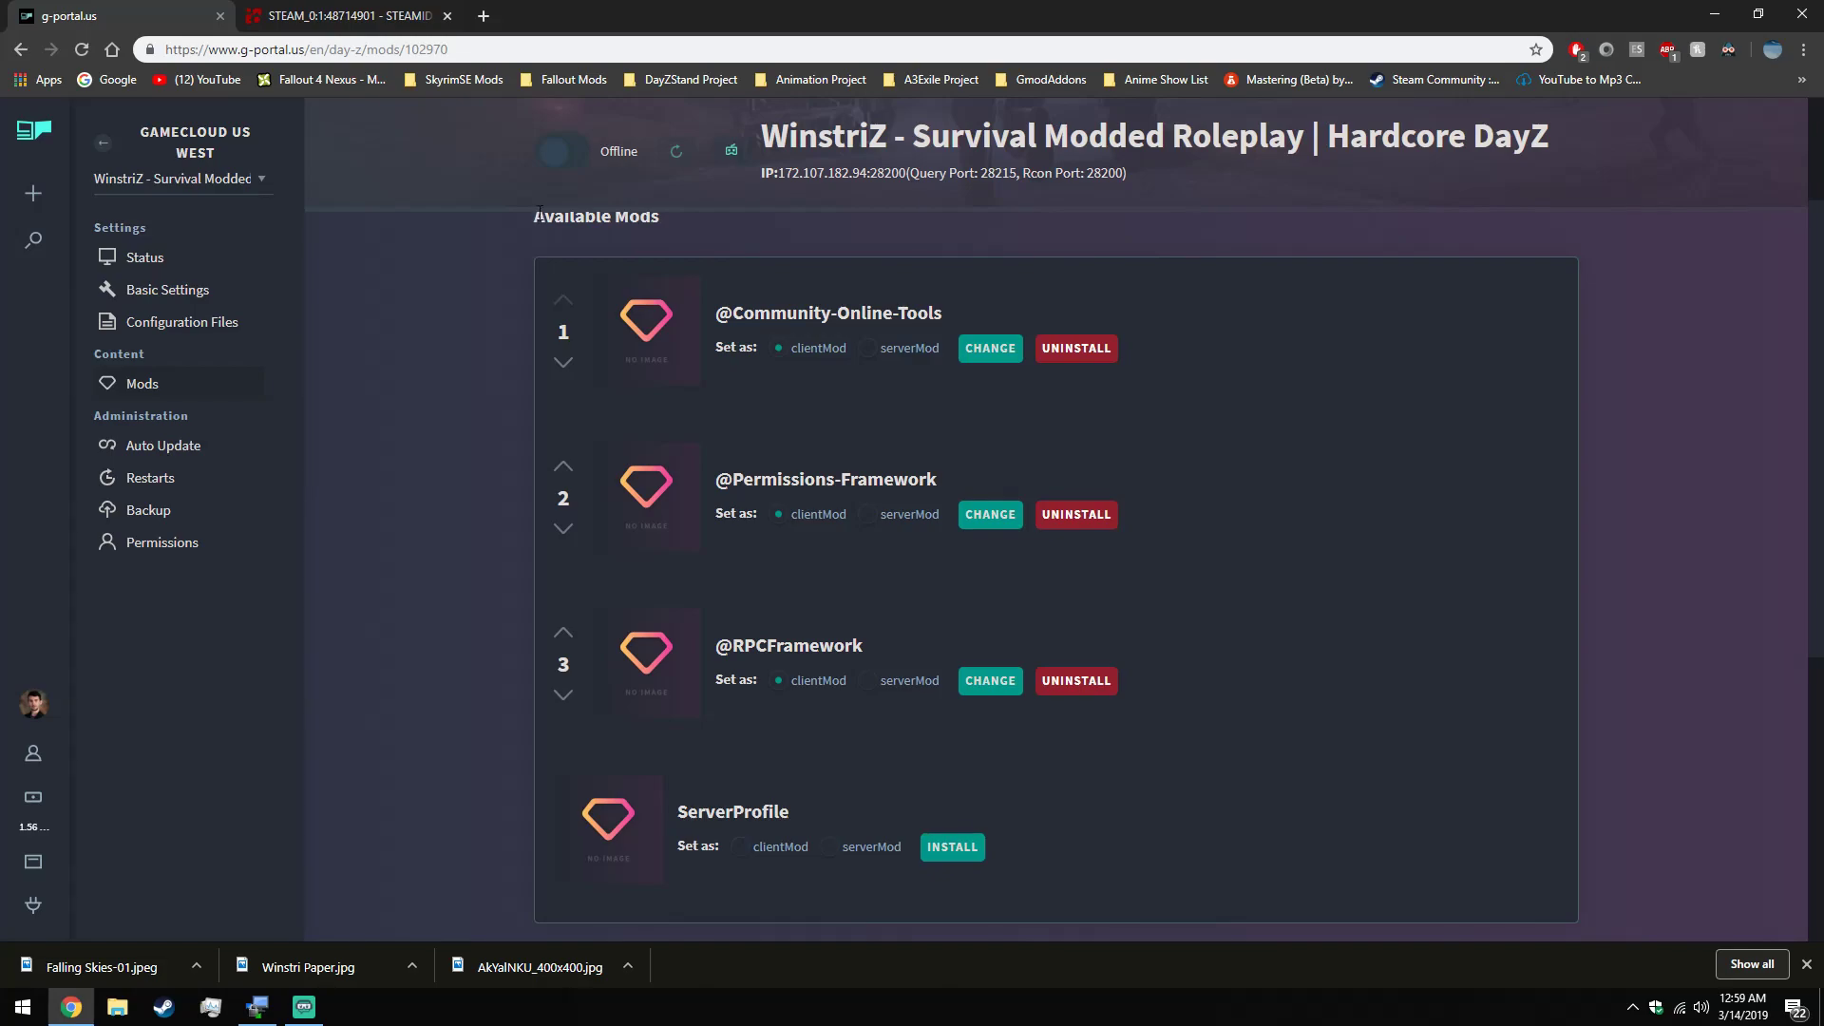
left_click(561, 156)
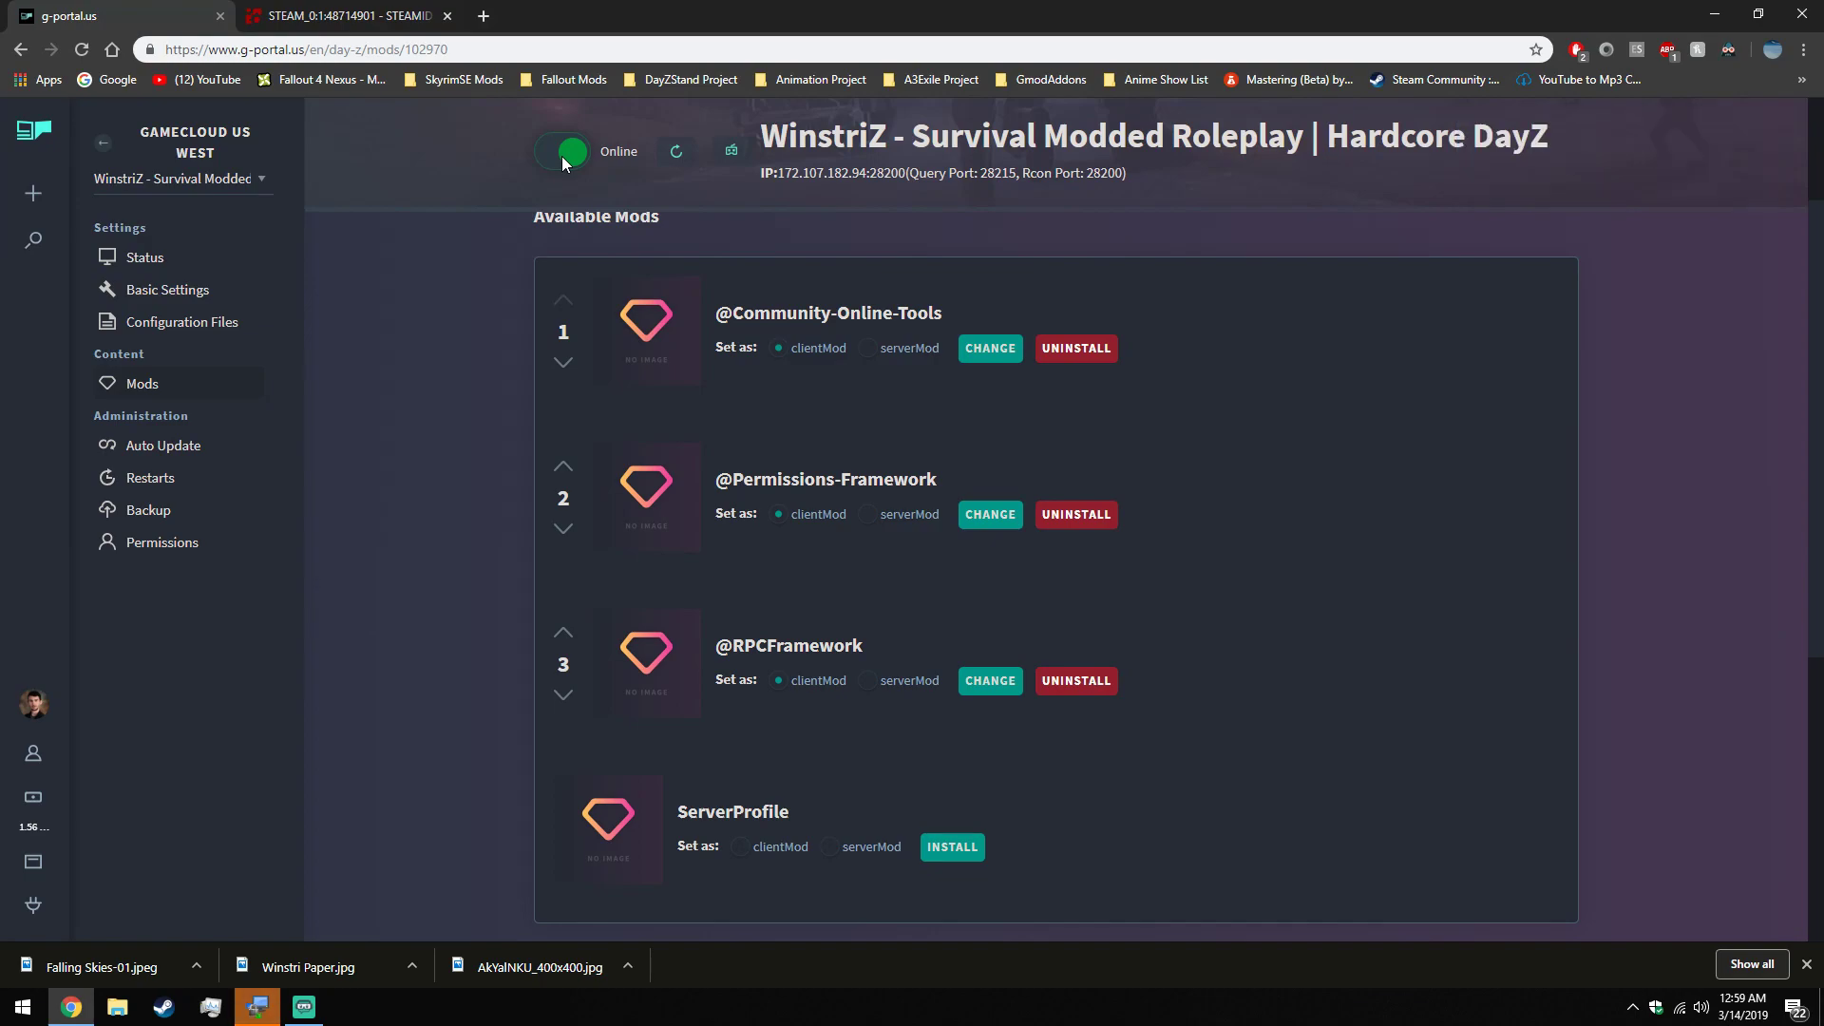
left_click(1727, 8)
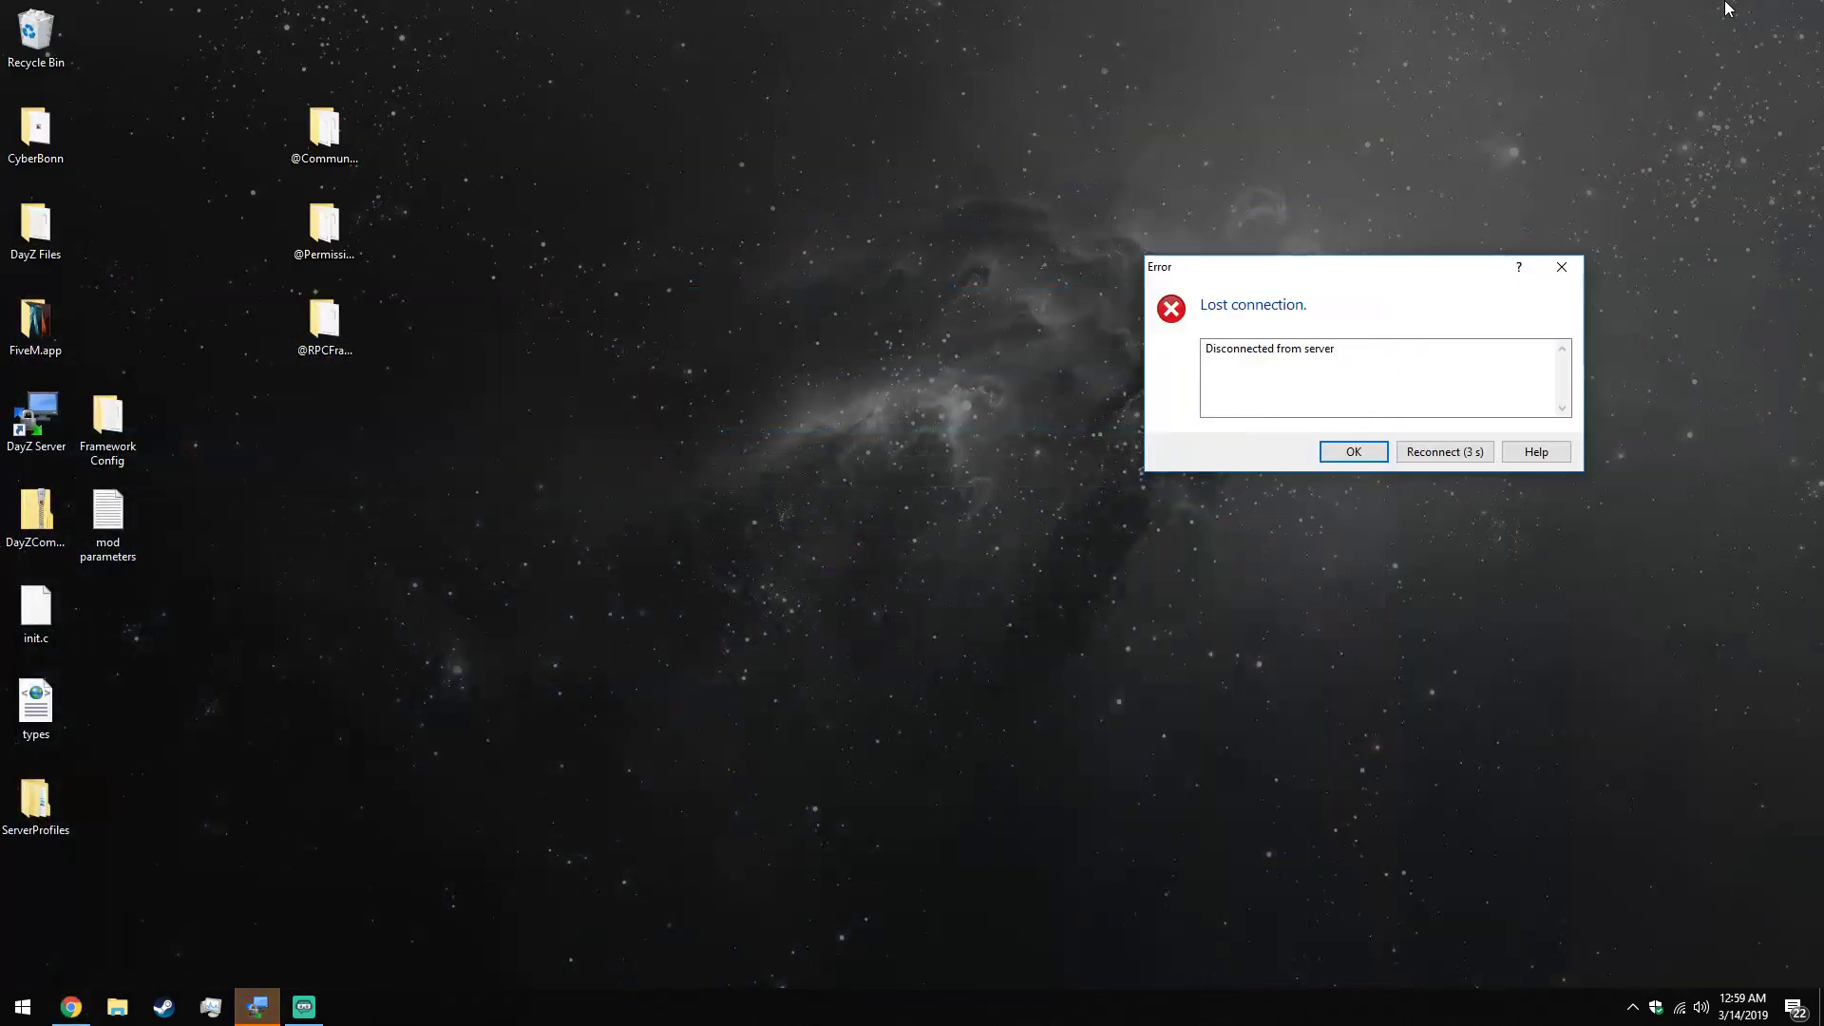
left_click(1559, 265)
left_click(1639, 174)
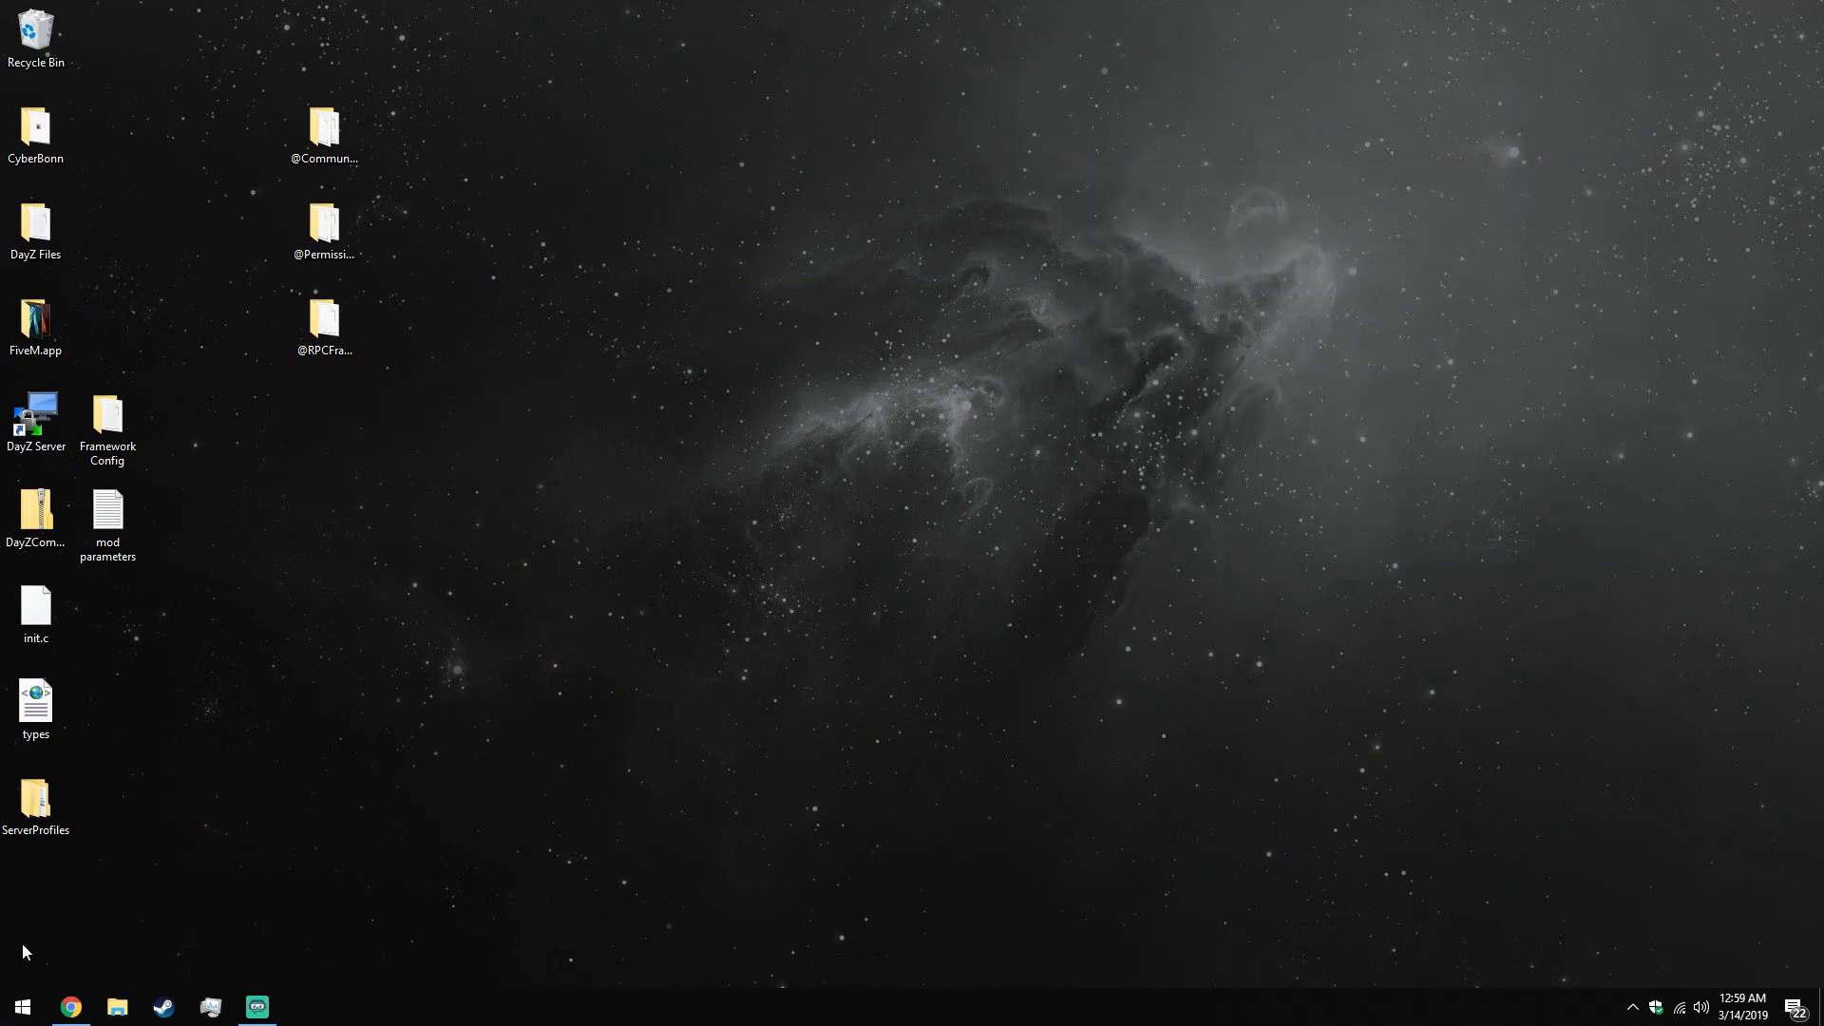
Launch DZSALauncher and refresh the entry of the WinstriZ - Survival Modded Roleplay server.
left_click(22, 1006)
type("DZ")
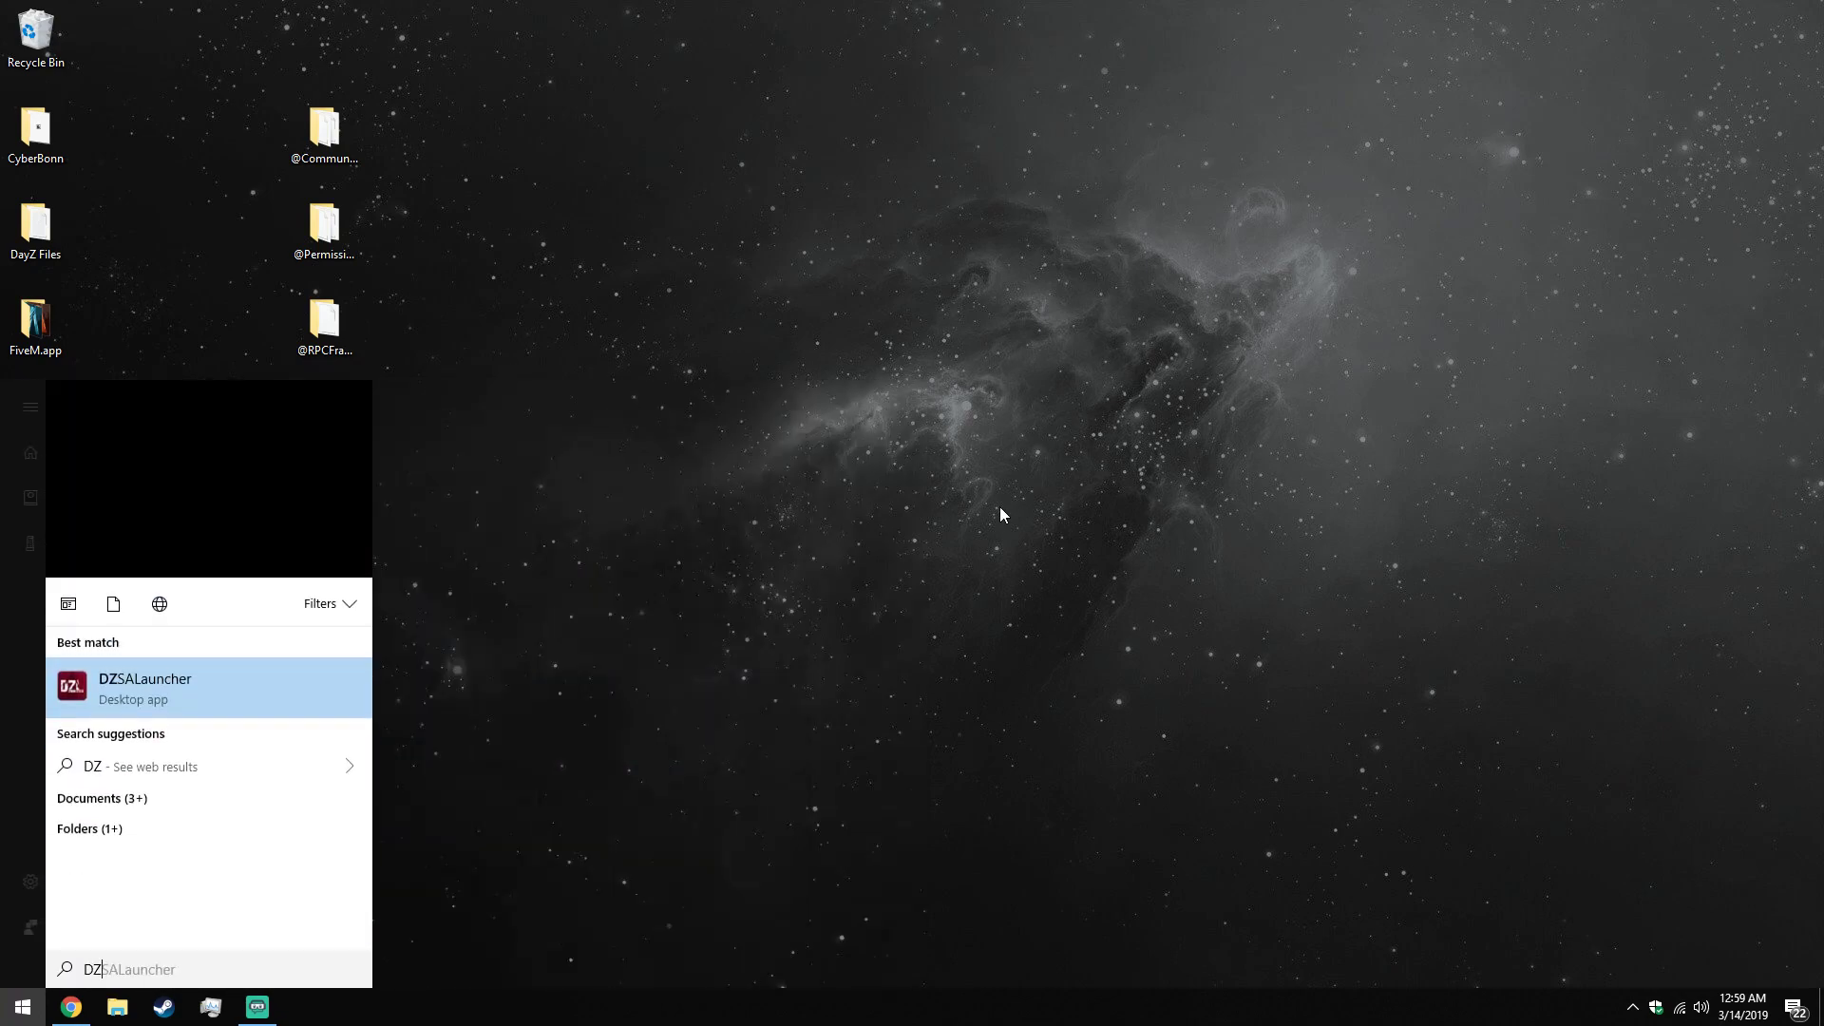
type("SA")
left_click(300, 505)
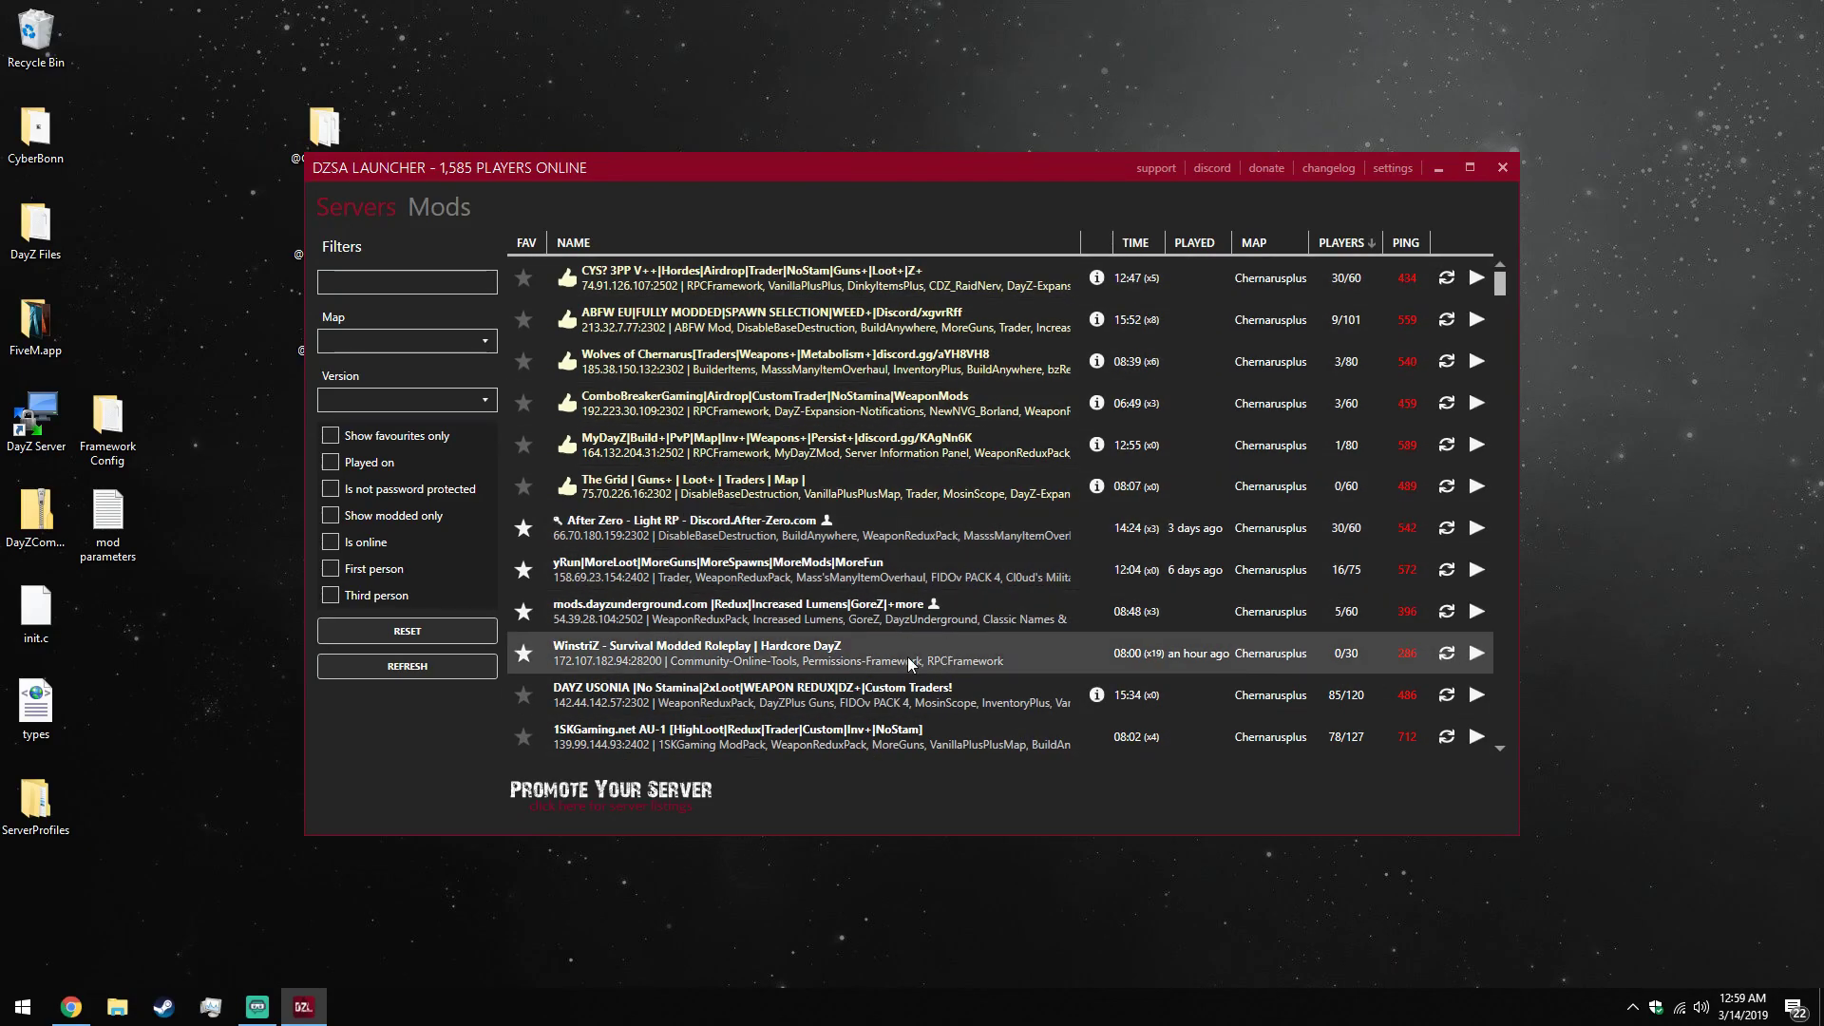
left_click(1447, 653)
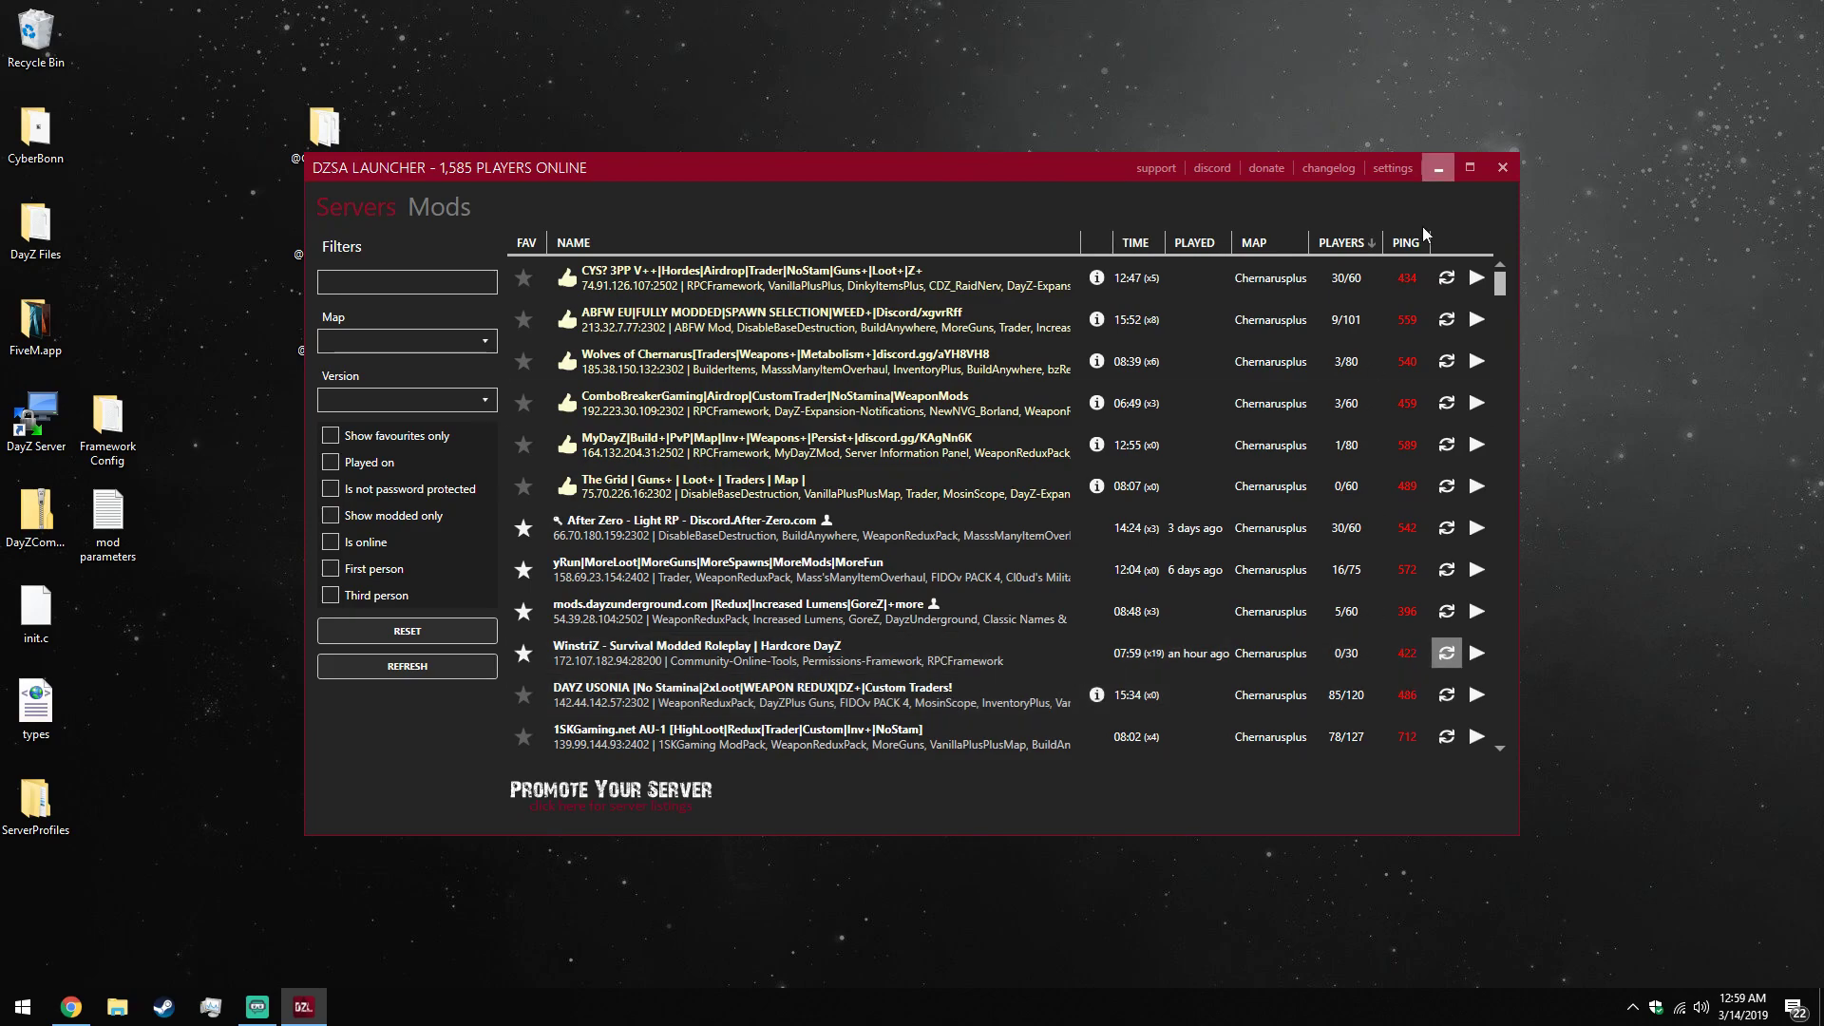
Filter the server list by "Winstri" and join the WinstriZ server with the Play option.
left_click(407, 282)
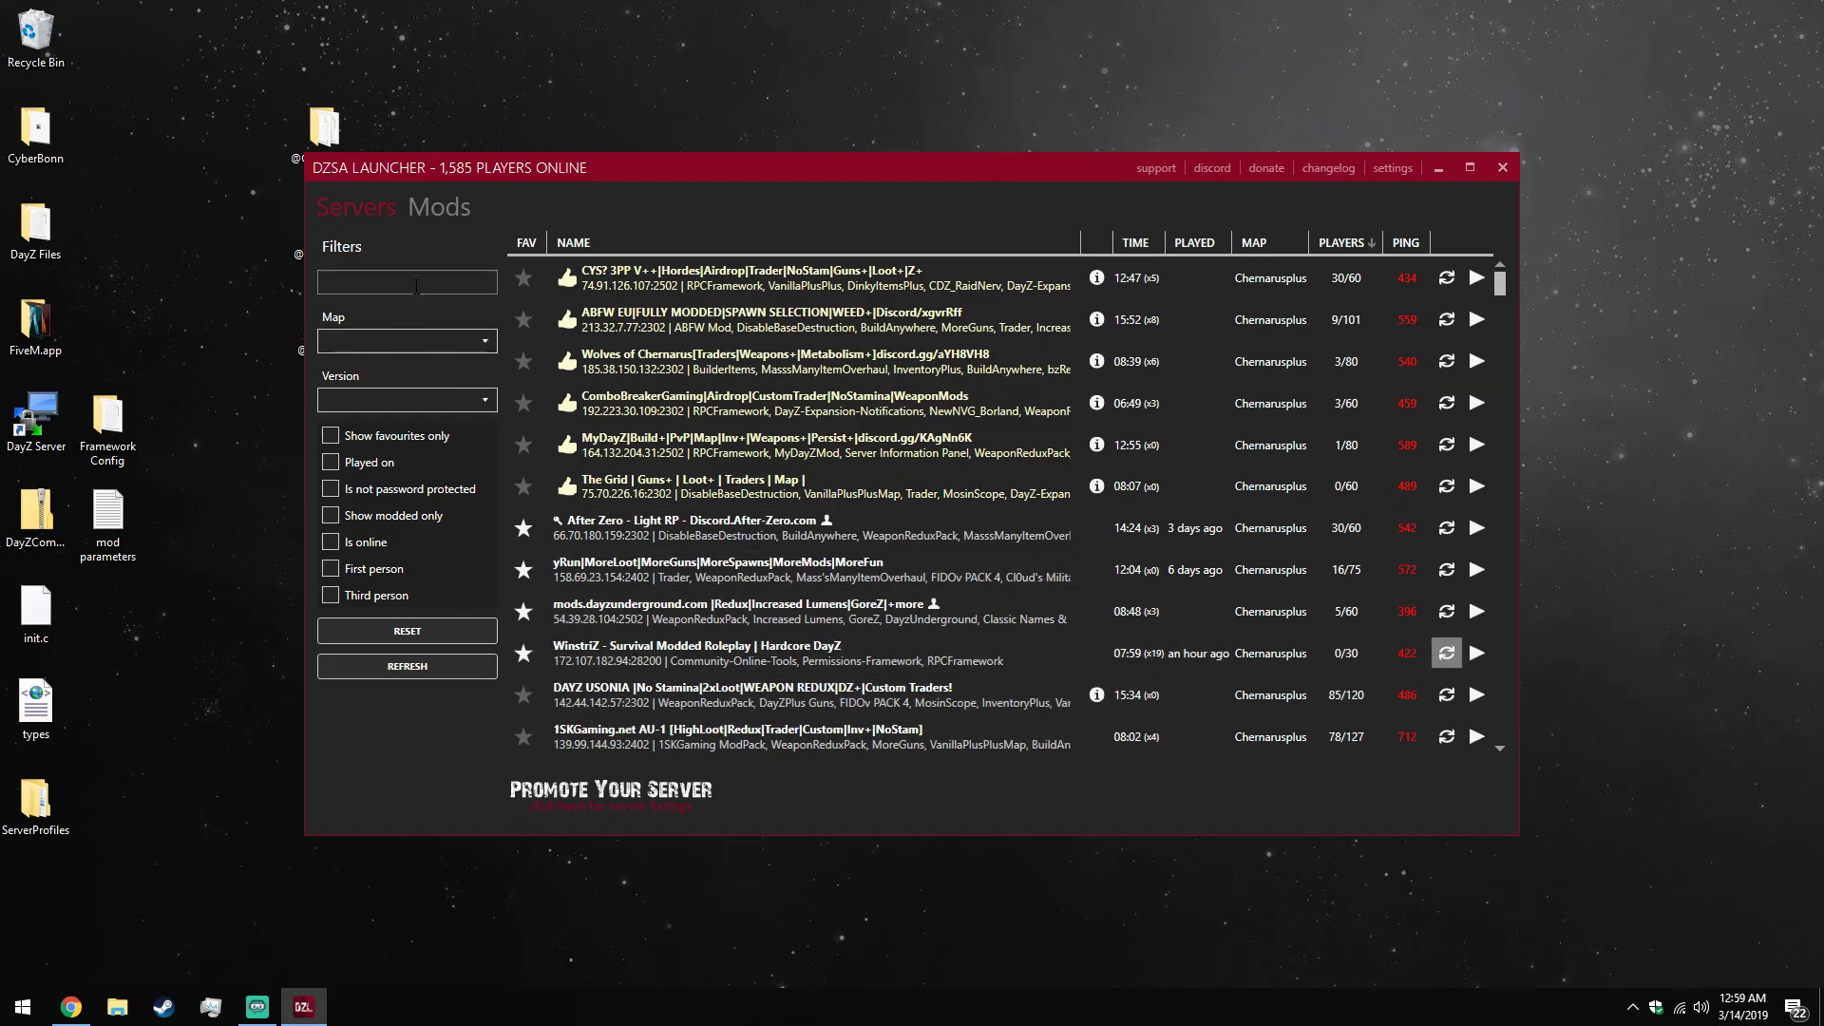
type("Winstri")
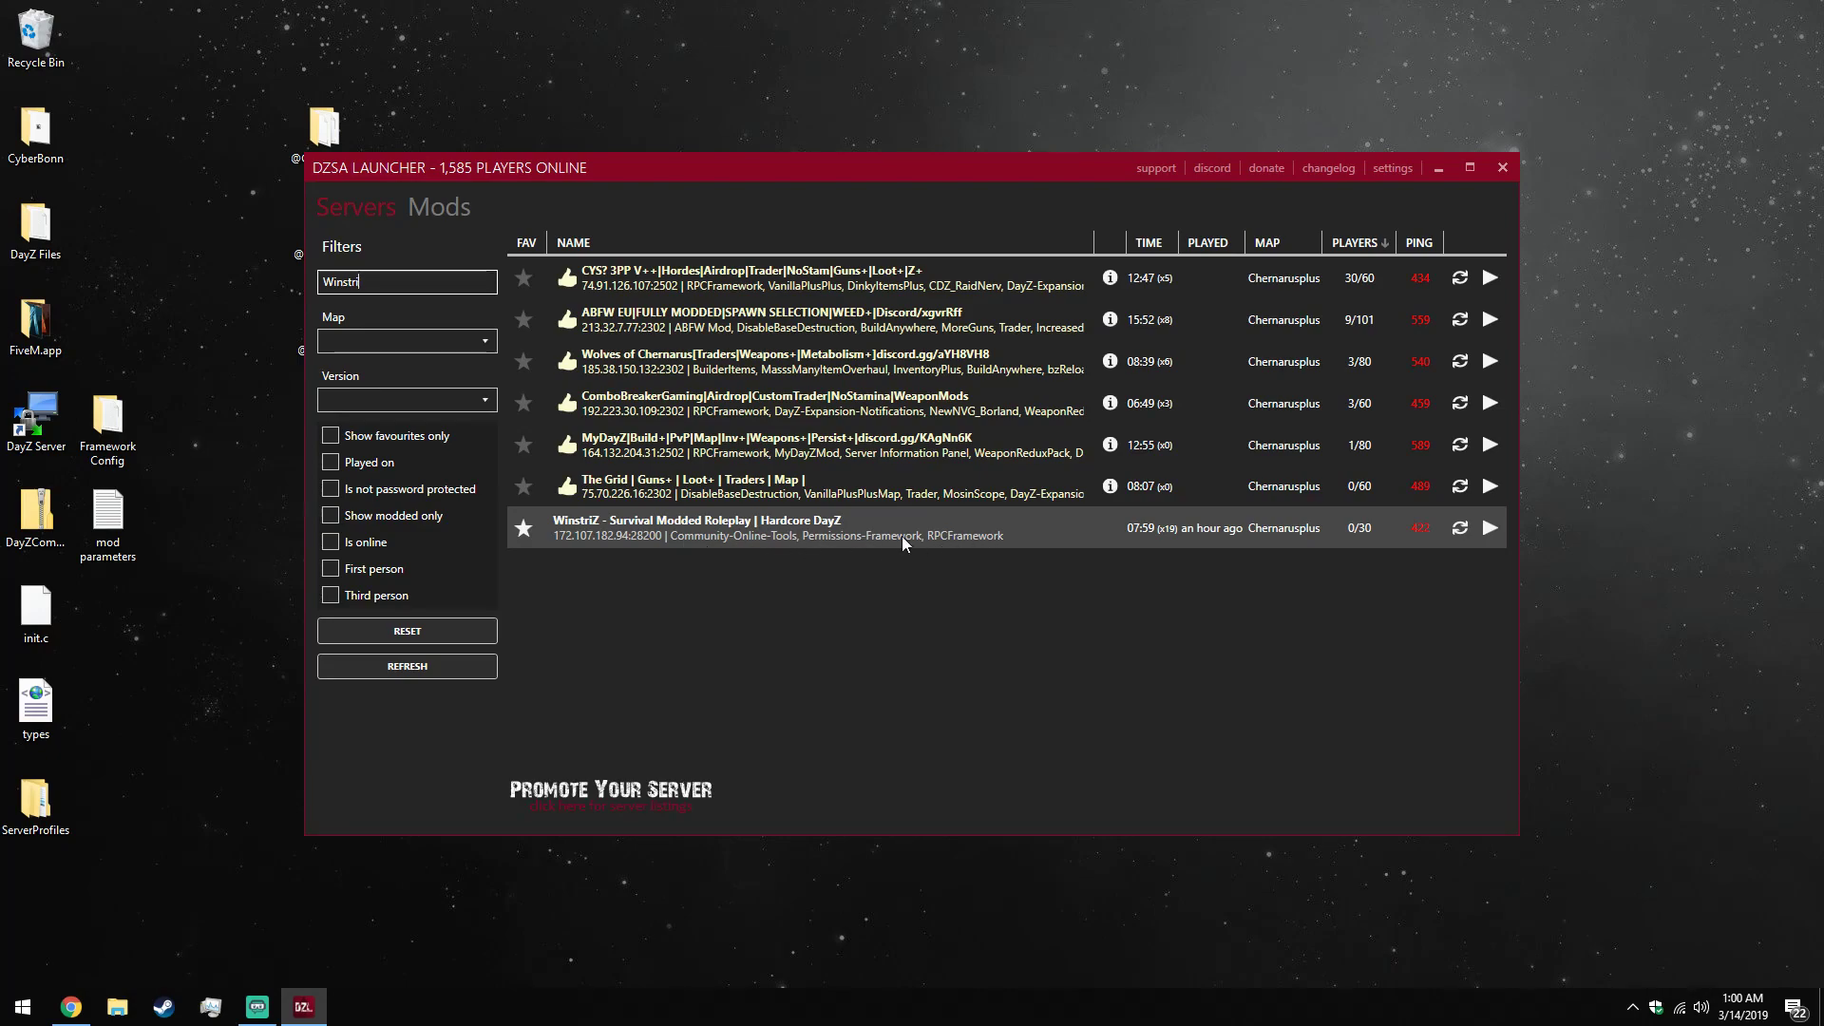
left_click(1488, 528)
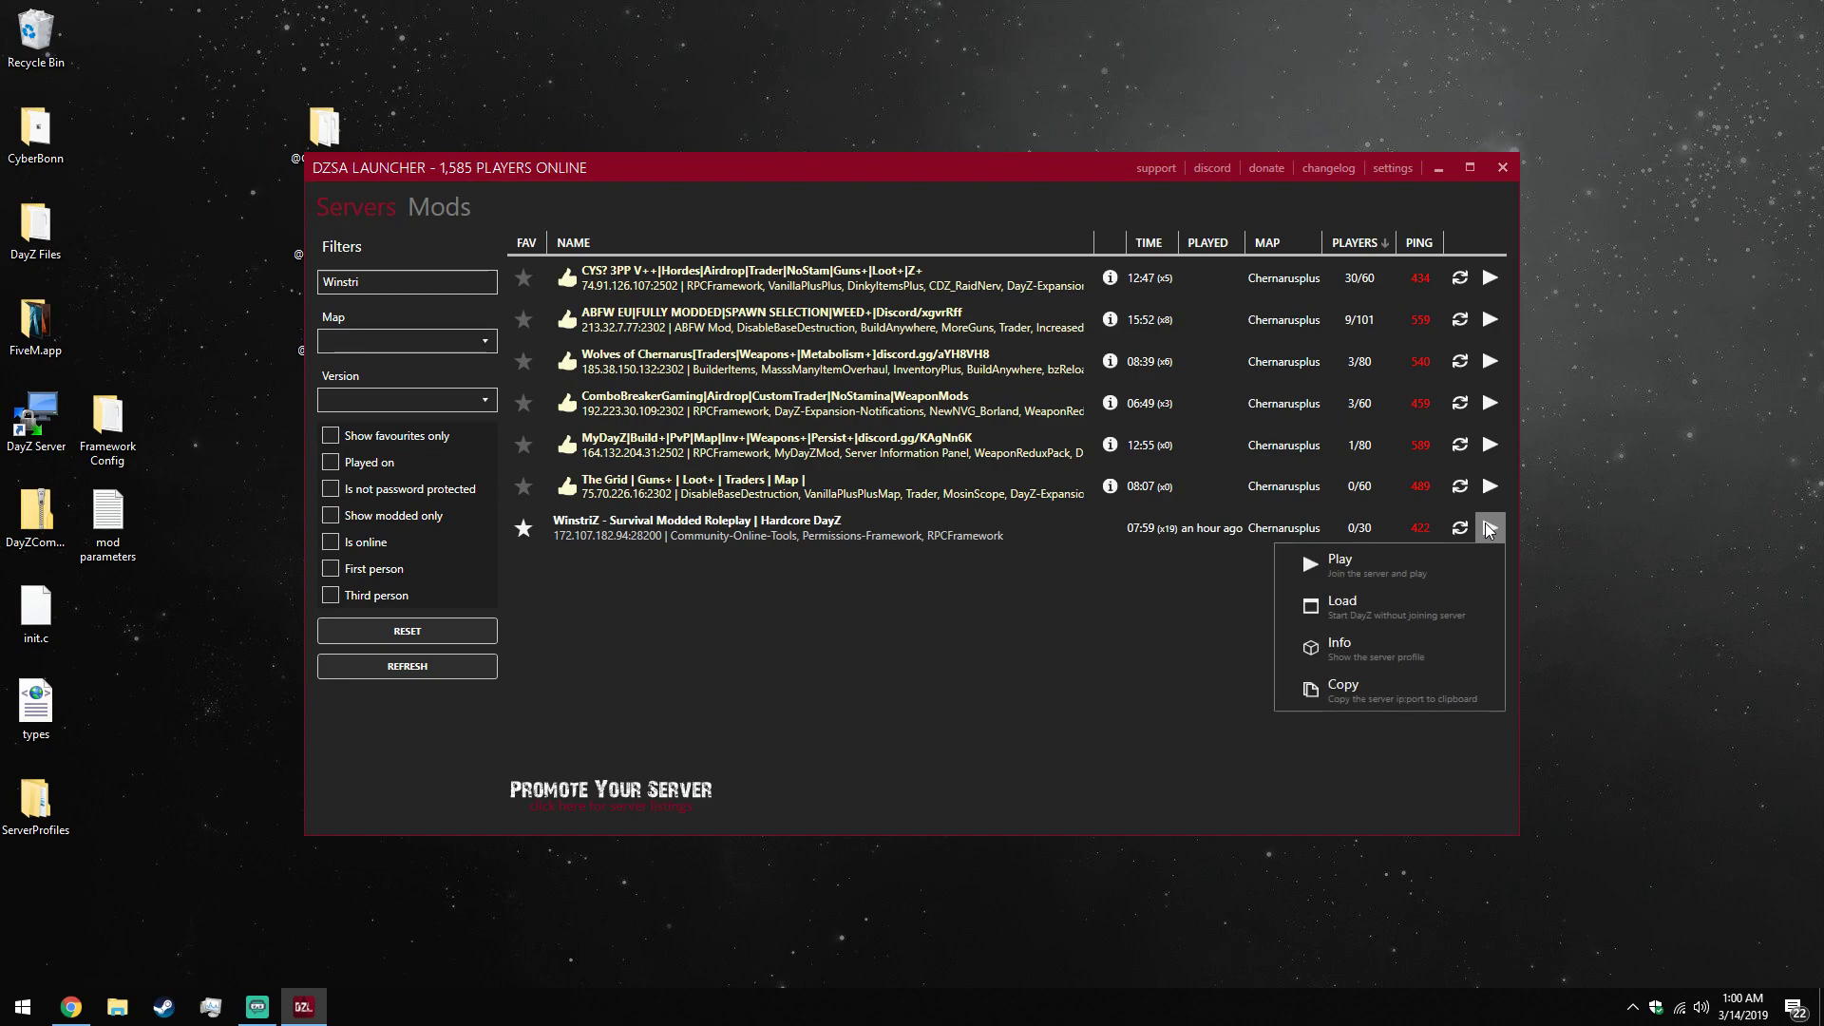
left_click(1440, 556)
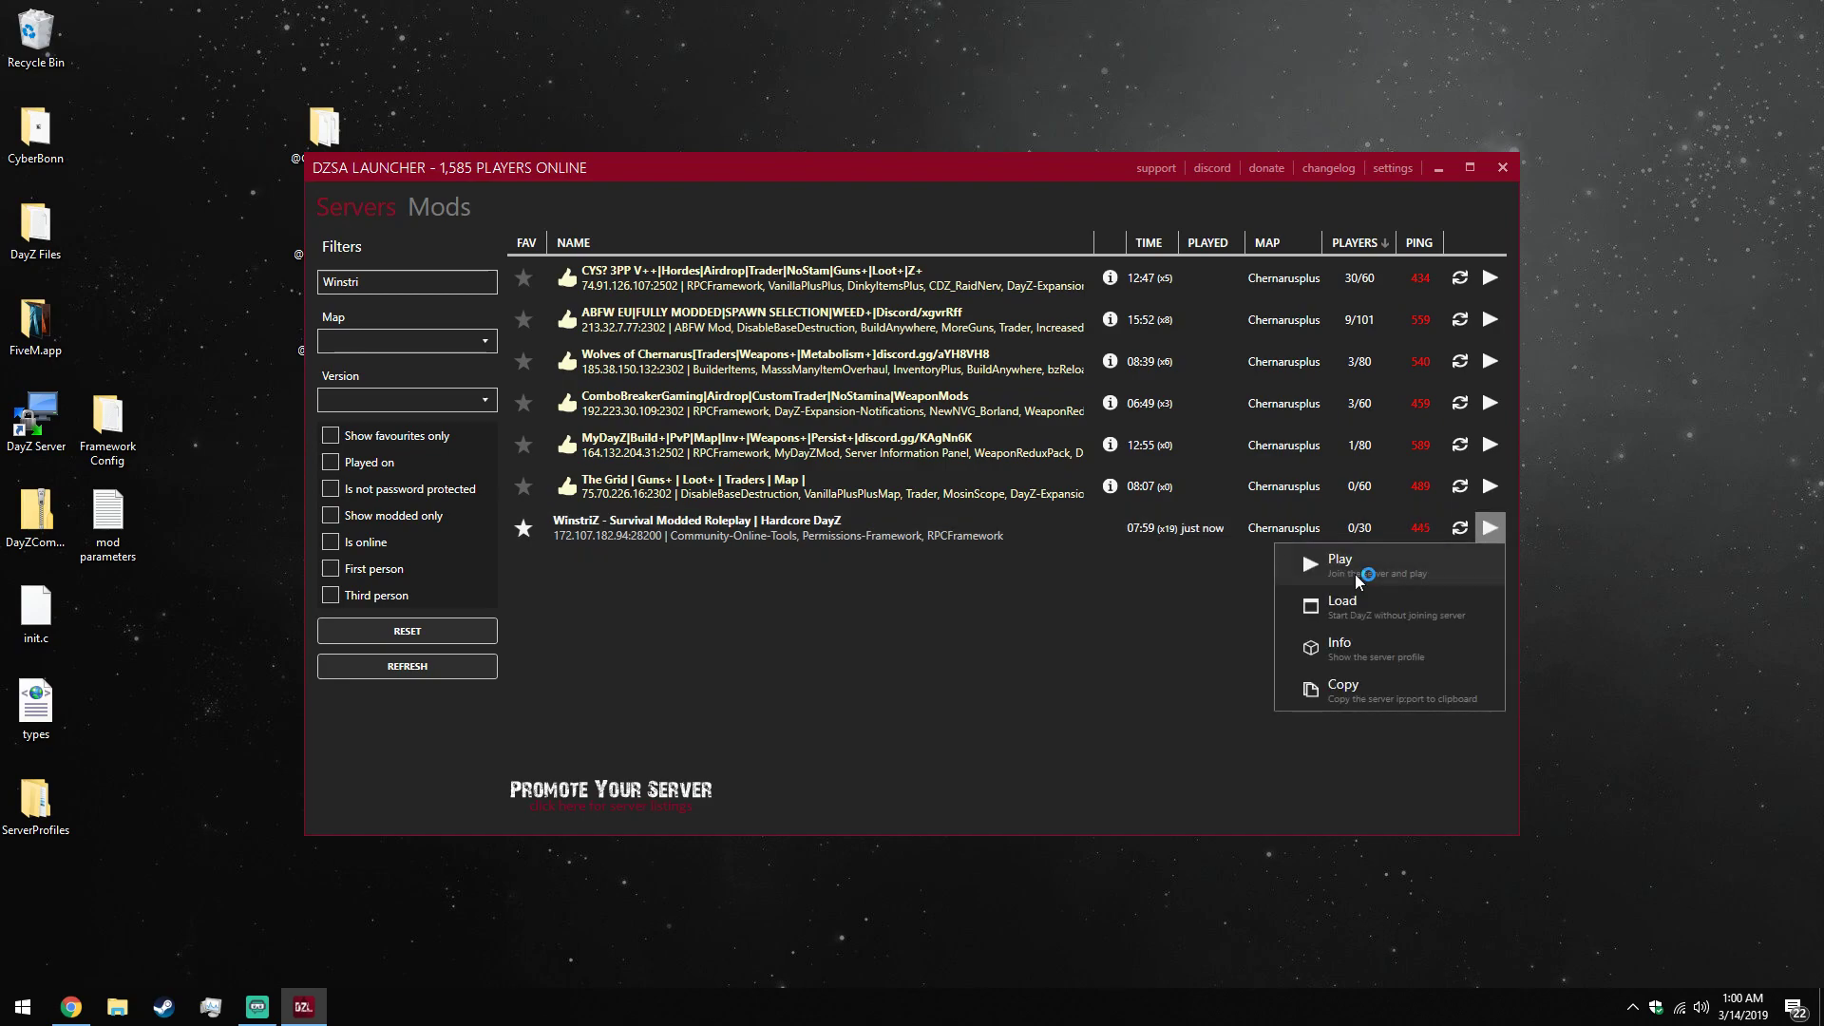